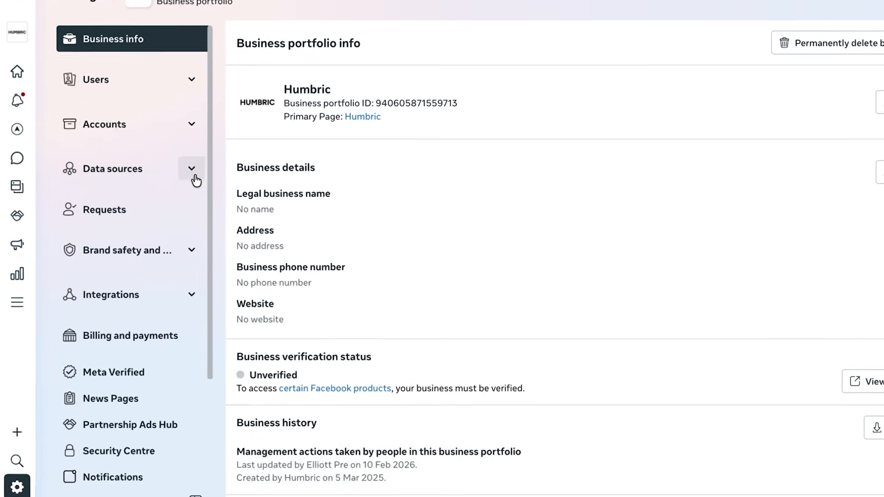
pyautogui.click(171, 174)
pyautogui.click(161, 217)
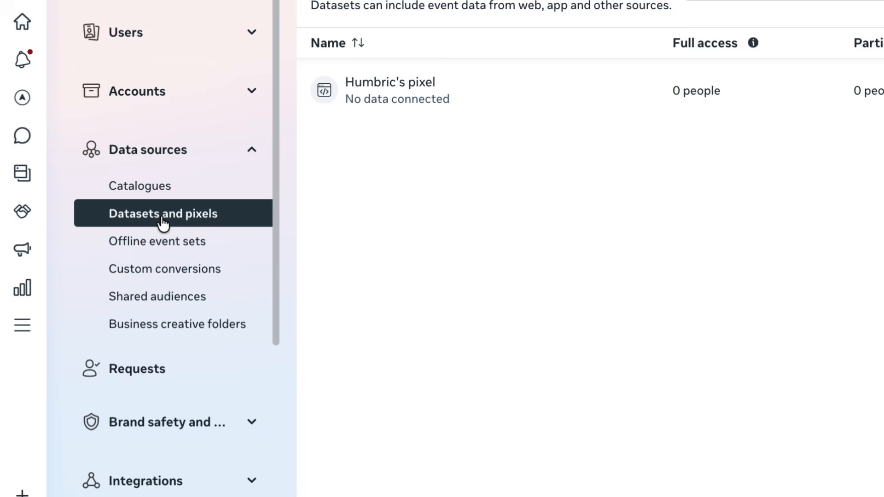
pyautogui.click(370, 90)
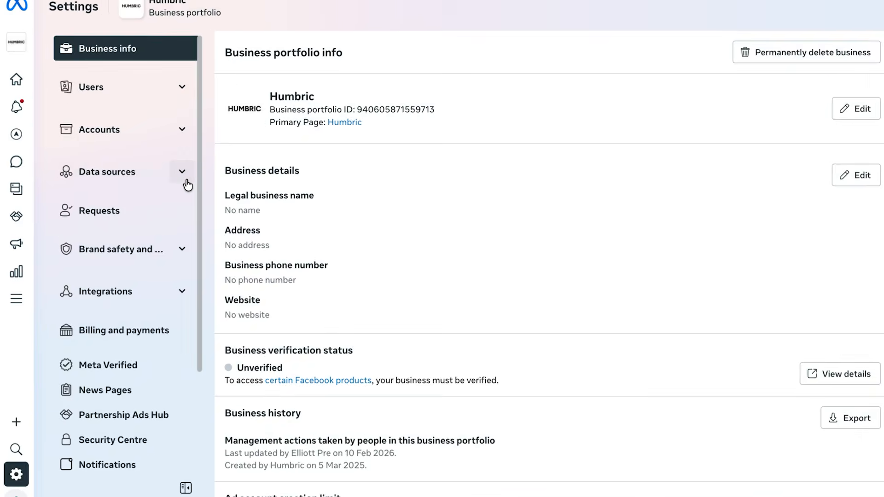
# - Expand Data sources and open Datasets and pixels to view Humbric's pixel
pyautogui.click(178, 174)
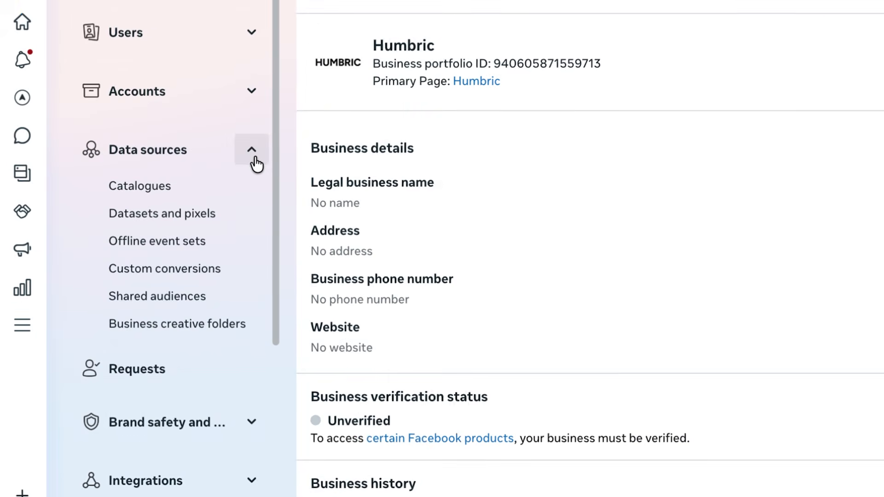
pyautogui.click(161, 216)
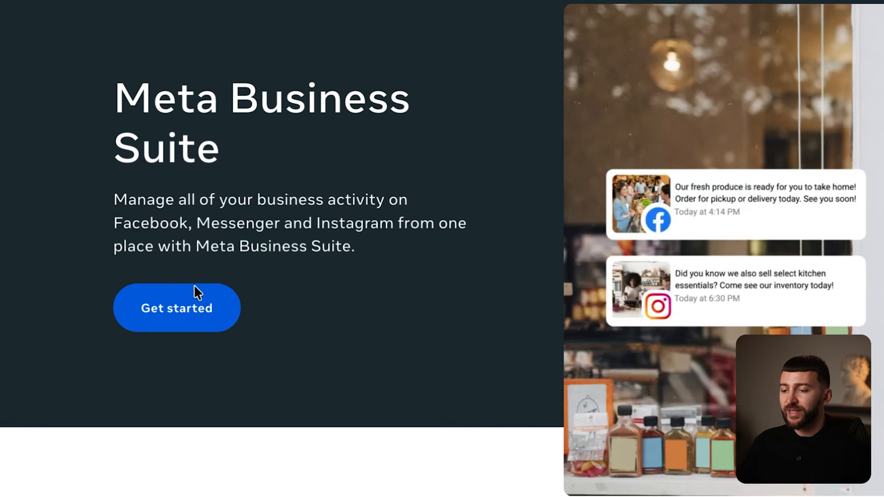
# - Begin business tools sign-up with Get started and Create new account, reaching the no-Pages notice
pyautogui.click(178, 302)
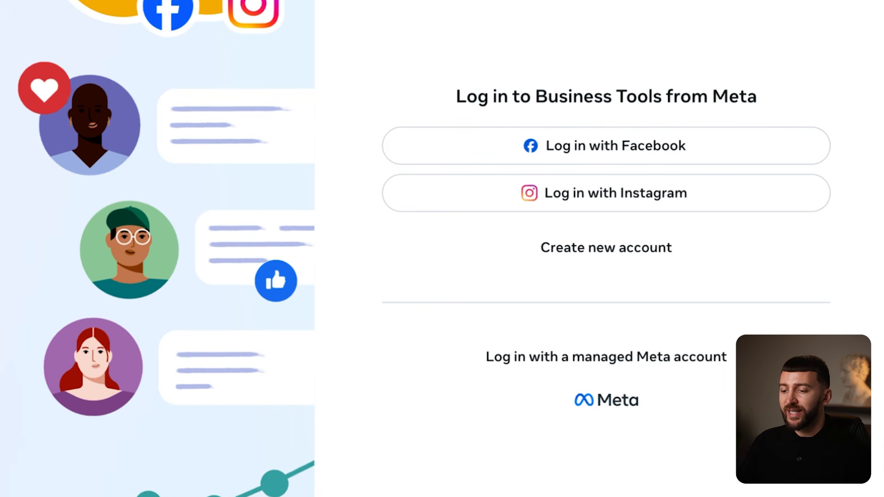
pyautogui.click(589, 258)
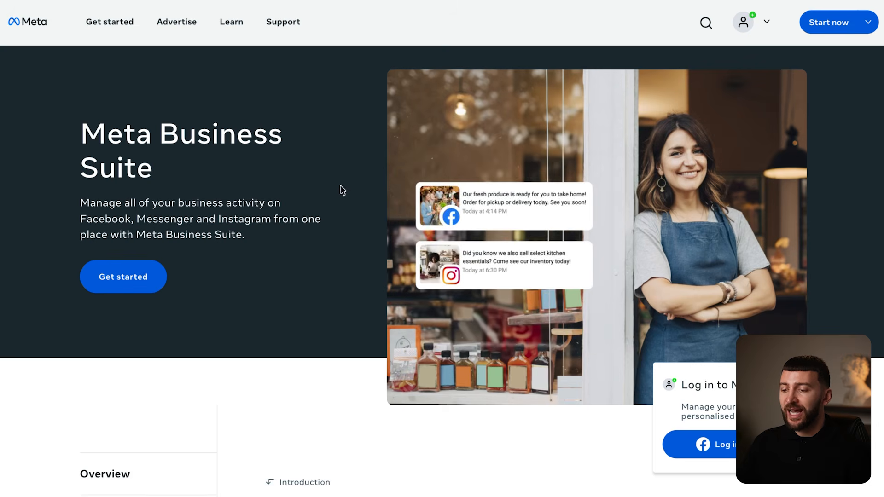
pyautogui.click(123, 277)
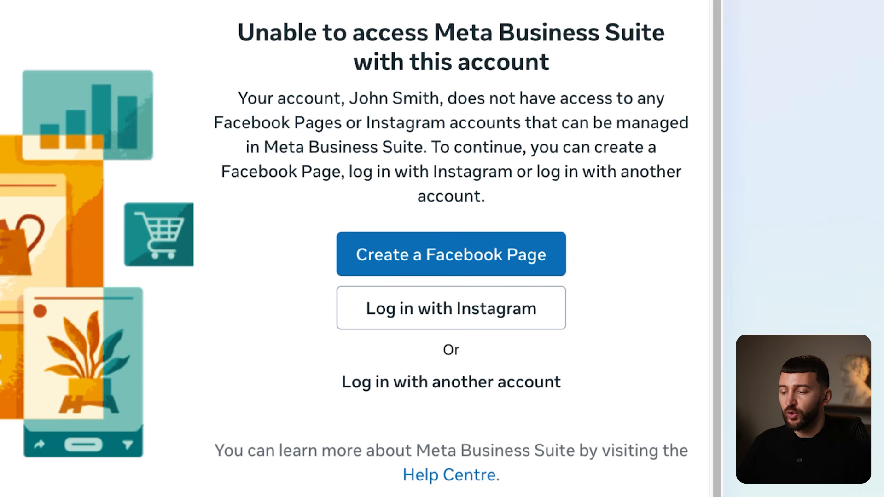
# - Choose to create a Facebook Page and log in to reach the empty Create a Page form
pyautogui.click(435, 267)
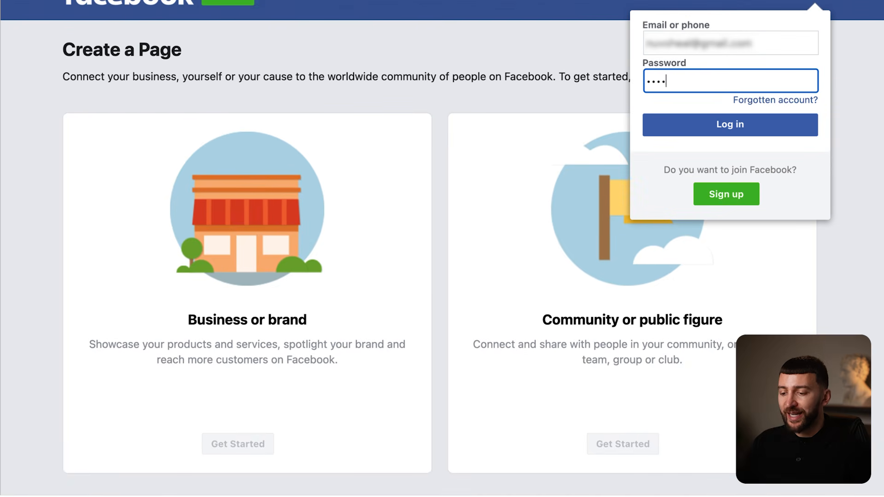
pyautogui.press('Return')
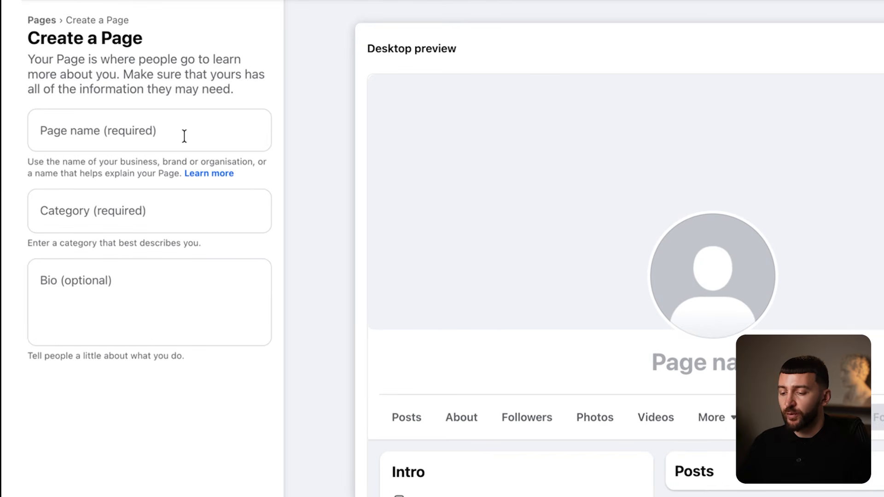
# - Enter Page name PureSole, pick category Shoe shop, and paste the barefoot-shoes bio
pyautogui.click(184, 136)
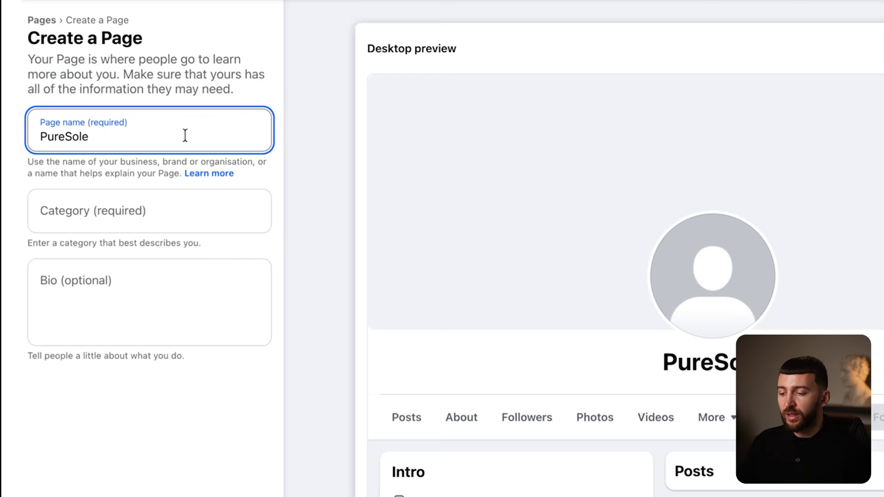
pyautogui.click(109, 220)
pyautogui.write('shoes')
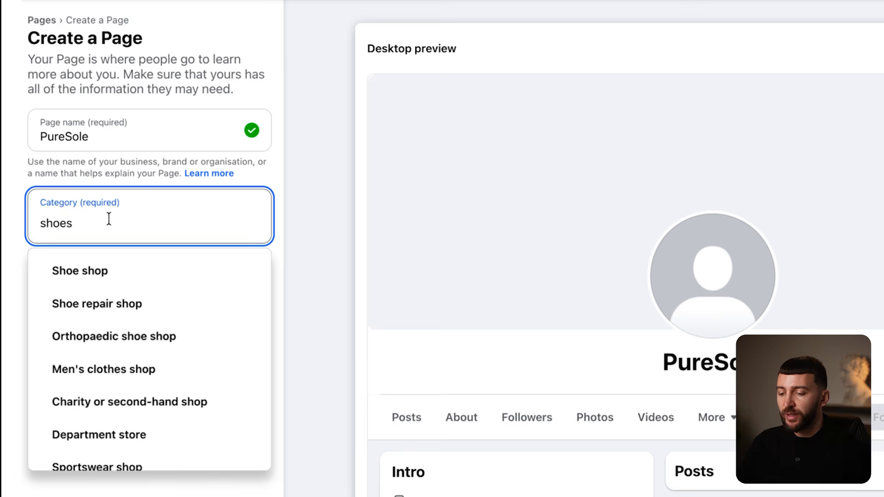
pyautogui.click(109, 275)
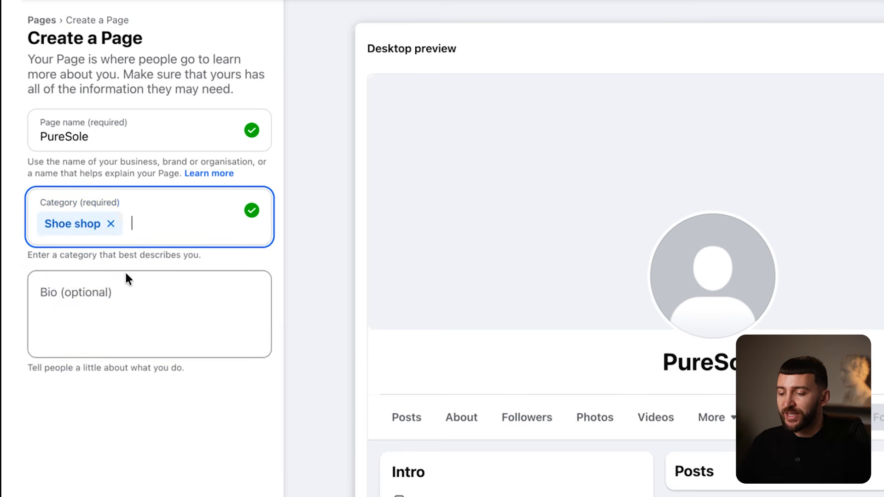
pyautogui.click(107, 296)
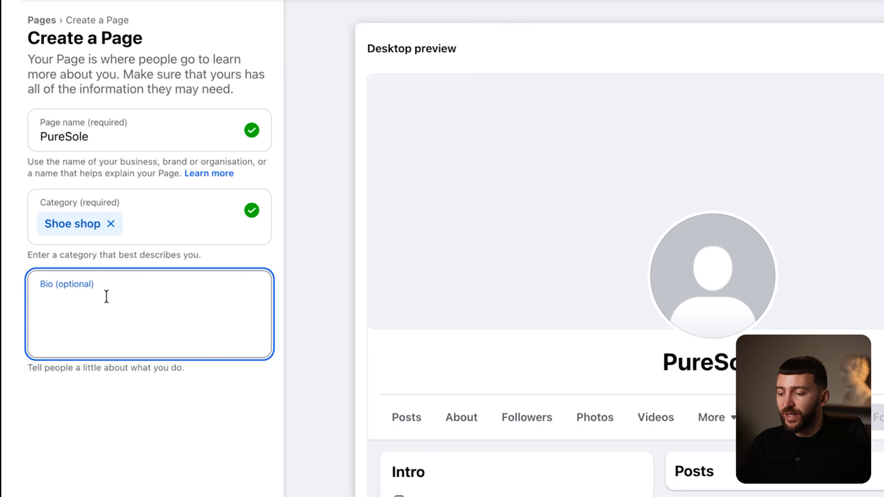
pyautogui.write('PureSole® Barefoot Shoes Natural movement. Stronger feet. Better hikes. Designed to support foot health, balance & all-day comfort — from forest trails to everyday wear. 🌲🥾')
pyautogui.click(322, 291)
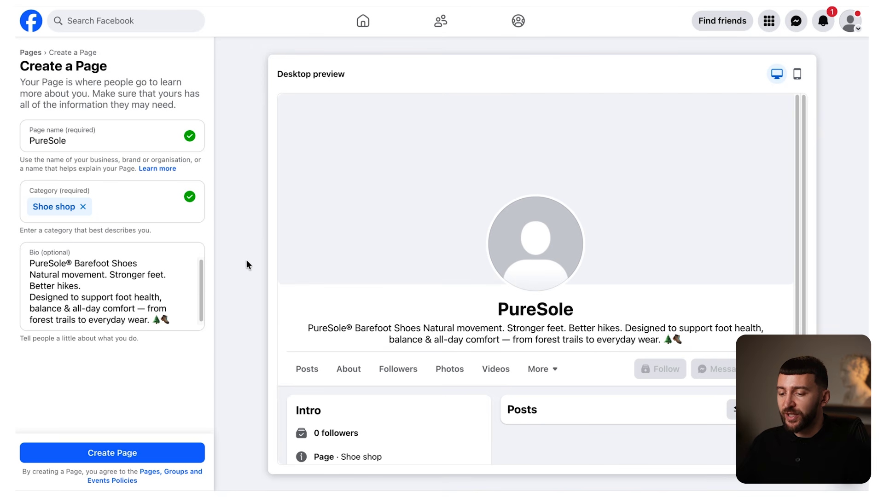
# - Create the PureSole Page and enter website puresole.com and a contact email address
pyautogui.click(168, 458)
pyautogui.click(112, 174)
pyautogui.write('puresole.com')
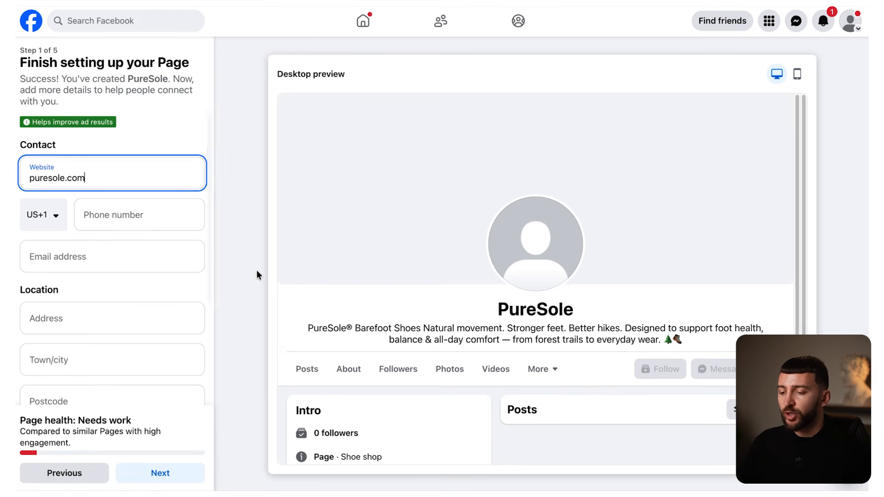
pyautogui.click(110, 256)
pyautogui.click(245, 300)
# - Set business hours to Always open and advance to the Customise your Page step
pyautogui.scroll(-4, 134, 285)
pyautogui.click(42, 340)
pyautogui.click(160, 473)
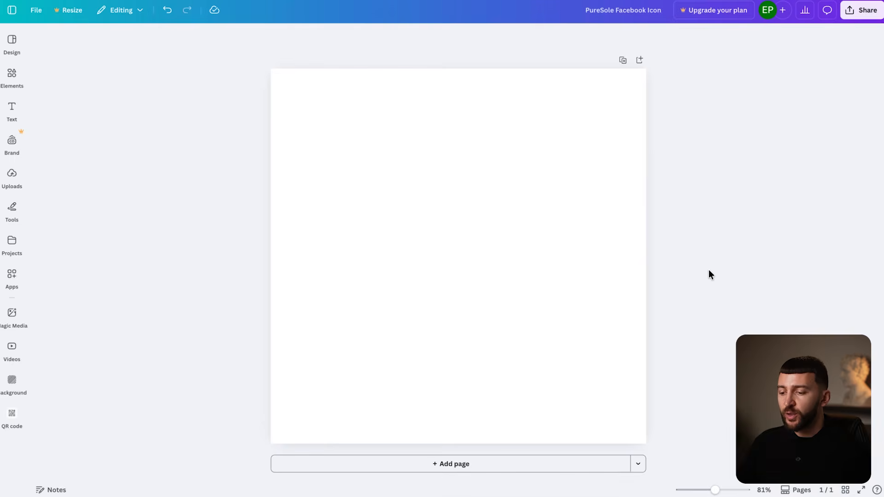
pyautogui.click(709, 270)
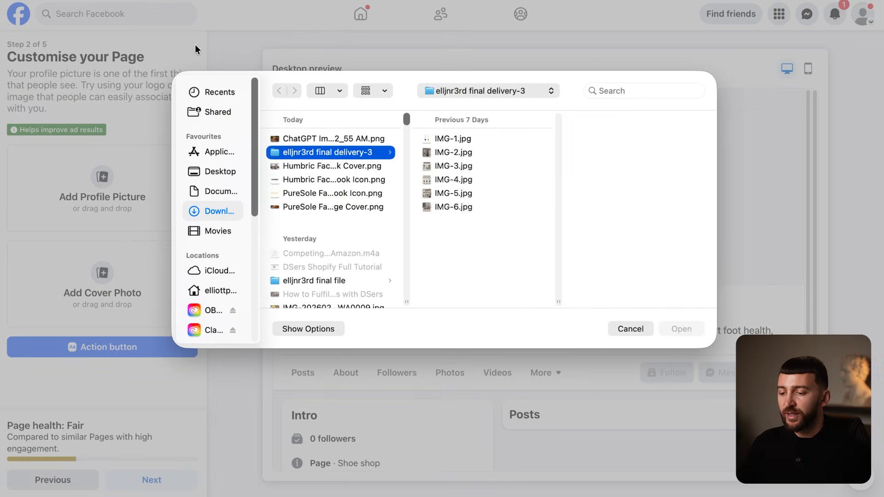
# - Upload the PureSole Facebook Icon as profile picture and the trail-shoe image as cover photo
pyautogui.click(324, 194)
pyautogui.click(681, 328)
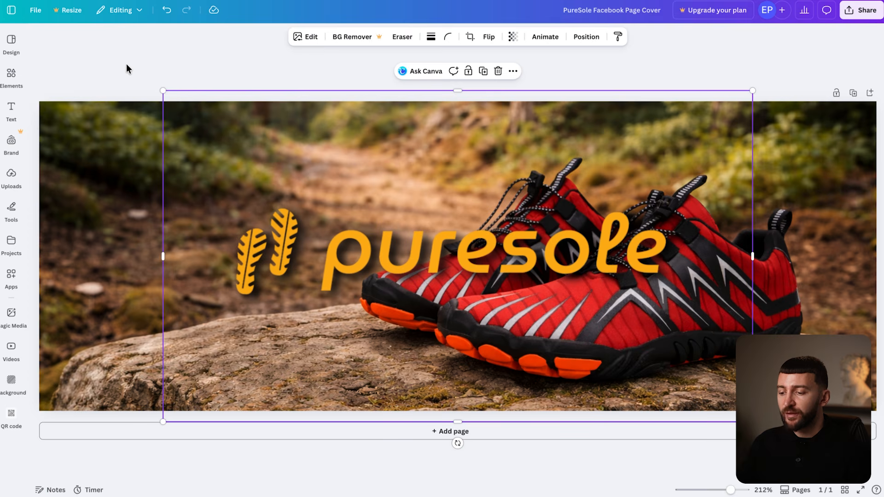
pyautogui.click(131, 61)
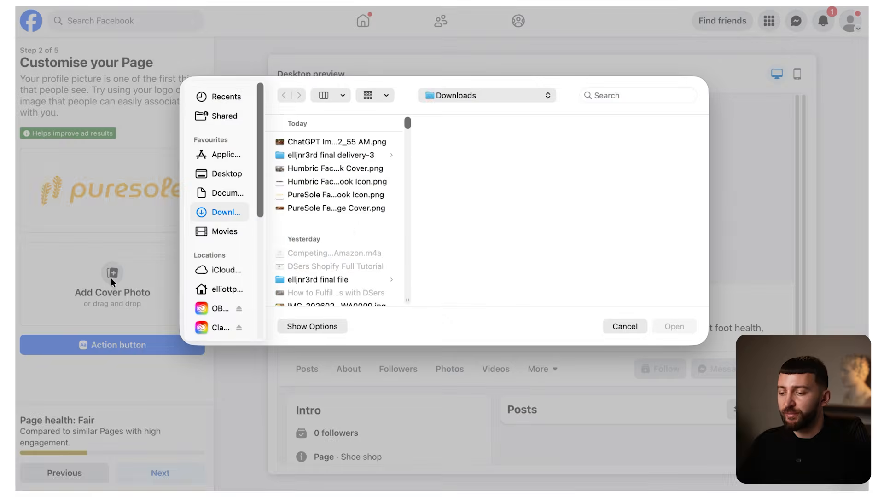
pyautogui.click(336, 208)
pyautogui.click(676, 327)
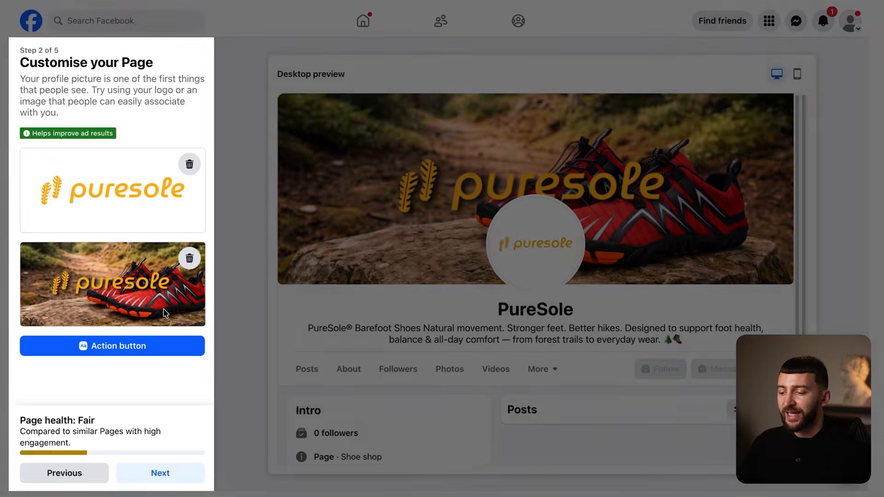
pyautogui.click(160, 473)
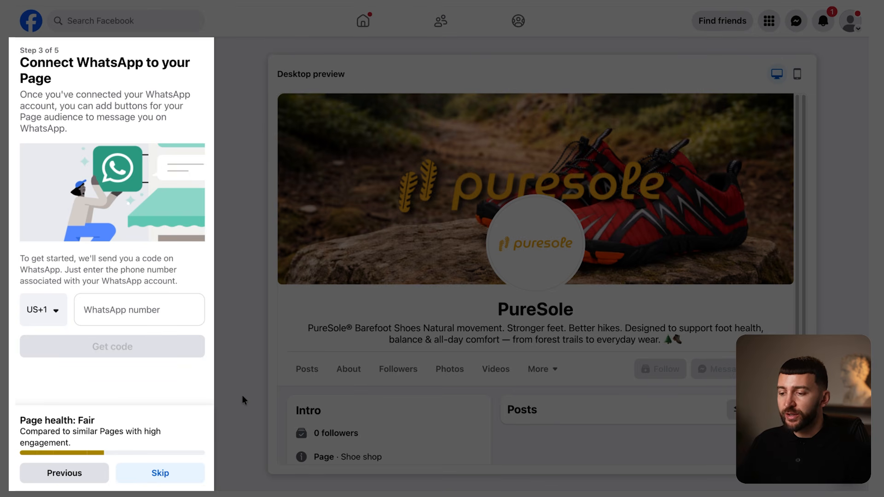
# - Skip WhatsApp and the audience step, finish setup, and dismiss the 'Switched to PureSole' notice
pyautogui.click(189, 475)
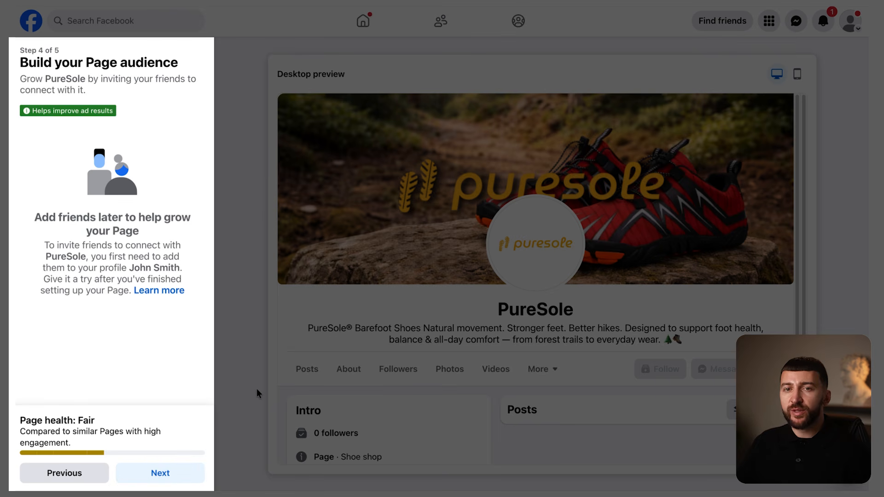
pyautogui.click(178, 474)
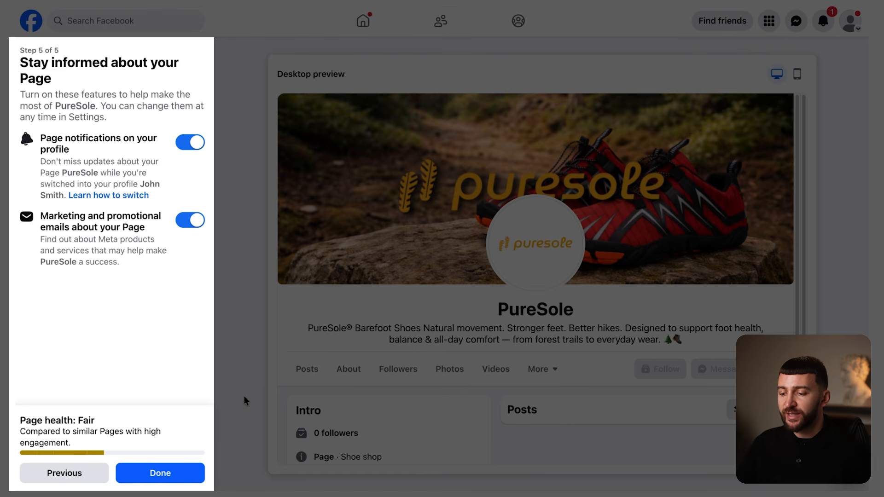
pyautogui.click(192, 472)
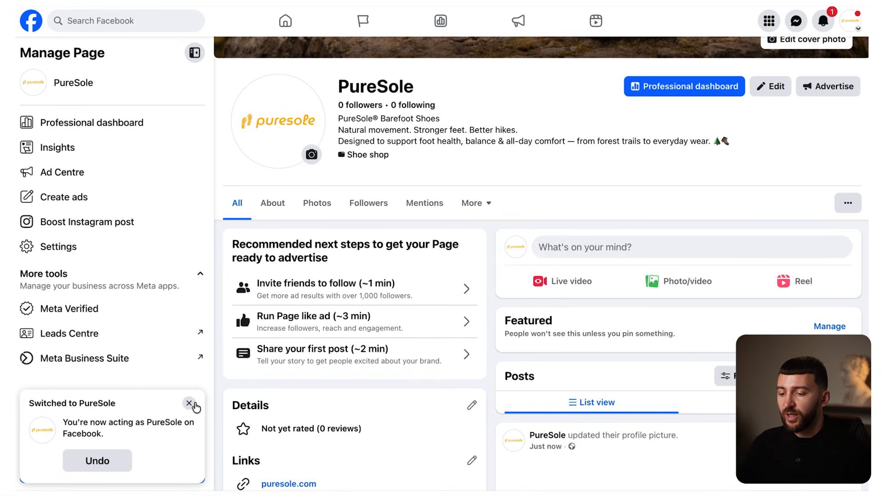
pyautogui.click(189, 404)
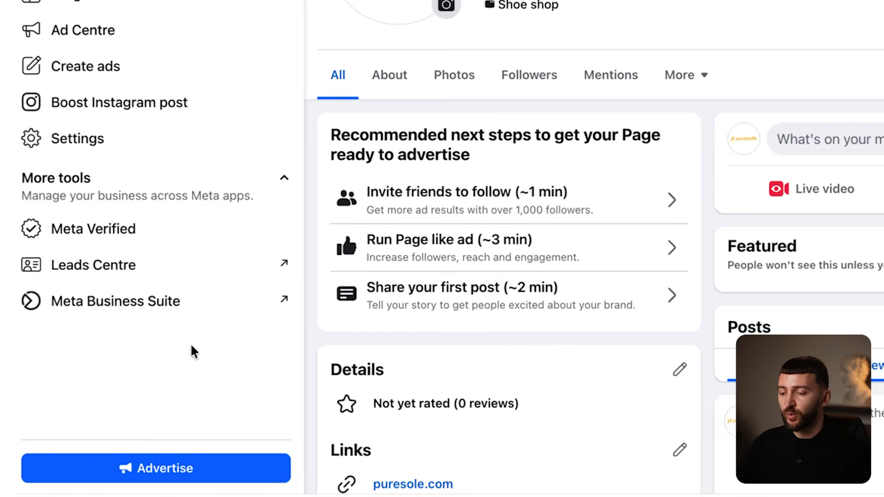
# - Open Meta Business Suite from PureSole's Manage Page sidebar under More tools
pyautogui.click(150, 316)
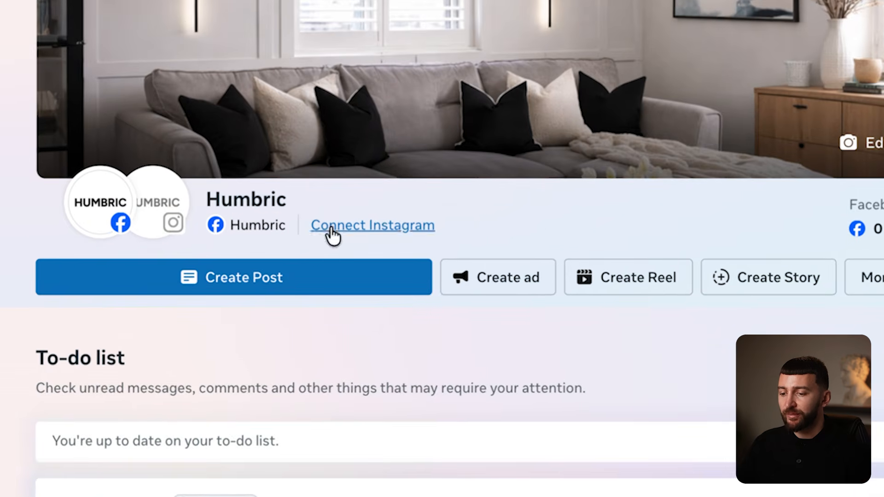
# - Log in to Instagram to link the Humbric account to the Page and portfolio, then open portfolio settings
pyautogui.click(330, 226)
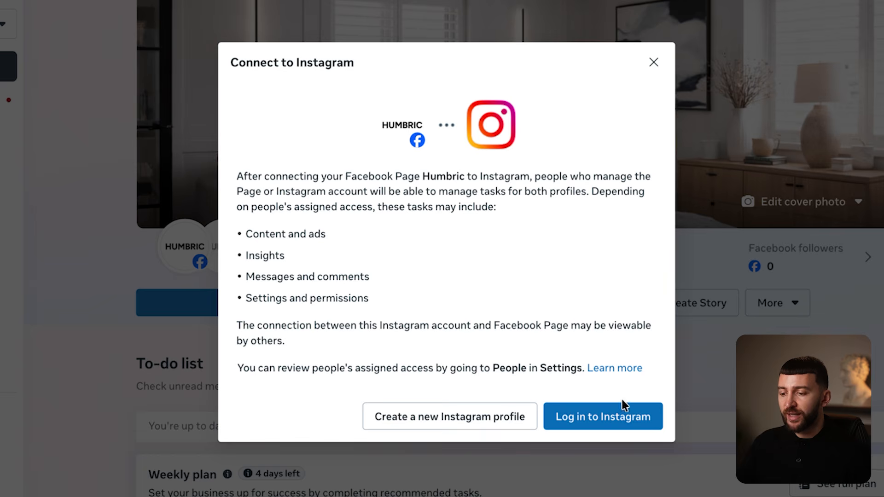
pyautogui.click(623, 417)
pyautogui.click(525, 251)
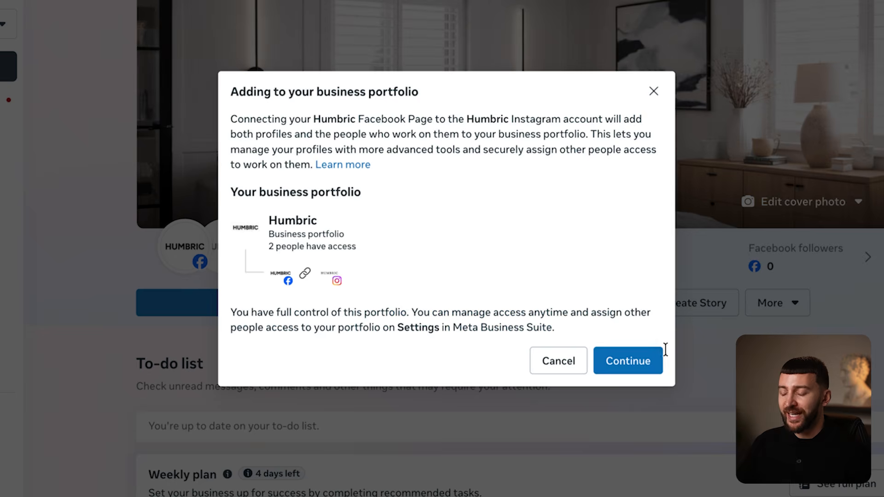
pyautogui.click(640, 363)
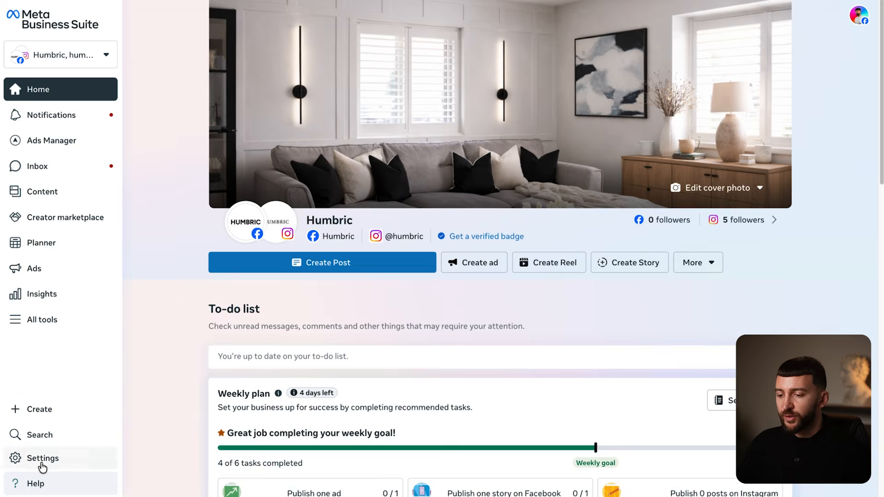
pyautogui.click(42, 467)
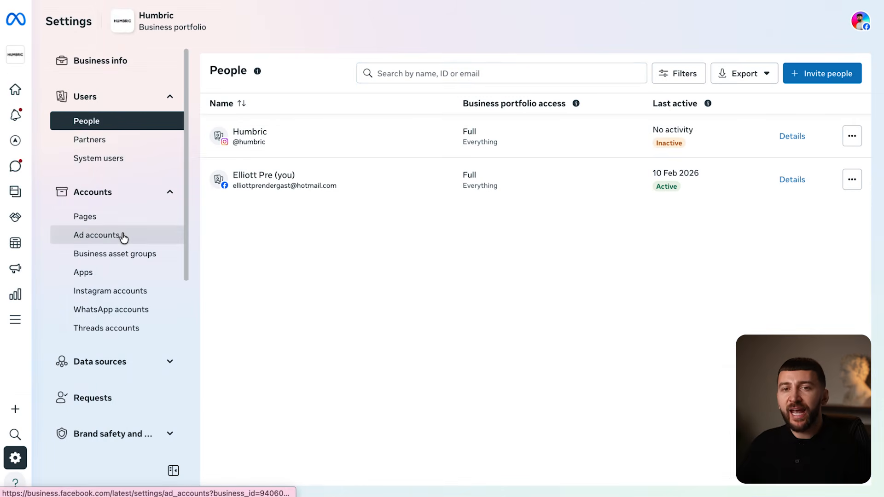
pyautogui.click(124, 236)
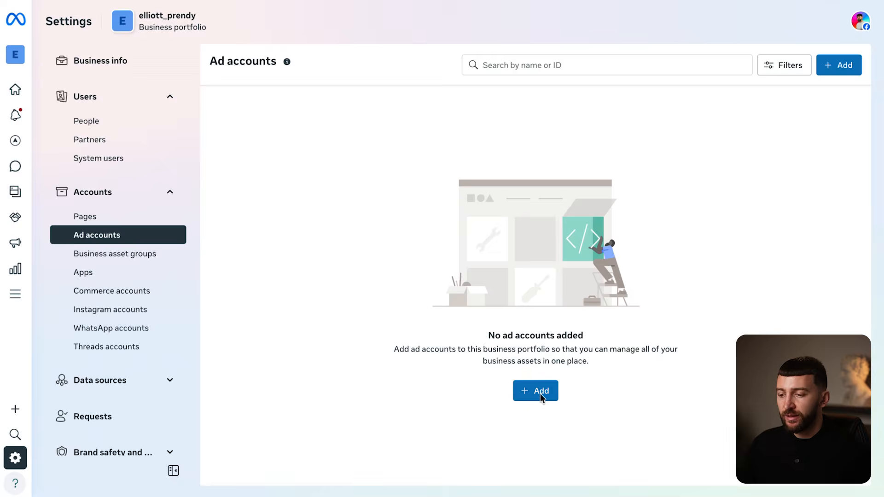
# - Start a new ad account named Humbric 2.0 with Europe/London time zone and GBP currency
pyautogui.click(539, 391)
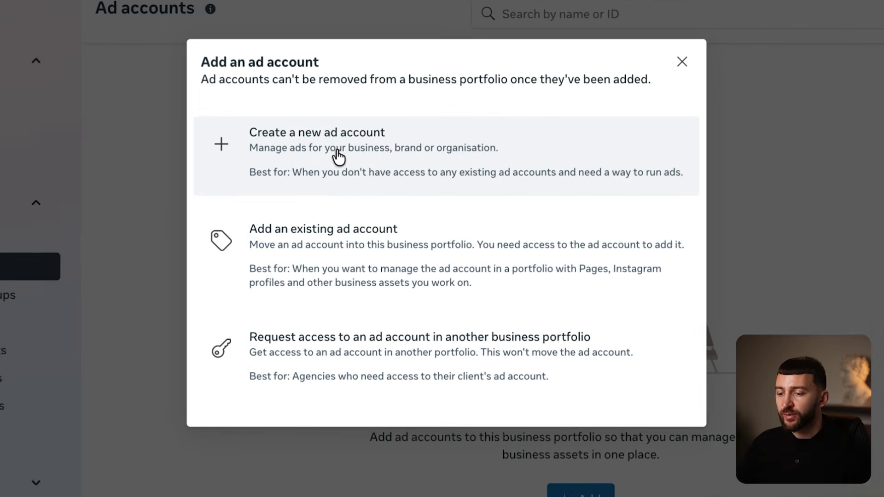
pyautogui.click(338, 156)
pyautogui.write('Humbric 2.0')
pyautogui.click(507, 192)
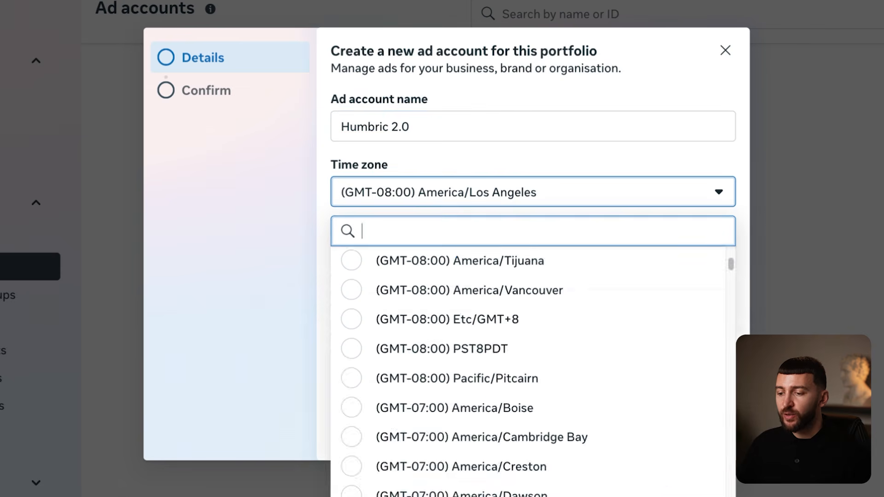
pyautogui.write('london')
pyautogui.click(493, 262)
pyautogui.click(529, 257)
pyautogui.scroll(10, 562, 432)
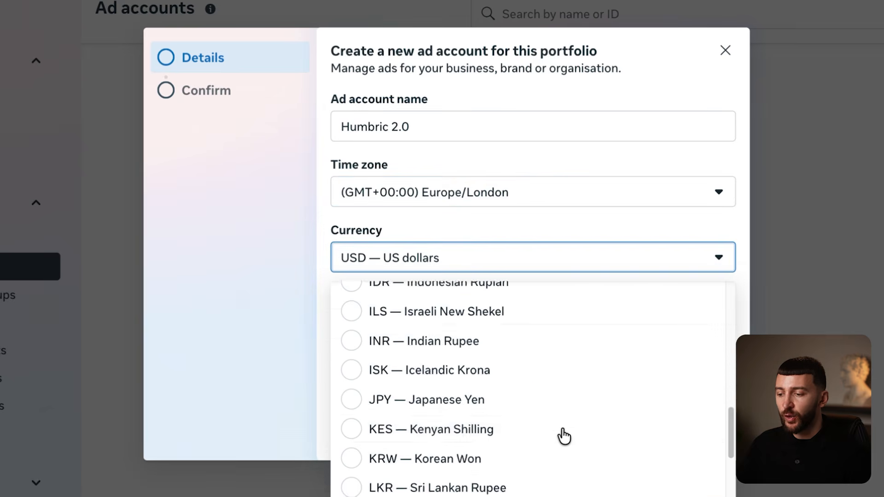
pyautogui.click(501, 390)
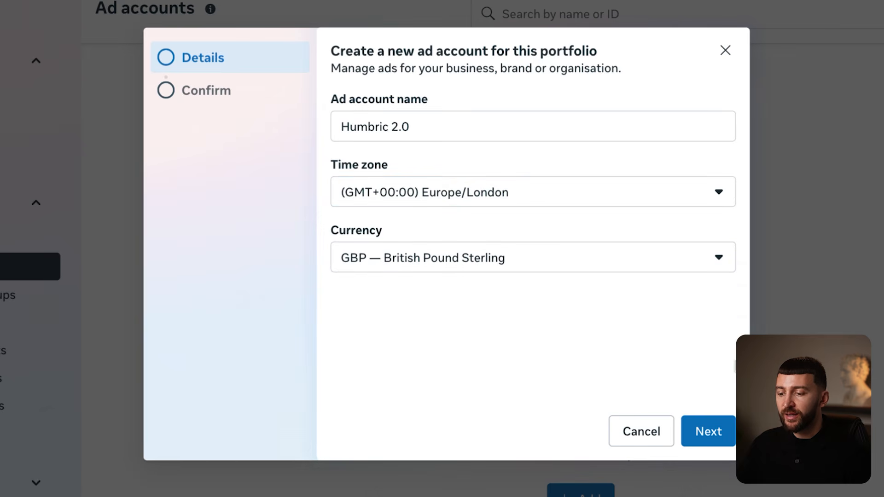
# - Accept the commercial terms, create the ad account, and begin adding its payment info
pyautogui.click(711, 433)
pyautogui.click(350, 366)
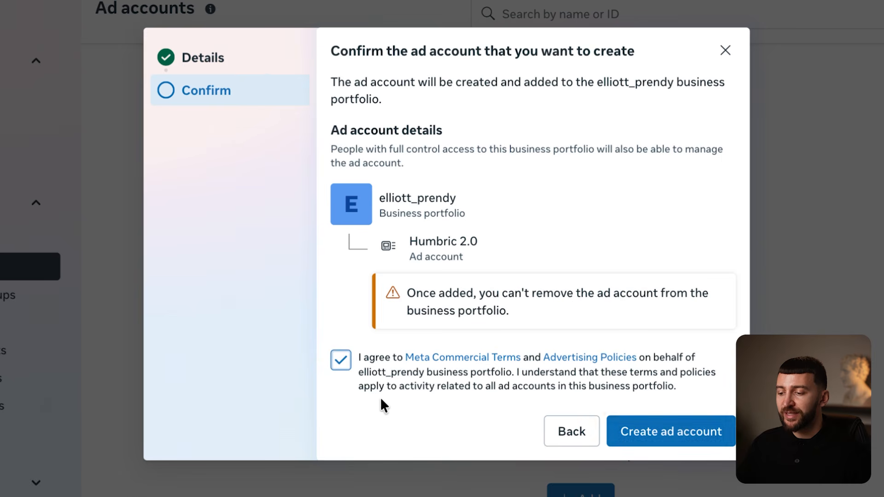
pyautogui.click(660, 432)
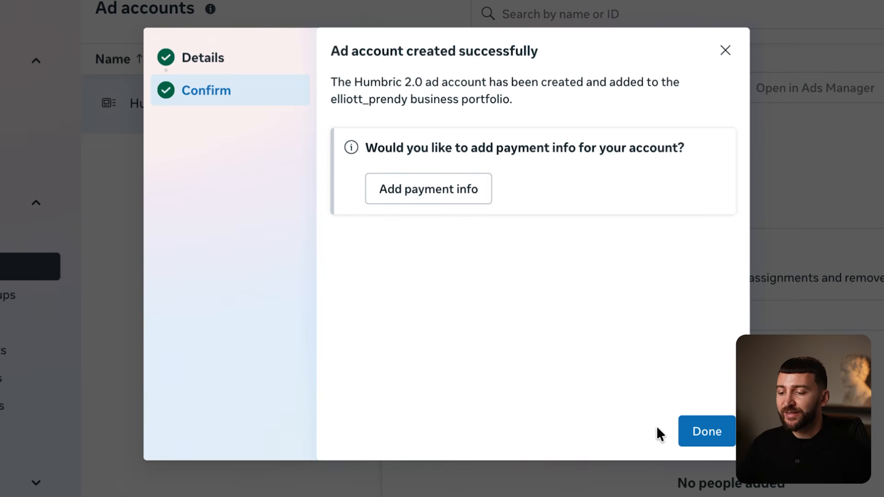
pyautogui.click(419, 192)
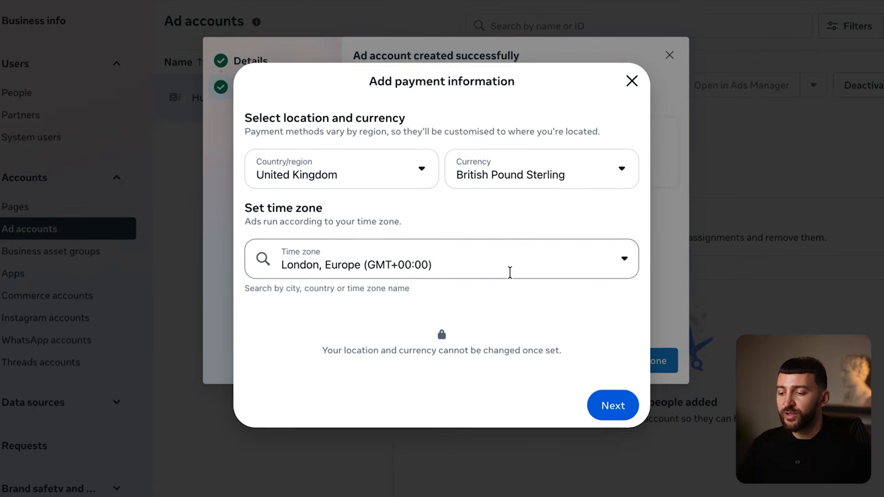
# - Continue past payment information with United Kingdom, GBP and London time zone
pyautogui.click(613, 406)
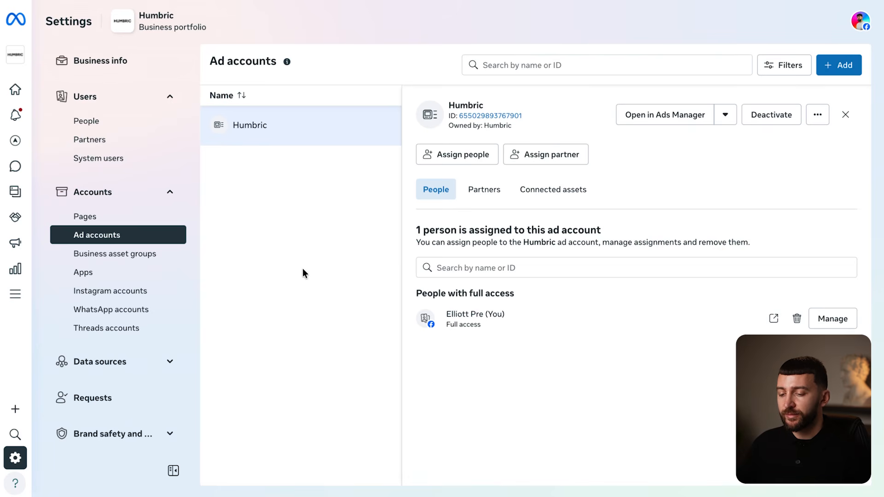
pyautogui.click(92, 219)
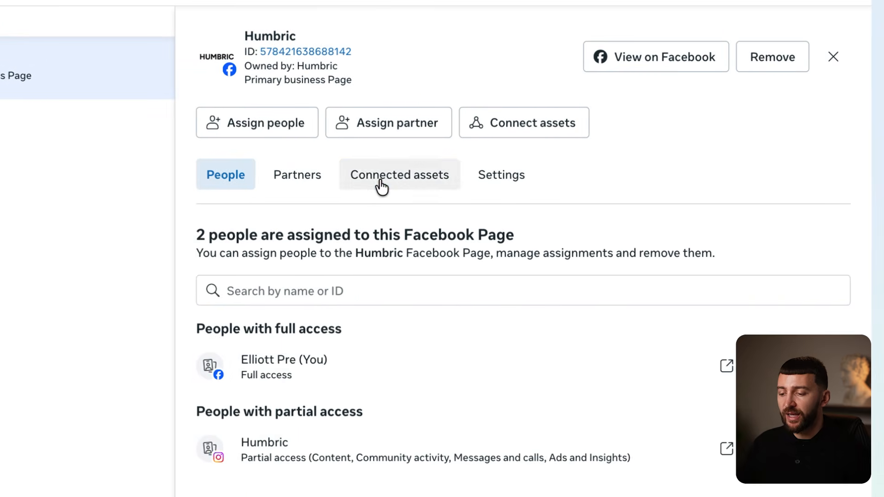
pyautogui.click(382, 187)
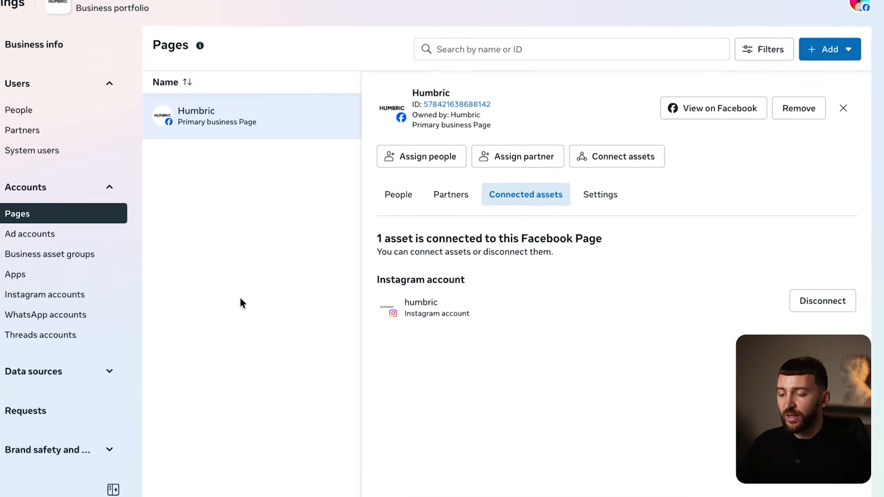
pyautogui.click(111, 291)
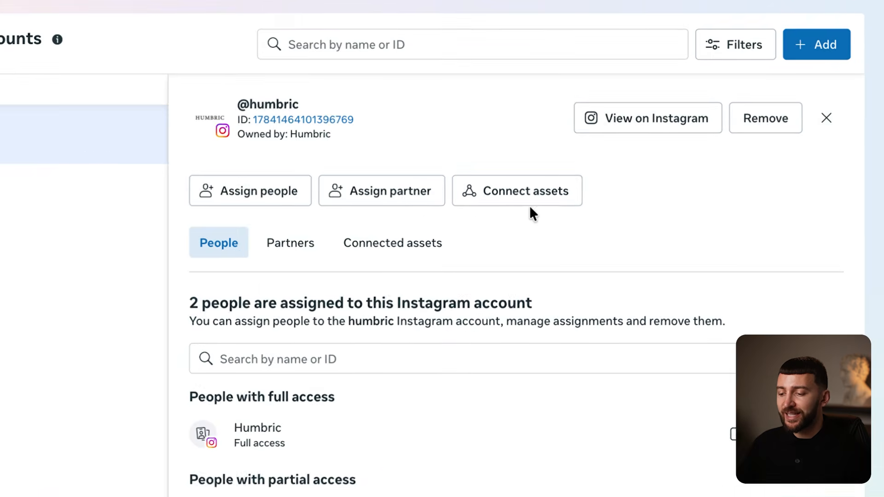
pyautogui.click(644, 171)
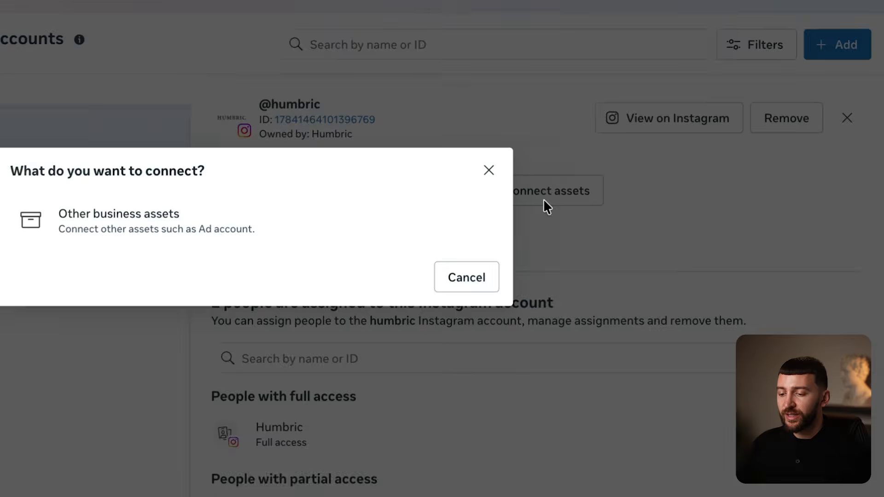
pyautogui.click(355, 214)
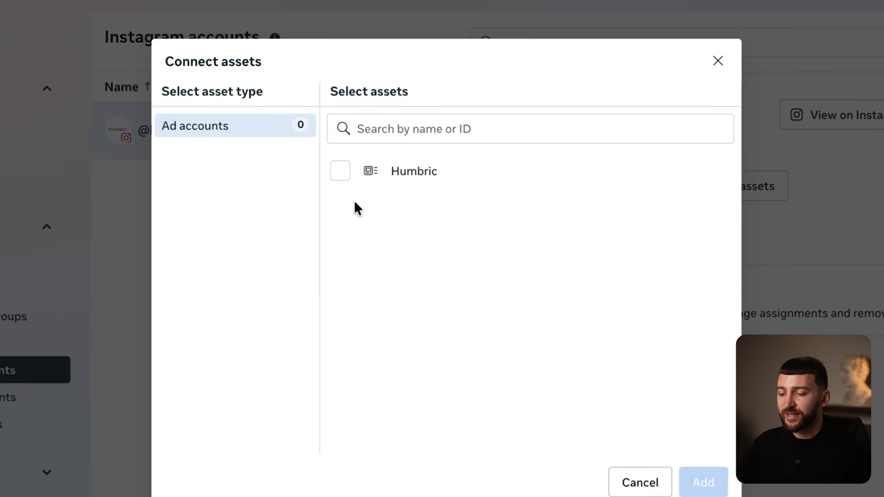
pyautogui.click(346, 159)
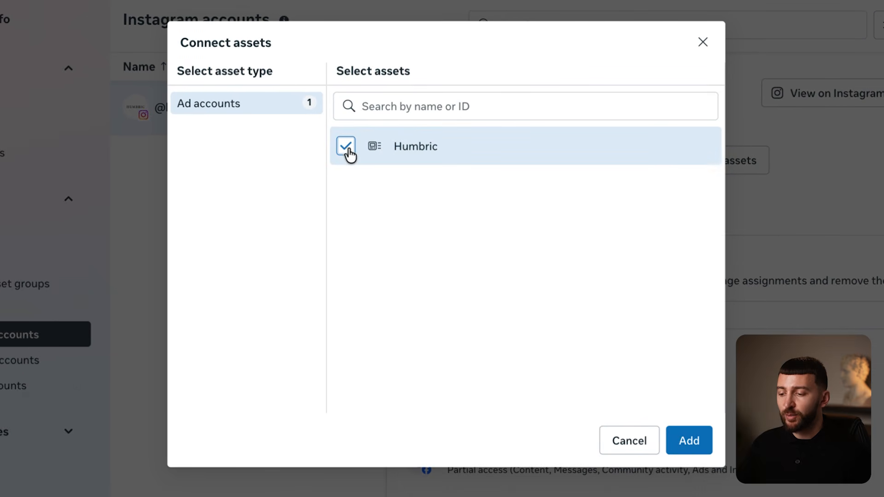
pyautogui.click(689, 441)
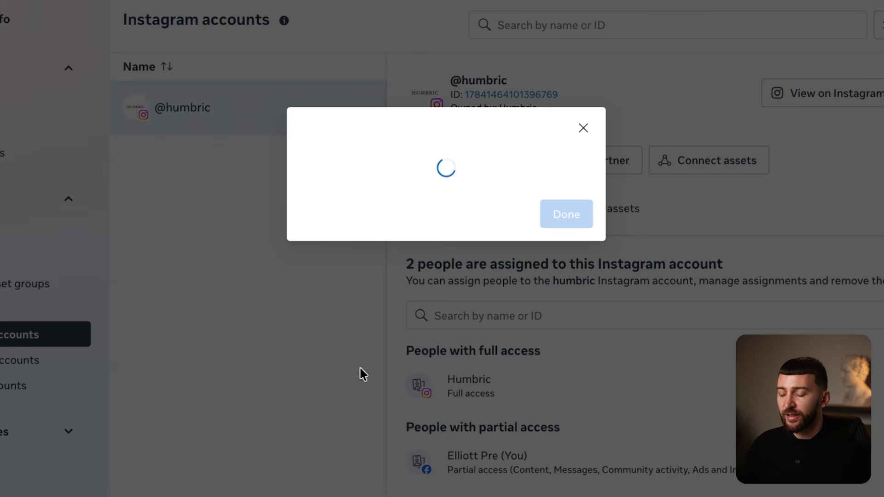
pyautogui.click(559, 230)
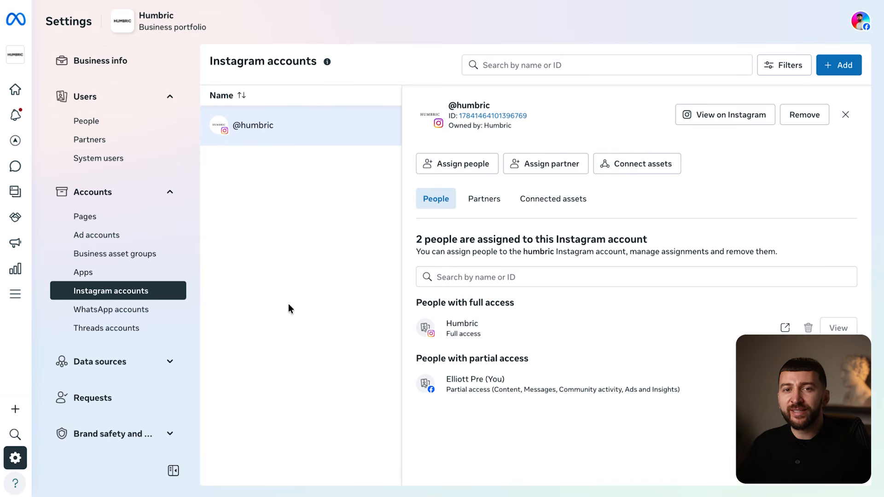
# - Create a Separate brands business asset group named Humbric
pyautogui.click(136, 255)
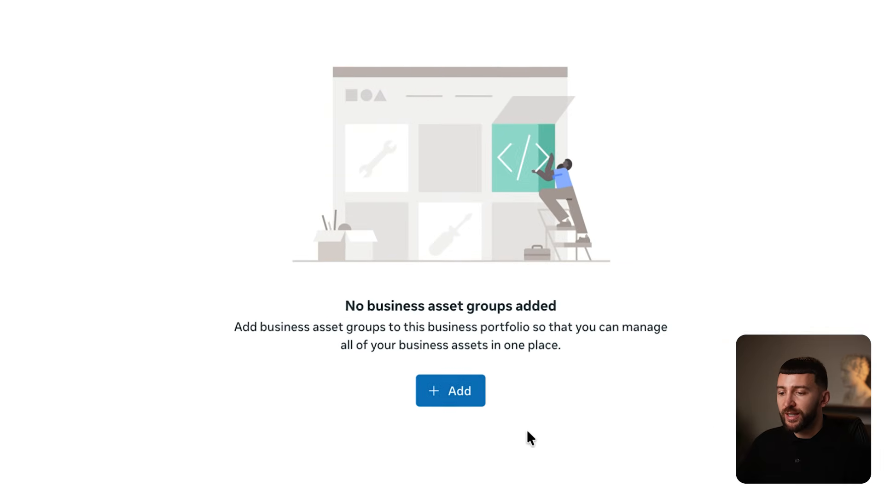
pyautogui.click(460, 398)
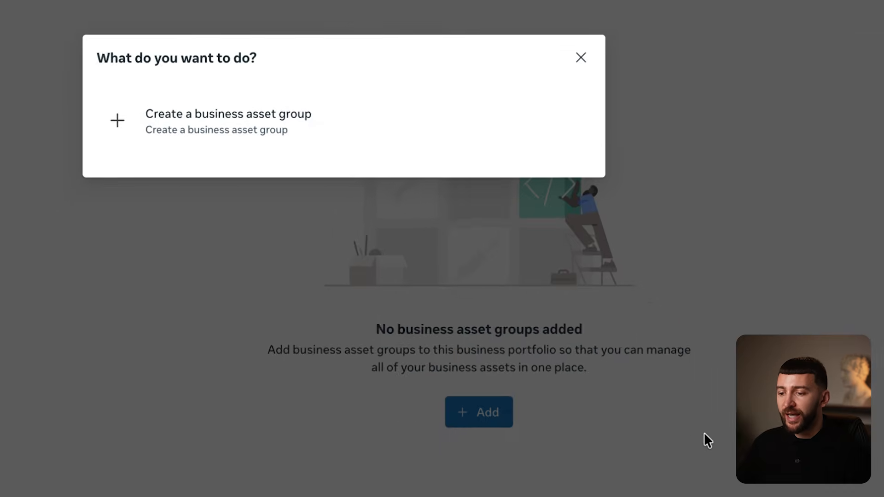
pyautogui.click(300, 221)
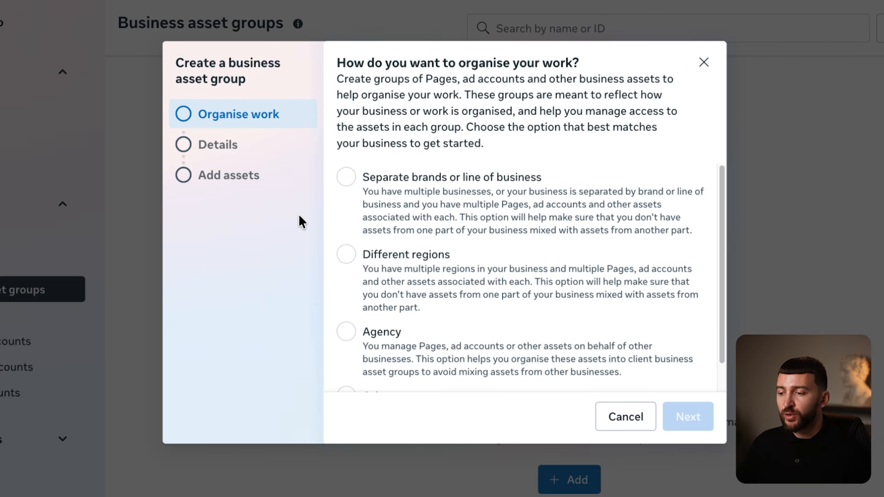
pyautogui.click(345, 178)
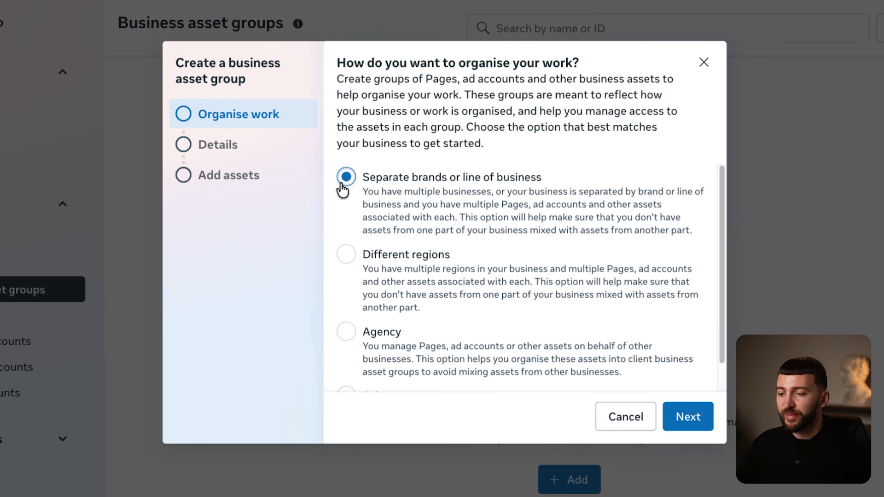
pyautogui.click(699, 421)
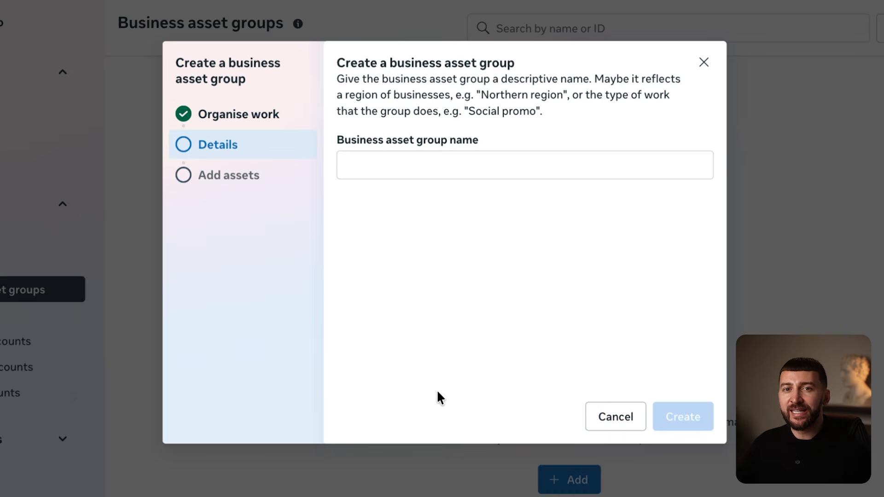
pyautogui.click(422, 160)
pyautogui.write('Humbric')
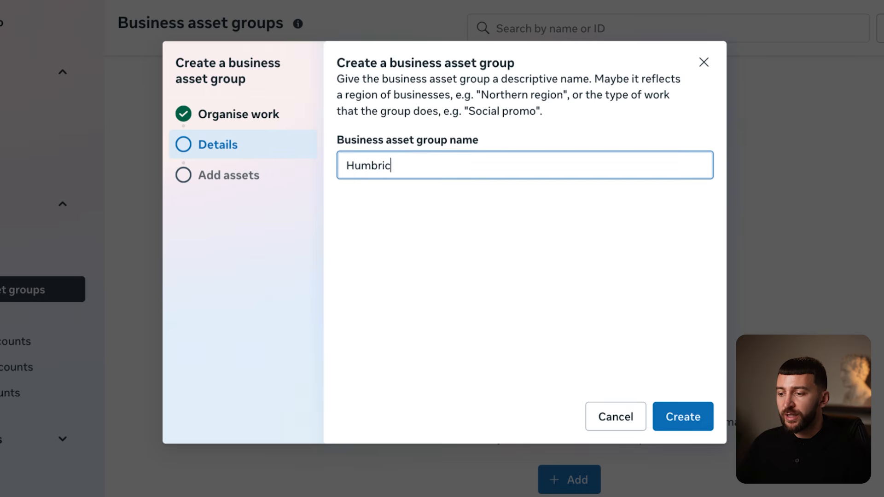
pyautogui.click(442, 294)
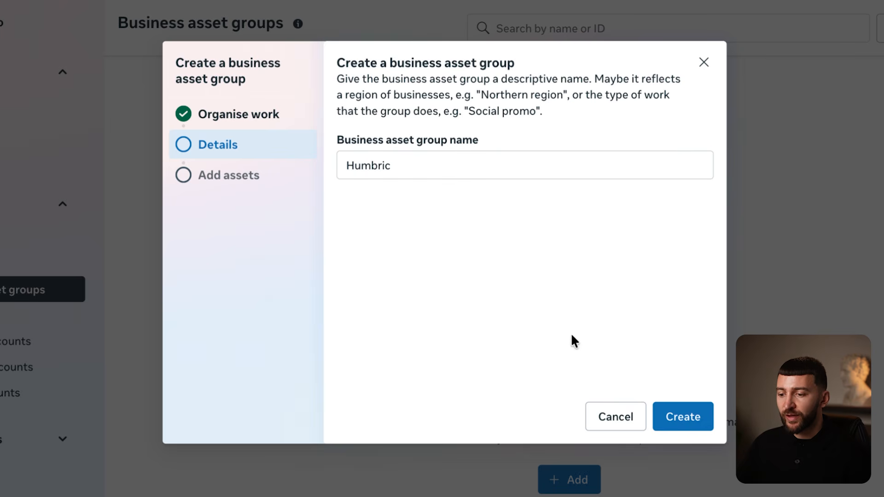
pyautogui.click(689, 409)
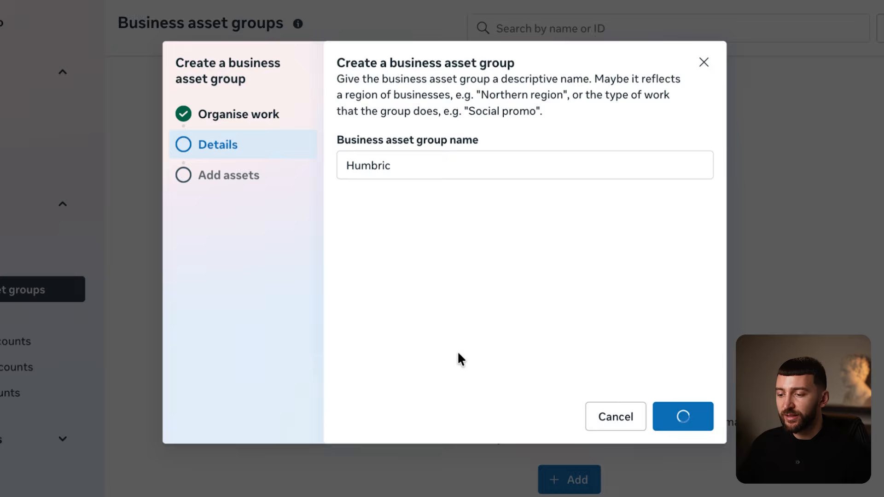
# - Add the Humbric Facebook Page, Humbric ad account and humbric Instagram account to the group
pyautogui.click(525, 165)
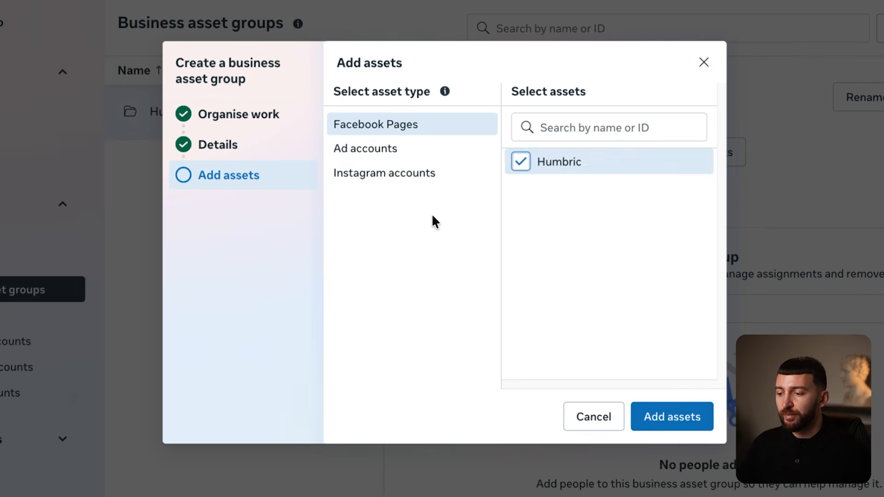
pyautogui.click(366, 148)
pyautogui.click(524, 167)
pyautogui.click(391, 175)
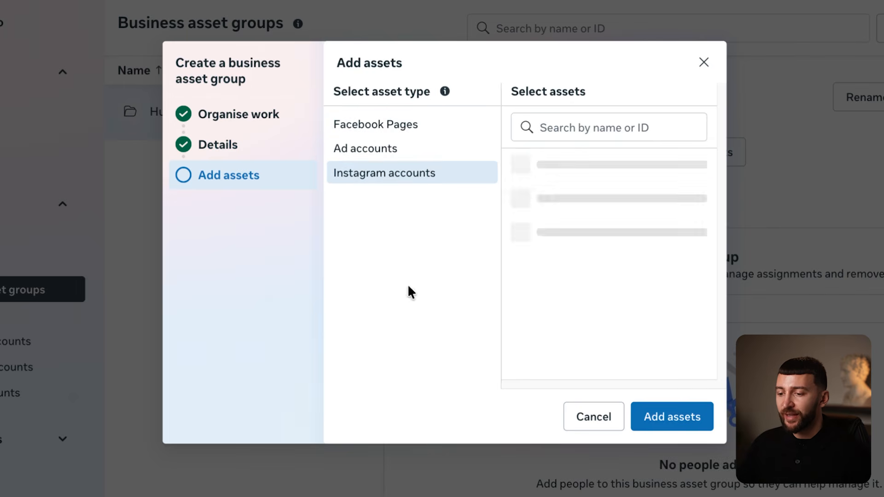
pyautogui.click(524, 168)
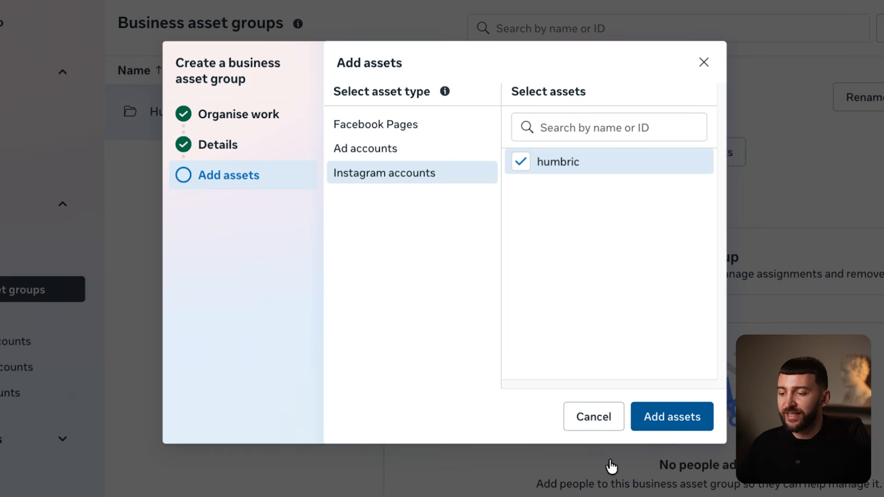
pyautogui.click(667, 432)
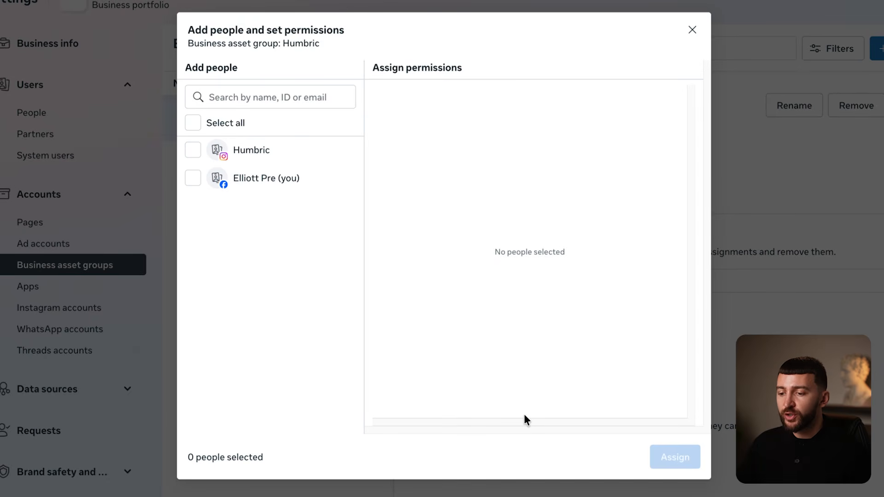
# - Select yourself and grant all Facebook Page permissions and full ad account control
pyautogui.click(192, 179)
pyautogui.scroll(-1, 628, 237)
pyautogui.scroll(-2, 627, 243)
pyautogui.click(397, 376)
pyautogui.scroll(3, 584, 239)
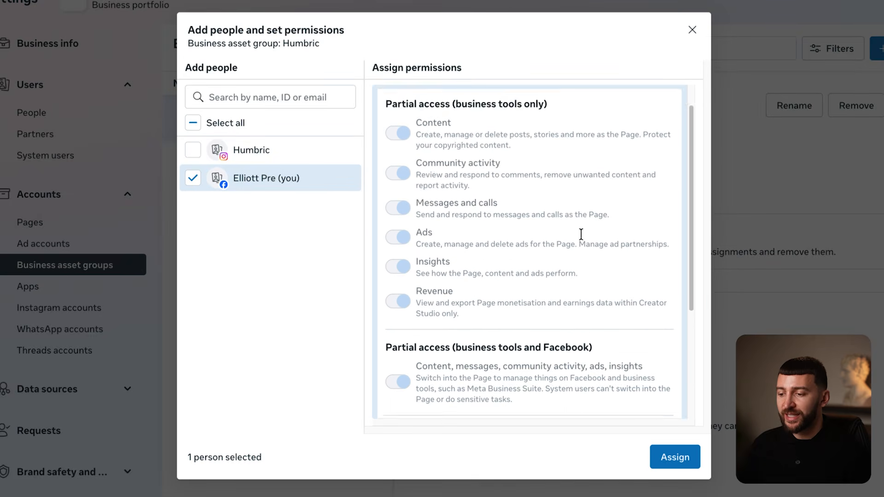
pyautogui.click(676, 105)
pyautogui.click(670, 138)
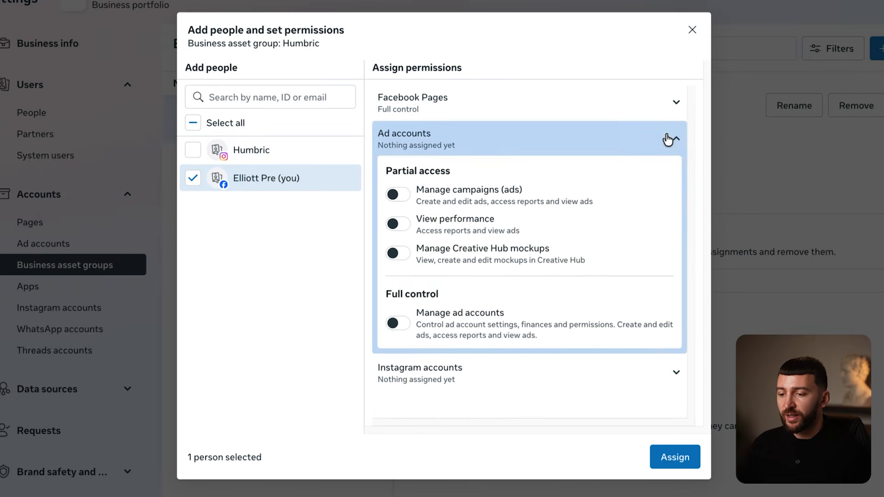
pyautogui.click(405, 322)
pyautogui.click(668, 147)
# - Grant full control of the Instagram account and assign yourself to the Humbric group
pyautogui.click(659, 182)
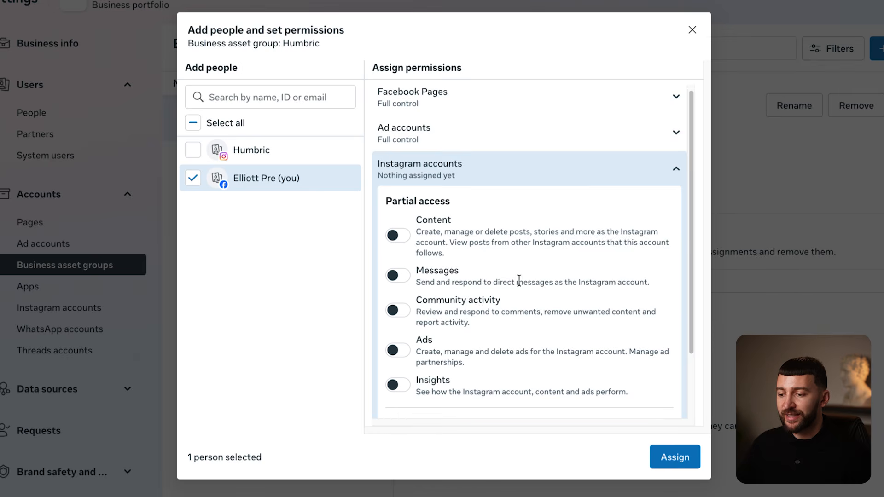
pyautogui.scroll(-2, 517, 281)
pyautogui.click(397, 382)
pyautogui.scroll(1, 663, 152)
pyautogui.click(672, 125)
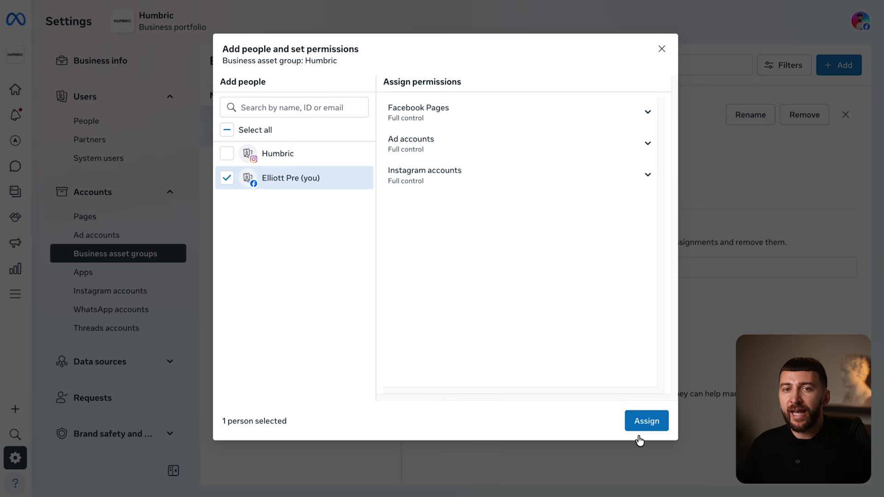
pyautogui.click(646, 420)
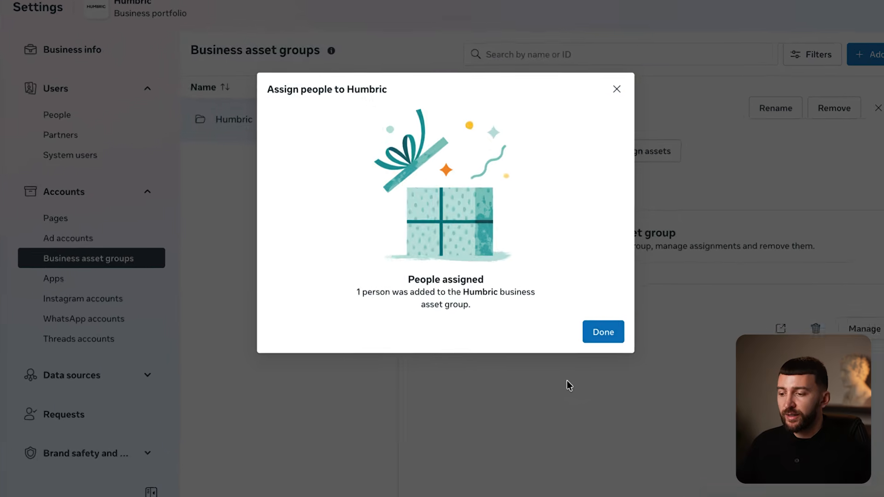
pyautogui.click(640, 368)
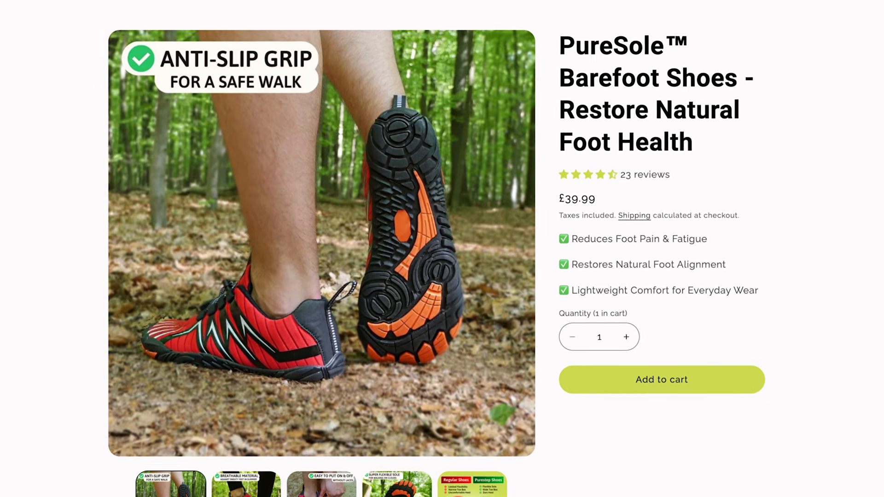
# - Scroll through the PureSole™ Barefoot Shoes product page and the Judge.me app listing
pyautogui.scroll(-10, 442, 248)
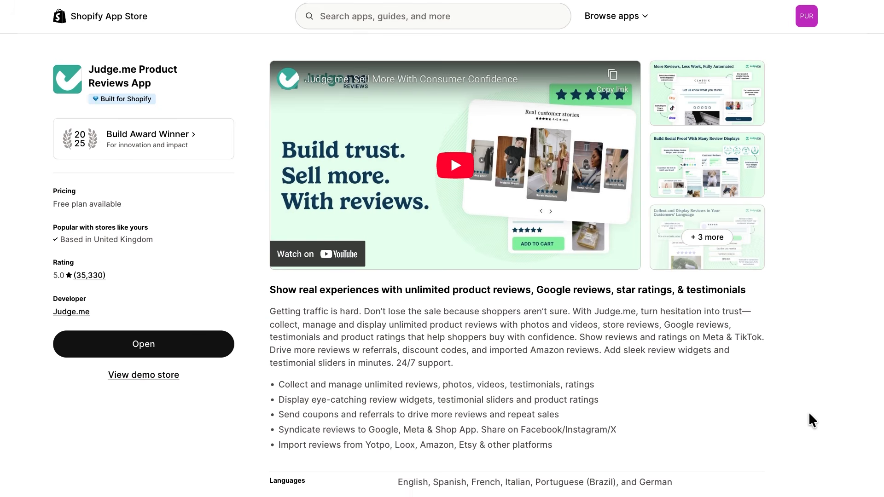
pyautogui.scroll(-10, 809, 412)
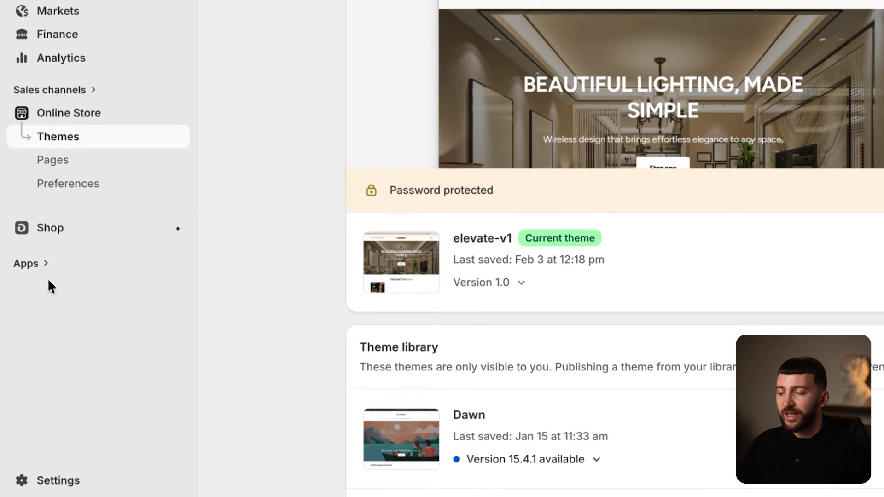
# - Search the Shopify App Store for 'meta' and start installing Meta's Facebook & Instagram app
pyautogui.click(36, 263)
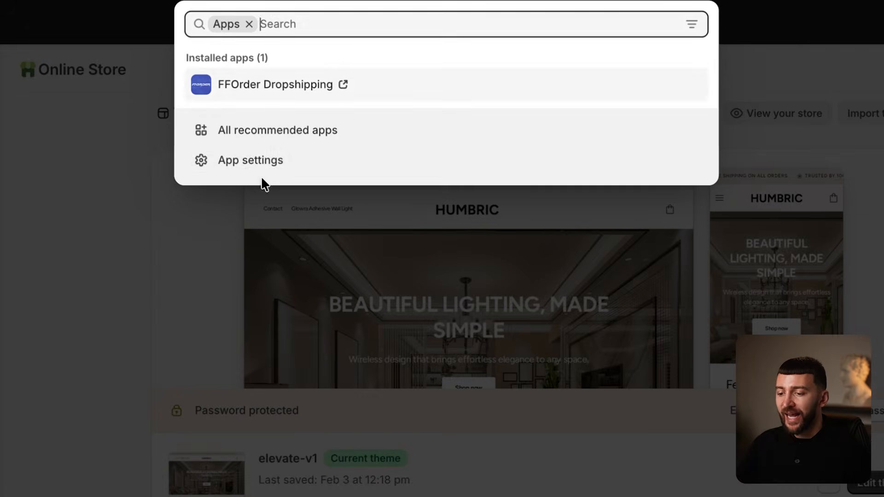
pyautogui.click(256, 166)
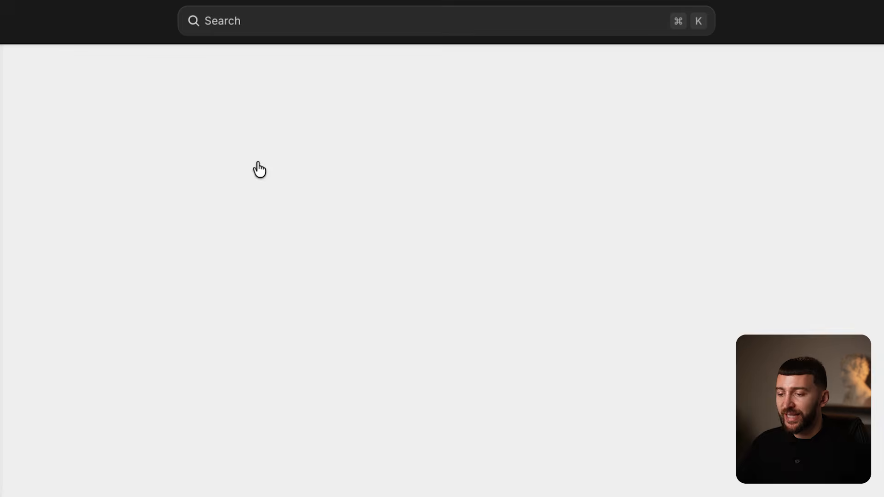
pyautogui.click(763, 79)
pyautogui.click(351, 14)
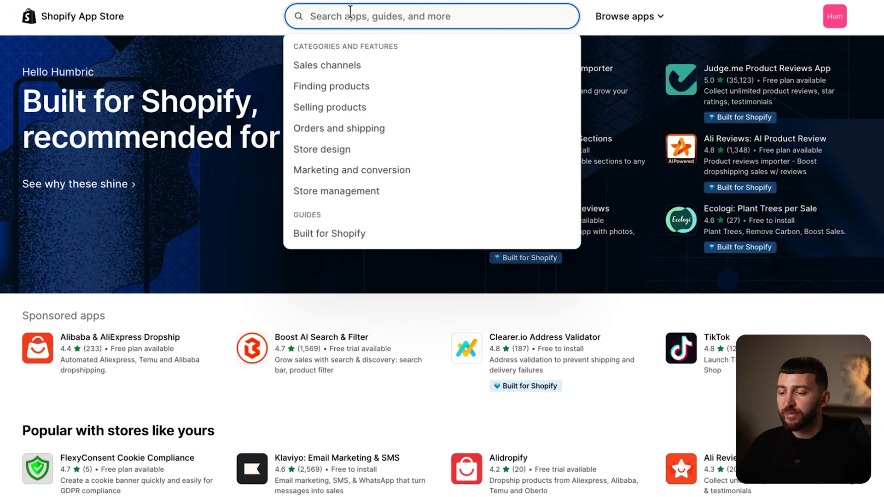
pyautogui.write('meta')
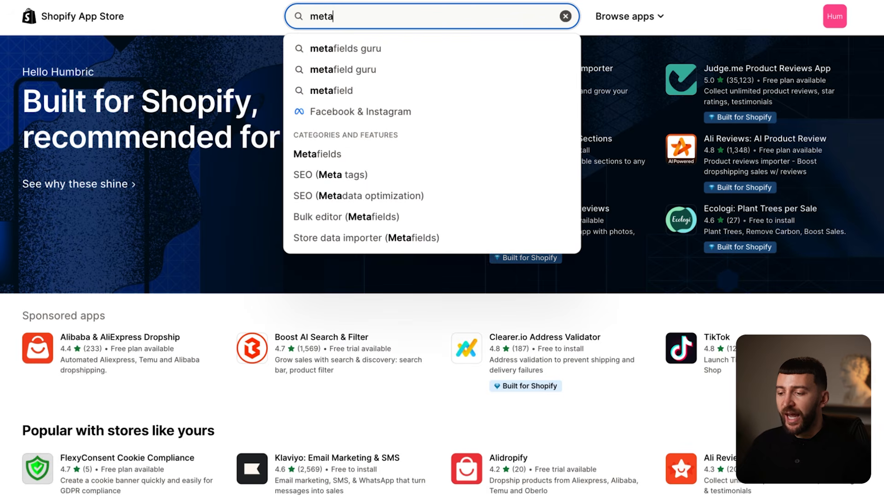
pyautogui.click(362, 112)
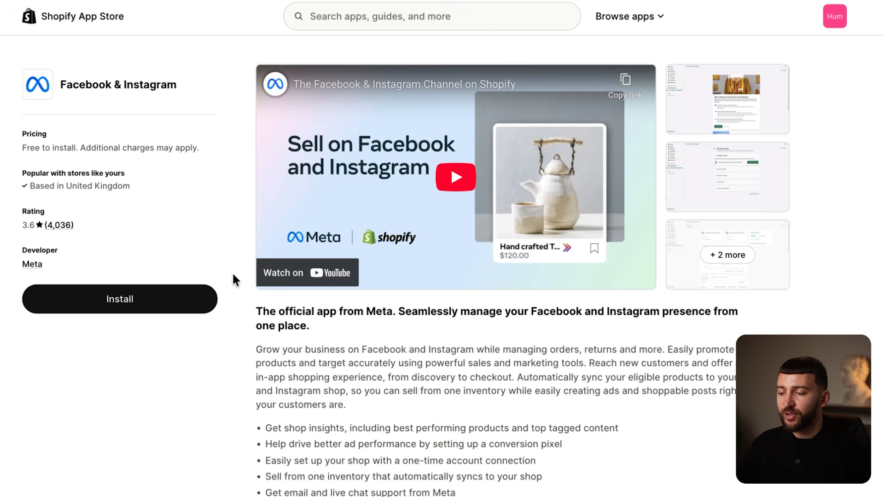
pyautogui.click(83, 304)
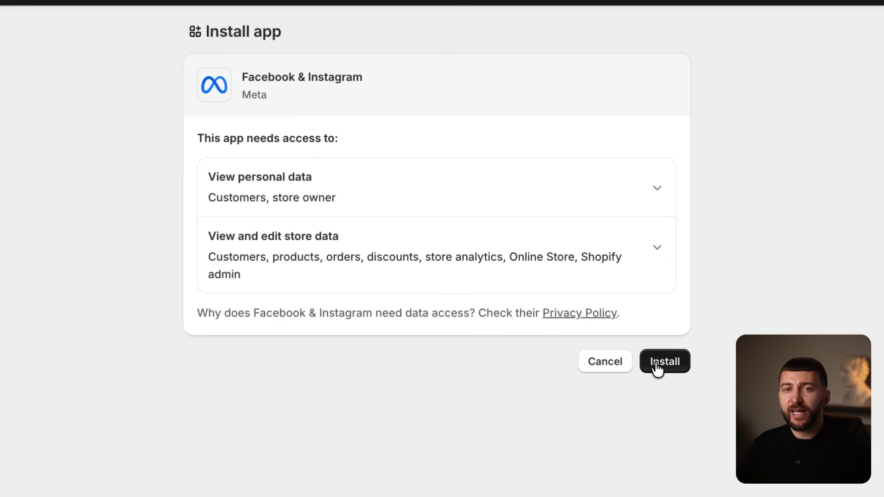
# - Approve the data access, install the app and connect your Facebook account
pyautogui.click(663, 368)
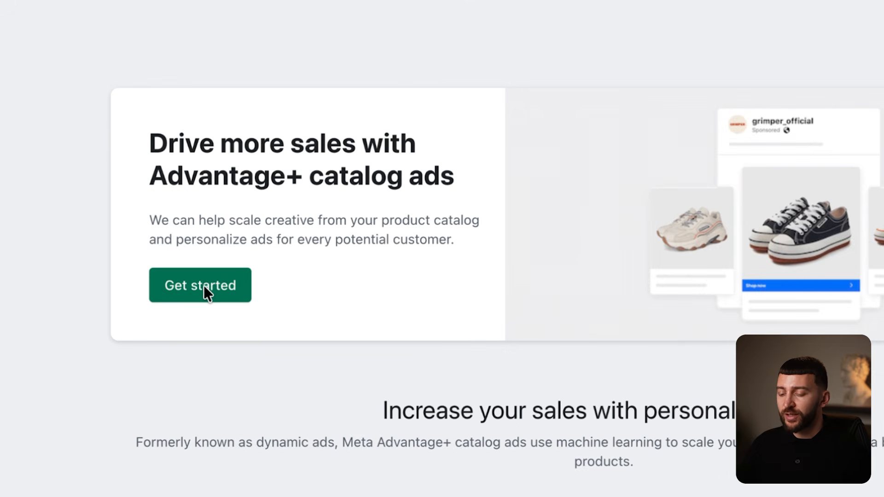
pyautogui.click(204, 286)
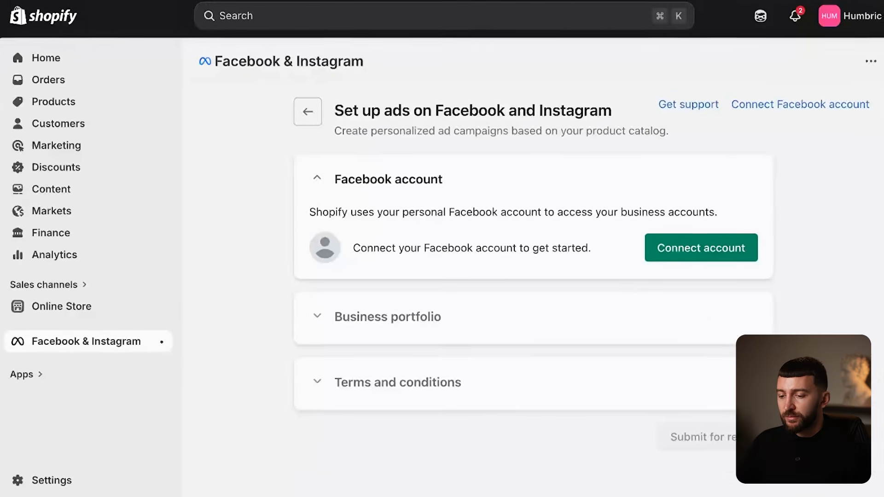
pyautogui.click(732, 248)
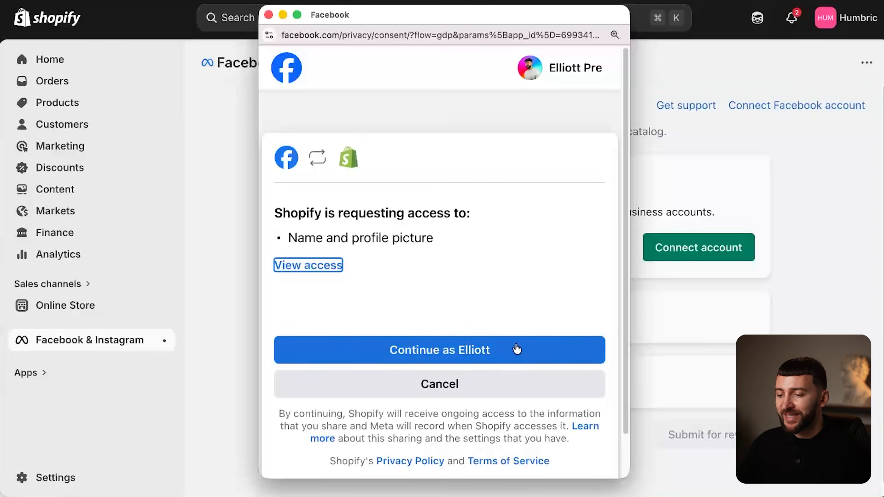
pyautogui.click(517, 349)
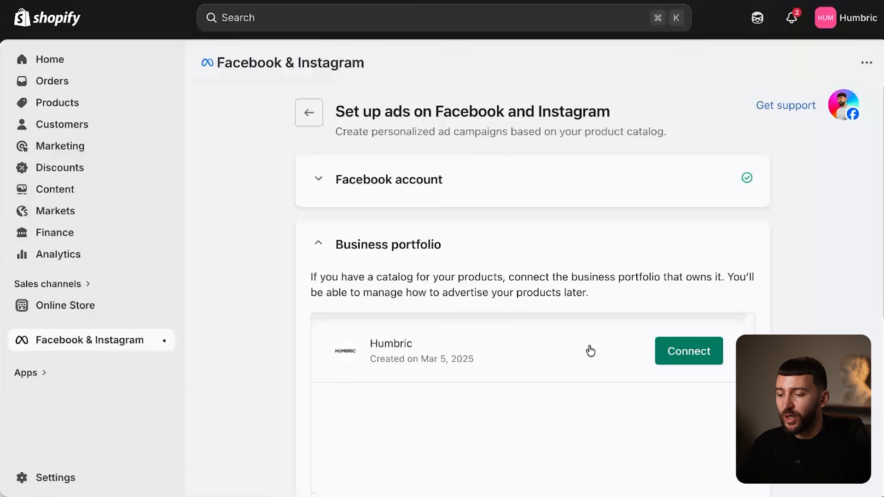
# - Connect the Humbric business portfolio and save Maximum data sharing
pyautogui.click(679, 355)
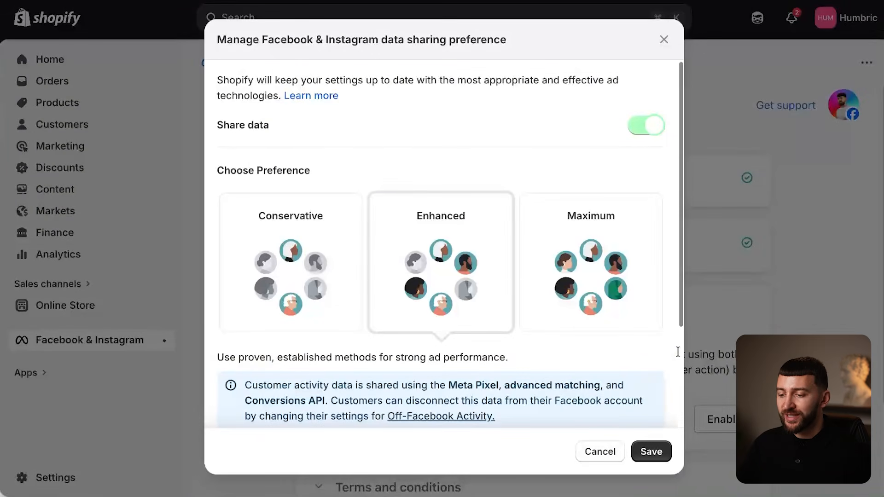
pyautogui.click(588, 281)
pyautogui.scroll(-5, 588, 281)
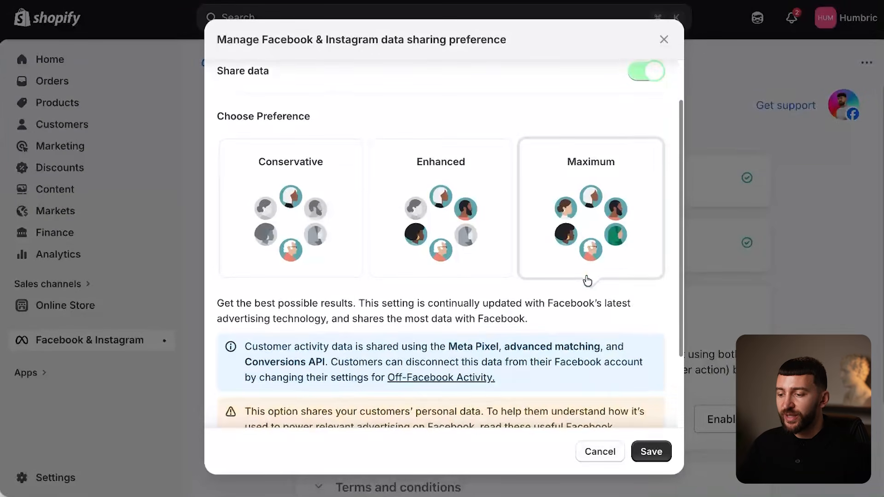
pyautogui.click(651, 452)
pyautogui.scroll(-3, 825, 320)
pyautogui.scroll(-4, 825, 322)
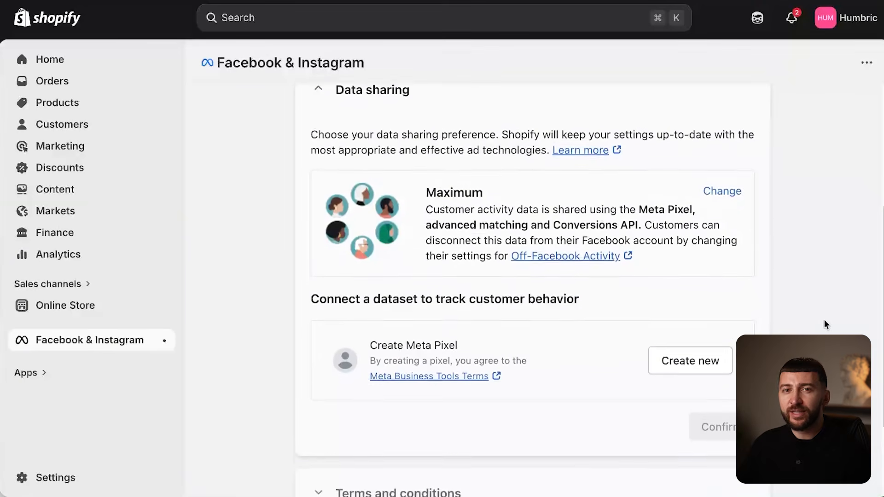
pyautogui.click(700, 371)
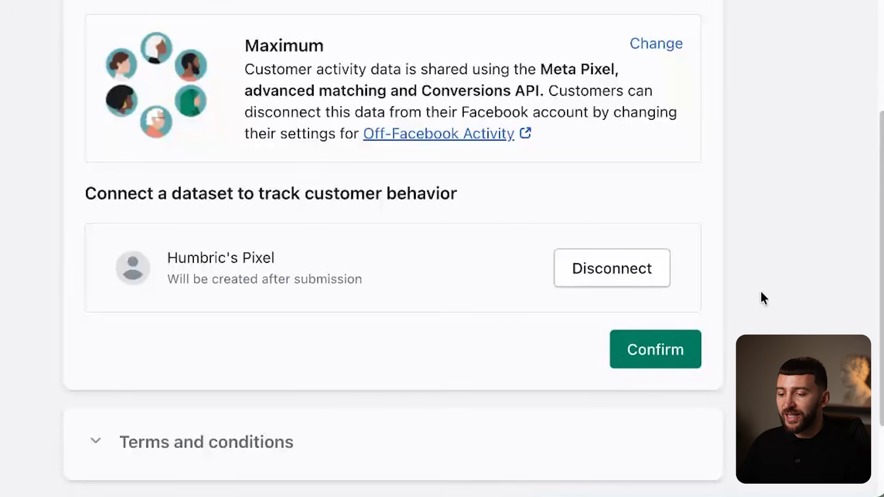
pyautogui.click(660, 351)
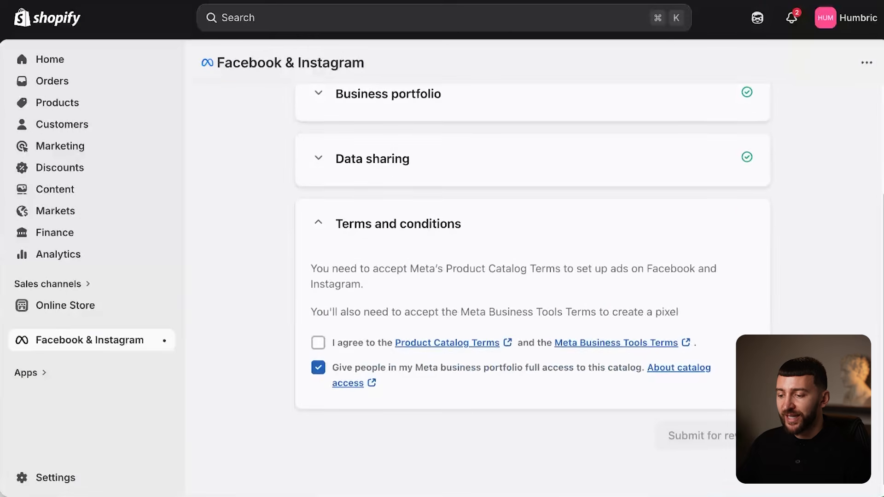
# - Agree to the Product Catalog and Business Tools terms and submit for review
pyautogui.click(315, 345)
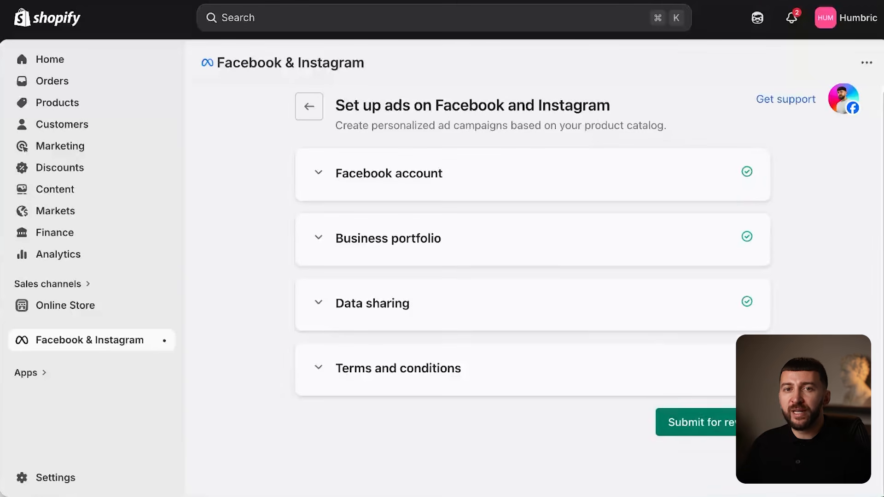
pyautogui.click(718, 427)
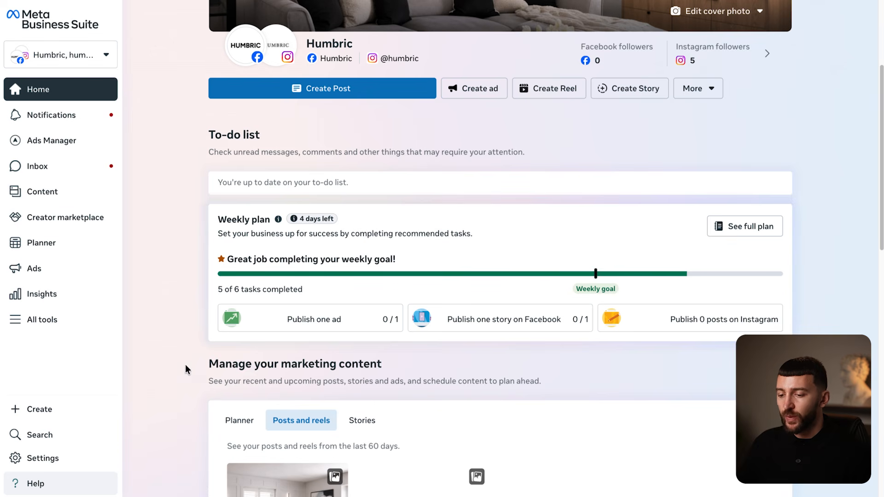
# - Open Settings > Data sources > Datasets and pixels to view Humbric's pixel
pyautogui.click(54, 459)
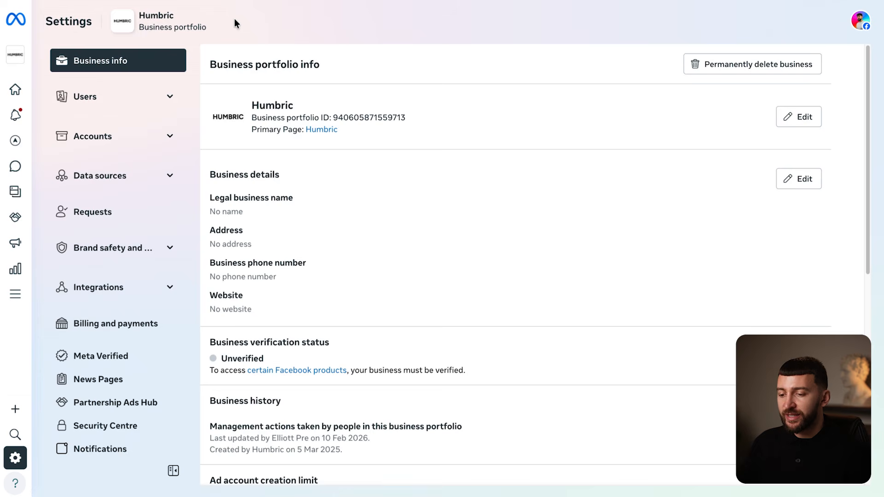
pyautogui.click(171, 178)
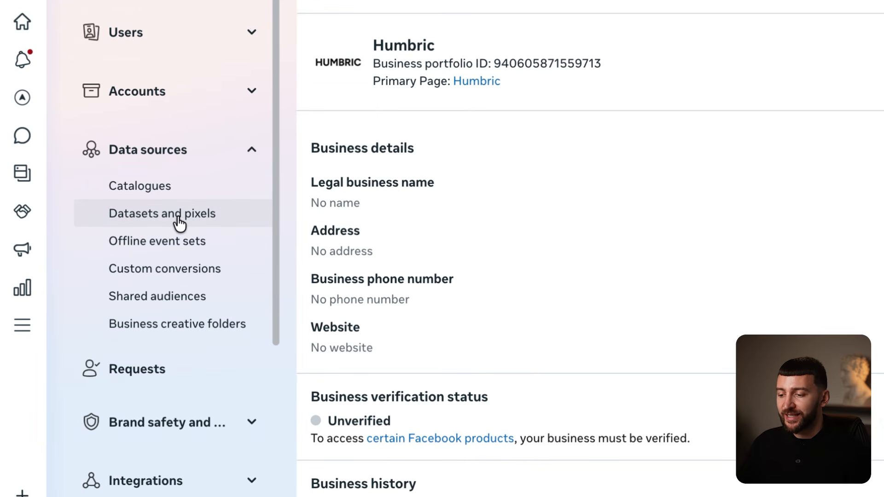
pyautogui.click(162, 220)
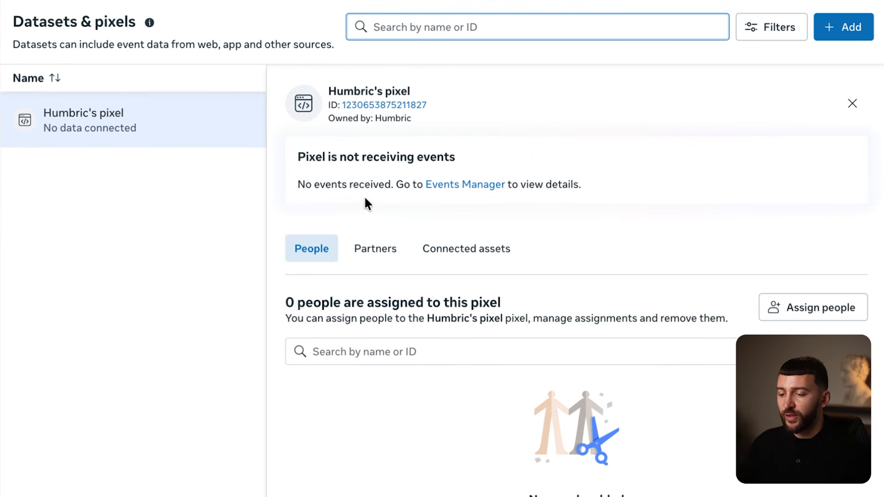
# - Open Humbric's pixel in Events Manager and show its website Test events section
pyautogui.click(478, 187)
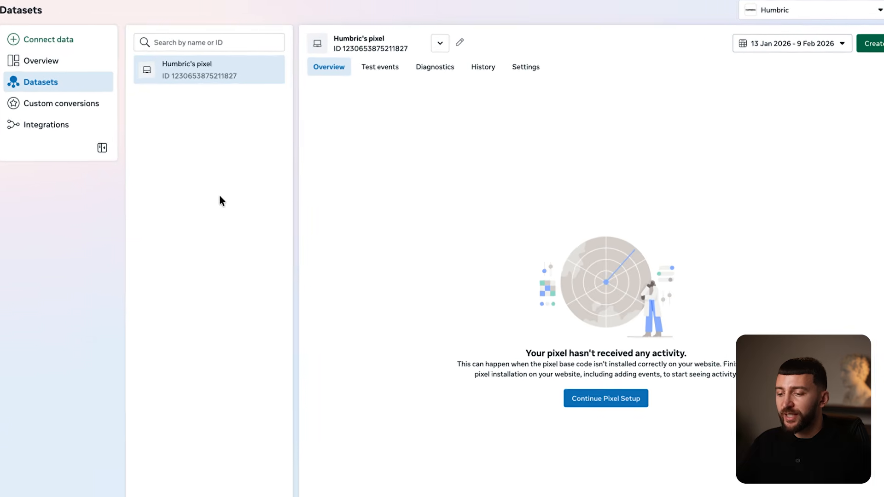
pyautogui.click(380, 66)
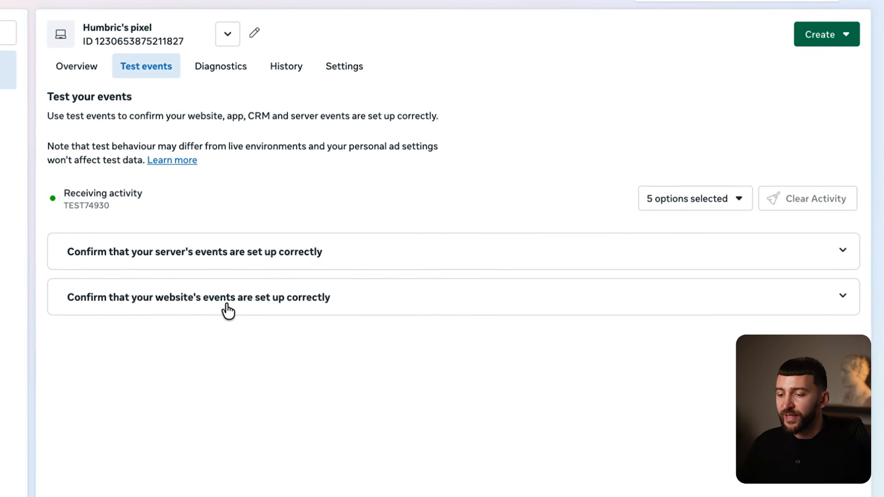
pyautogui.click(229, 312)
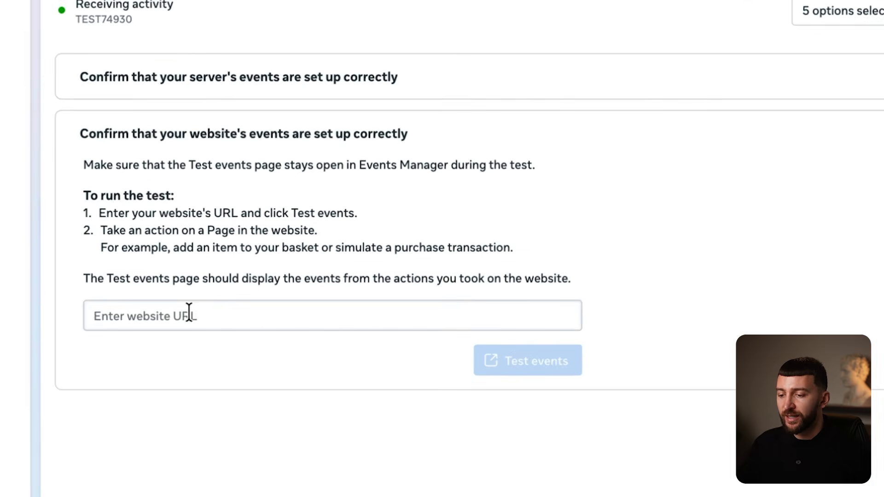
pyautogui.click(189, 317)
pyautogui.write('https://humbrid.com/')
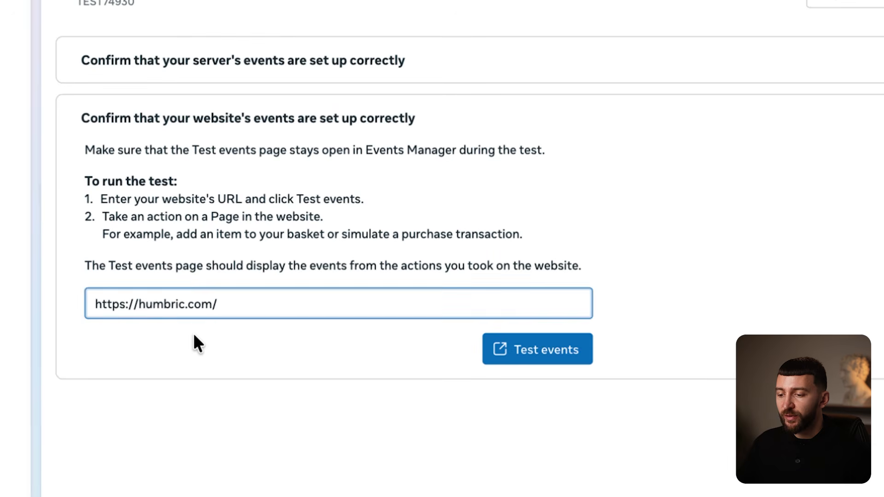
pyautogui.click(194, 335)
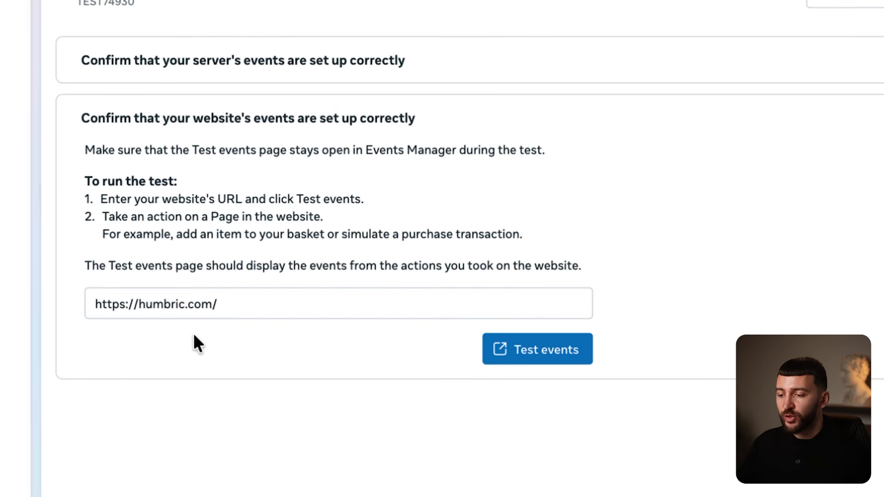
pyautogui.click(556, 364)
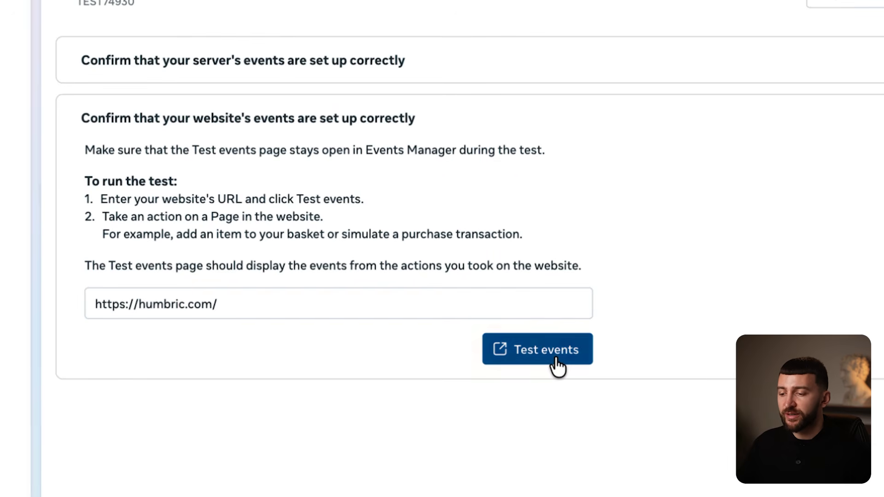
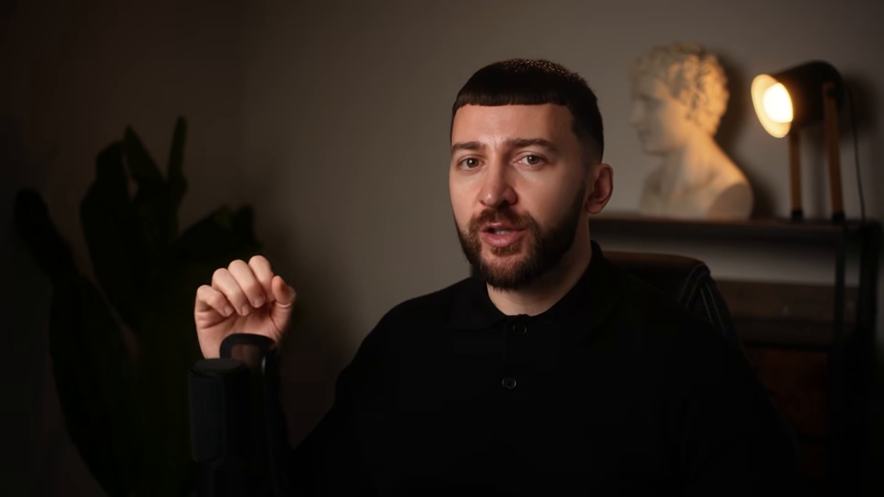
# - Search Google for 'break even roas calculator' and open the breakevenroascalculator.com result
pyautogui.write('break even roas calculator')
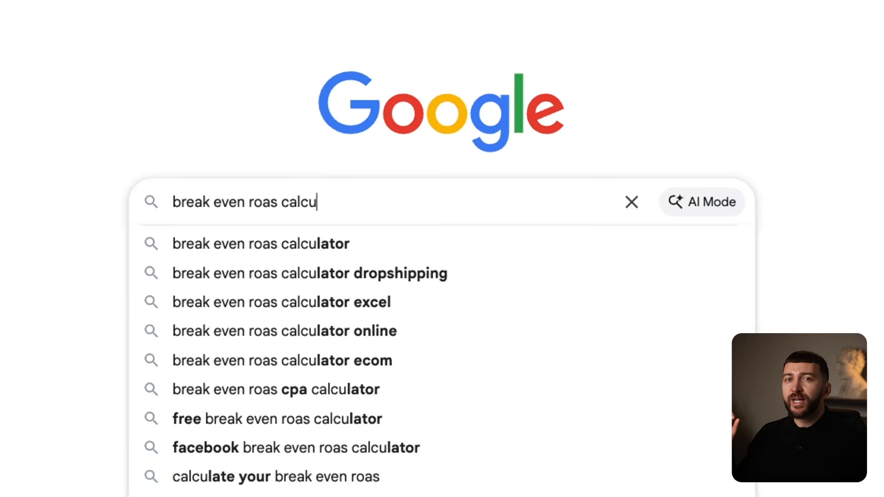
pyautogui.press('Return')
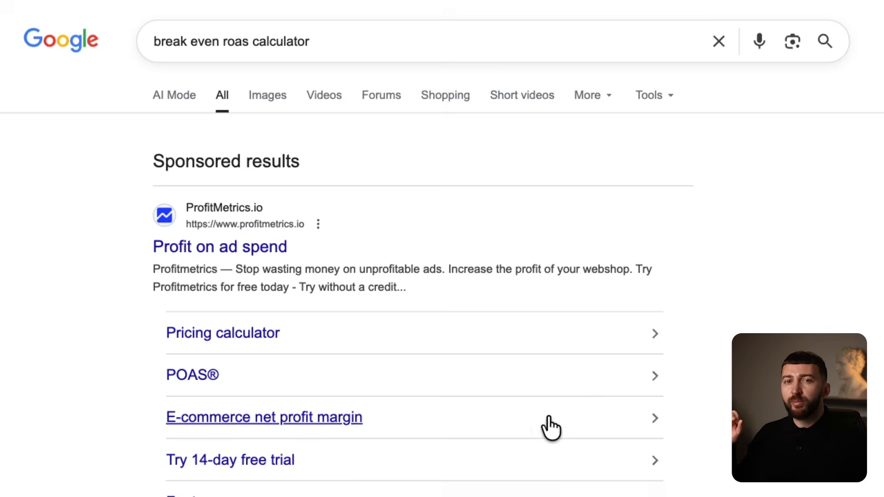
pyautogui.scroll(-10, 551, 428)
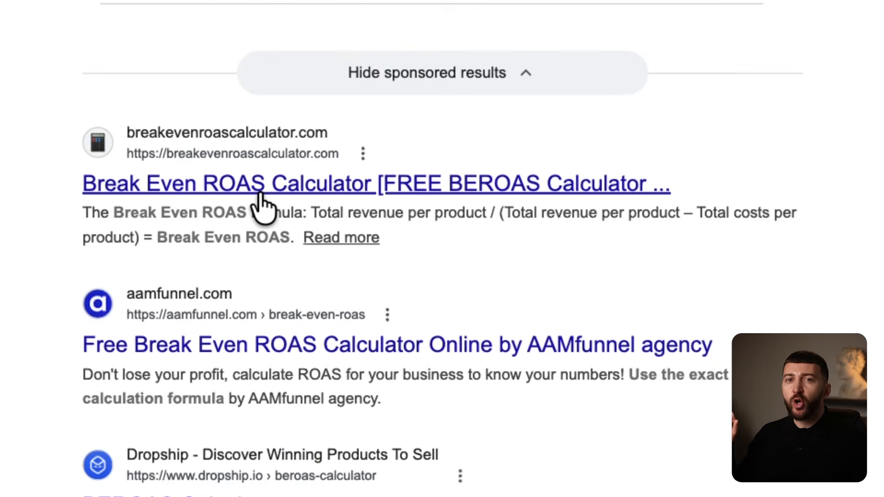
pyautogui.click(259, 194)
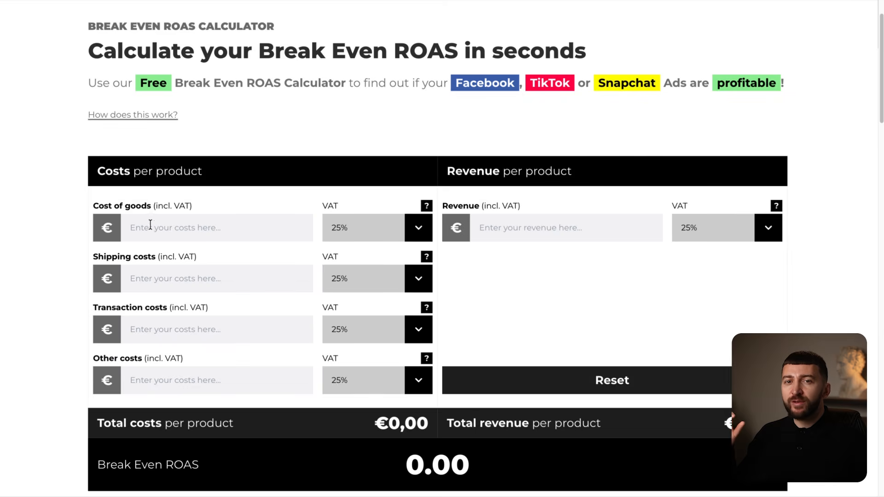
# - Enter cost of goods 15, shipping 5, other costs 2 and revenue 65 for break-even ROAS 1.59
pyautogui.click(169, 229)
pyautogui.write('15')
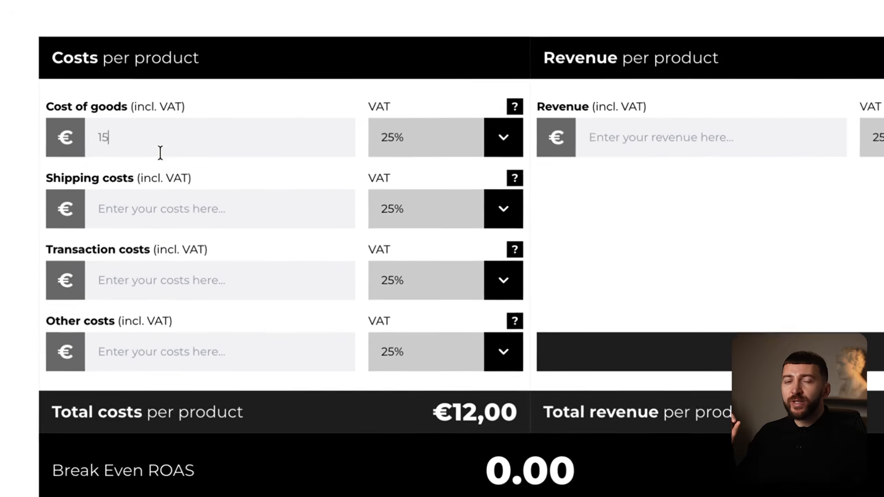
pyautogui.click(160, 251)
pyautogui.write('5')
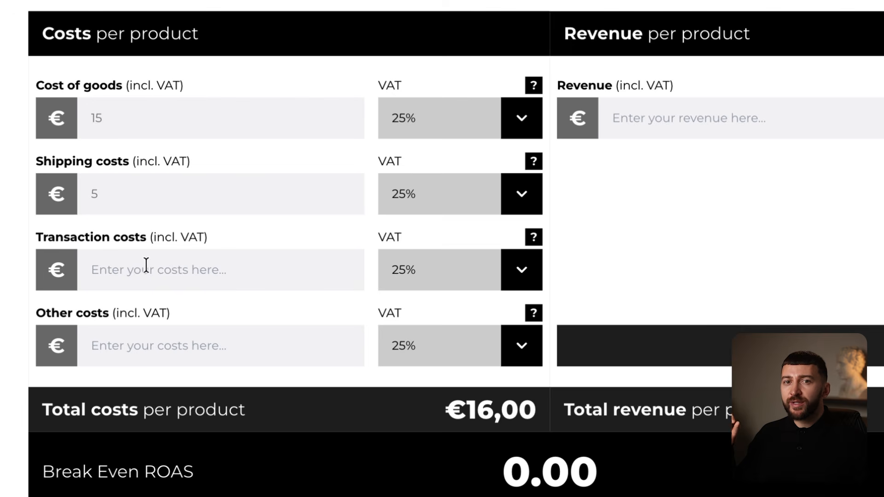
pyautogui.click(152, 346)
pyautogui.write('2')
pyautogui.click(490, 118)
pyautogui.write('65')
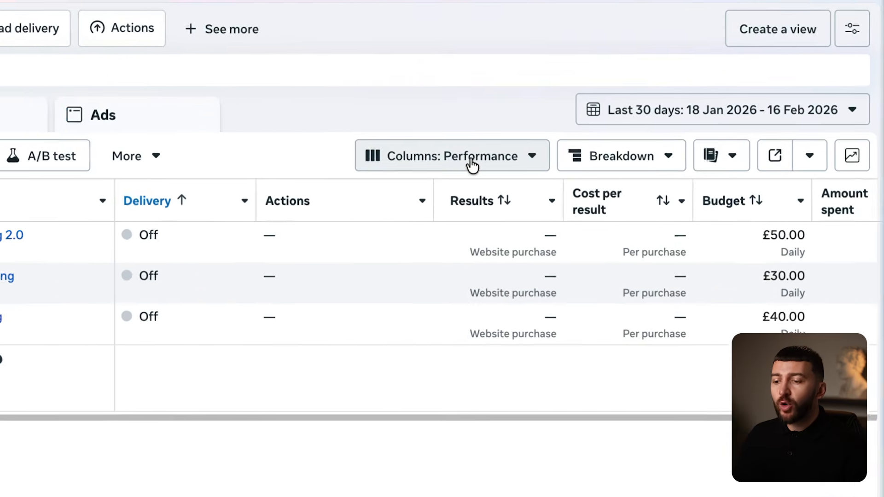
# - In Customise columns, tick Cost per result, Results, CPM, Clicks (all), CPC (all) and CTR (all)
pyautogui.click(570, 146)
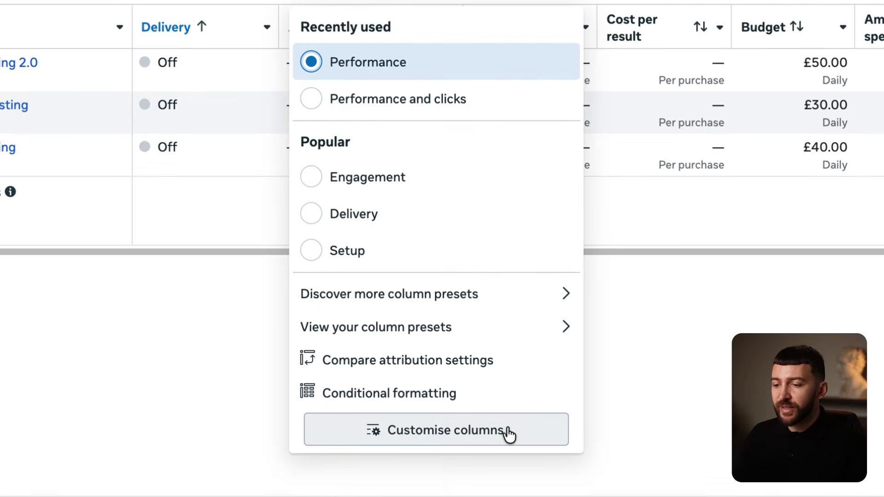
pyautogui.click(479, 435)
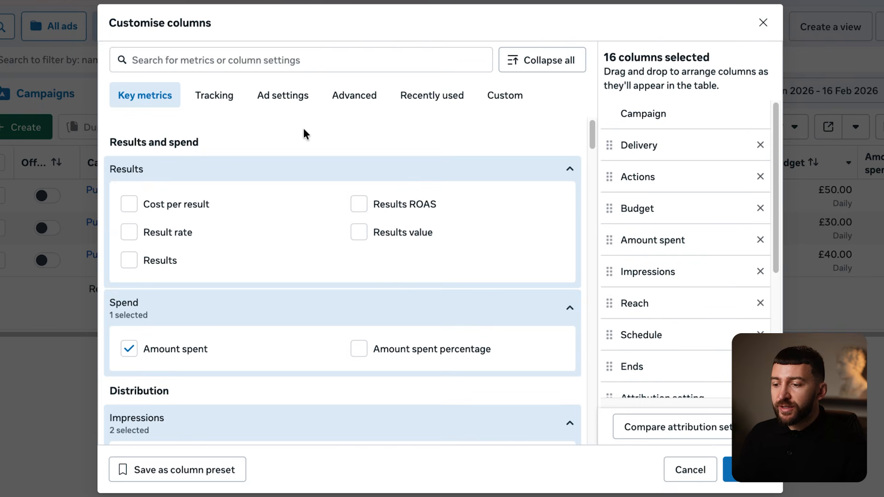
pyautogui.click(130, 205)
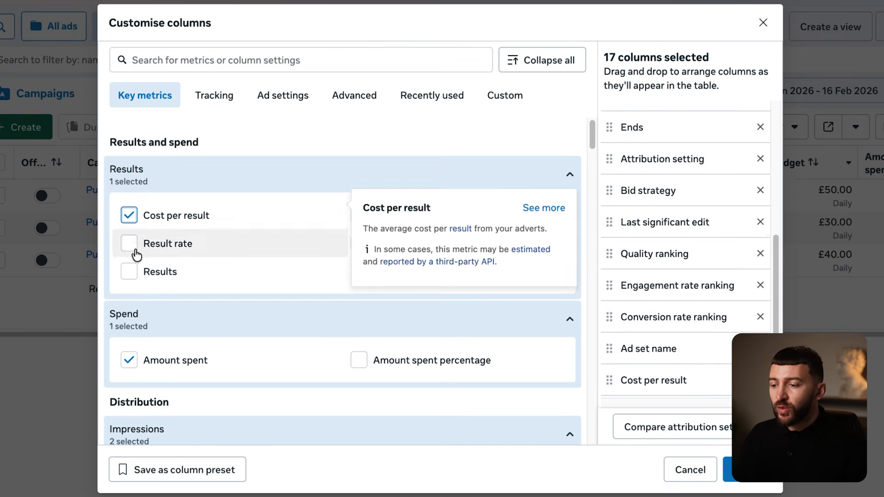
pyautogui.click(131, 273)
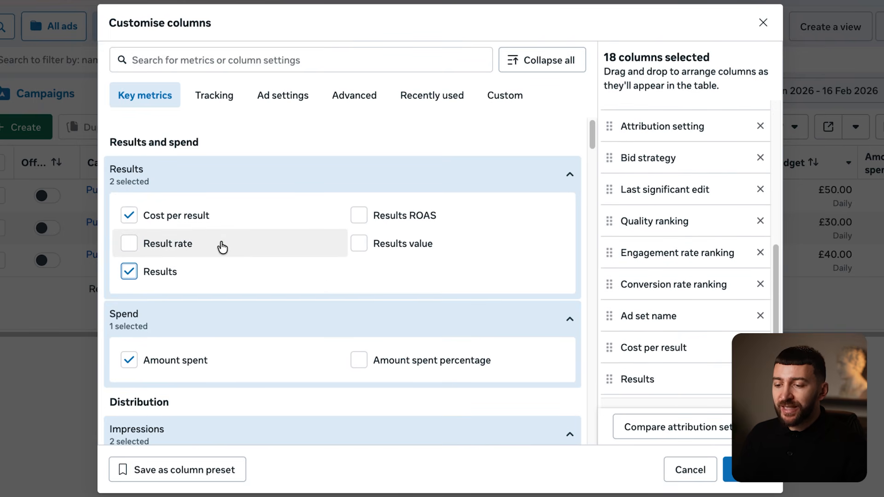
pyautogui.scroll(-5, 222, 248)
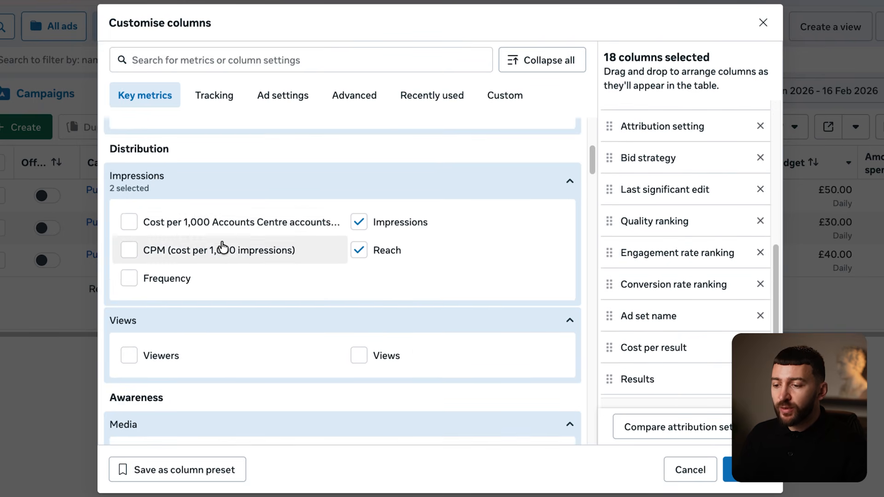
pyautogui.click(128, 252)
pyautogui.scroll(-3, 219, 230)
pyautogui.scroll(-10, 122, 211)
pyautogui.click(128, 241)
pyautogui.scroll(-2, 127, 241)
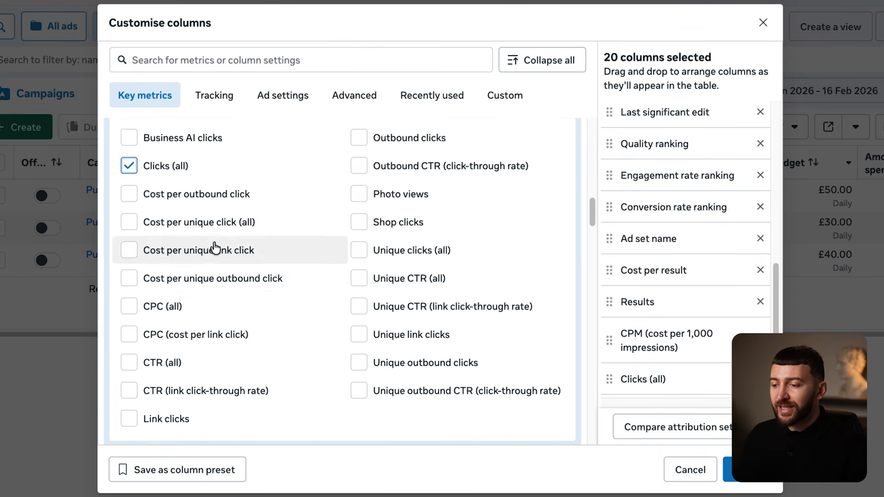
pyautogui.click(136, 309)
pyautogui.scroll(-1, 134, 337)
pyautogui.click(134, 337)
# - Tick the Adds to cart, Checkouts initiated and Purchase ROAS columns
pyautogui.scroll(-2, 276, 272)
pyautogui.scroll(-15, 278, 262)
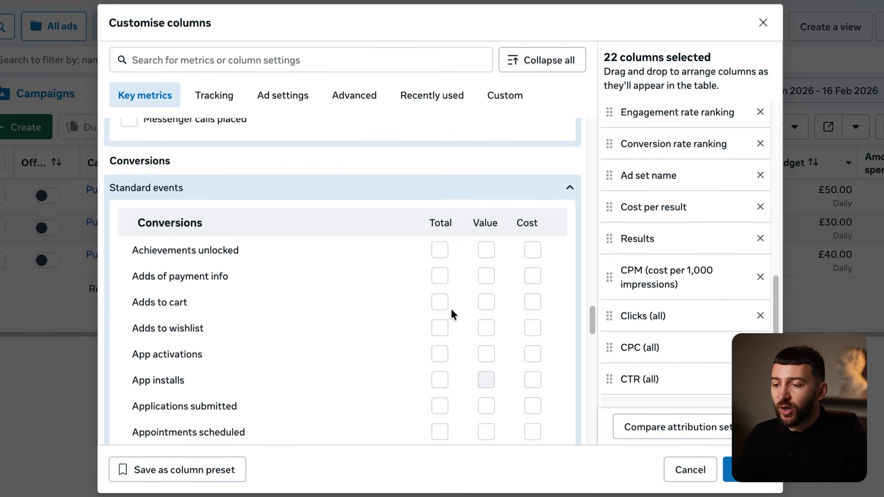
pyautogui.click(439, 312)
pyautogui.scroll(-4, 375, 317)
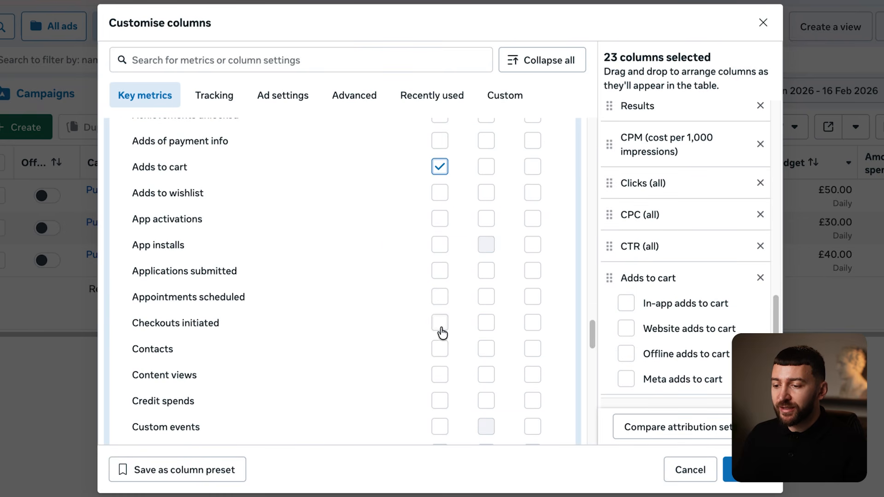
pyautogui.click(439, 323)
pyautogui.scroll(-15, 366, 299)
pyautogui.click(440, 325)
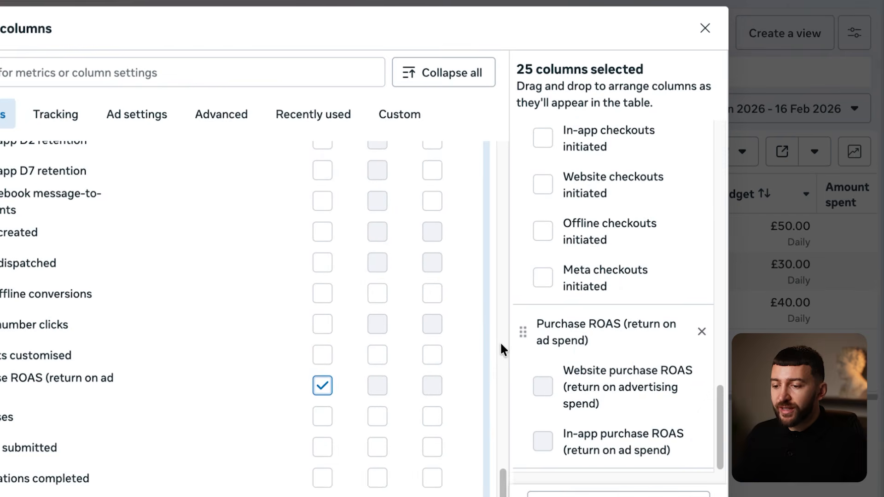
# - Move Purchase ROAS up near Amount spent and Results, then apply the column set
pyautogui.moveTo(523, 332); pyautogui.dragTo(577, 393)
pyautogui.scroll(-1, 604, 321)
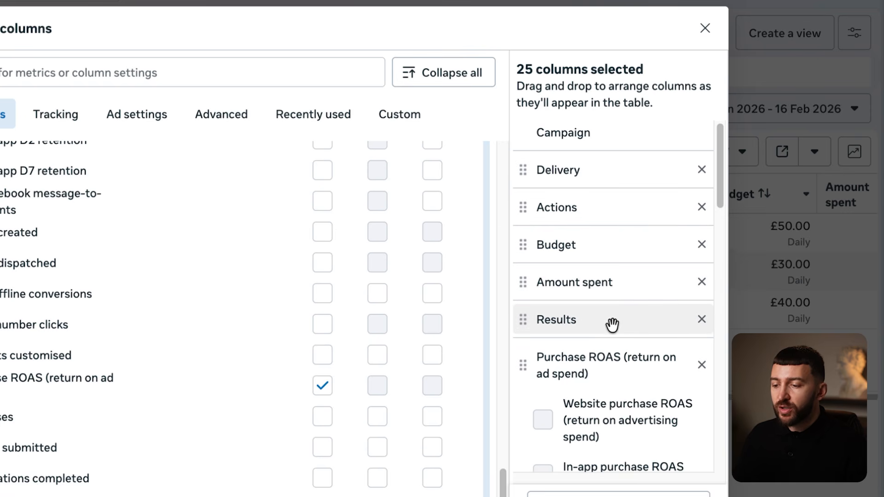
pyautogui.scroll(-5, 611, 324)
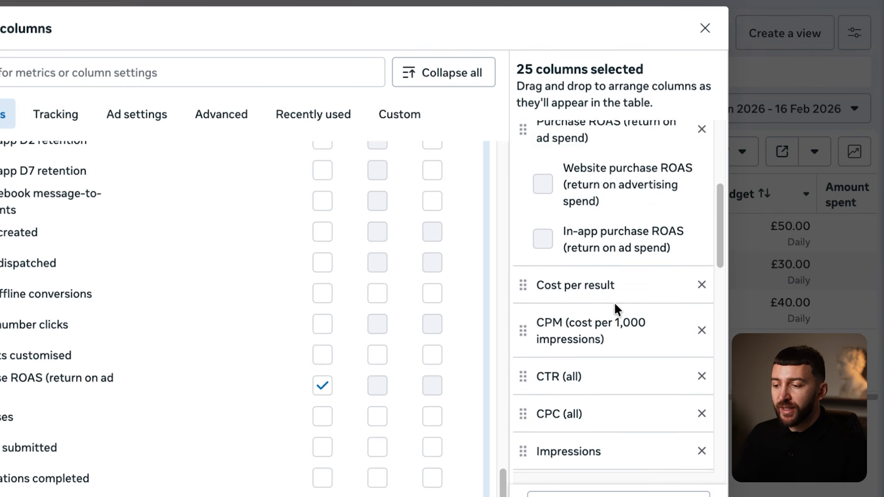
pyautogui.scroll(-1, 614, 316)
pyautogui.scroll(-1, 604, 318)
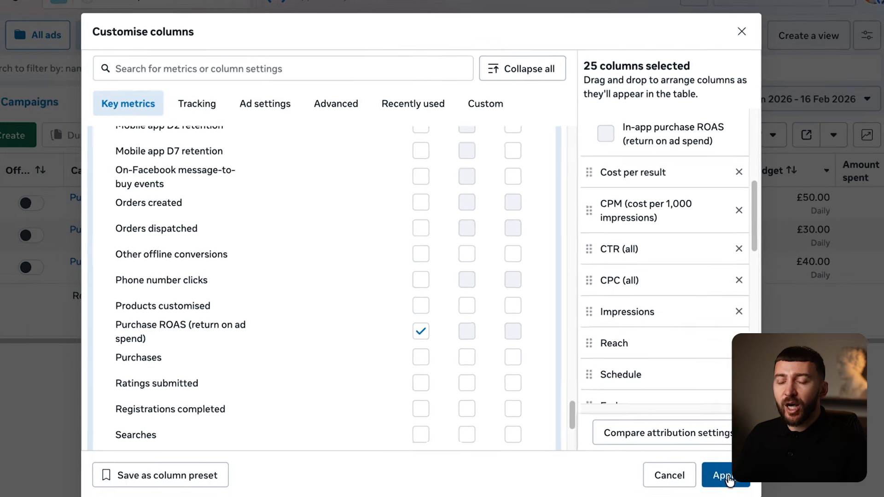
pyautogui.click(723, 460)
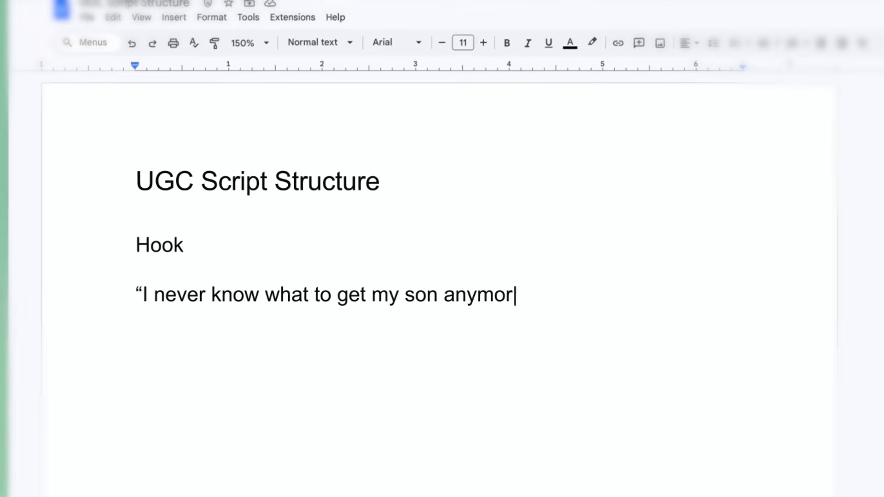
# - Finish the Hook line, then add the Discovery and Benefits headings with their quoted lines
pyautogui.write('e… he’s obsessed with golf but already has everything. Clubs, gloves, balls, you name it.”')
pyautogui.press('Return')
pyautogui.press('Return')
pyautogui.write('Discovery')
pyautogui.press('Return')
pyautogui.press('Return')
pyautogui.write('“Then I found this. A putting mat he can use at home.”')
pyautogui.press('Return')
pyautogui.press('Return')
pyautogui.write('Benefits')
pyautogui.press('Return')
pyautogui.press('Return')
pyautogui.write('“It sets up in seconds, has a little slope to make it more realistic, and the ball even rolls back to him after every putt.”')
pyautogui.press('Return')
pyautogui.press('Return')
# - Add the Soft Call to Action heading and its 'He's been using it non-stop' line, then play the video
pyautogui.write('Soft Call to Action')
pyautogui.press('Return')
pyautogui.press('Return')
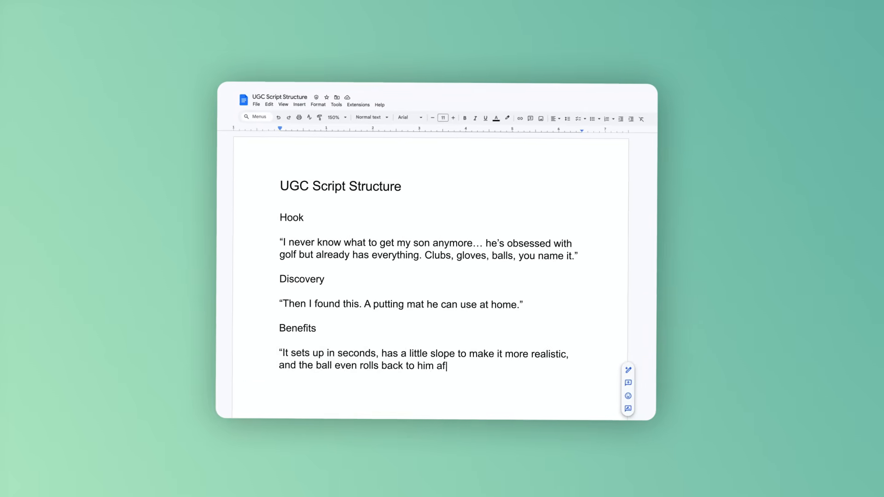
pyautogui.write('“He’s been using it no')
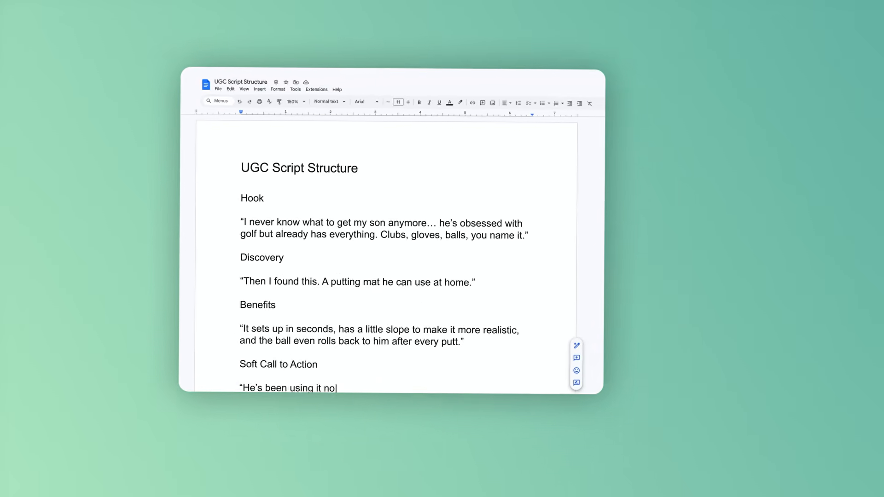
pyautogui.write('n-stop. Honestly, I think it’s the')
pyautogui.scroll(-5, 732, 210)
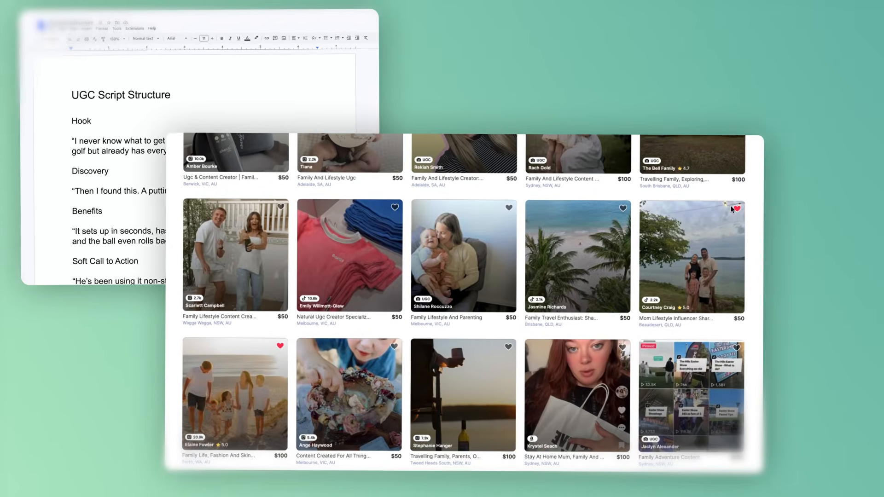
pyautogui.scroll(-2, 732, 210)
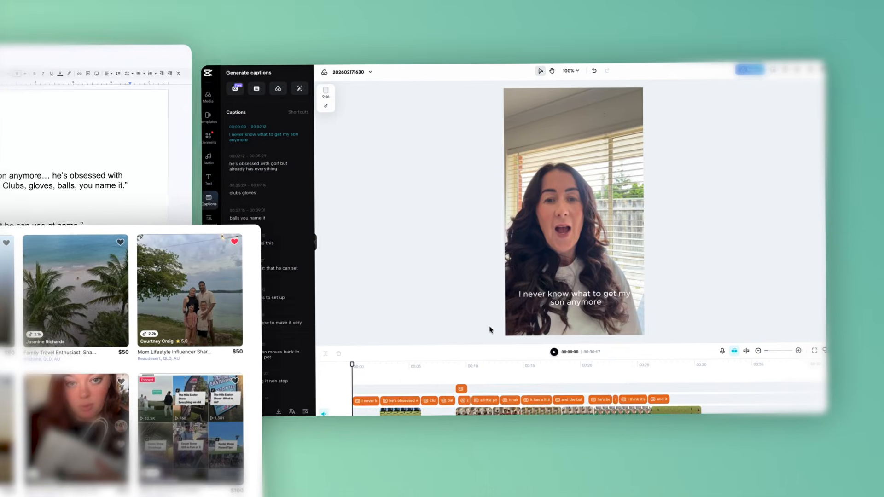
pyautogui.click(562, 354)
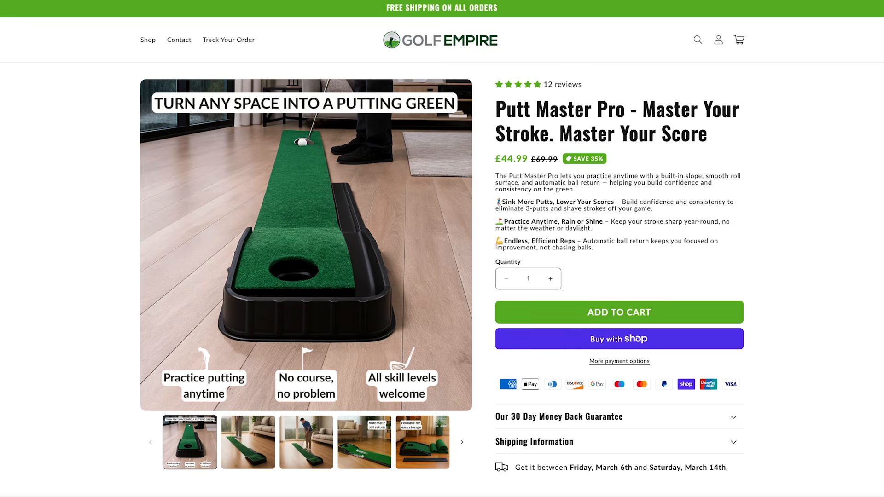
# - Scroll through the Putt Master Pro product page's feature sections
pyautogui.scroll(-8, 813, 276)
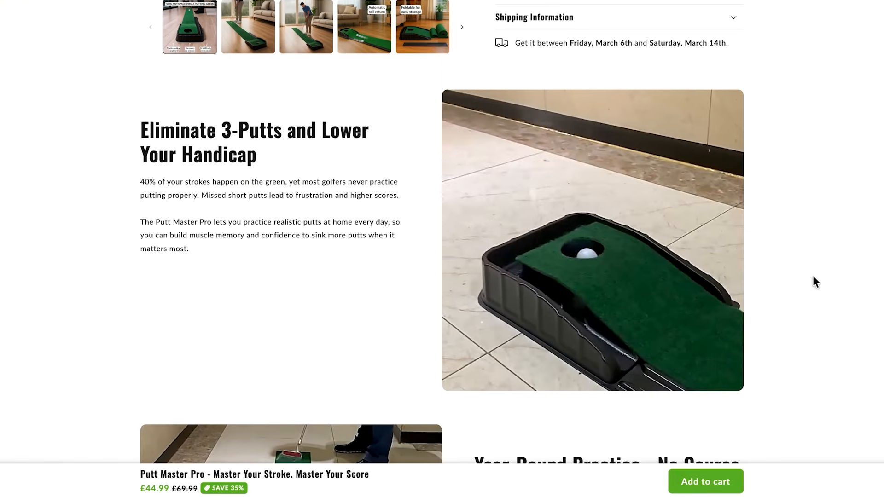
pyautogui.scroll(-5, 813, 276)
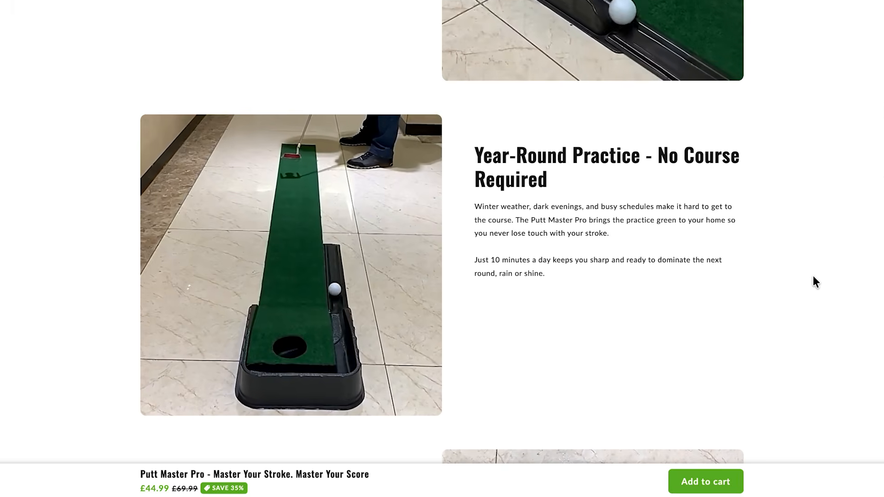
pyautogui.scroll(-3, 813, 275)
pyautogui.scroll(-4, 813, 275)
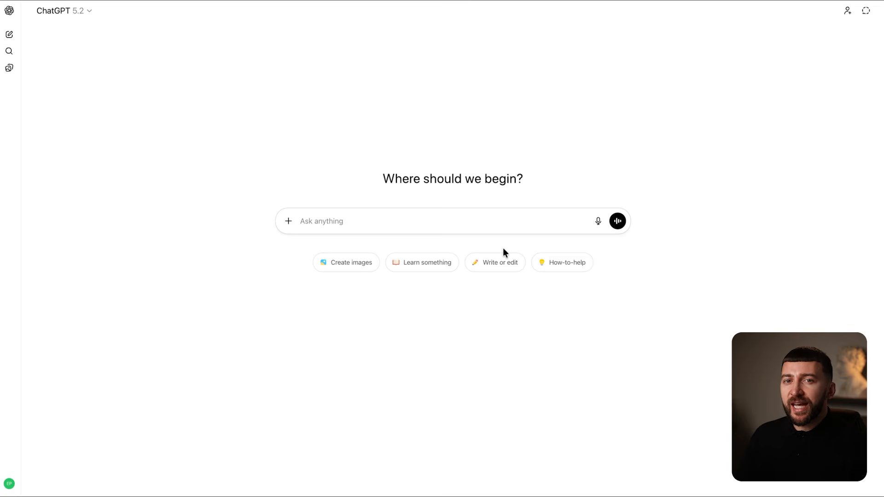
# - Paste and send the putting-mat UGC ad-script prompt aimed at parents of golf-loving kids
pyautogui.write('I want to write a UGC Meta Ad Script for my product following this structure: - Hook - Discovery - Benefit - Soft Call To Action.  My product is a putting mat that lets you practice putting at home. It has a slope for realistic putting simulation and automatic ball return. We’re looking to sell this product to parents buying it for their kids who like to play golf, so create the script around this marketing angle.')
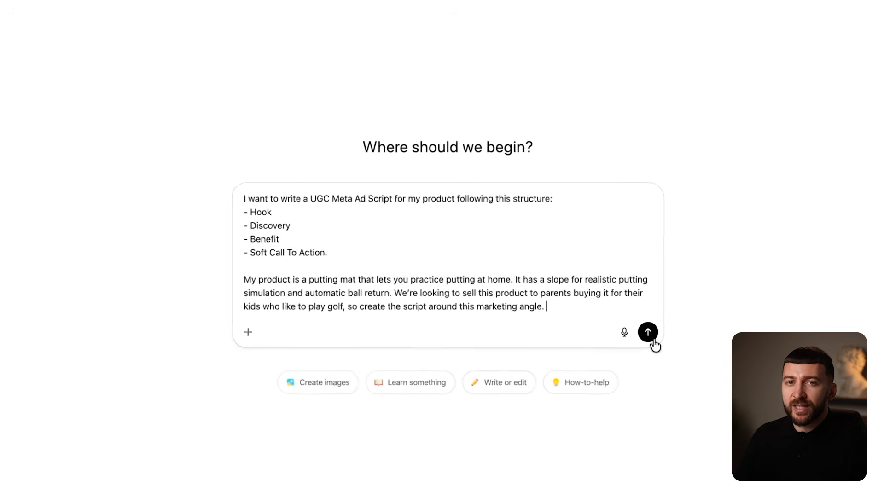
pyautogui.click(619, 332)
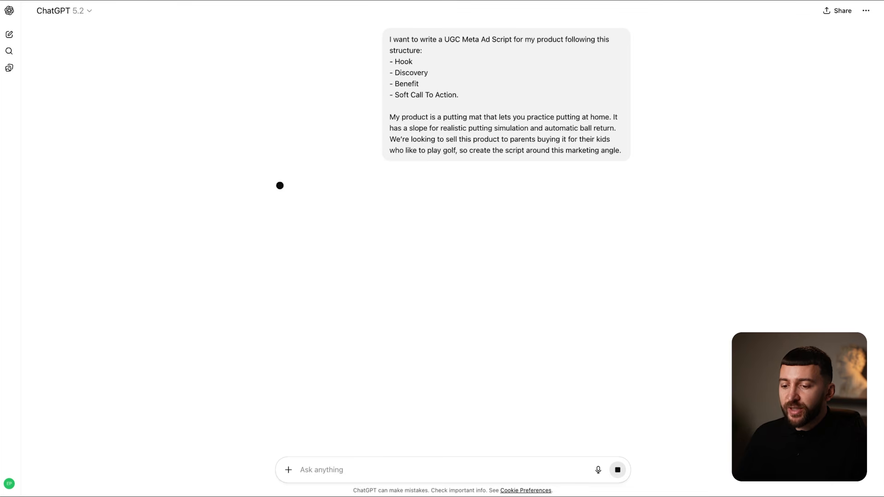
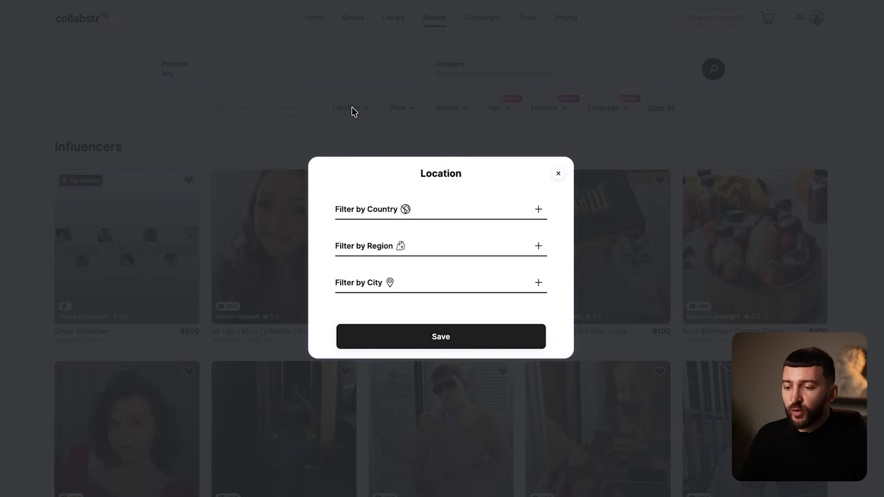
# - Set the Location filter's country to Australia and save it
pyautogui.click(376, 204)
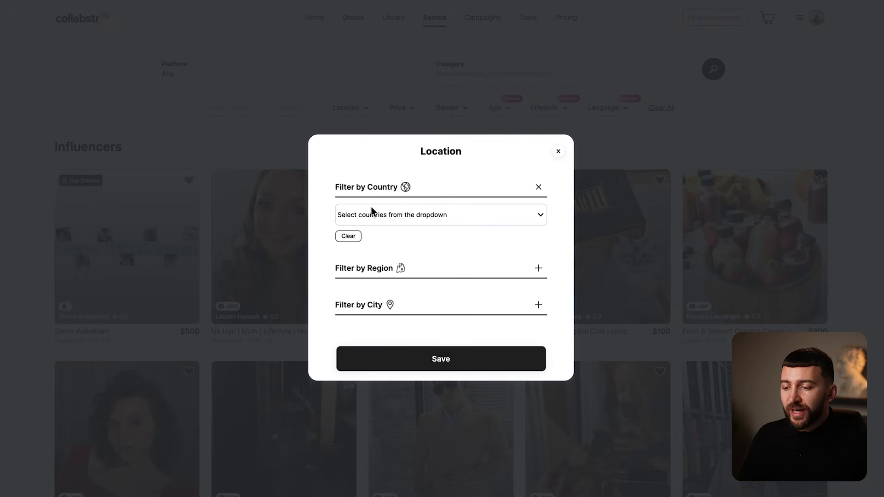
pyautogui.click(373, 210)
pyautogui.click(370, 259)
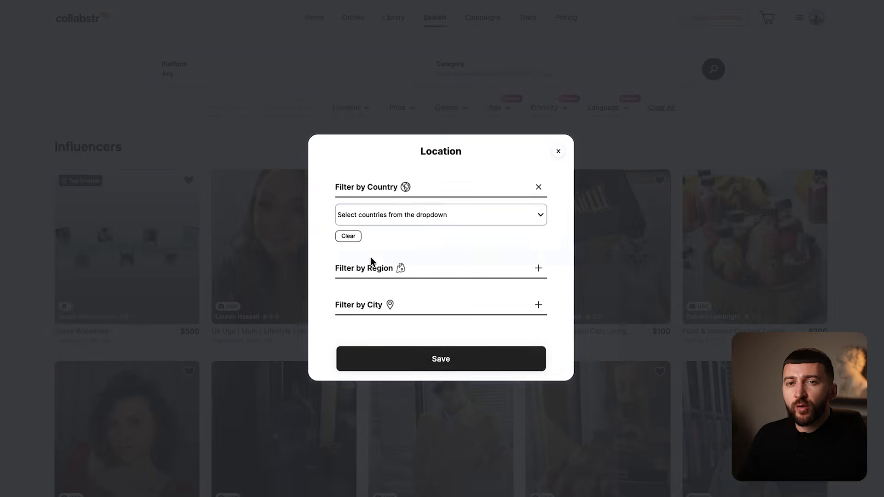
pyautogui.click(450, 370)
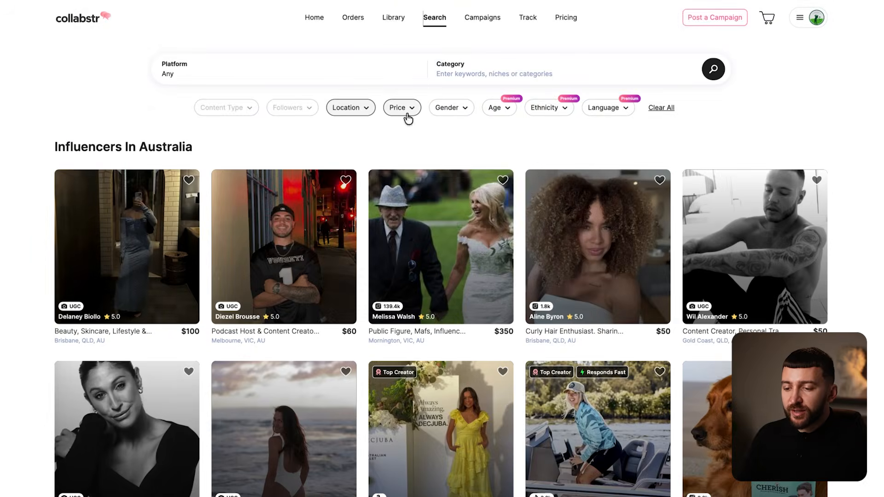
# - Lower the Price filter's maximum to $150 and save it
pyautogui.click(403, 111)
pyautogui.moveTo(534, 273); pyautogui.dragTo(356, 272)
pyautogui.click(441, 320)
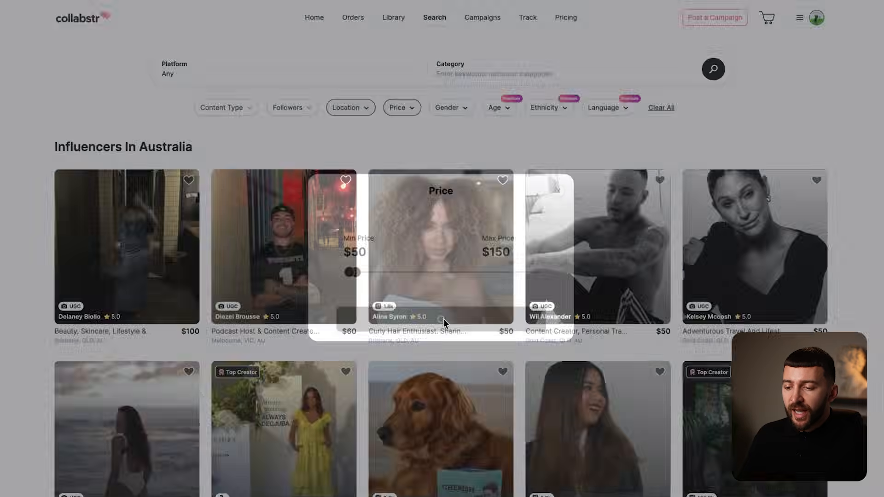
# - Set the Gender filter to Female and save it
pyautogui.click(449, 112)
pyautogui.click(456, 140)
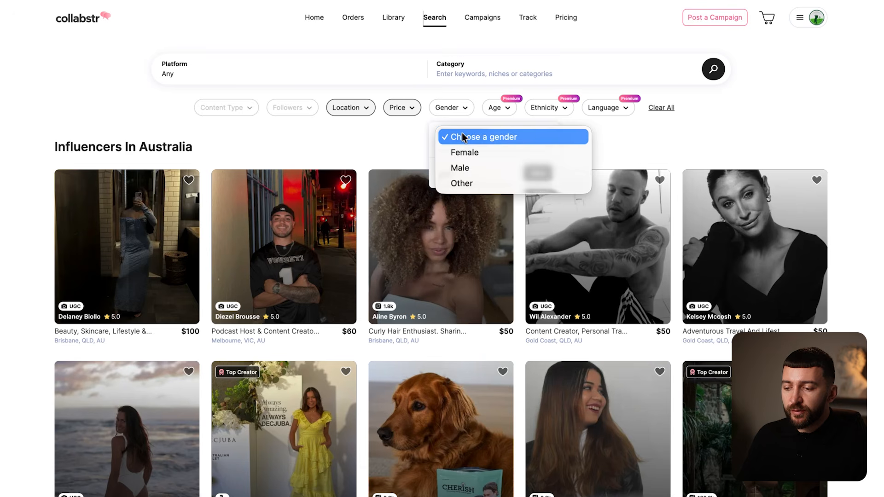
pyautogui.click(462, 150)
pyautogui.click(537, 174)
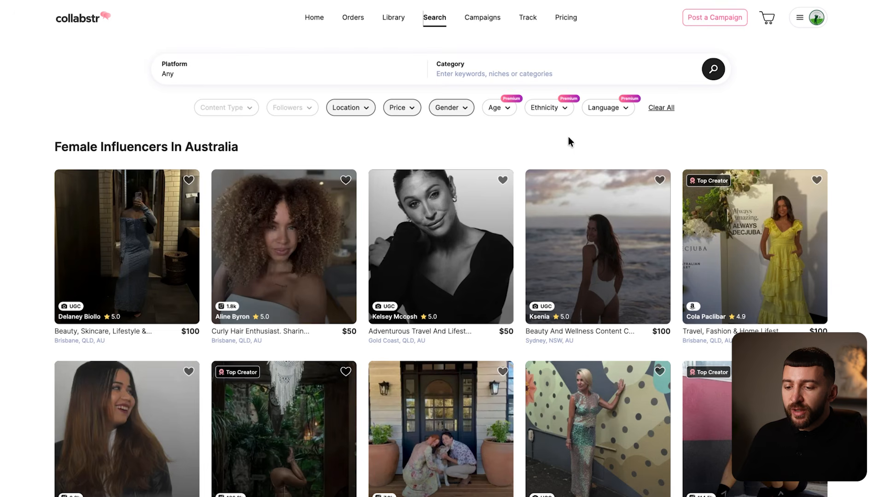
# - Search the category 'family'
pyautogui.click(493, 72)
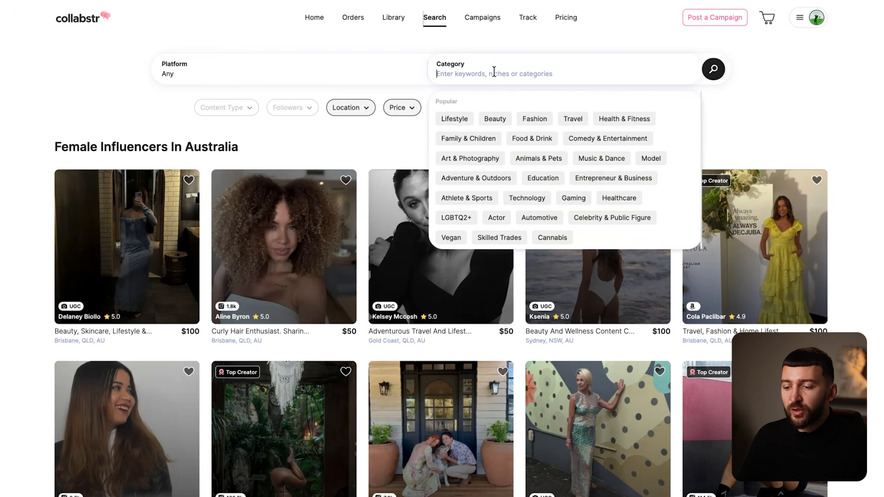
pyautogui.write('family')
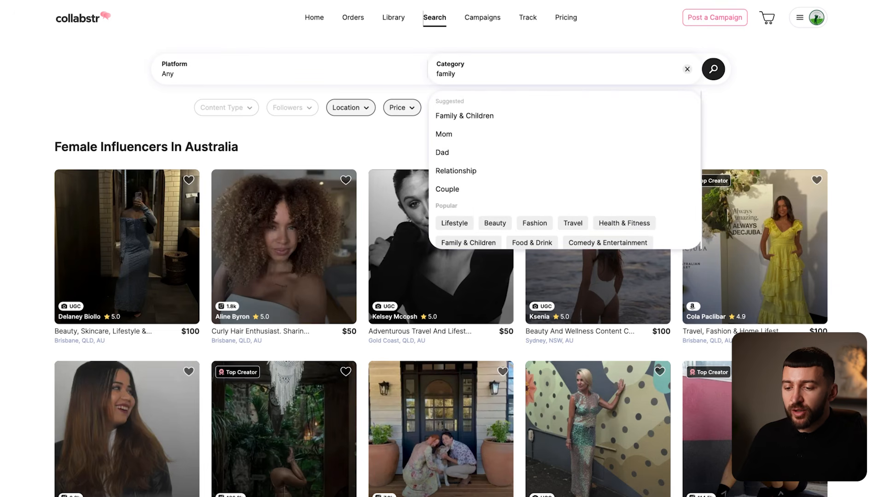
pyautogui.click(714, 72)
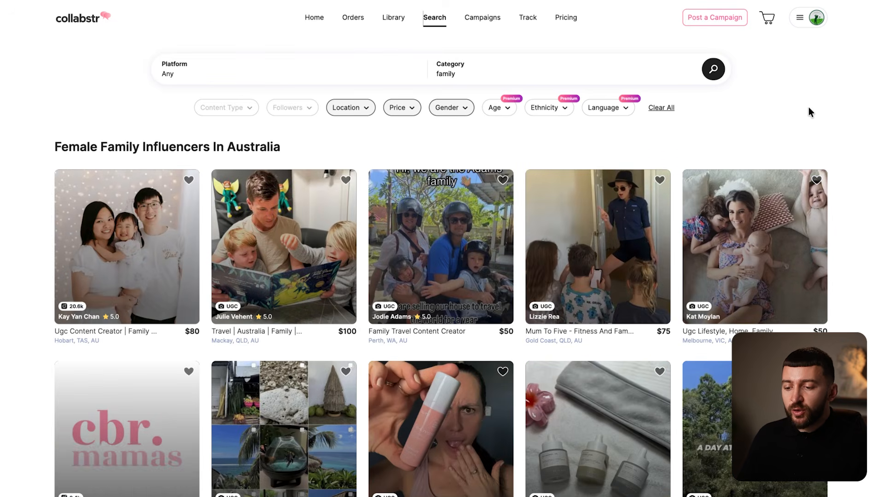
# - Scroll the results and open the Perth beach family creator's profile
pyautogui.scroll(-5, 808, 108)
pyautogui.scroll(-6, 808, 108)
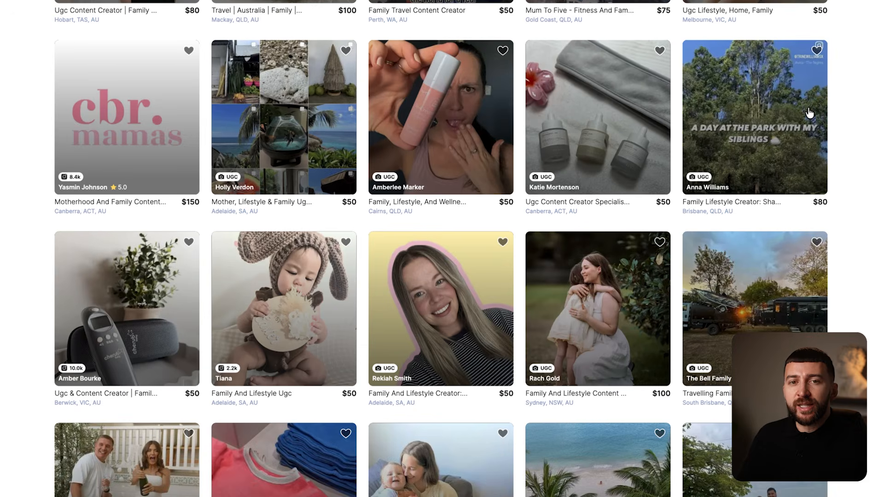
pyautogui.scroll(-3, 809, 110)
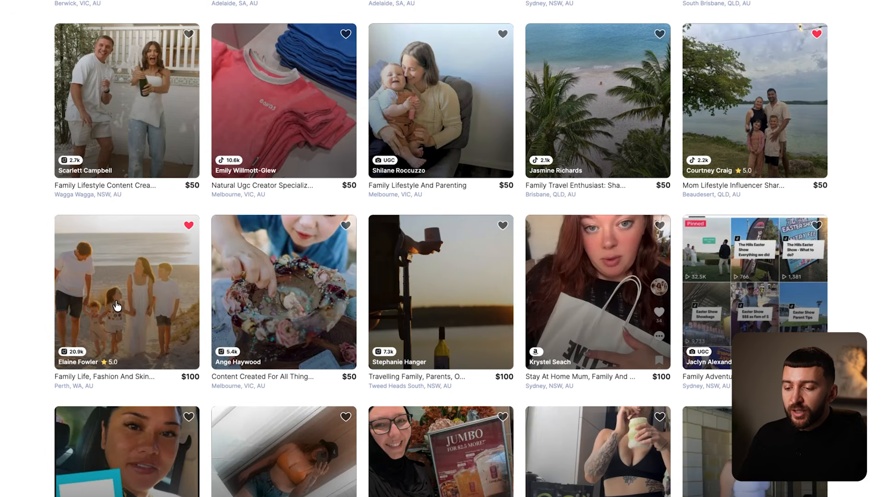
pyautogui.click(116, 294)
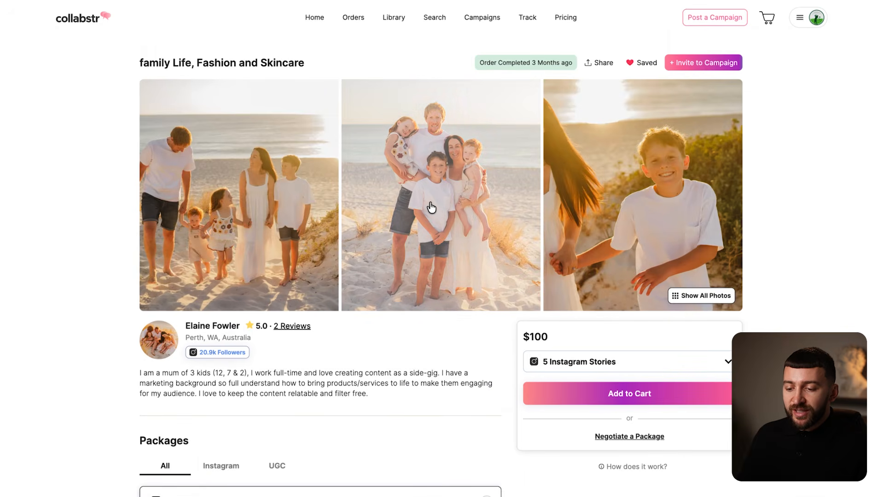
# - Add the $150 '1 UGC Video Ad (60 Seconds)' package to the cart, then close the cart panel
pyautogui.scroll(-5, 806, 221)
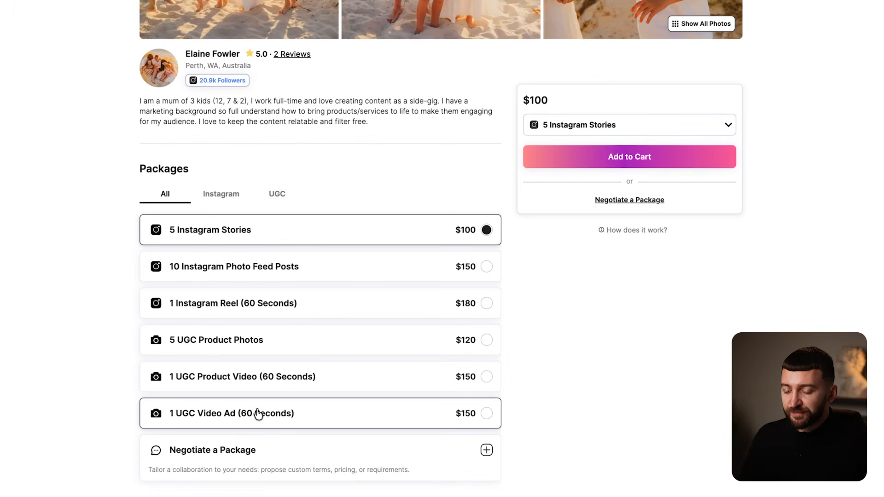
pyautogui.click(349, 418)
pyautogui.scroll(4, 720, 362)
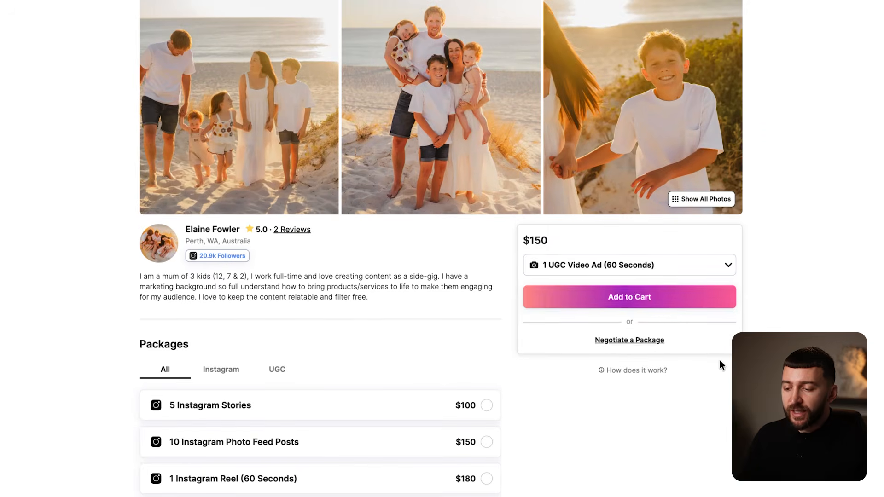
pyautogui.click(612, 299)
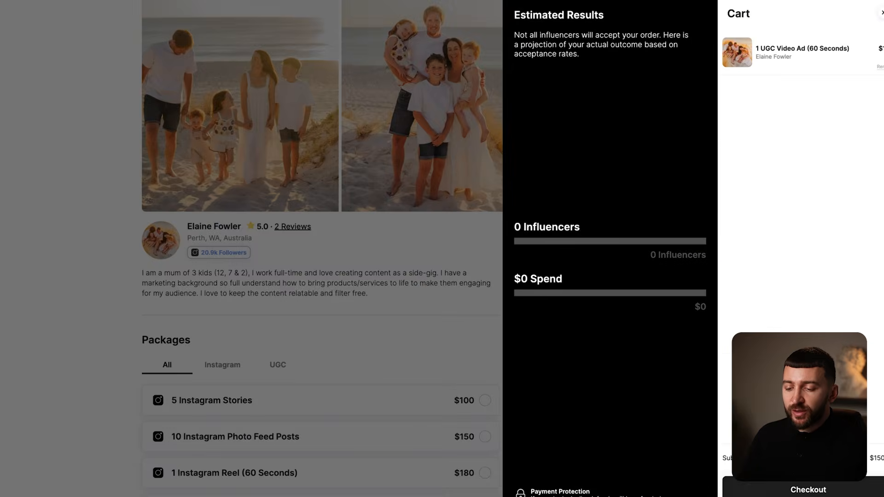
pyautogui.click(435, 322)
pyautogui.scroll(2, 435, 321)
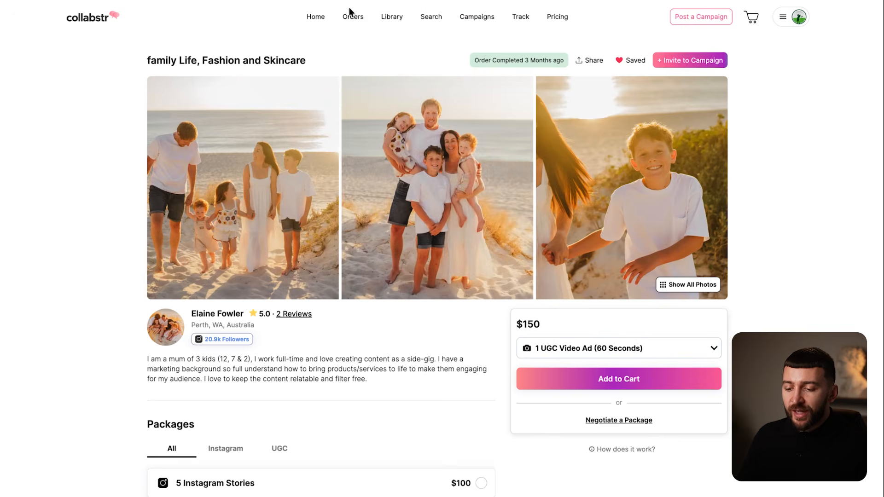
# - Open the in-progress order and scroll its brief to the shot list, 9:16 ratio and Please Send Us message
pyautogui.click(351, 15)
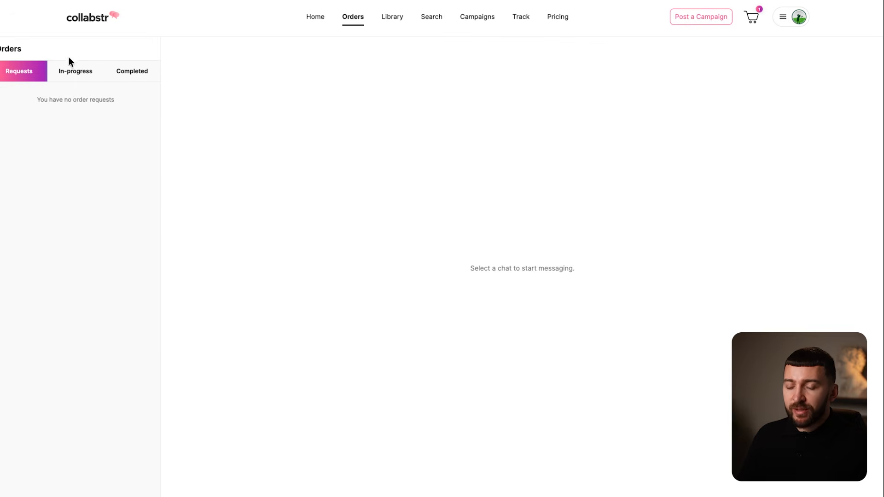
pyautogui.click(71, 69)
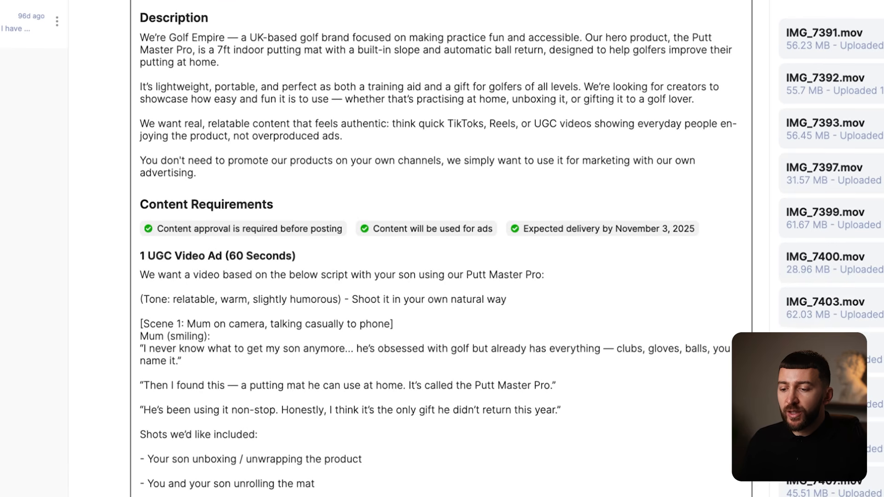
pyautogui.scroll(-3, 751, 152)
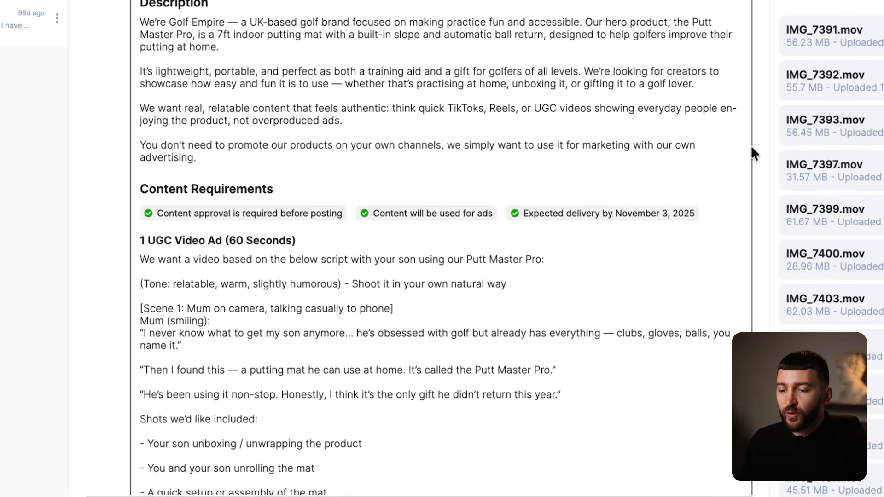
pyautogui.scroll(-4, 751, 148)
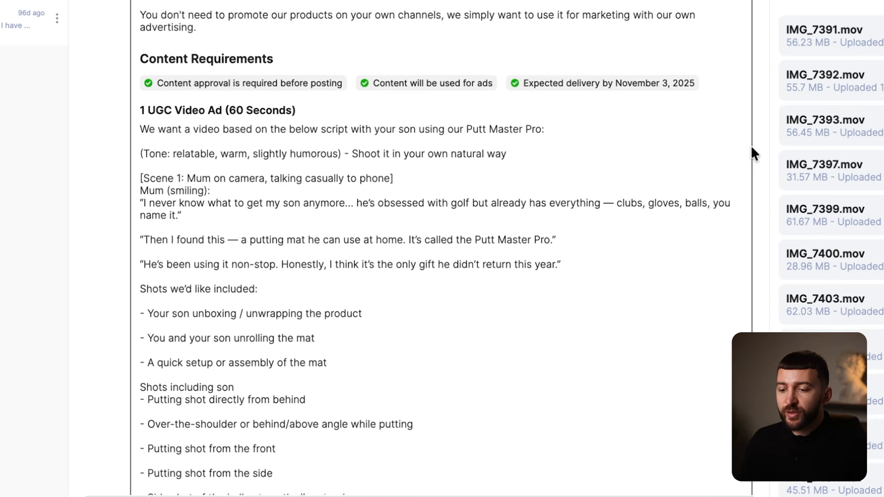
pyautogui.scroll(-1, 750, 145)
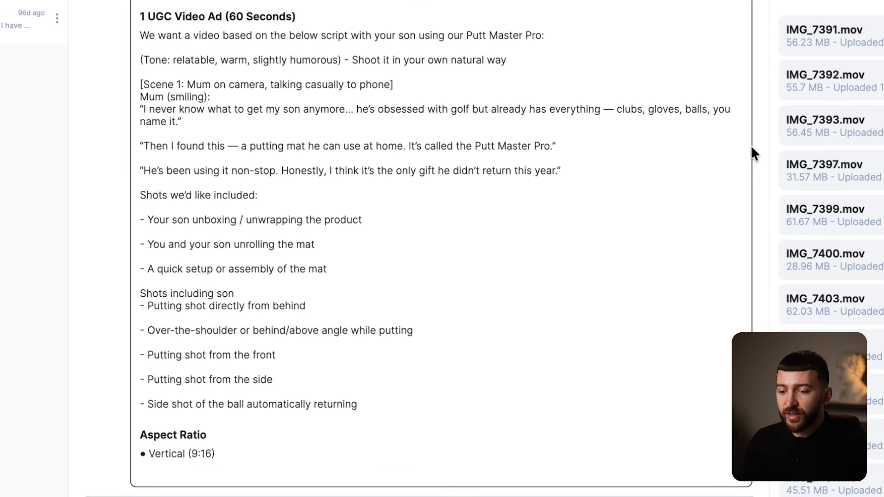
pyautogui.scroll(-3, 750, 145)
pyautogui.scroll(-1, 751, 145)
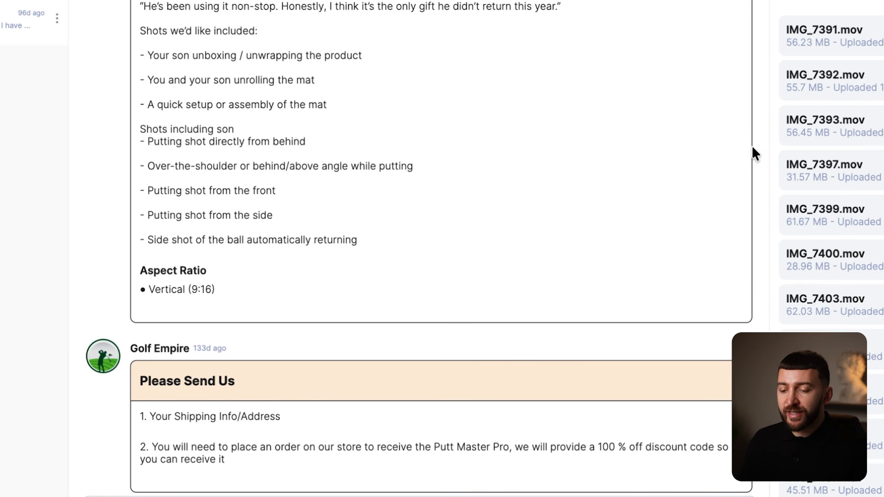
pyautogui.scroll(-1, 752, 145)
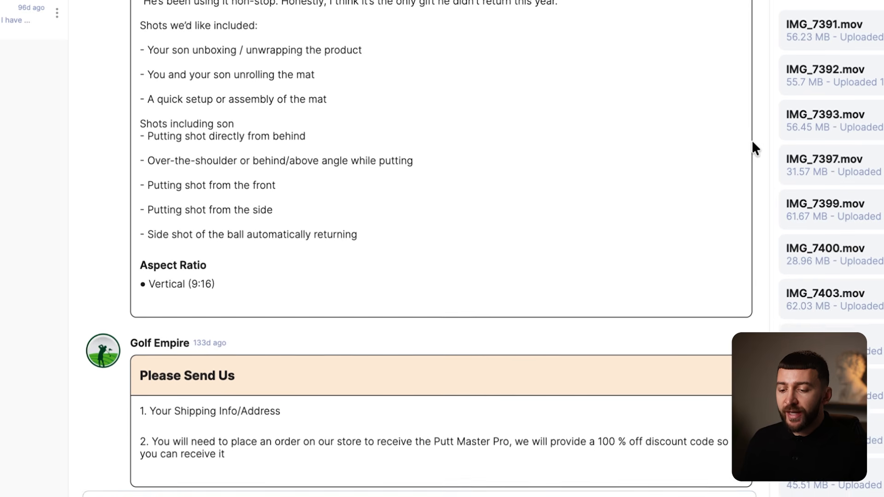
pyautogui.scroll(-1, 442, 249)
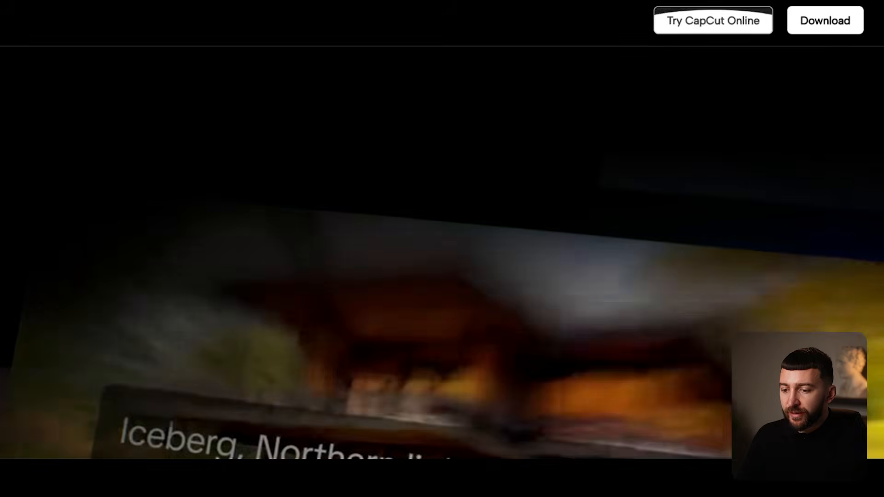
# - Sign up for CapCut Online with Google and finish the onboarding questionnaire
pyautogui.click(706, 20)
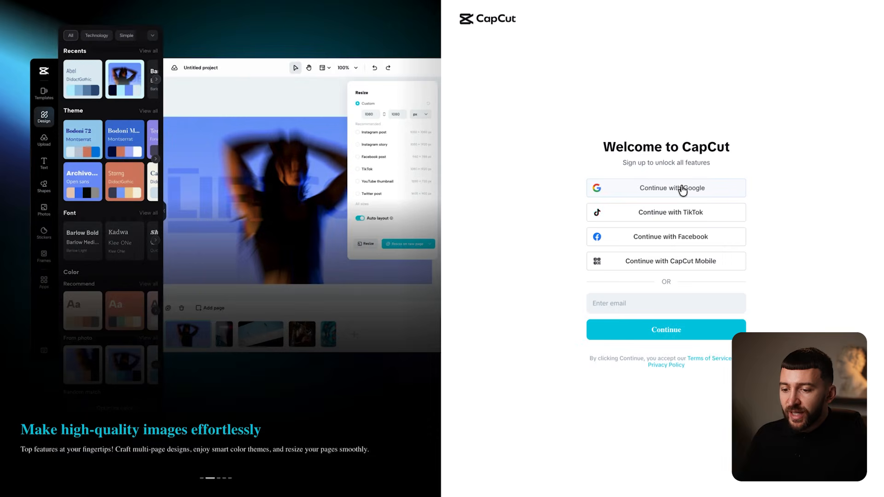
pyautogui.click(683, 188)
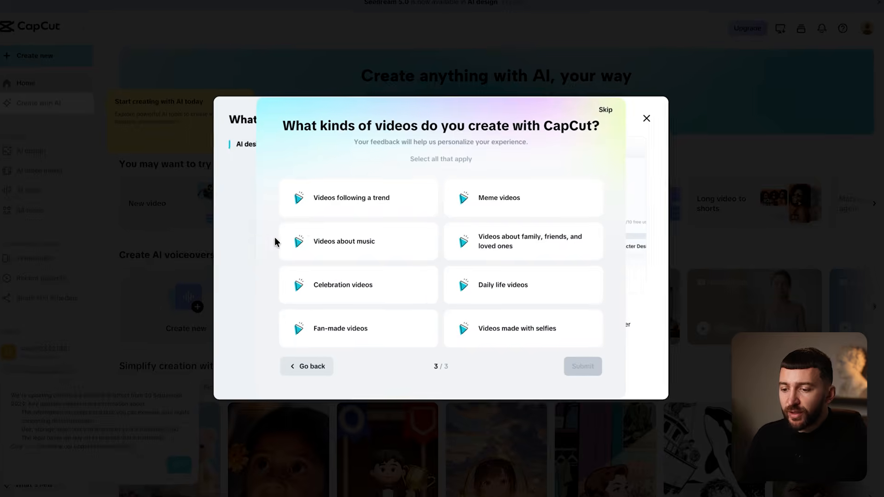
pyautogui.click(338, 212)
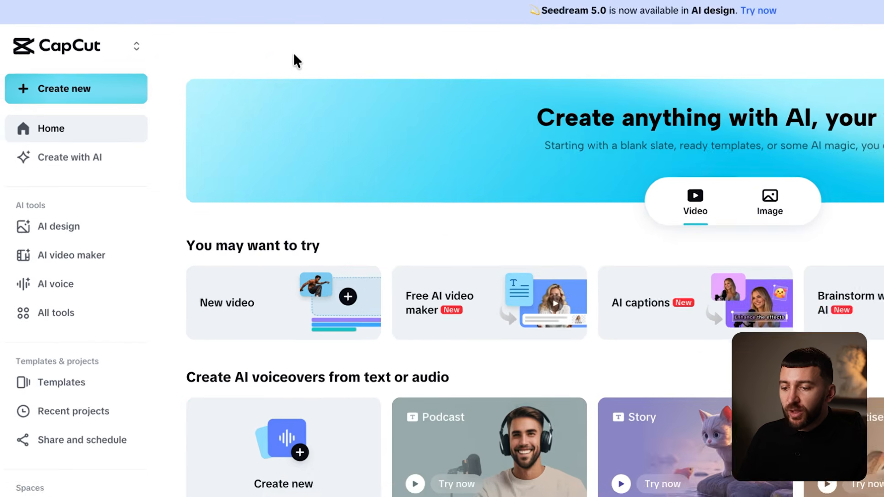
pyautogui.click(60, 89)
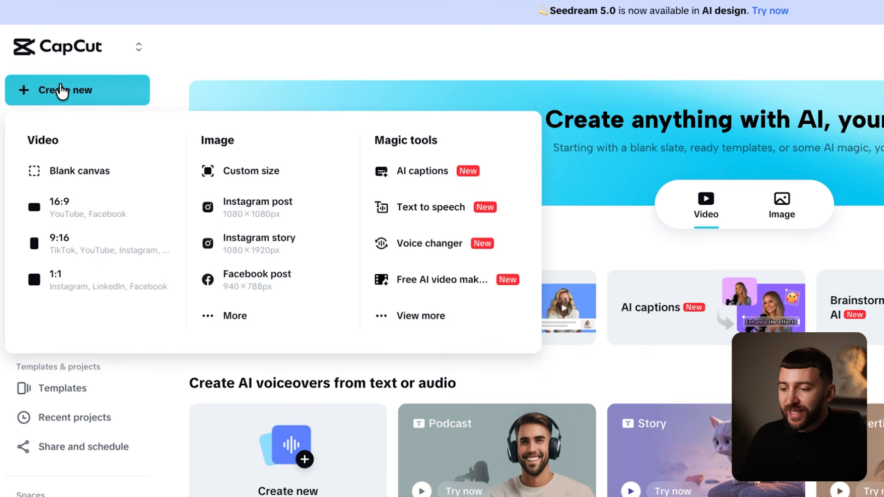
# - Start a 9:16 project and upload the six creator clips from Downloads
pyautogui.click(68, 249)
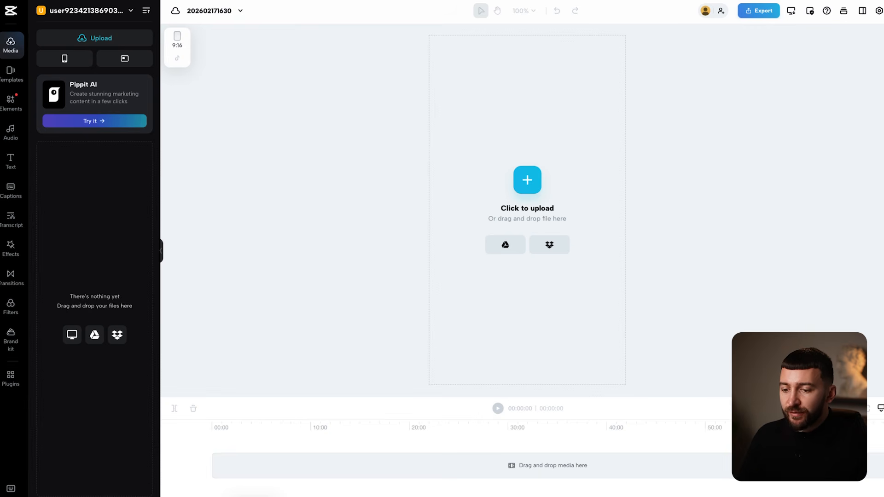
pyautogui.click(253, 495)
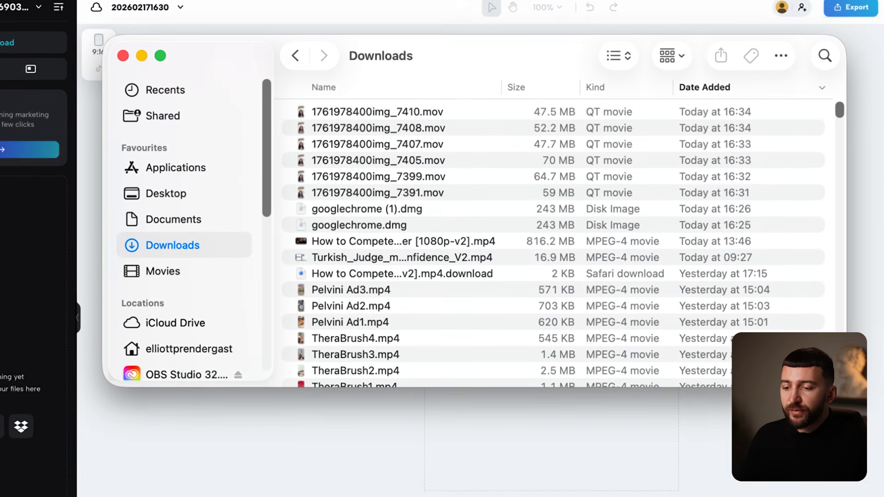
pyautogui.moveTo(337, 111); pyautogui.dragTo(130, 242)
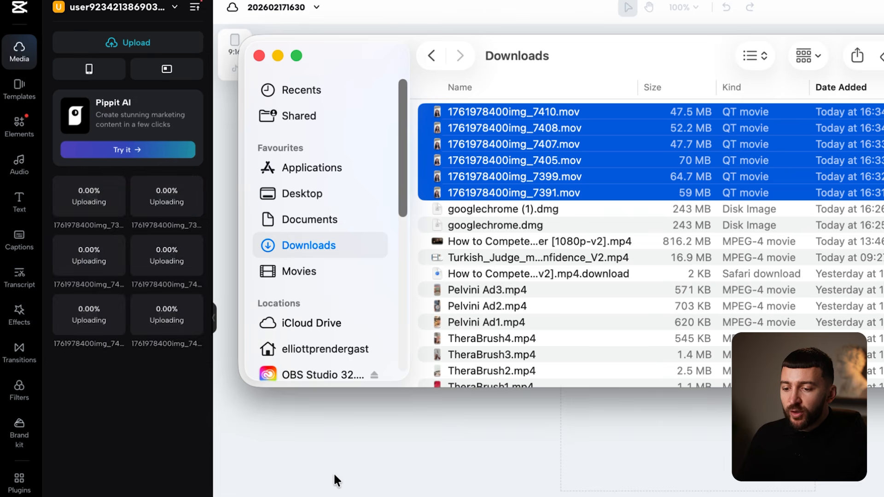
pyautogui.click(334, 473)
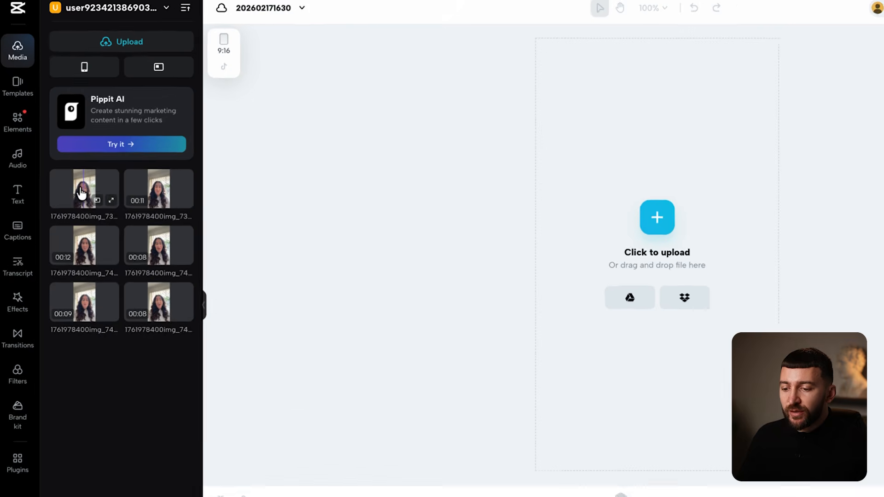
# - Place the first clip, the 7405 clip and the 7410 clip on the timeline
pyautogui.moveTo(82, 193); pyautogui.dragTo(341, 496)
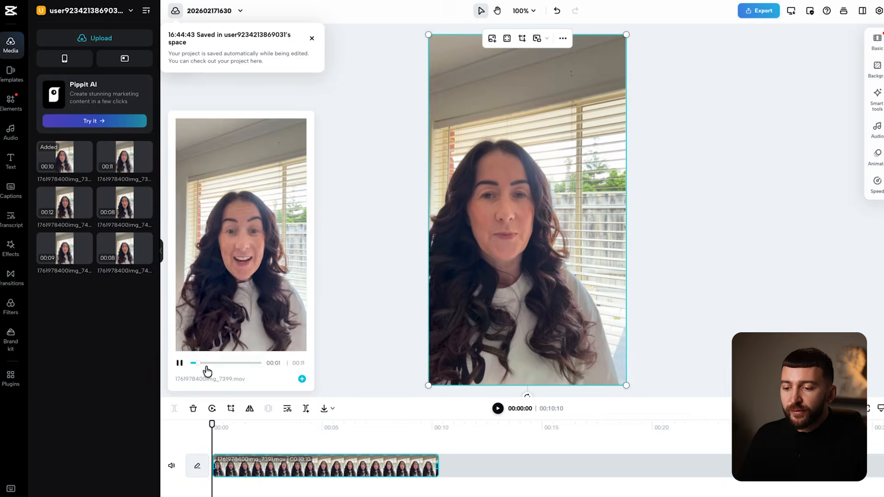
pyautogui.click(74, 211)
pyautogui.moveTo(76, 204); pyautogui.dragTo(719, 465)
pyautogui.moveTo(118, 254)
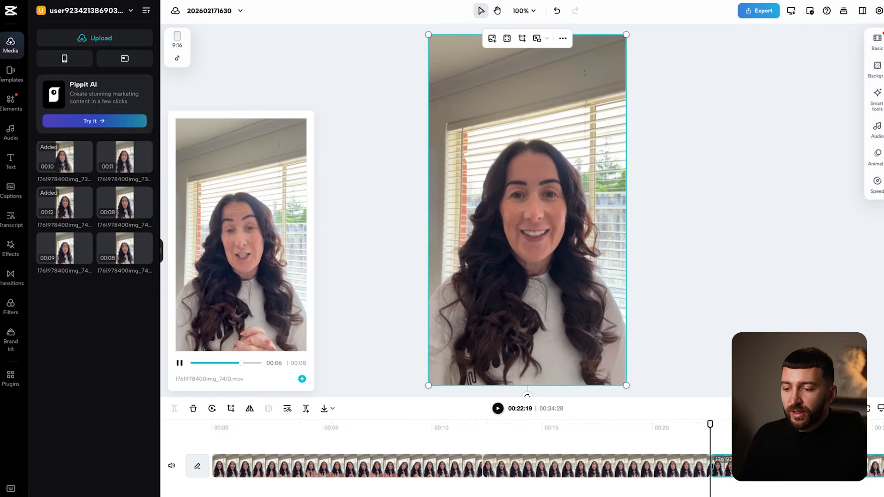
pyautogui.click(222, 364)
pyautogui.click(206, 363)
pyautogui.click(302, 379)
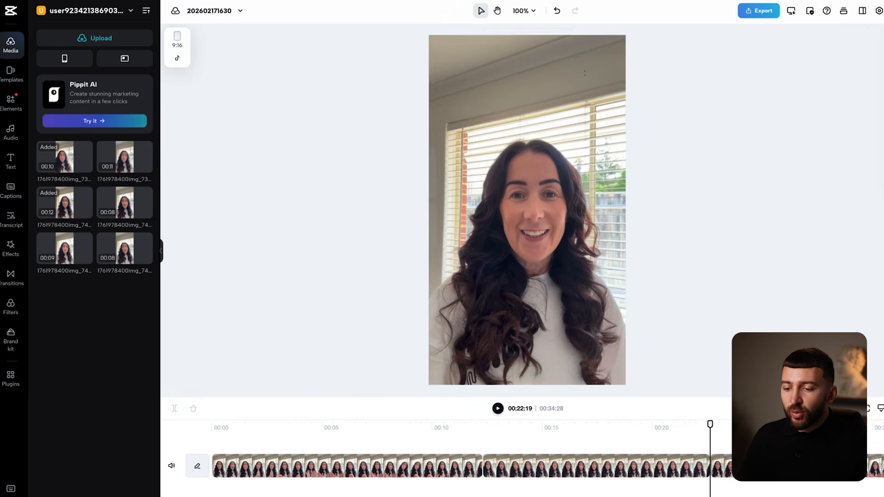
# - Cut the unwanted footage from the clips to trim the edit to about 30 seconds
pyautogui.click(262, 422)
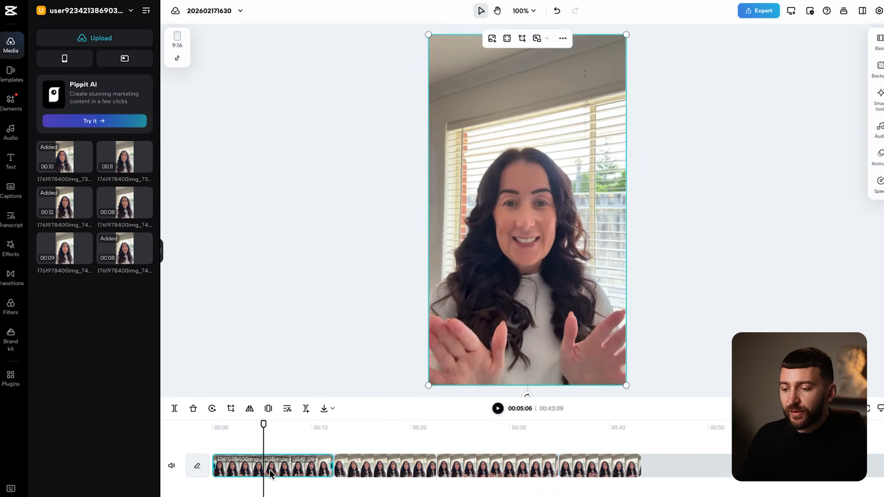
pyautogui.click(497, 409)
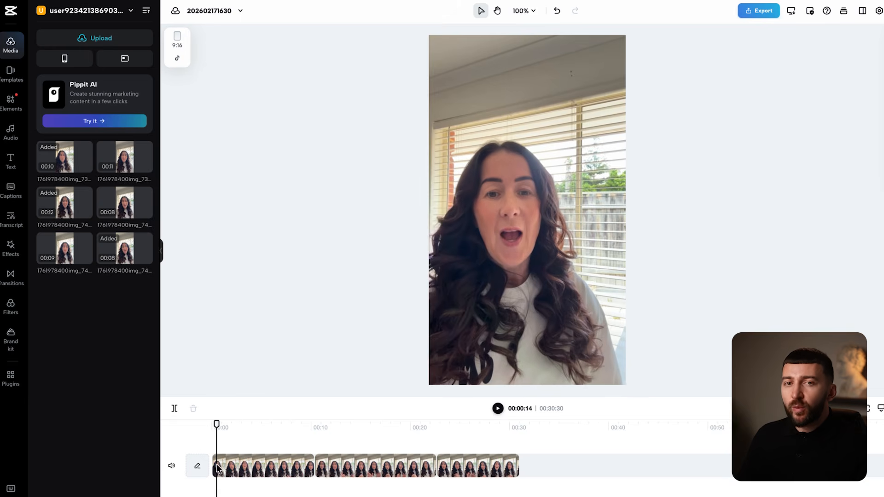
pyautogui.click(222, 471)
pyautogui.scroll(5, 221, 471)
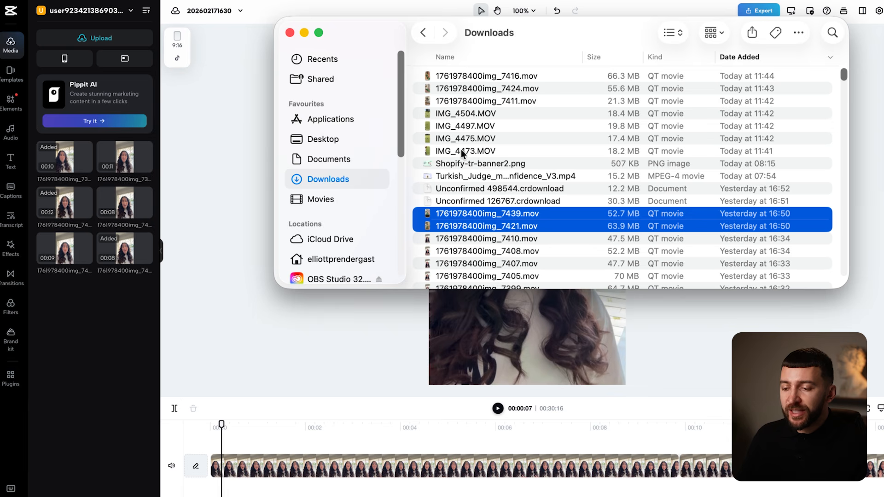
# - Select the B-roll files including img_7411, img_7424 and img_7416, and put IMG_4504.MOV above the talking clips
pyautogui.keyDown('super'); pyautogui.click(461, 151); pyautogui.keyUp('super')
pyautogui.keyDown('super'); pyautogui.click(460, 139); pyautogui.keyUp('super')
pyautogui.keyDown('super'); pyautogui.click(461, 126); pyautogui.keyUp('super')
pyautogui.keyDown('super'); pyautogui.click(462, 113); pyautogui.keyUp('super')
pyautogui.keyDown('super'); pyautogui.click(465, 100); pyautogui.keyUp('super')
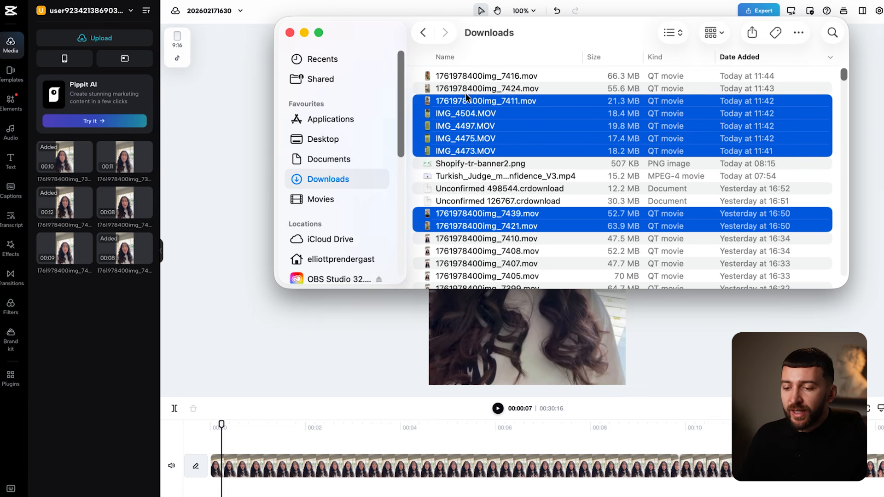
pyautogui.keyDown('super'); pyautogui.click(466, 88); pyautogui.keyUp('super')
pyautogui.keyDown('super'); pyautogui.click(465, 76); pyautogui.keyUp('super')
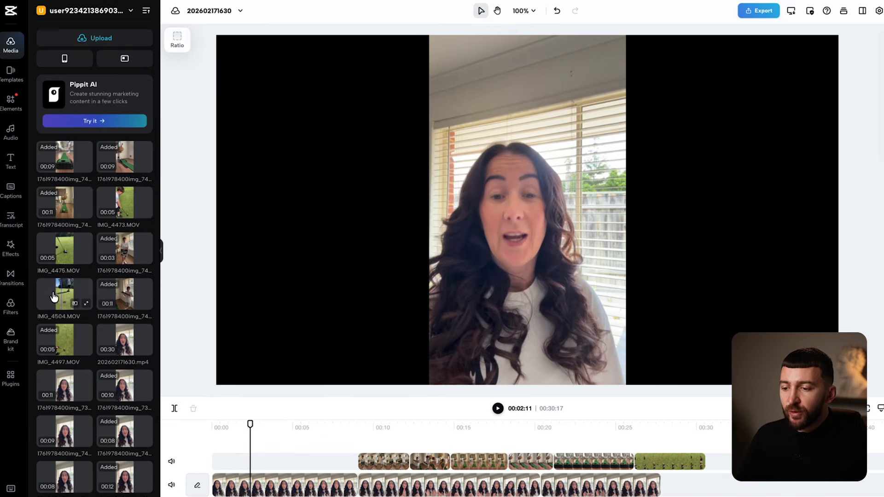
pyautogui.moveTo(54, 297); pyautogui.dragTo(252, 461)
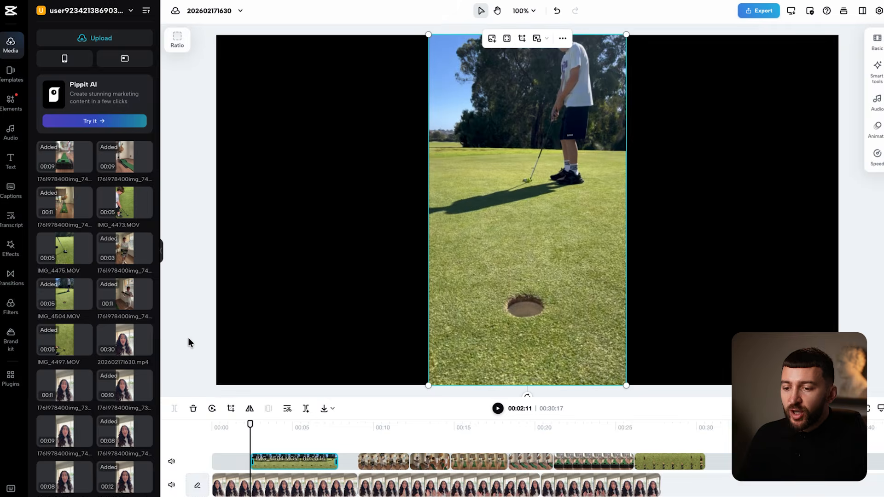
# - Review the B-roll across the edit and shorten the end of IMG_4497.MOV
pyautogui.click(189, 339)
pyautogui.moveTo(250, 429); pyautogui.dragTo(296, 433)
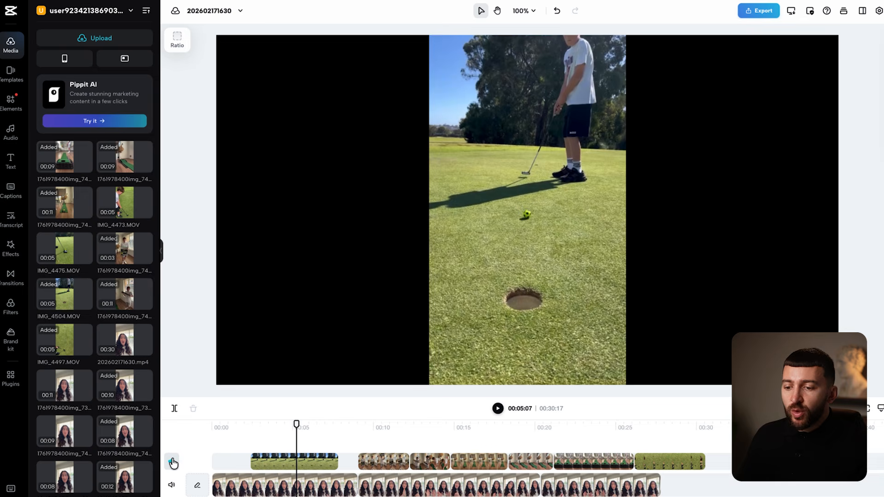
pyautogui.moveTo(297, 431); pyautogui.dragTo(490, 455)
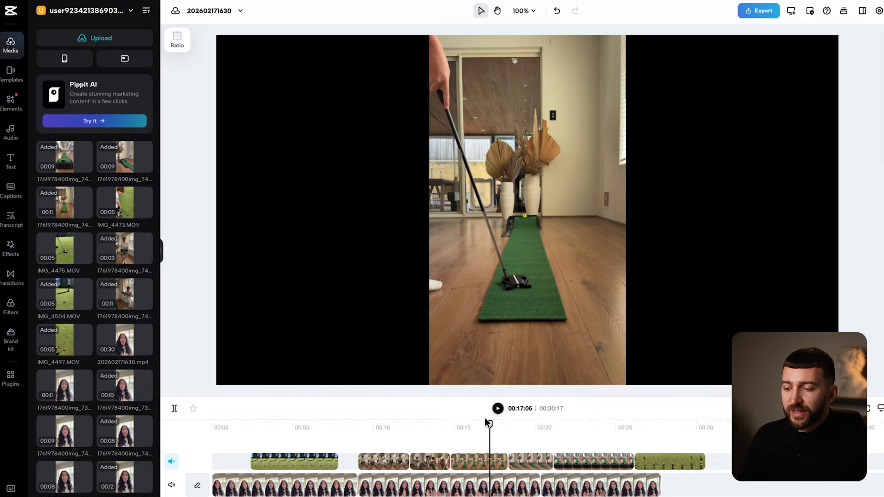
pyautogui.moveTo(491, 422); pyautogui.dragTo(682, 422)
pyautogui.click(692, 463)
pyautogui.moveTo(701, 464); pyautogui.dragTo(694, 463)
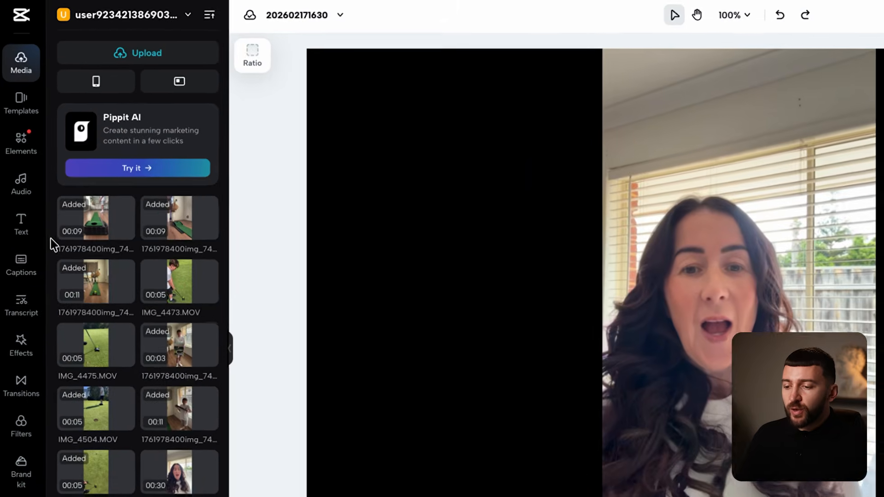
# - Generate automatic captions from the speech
pyautogui.click(24, 269)
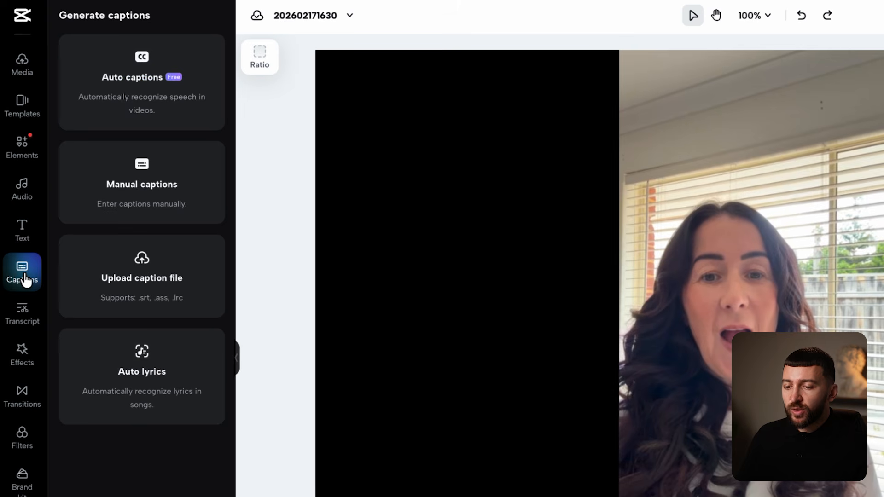
pyautogui.click(118, 90)
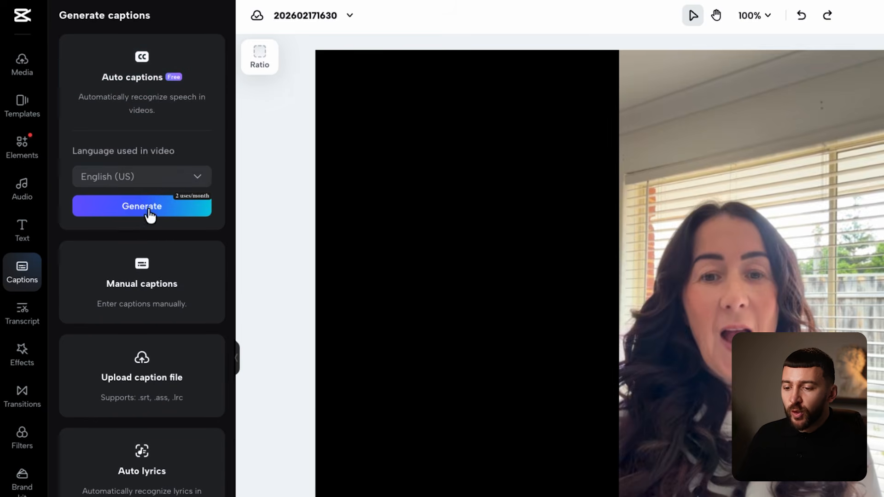
pyautogui.click(146, 208)
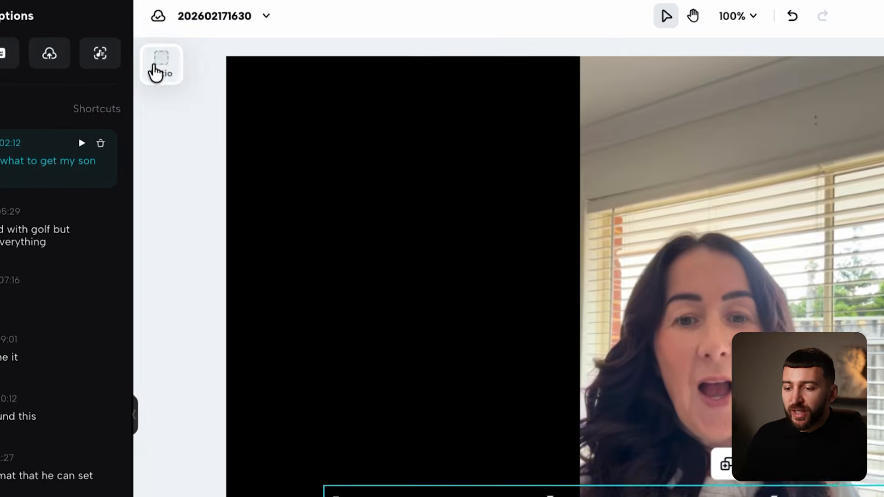
# - Switch the canvas aspect ratio to 9:16 portrait
pyautogui.click(177, 39)
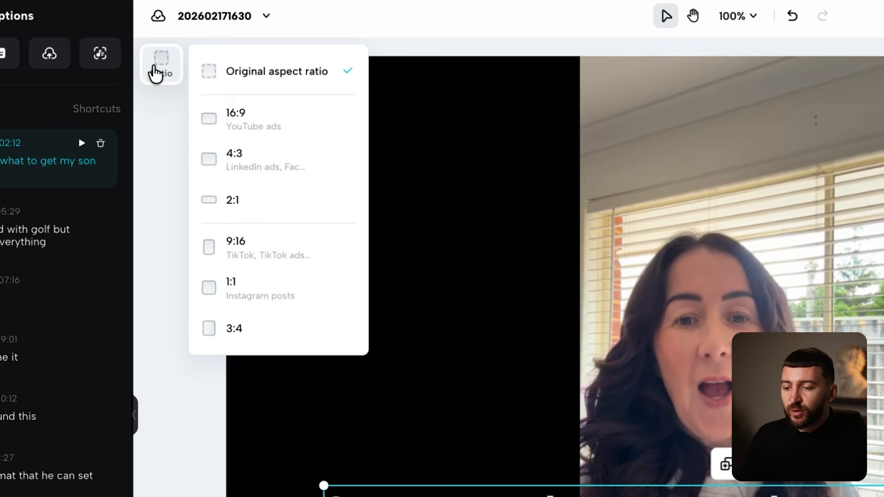
pyautogui.click(260, 244)
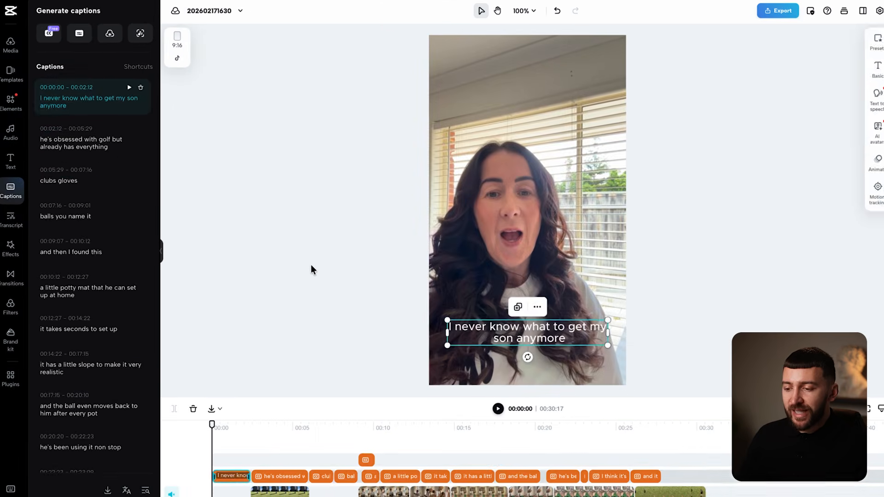
pyautogui.click(311, 266)
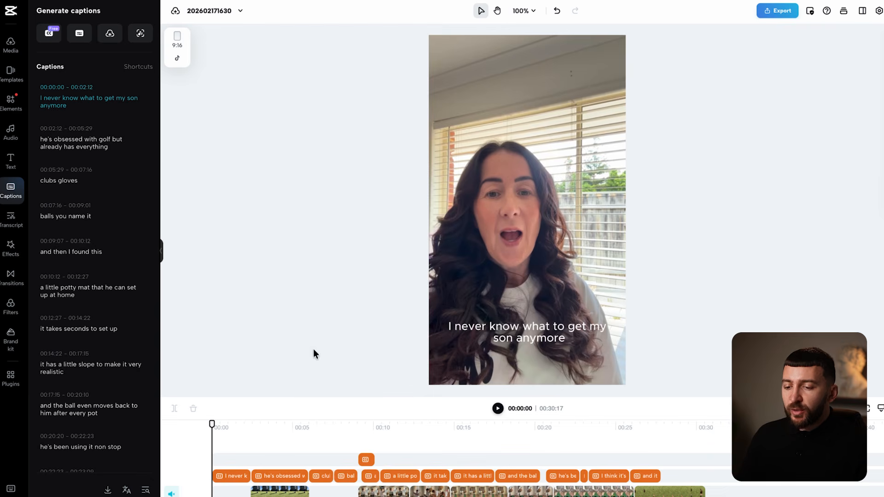
# - Correct the misheard caption word 'potty' to 'putting'
pyautogui.click(498, 409)
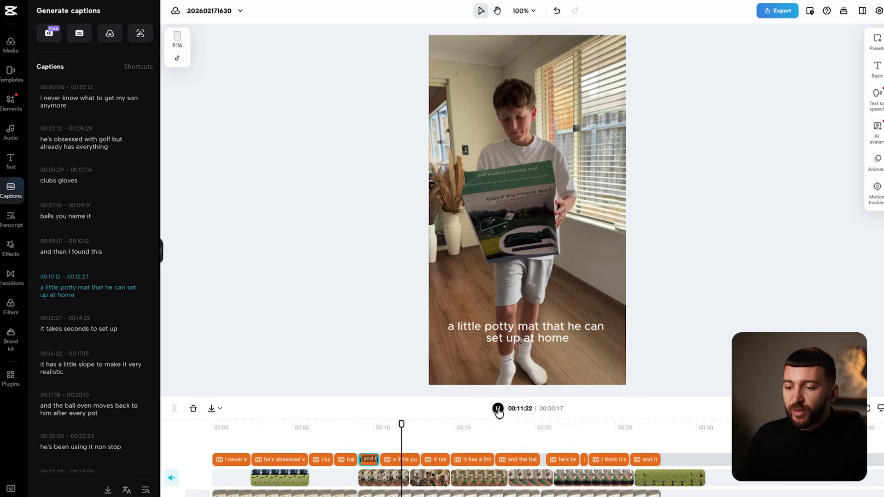
pyautogui.click(500, 331)
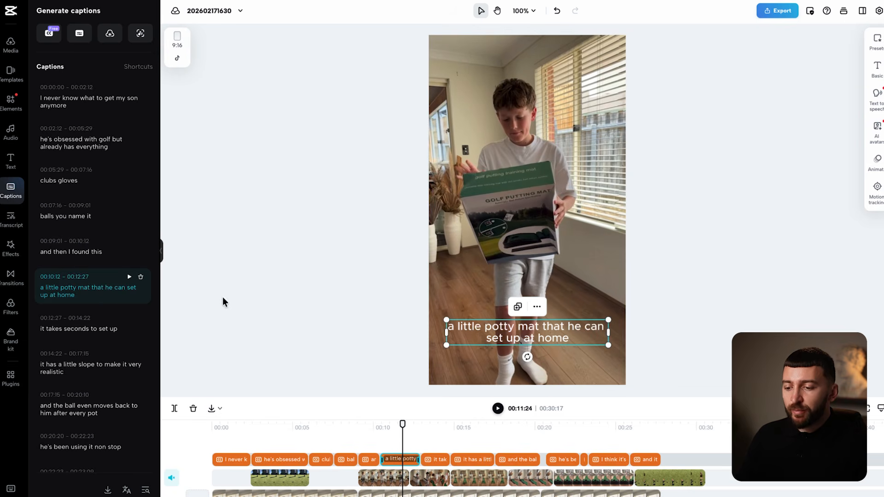
pyautogui.doubleClick(72, 288)
pyautogui.write('putting')
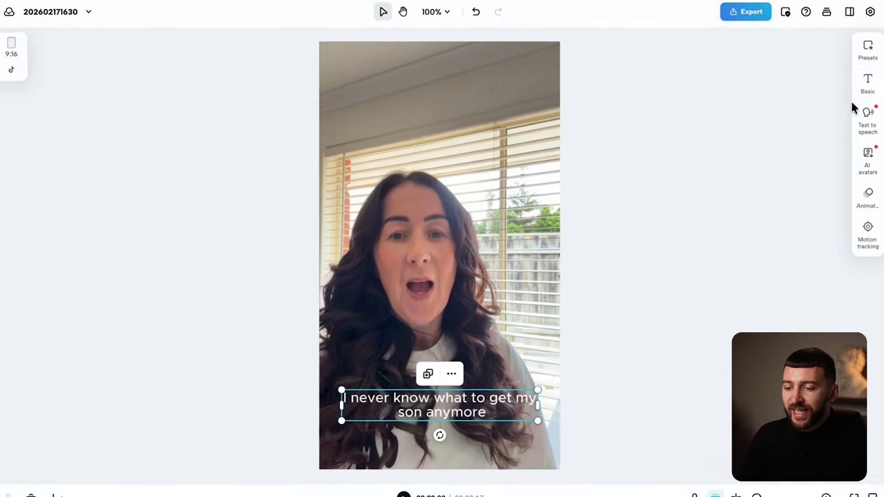
# - Set the caption font to Poppins-Bold
pyautogui.click(877, 74)
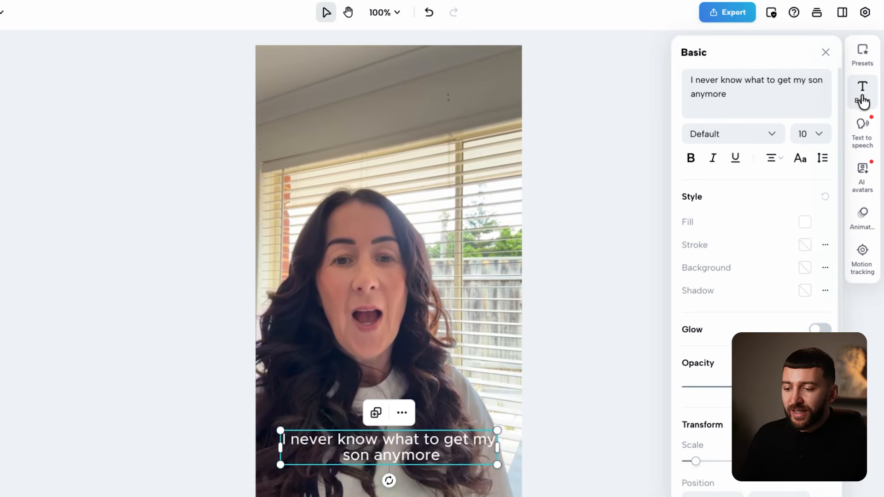
pyautogui.click(745, 138)
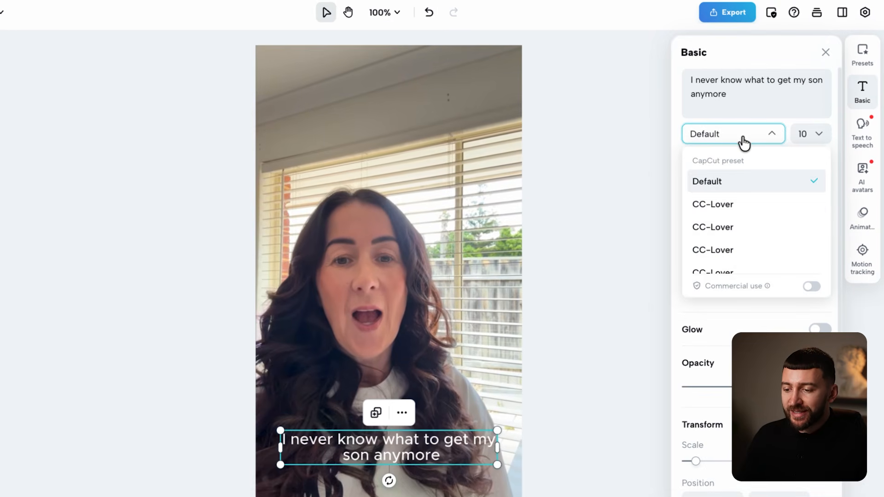
pyautogui.scroll(-10, 771, 239)
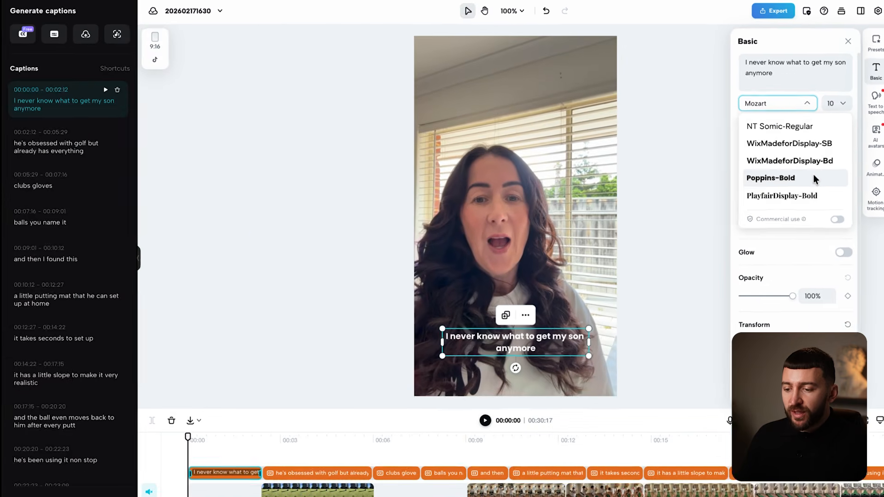
pyautogui.click(813, 178)
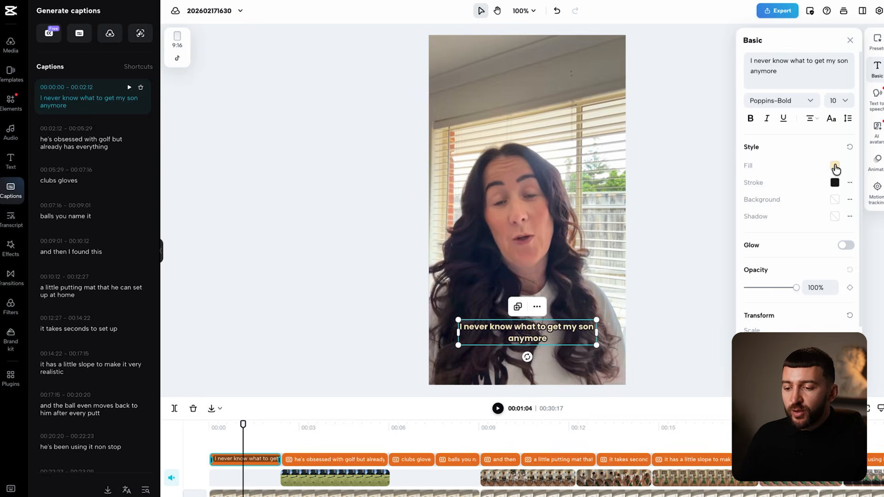
pyautogui.click(835, 166)
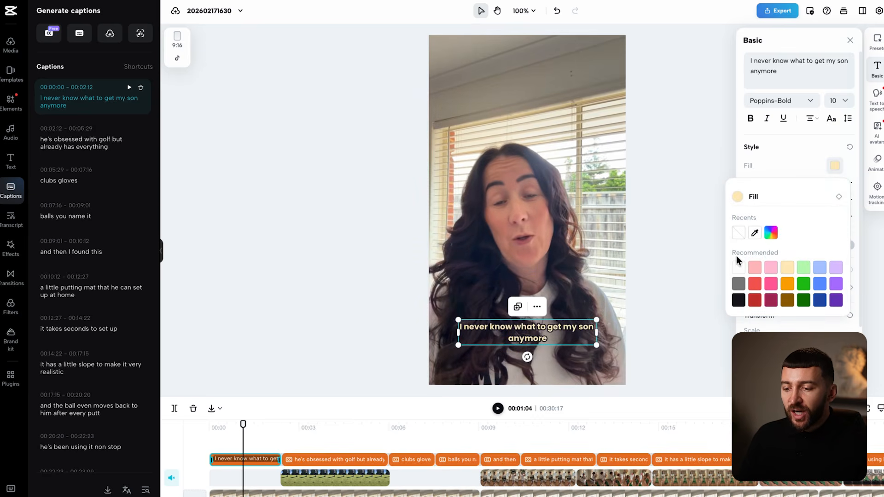
pyautogui.click(766, 167)
# - Move the captions higher on the video, to Y -500
pyautogui.scroll(-2, 811, 250)
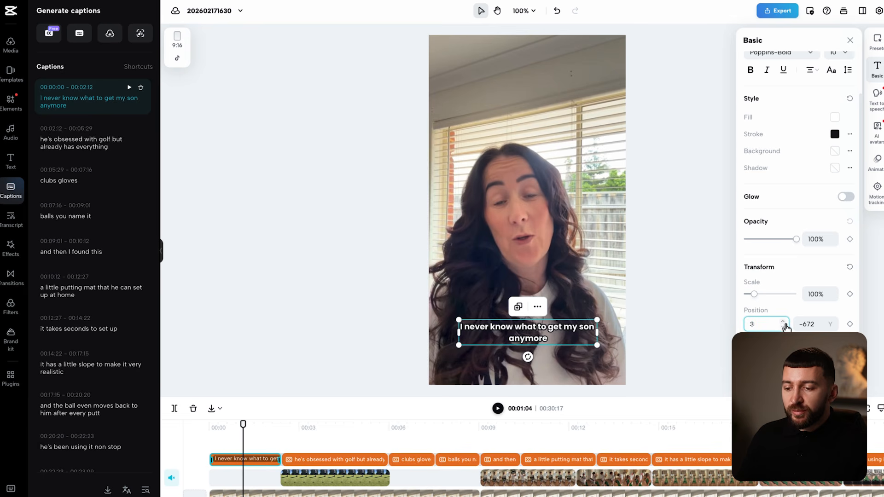
pyautogui.moveTo(557, 332); pyautogui.dragTo(558, 301)
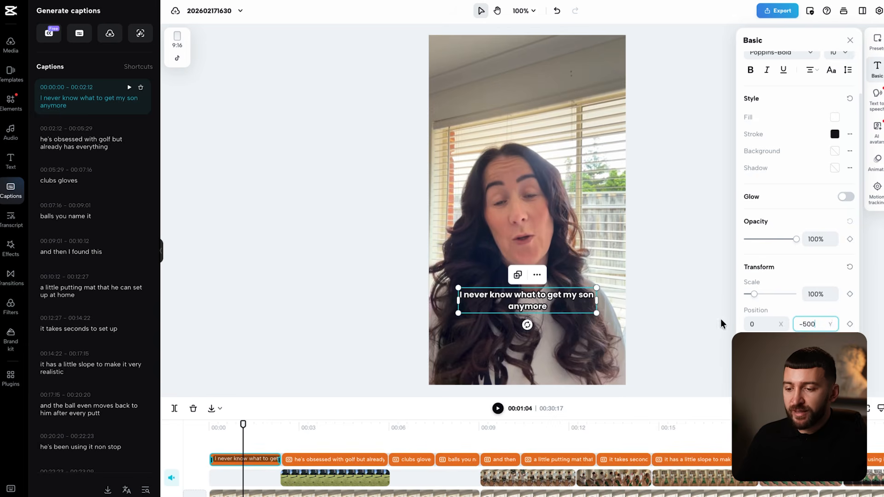
pyautogui.click(722, 324)
pyautogui.moveTo(243, 423); pyautogui.dragTo(368, 425)
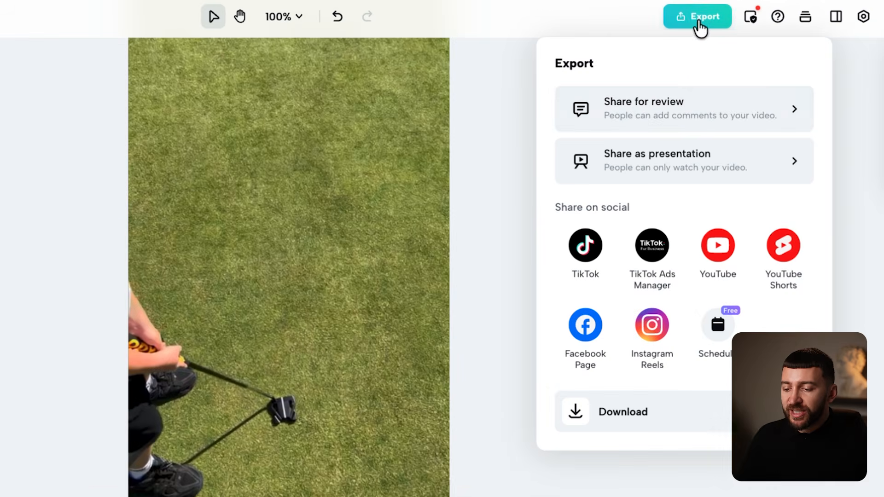
# - Download the finished ad as a 1080p, 30fps MP4 at Recommended quality
pyautogui.click(656, 420)
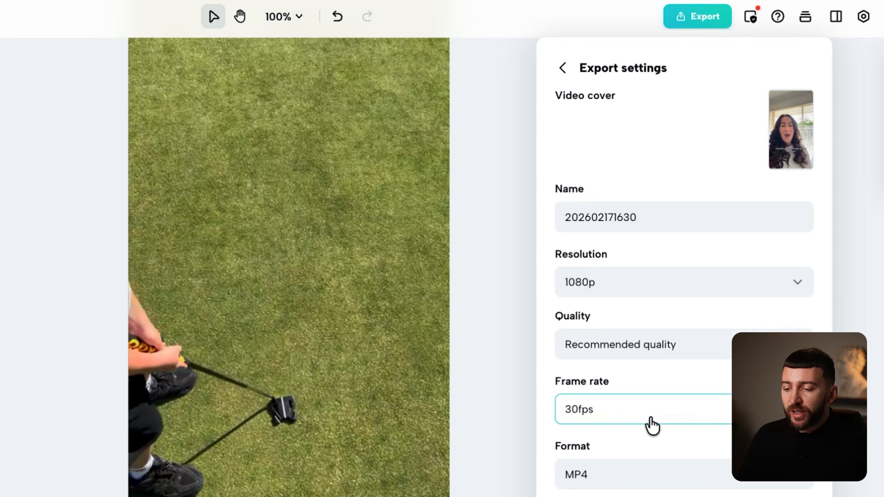
pyautogui.click(616, 290)
pyautogui.click(626, 423)
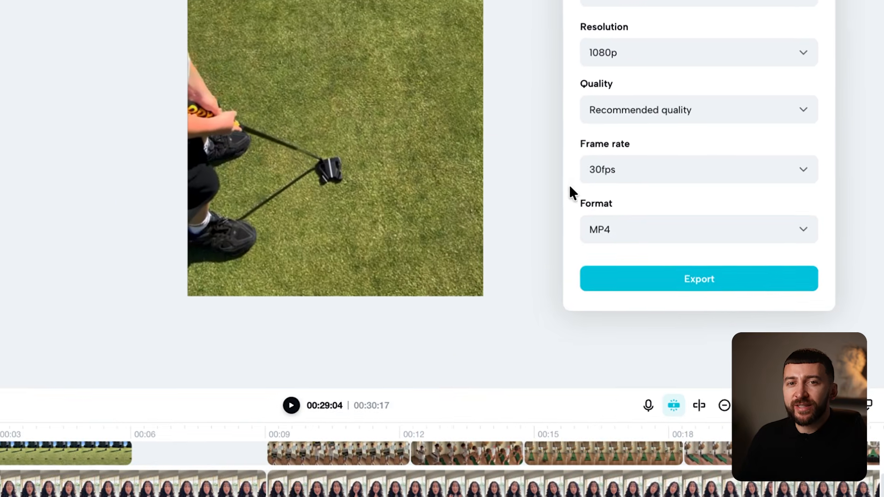
pyautogui.click(650, 285)
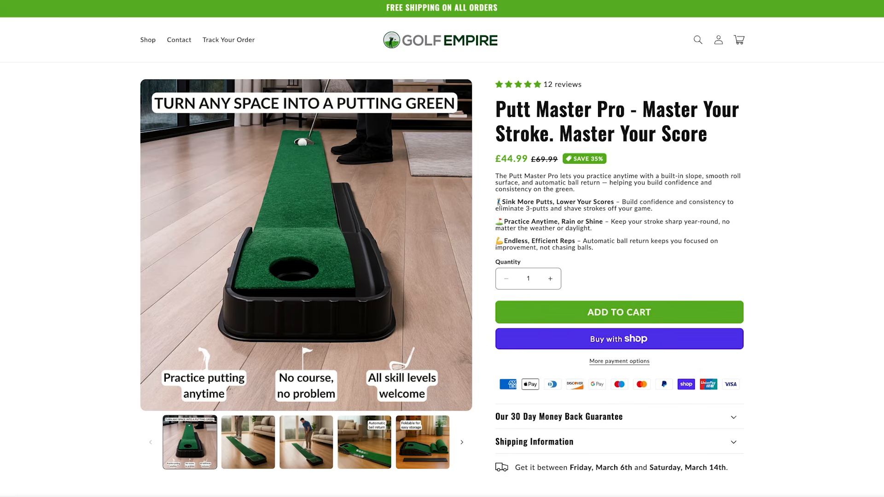
pyautogui.scroll(-9, 813, 276)
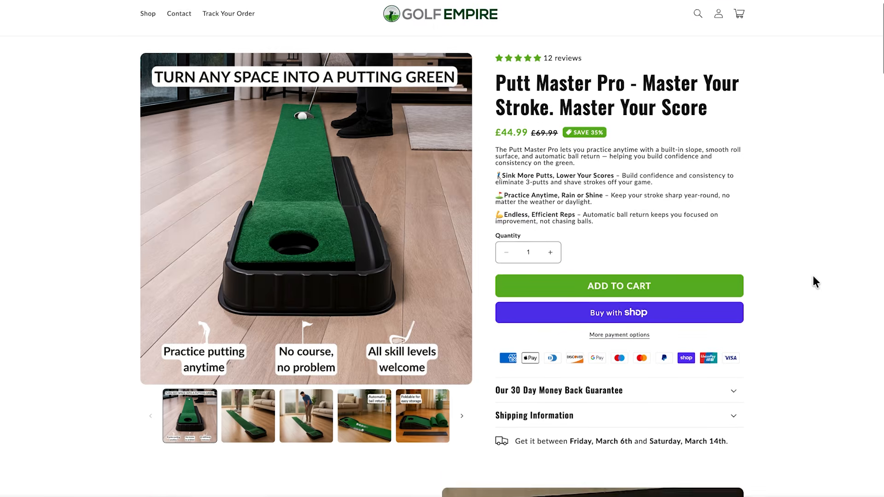
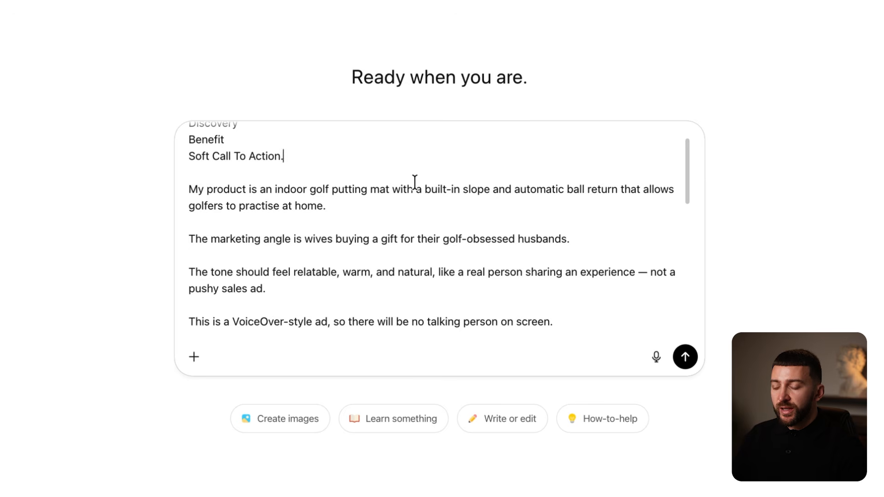
pyautogui.scroll(-2, 414, 182)
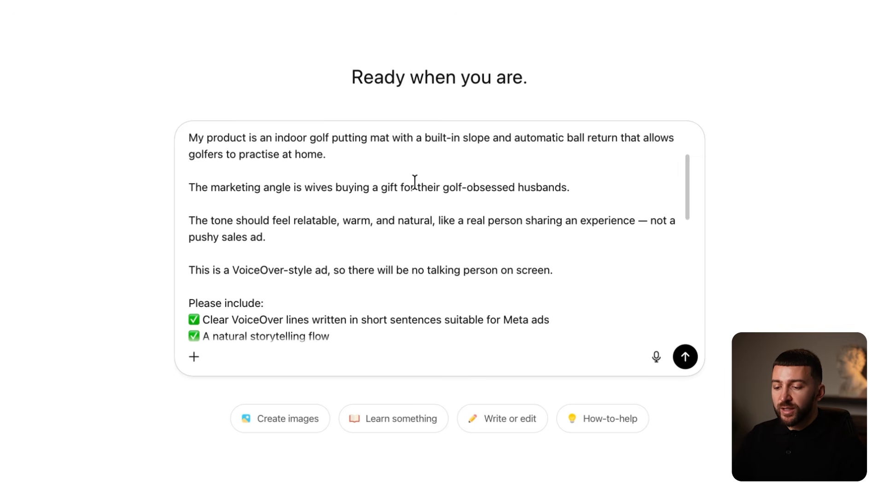
pyautogui.scroll(-4, 415, 182)
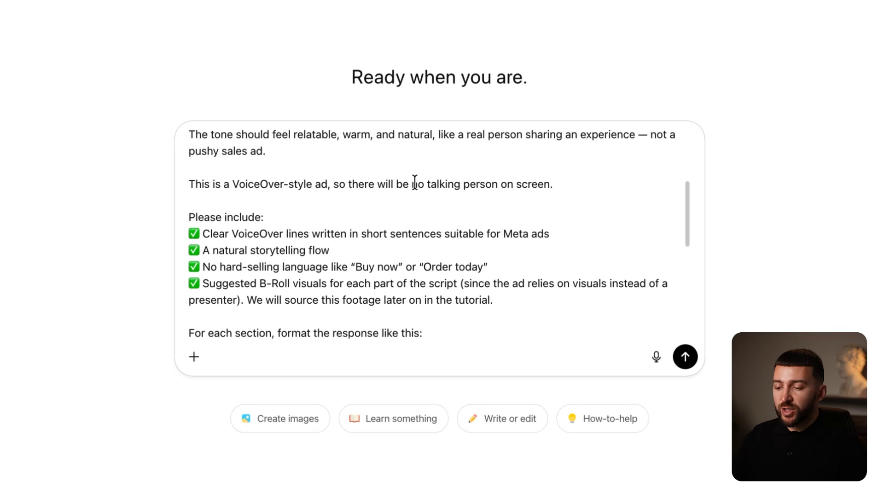
pyautogui.scroll(-3, 415, 182)
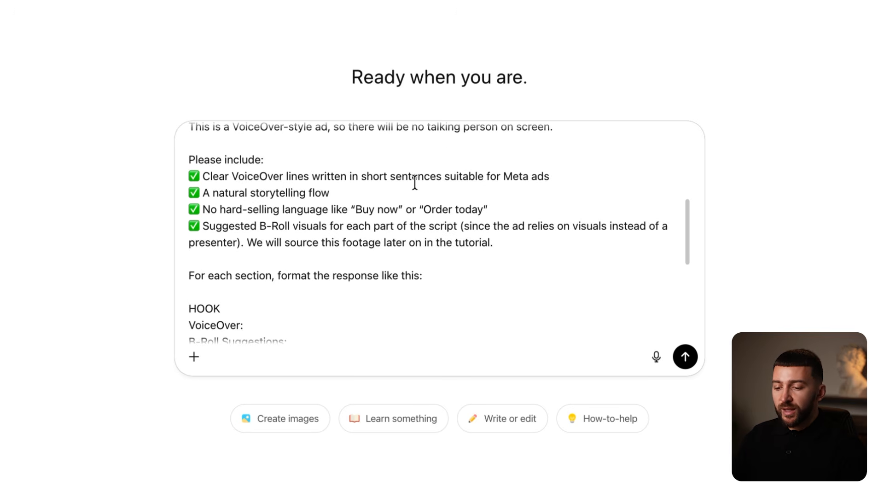
pyautogui.scroll(-1, 415, 182)
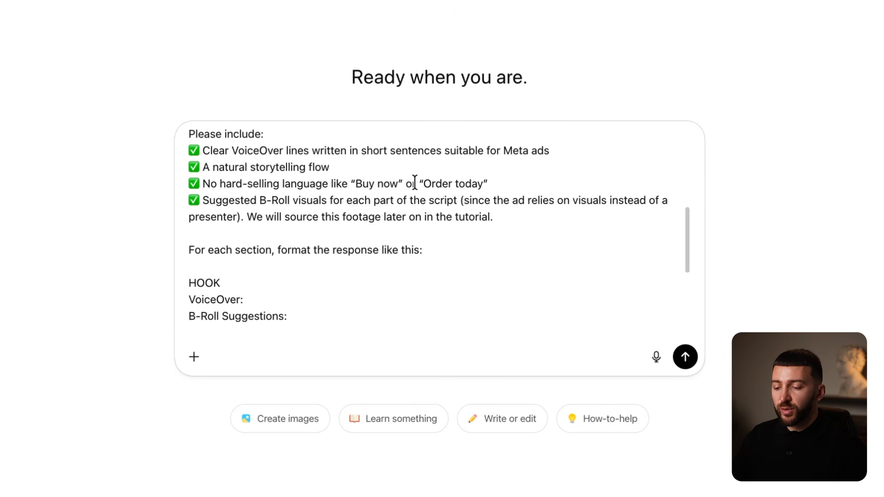
pyautogui.scroll(-3, 415, 182)
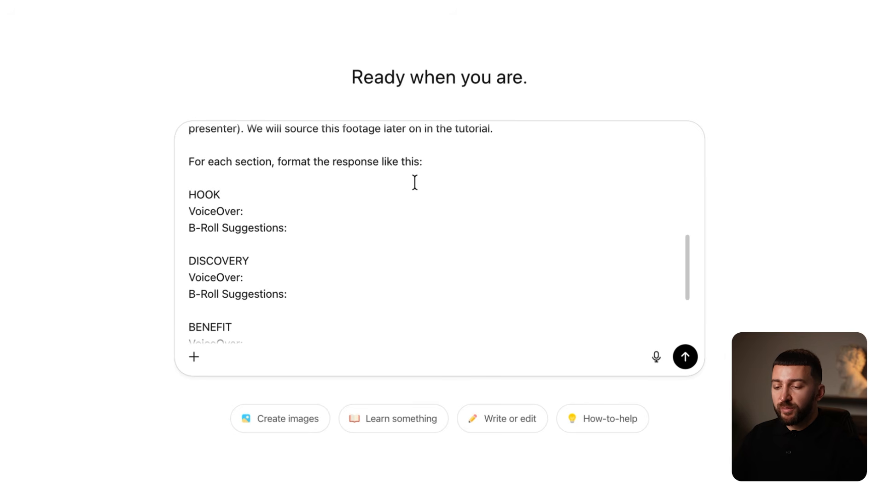
pyautogui.scroll(-1, 415, 182)
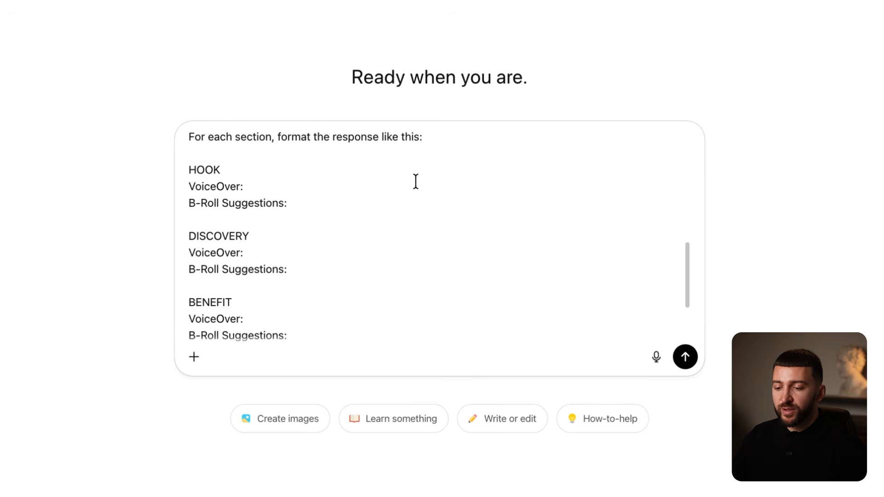
pyautogui.scroll(-1, 416, 181)
pyautogui.scroll(-2, 415, 182)
pyautogui.scroll(-2, 416, 182)
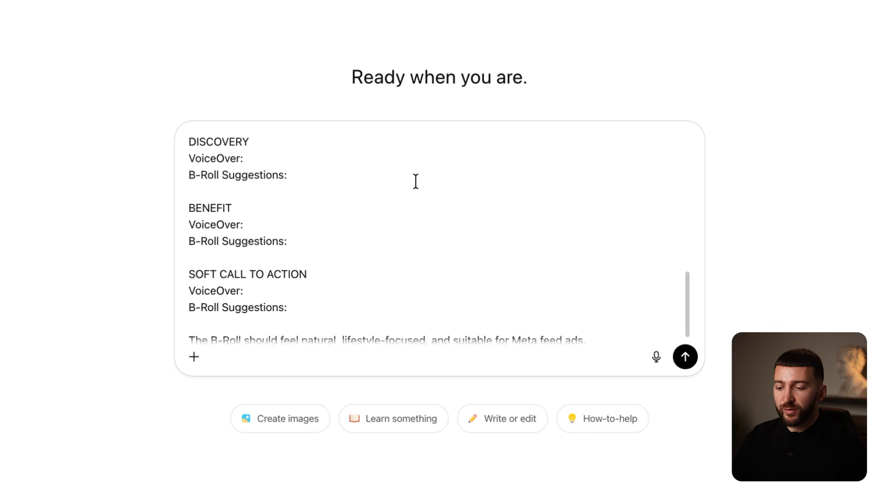
pyautogui.scroll(-1, 417, 182)
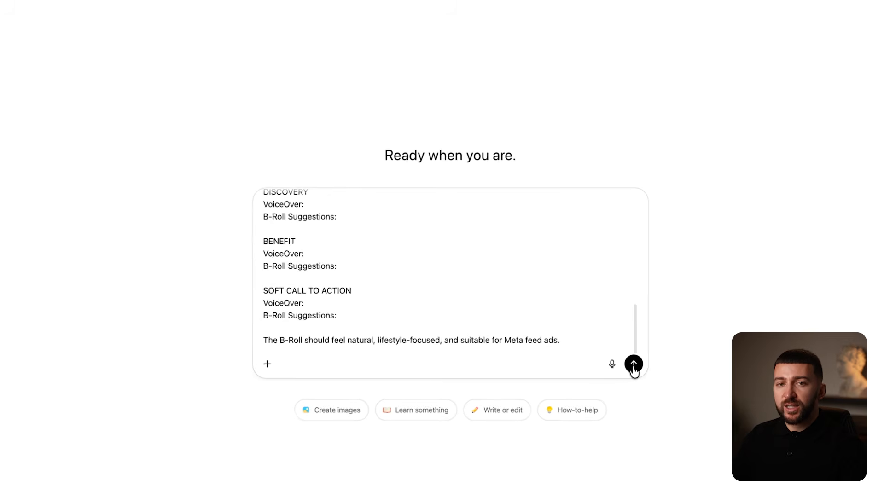
# - Send the ad-script prompt and read through the Hook, Discovery, Benefit and Soft CTA script with B-Roll ideas
pyautogui.click(634, 364)
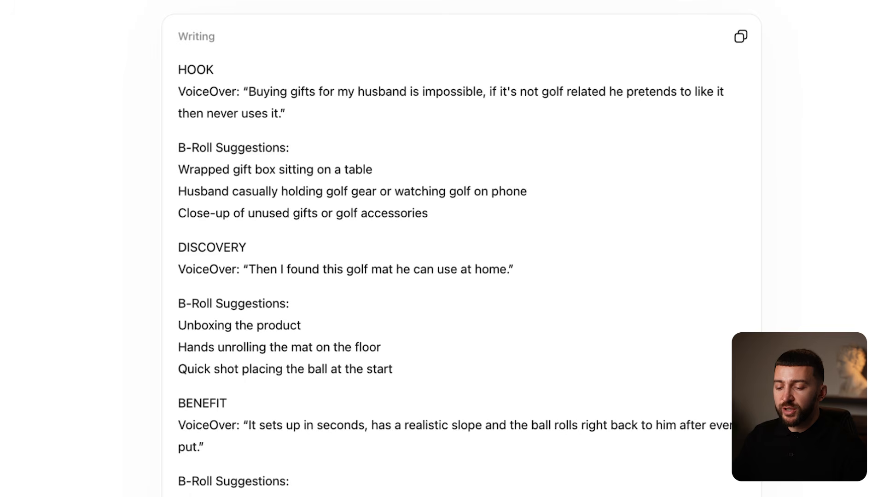
pyautogui.scroll(-5, 460, 251)
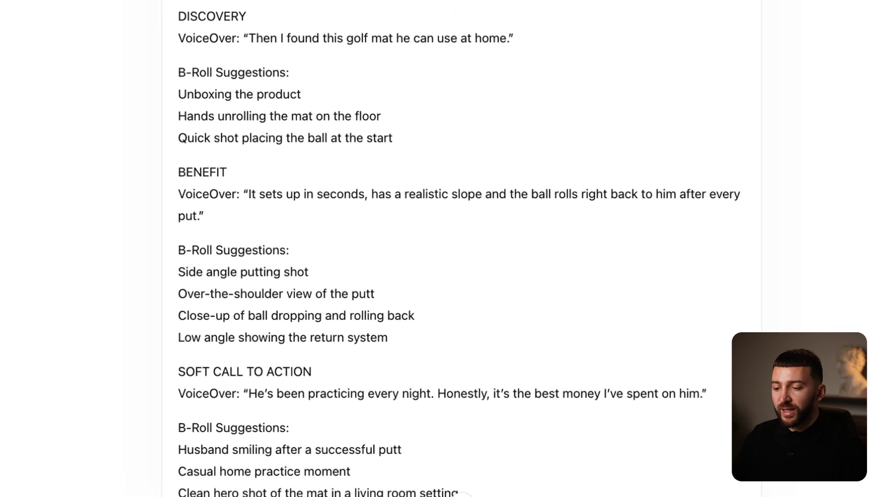
pyautogui.scroll(-3, 460, 248)
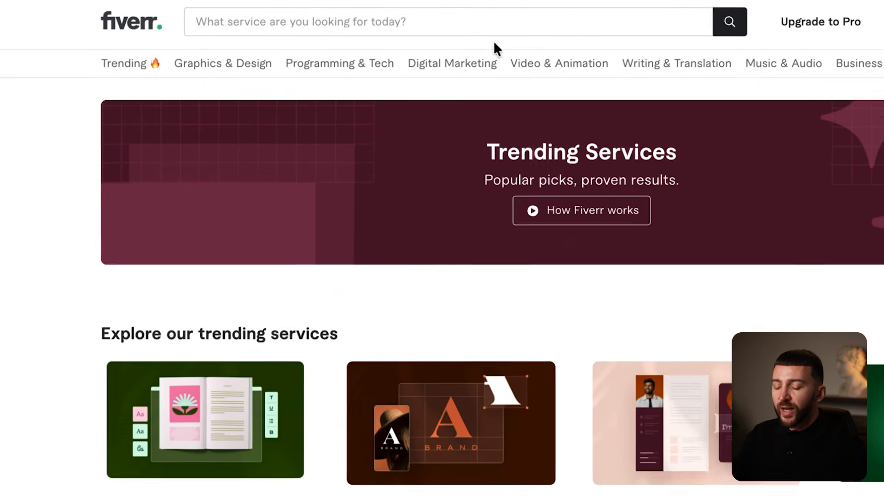
# - Search Fiverr for 'Golf UGC Creator' and open the authentic golf UGC gig for TikTok, Reels and ads
pyautogui.click(348, 17)
pyautogui.write('Golf UGC Creator')
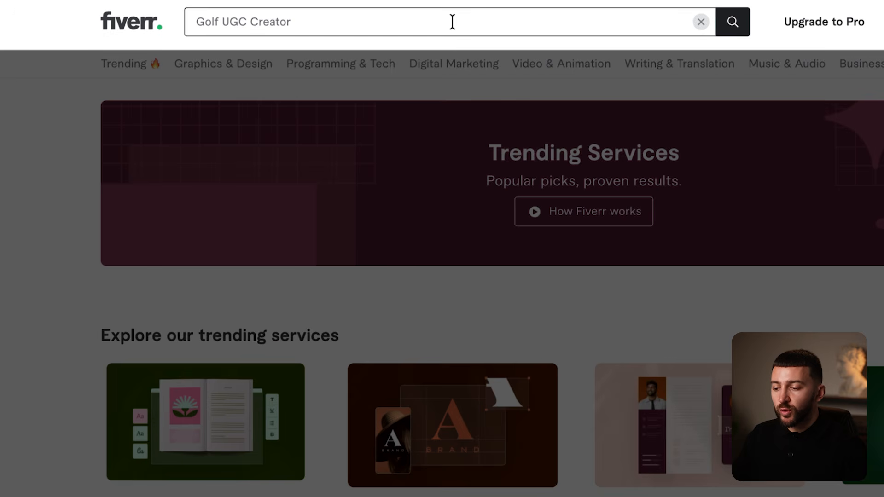
pyautogui.click(726, 28)
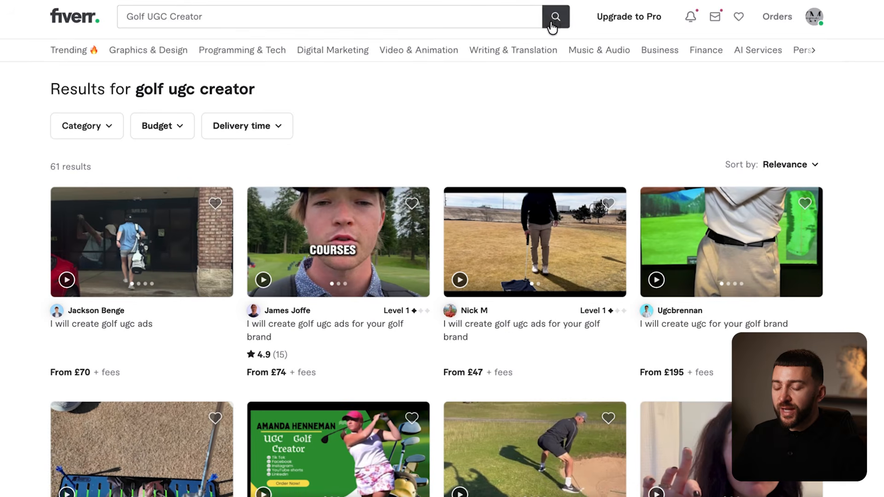
pyautogui.scroll(-2, 558, 103)
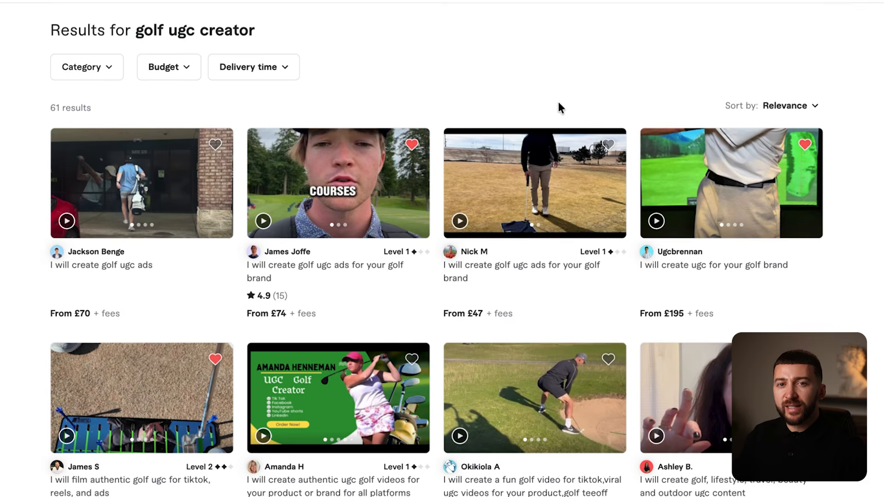
pyautogui.scroll(-1, 559, 106)
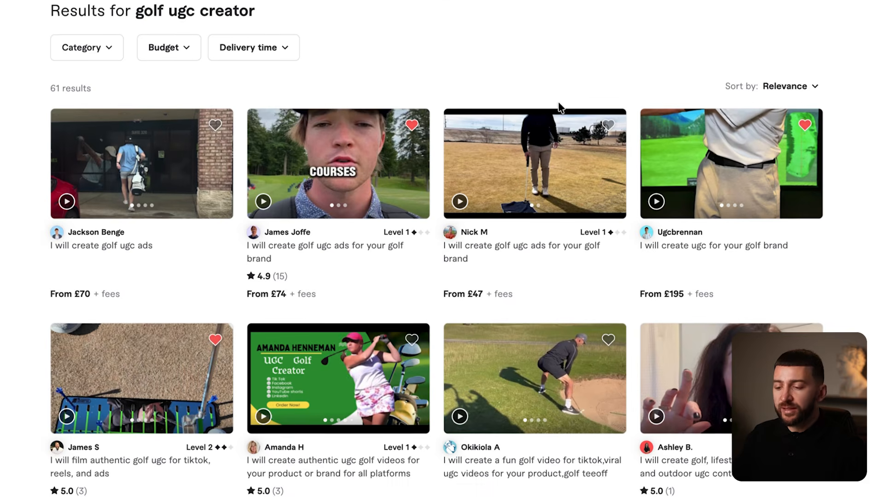
pyautogui.click(154, 390)
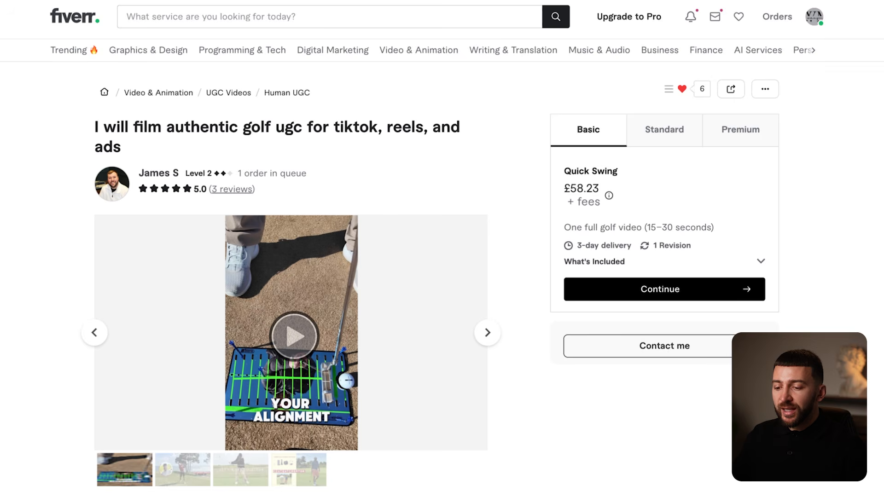
# - View the gig's Standard and Premium package prices and contents
pyautogui.click(650, 134)
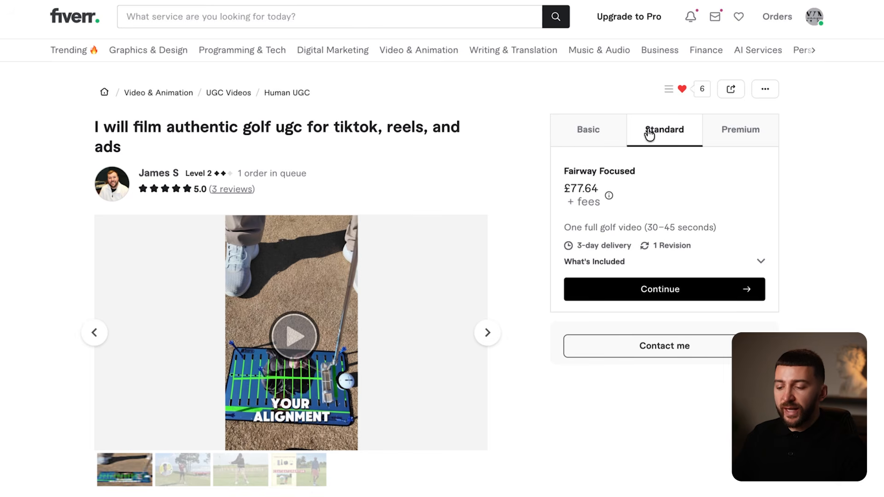
pyautogui.click(742, 139)
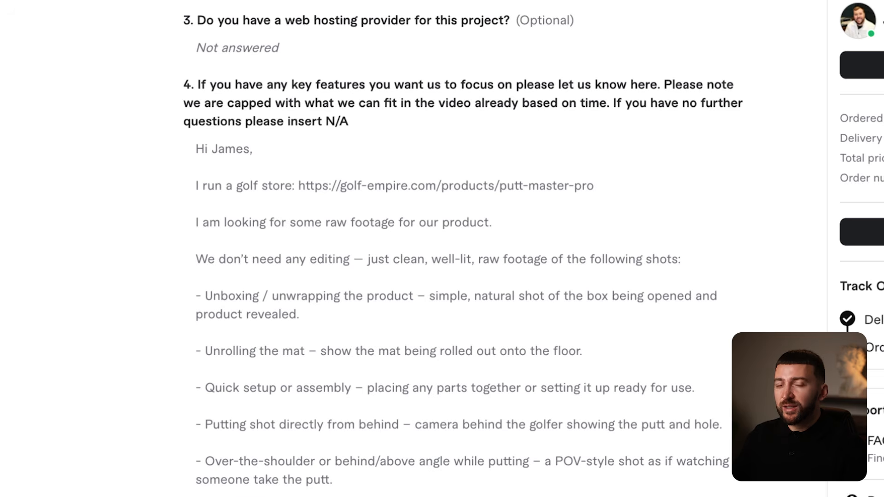
# - Read through the order's putting-mat shot brief, then open its Delivery tab to see the delivered footage
pyautogui.scroll(-3, 442, 248)
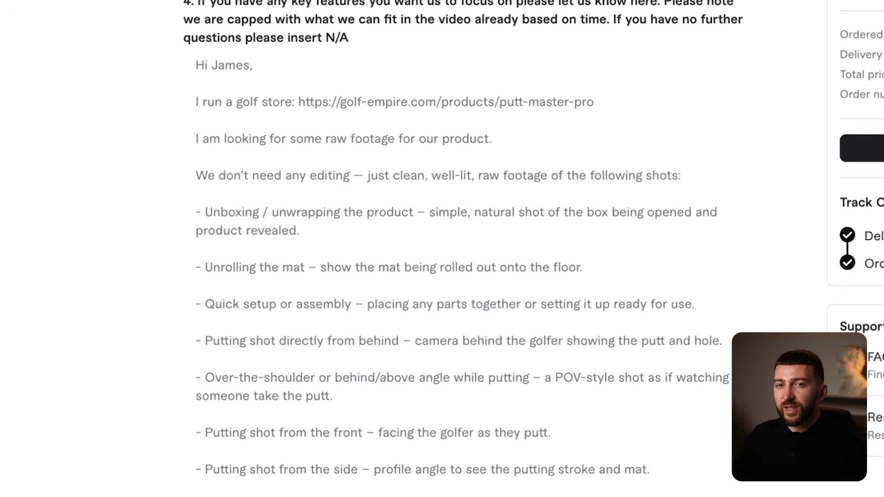
pyautogui.scroll(-1, 463, 242)
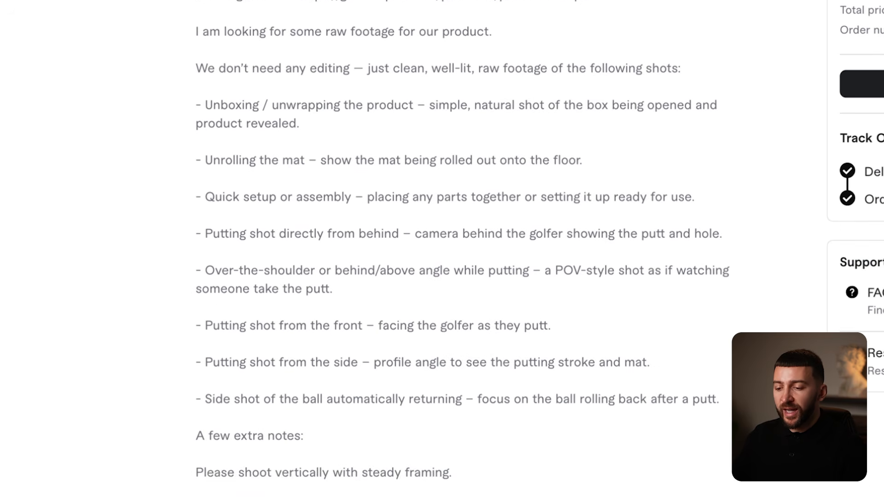
pyautogui.scroll(-2, 463, 249)
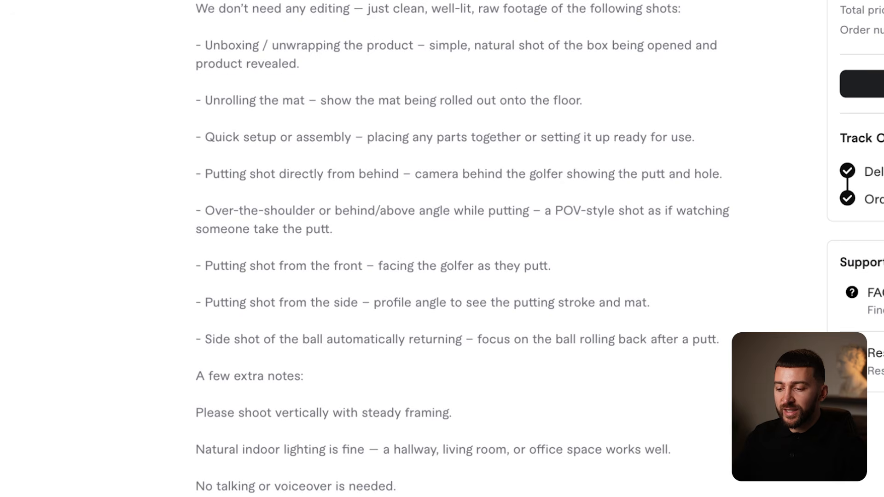
pyautogui.scroll(-4, 463, 249)
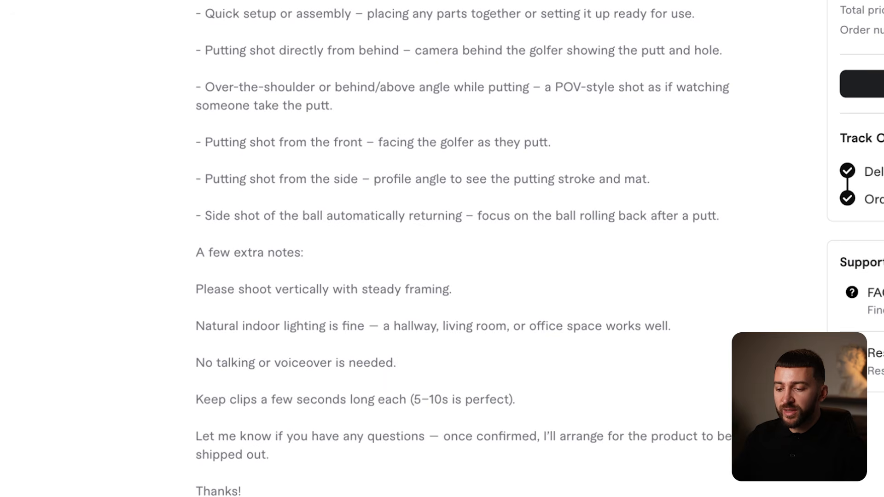
pyautogui.scroll(-2, 463, 249)
pyautogui.scroll(-4, 463, 248)
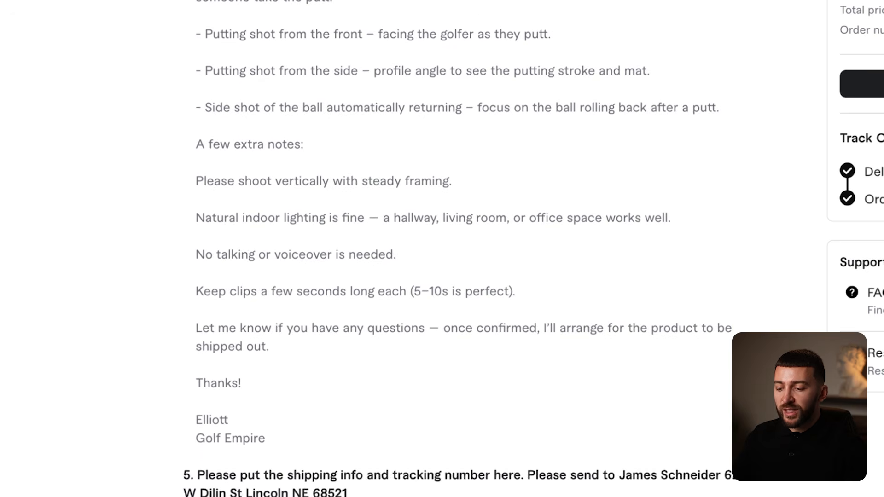
pyautogui.scroll(-1, 462, 249)
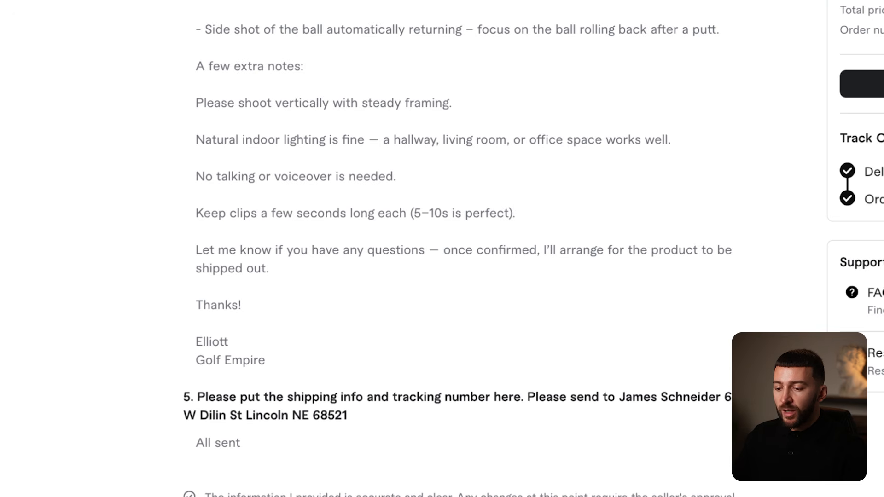
pyautogui.scroll(1, 528, 159)
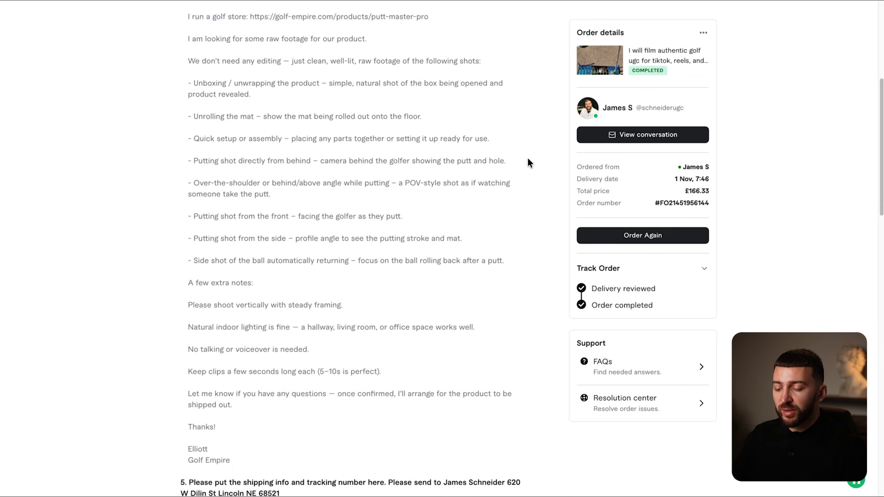
pyautogui.scroll(6, 528, 158)
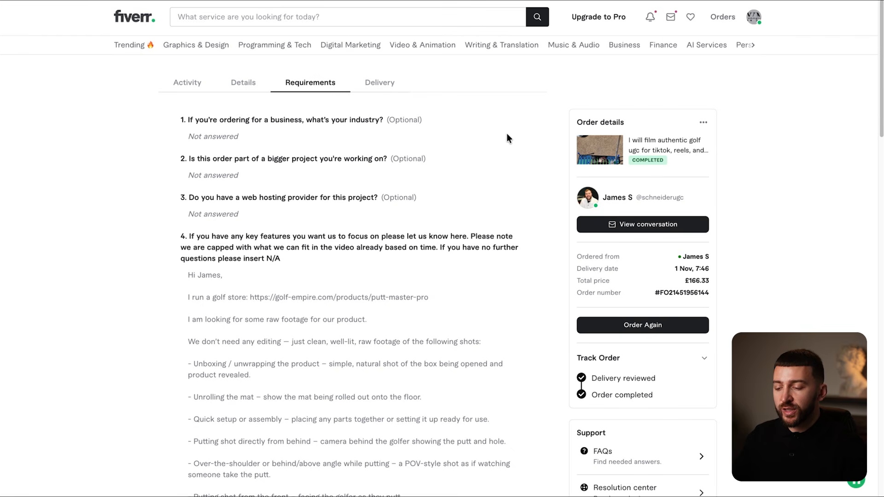
pyautogui.click(399, 94)
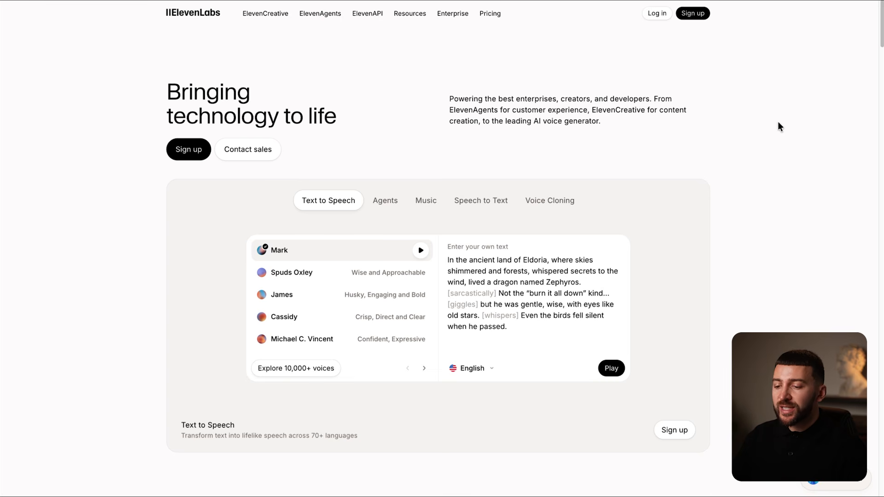
# - Check ElevenLabs pricing, sign up with a Google account, and open Text to Speech
pyautogui.click(490, 14)
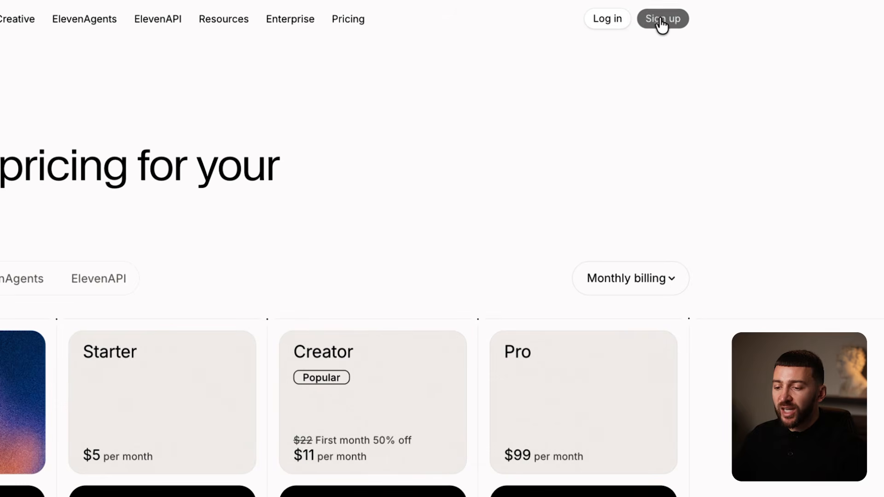
pyautogui.click(662, 21)
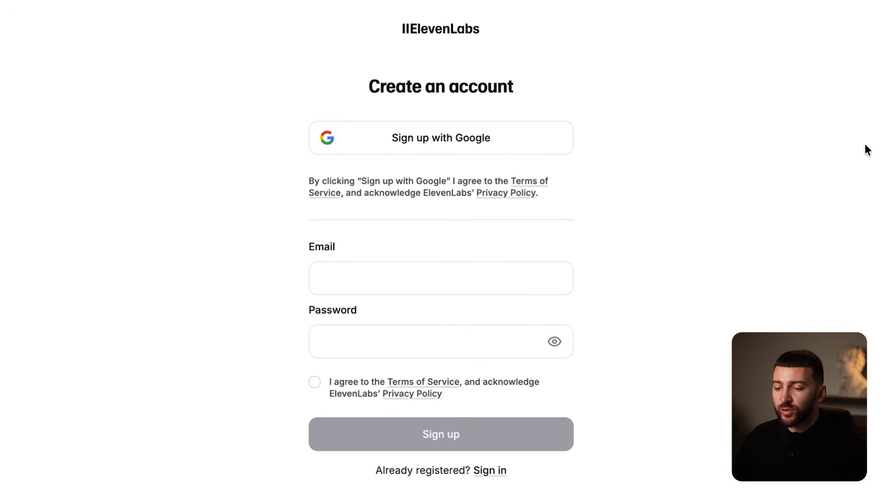
pyautogui.click(478, 139)
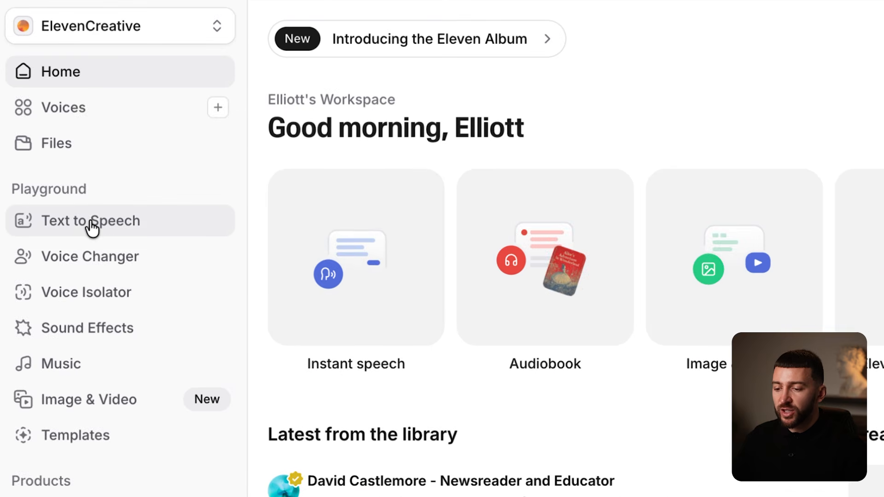
pyautogui.click(91, 223)
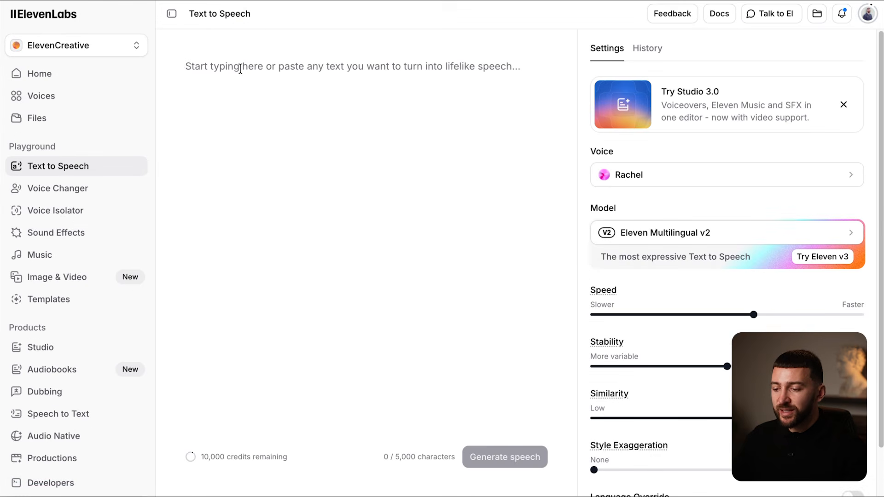
# - Paste the golf mat voiceover script and filter the voice library to female voices
pyautogui.write("Buying gifts for my husband is impossible, if it's not golf related he pretends to like it then never uses it. Then I found this golf mat he can use at home. It sets up in seconds, has a realistic slope and the ball rolls right back to him after every put. He’s been practicing every night. Honestly, it’s the best money I’ve spent on him.")
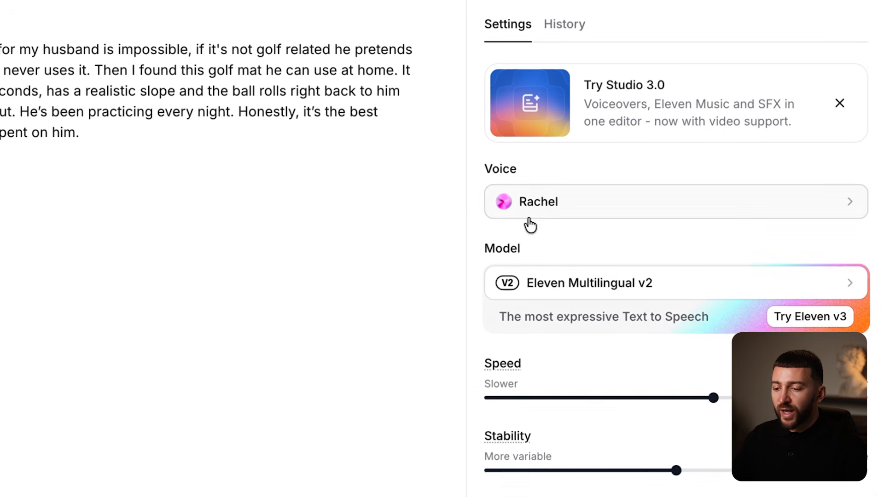
pyautogui.click(529, 218)
pyautogui.click(607, 67)
pyautogui.click(746, 151)
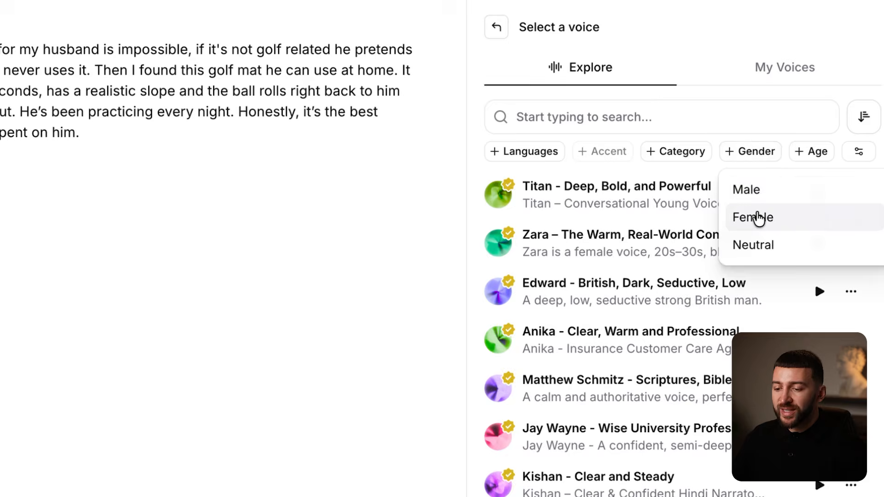
pyautogui.click(756, 217)
# - Preview Zara, Anika and Jessa, choose Jessa – Easygoing and Effortless, and generate the speech
pyautogui.click(818, 217)
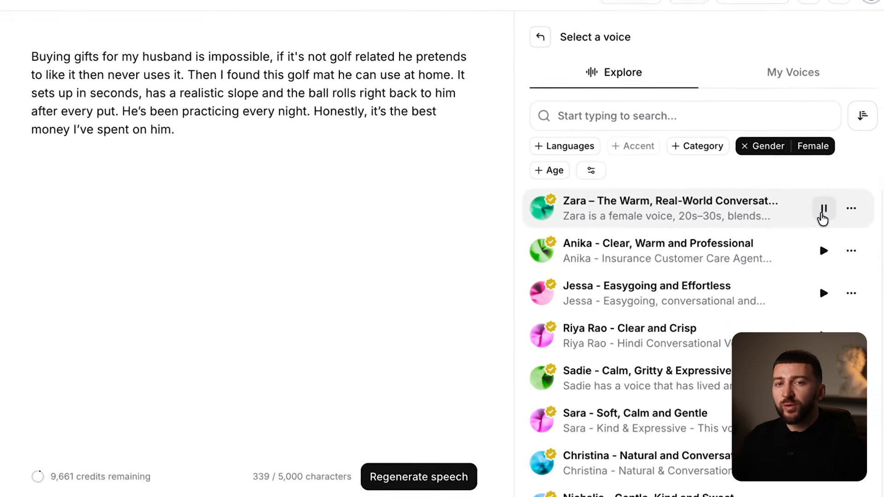
pyautogui.click(821, 264)
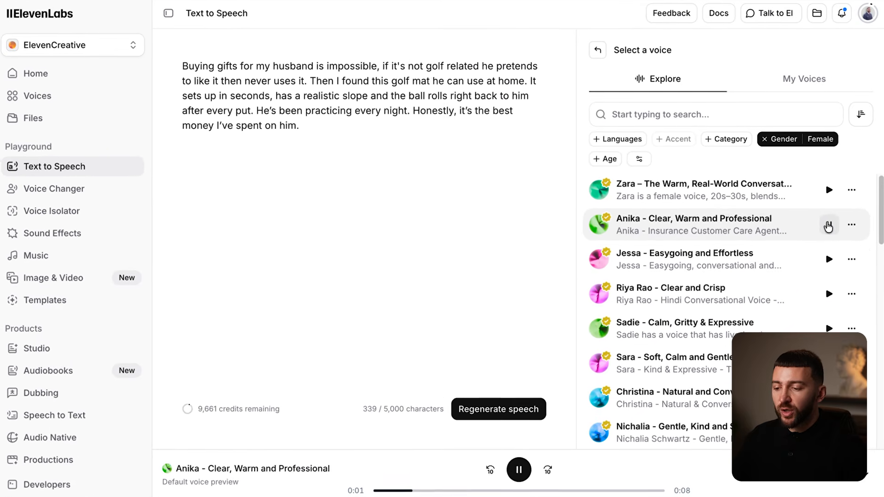
pyautogui.click(829, 260)
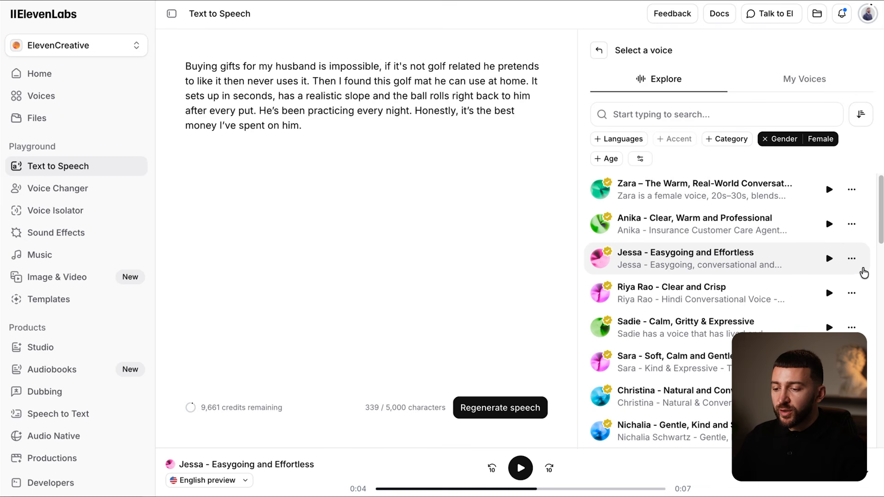
pyautogui.click(852, 259)
pyautogui.click(852, 259)
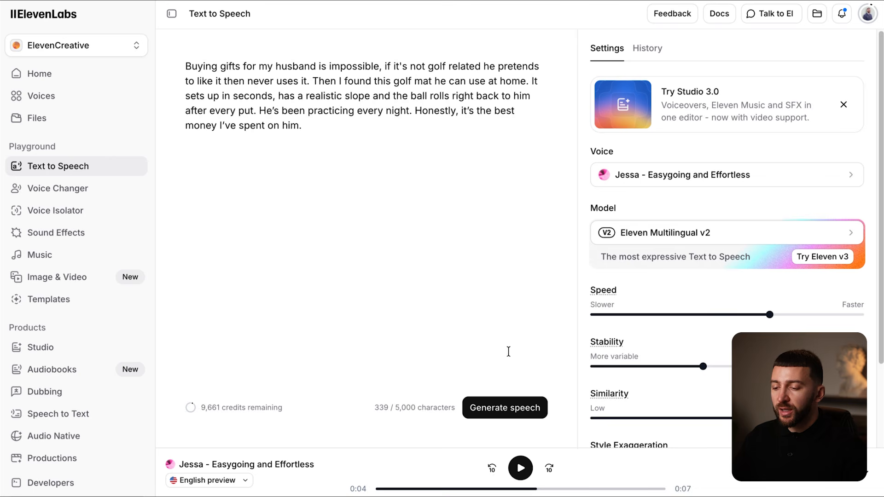
pyautogui.click(506, 411)
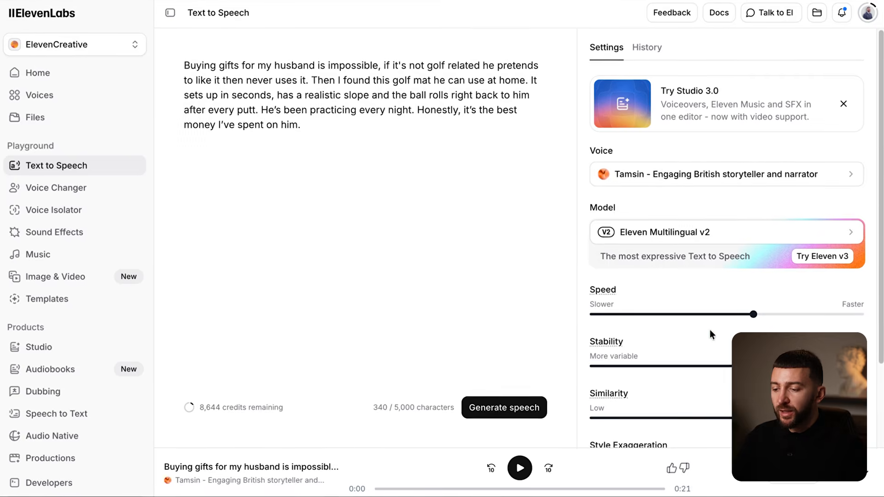
# - Set speed to 1.05 and Style Exaggeration slightly higher, regenerate the voiceover, and download it
pyautogui.moveTo(756, 314)
pyautogui.mouseDown()
pyautogui.moveTo(789, 314)
pyautogui.moveTo(771, 316)
pyautogui.mouseUp()
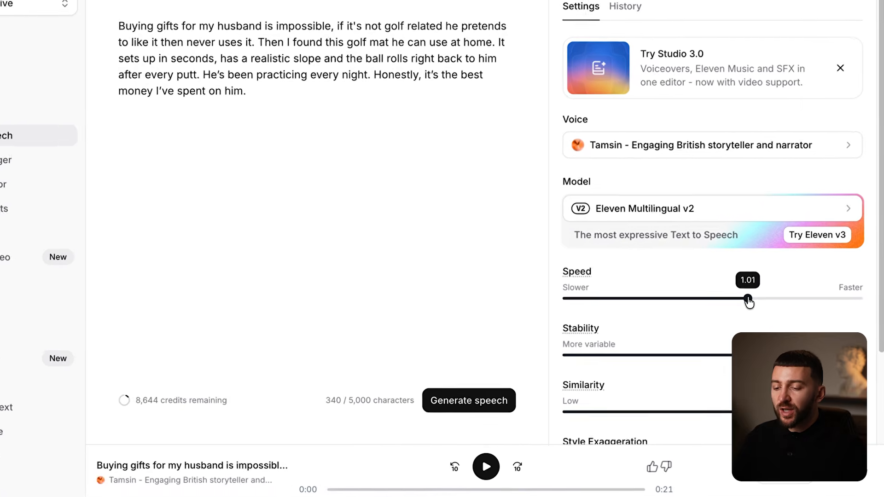
pyautogui.moveTo(734, 263); pyautogui.dragTo(750, 261)
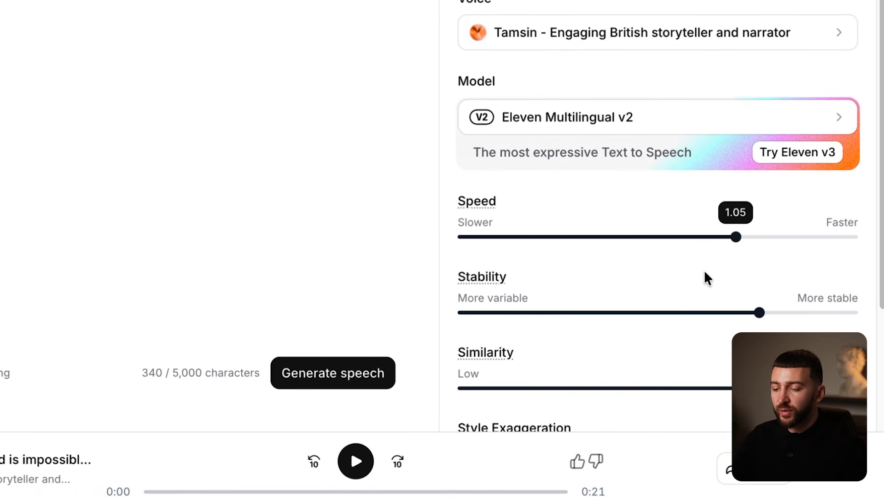
pyautogui.scroll(-2, 703, 270)
pyautogui.moveTo(465, 378); pyautogui.dragTo(471, 377)
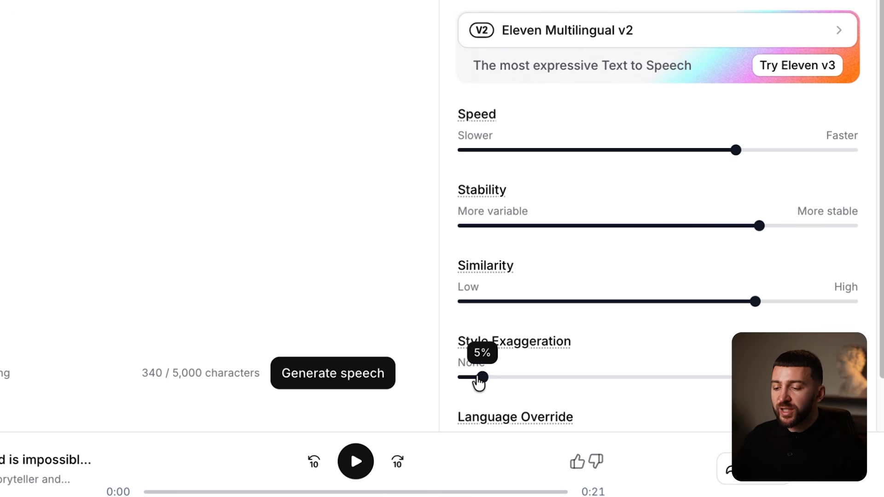
pyautogui.scroll(3, 607, 187)
pyautogui.click(333, 373)
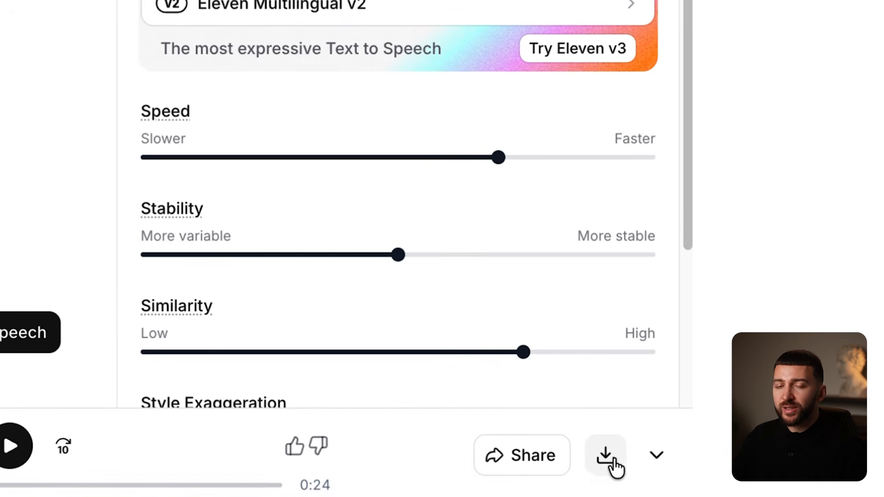
pyautogui.click(606, 457)
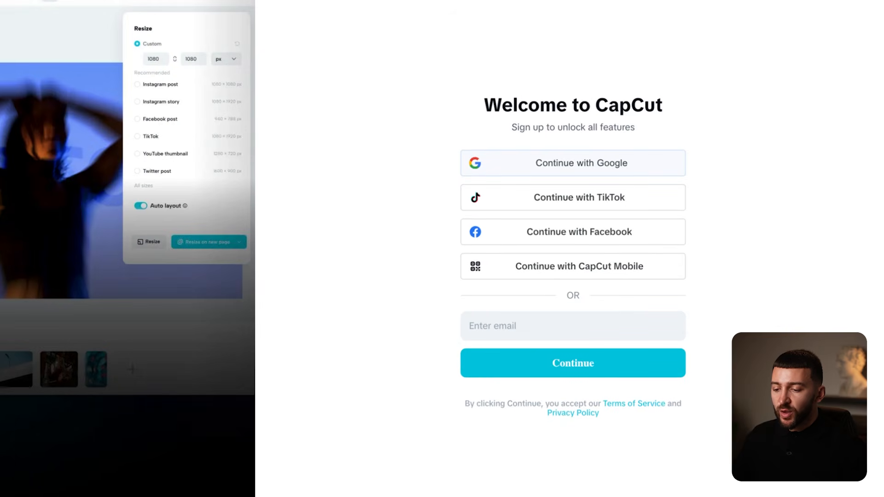
# - Sign in to CapCut with Google, choose trend videos in the survey, and submit it
pyautogui.click(597, 164)
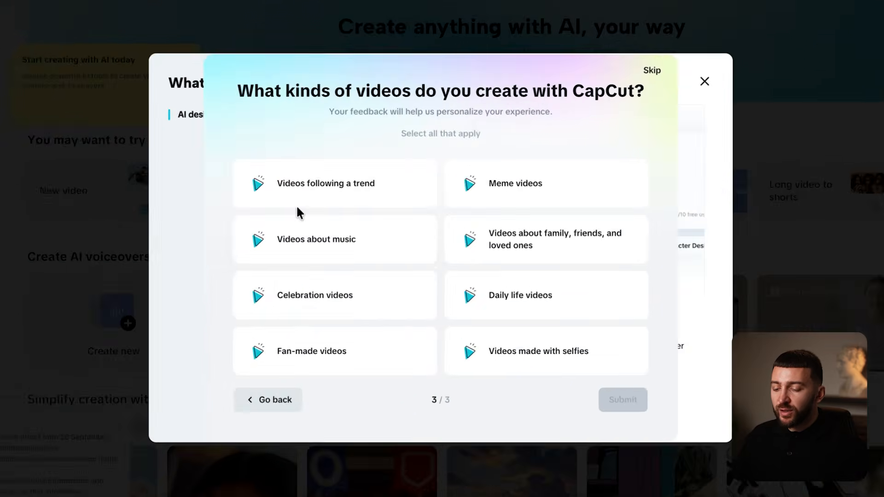
pyautogui.click(285, 198)
pyautogui.click(639, 413)
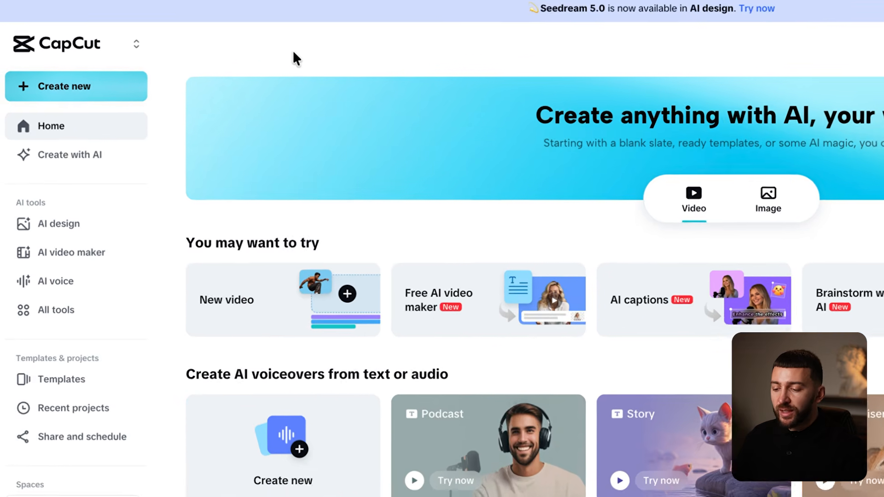
# - Create a new 9:16 video project, upload the golf footage files, and add the ElevenLabs voiceover to the timeline
pyautogui.click(61, 86)
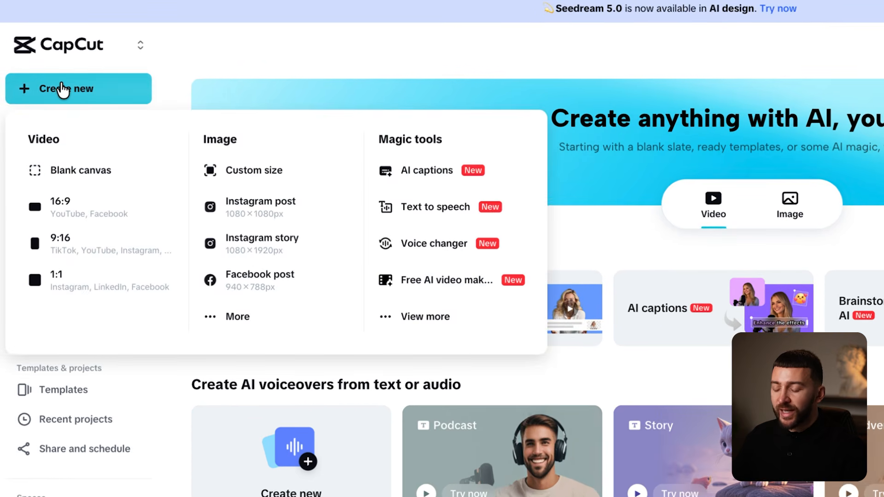
pyautogui.click(67, 241)
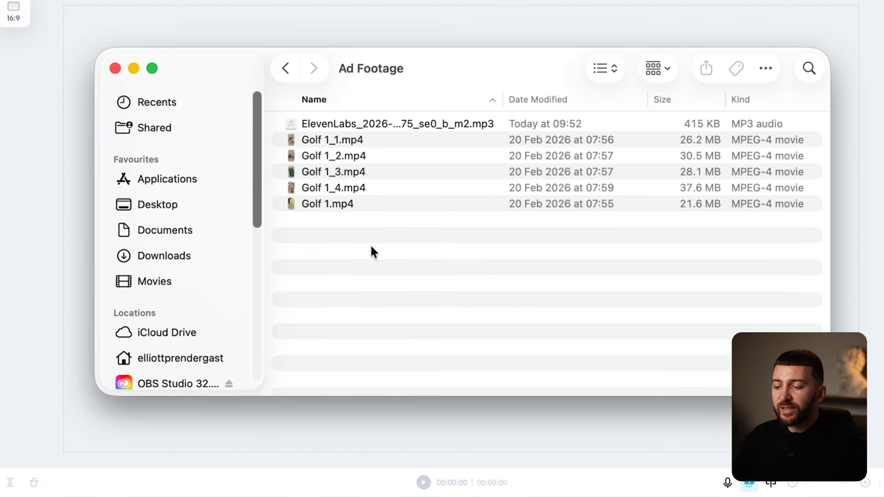
pyautogui.moveTo(370, 244); pyautogui.dragTo(223, 199)
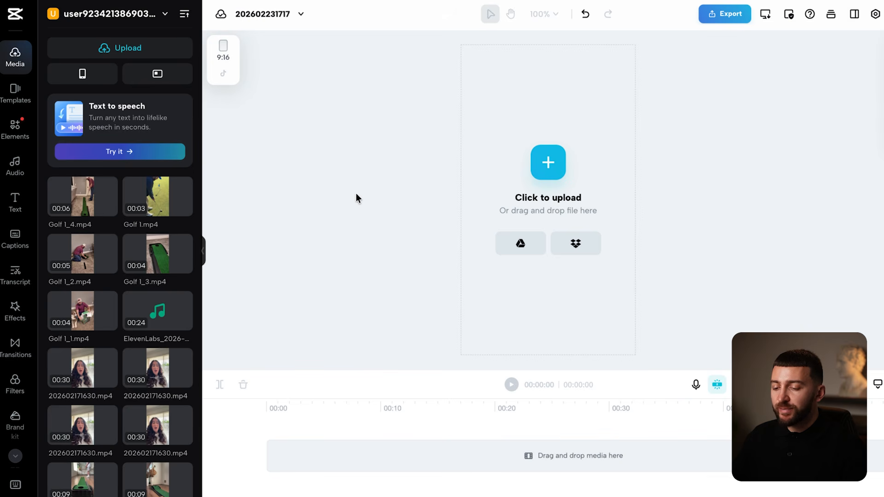
pyautogui.moveTo(155, 321); pyautogui.dragTo(308, 468)
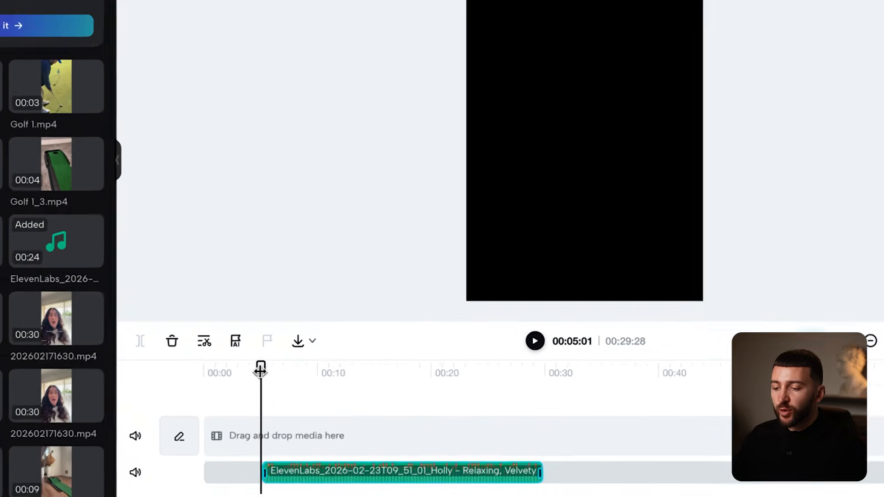
# - Move the ElevenLabs voiceover clip so it starts at 00:00
pyautogui.moveTo(300, 398); pyautogui.dragTo(251, 399)
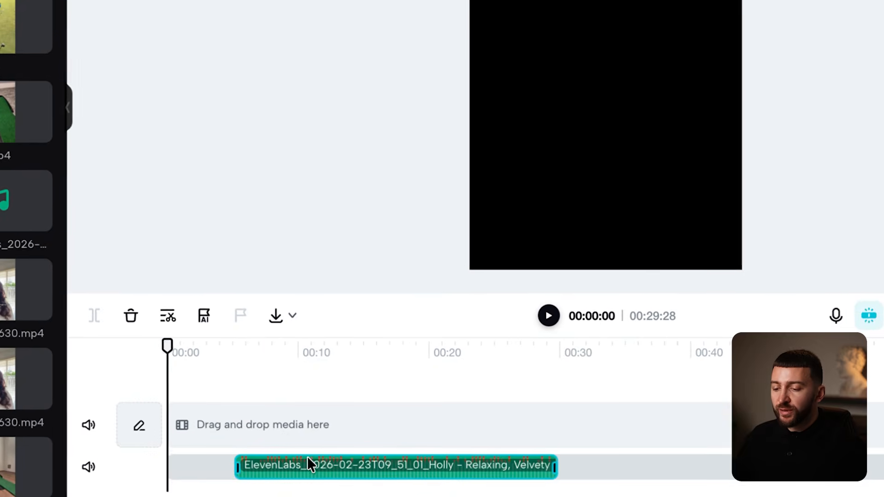
pyautogui.moveTo(351, 475); pyautogui.dragTo(316, 474)
pyautogui.moveTo(258, 458); pyautogui.dragTo(242, 457)
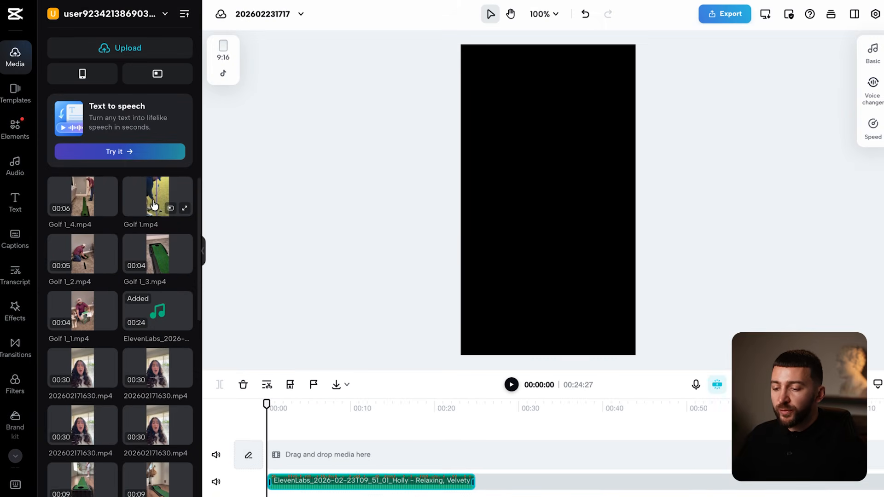
# - Place Golf 1, 1_1, 1_2, 1_3 and 1_4 in order on the video track
pyautogui.moveTo(5, 28); pyautogui.dragTo(203, 420)
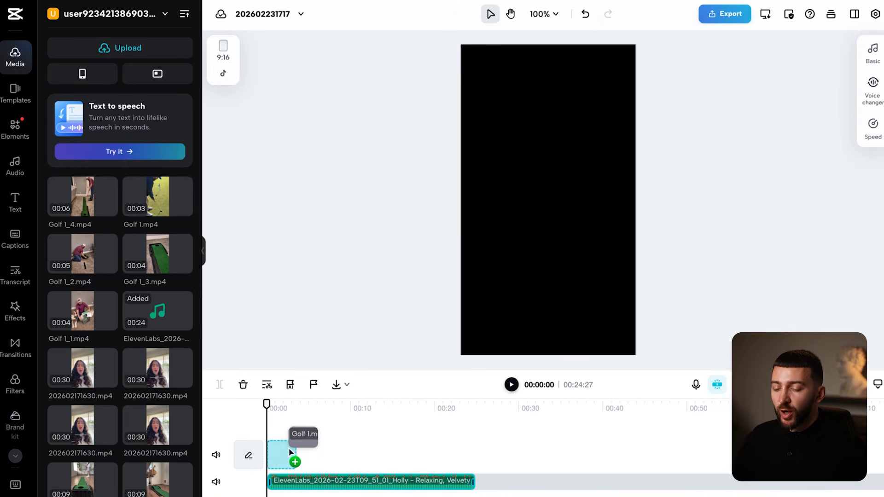
pyautogui.moveTo(291, 452); pyautogui.dragTo(287, 449)
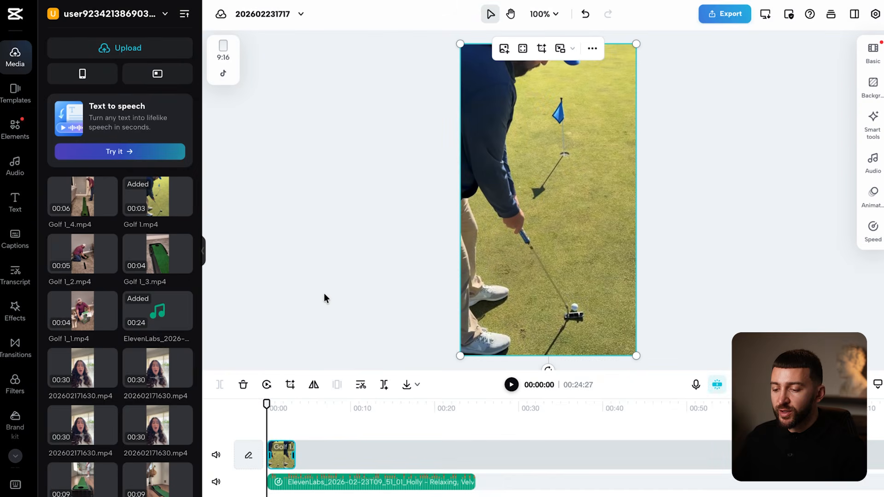
pyautogui.moveTo(82, 311); pyautogui.dragTo(317, 455)
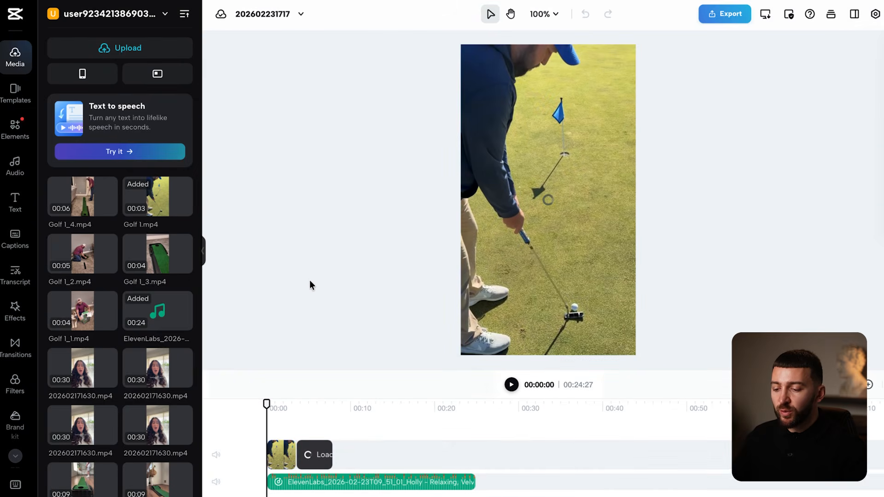
pyautogui.moveTo(82, 256); pyautogui.dragTo(359, 458)
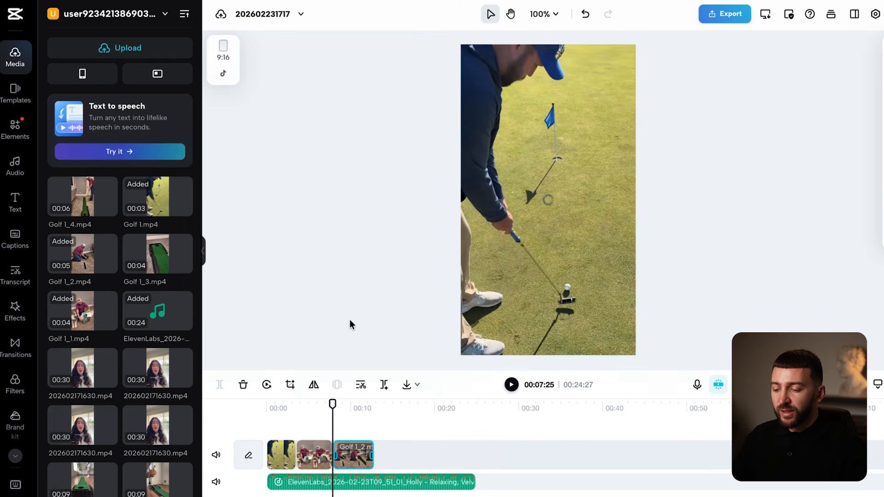
pyautogui.moveTo(150, 249); pyautogui.dragTo(396, 455)
pyautogui.moveTo(108, 218); pyautogui.dragTo(451, 461)
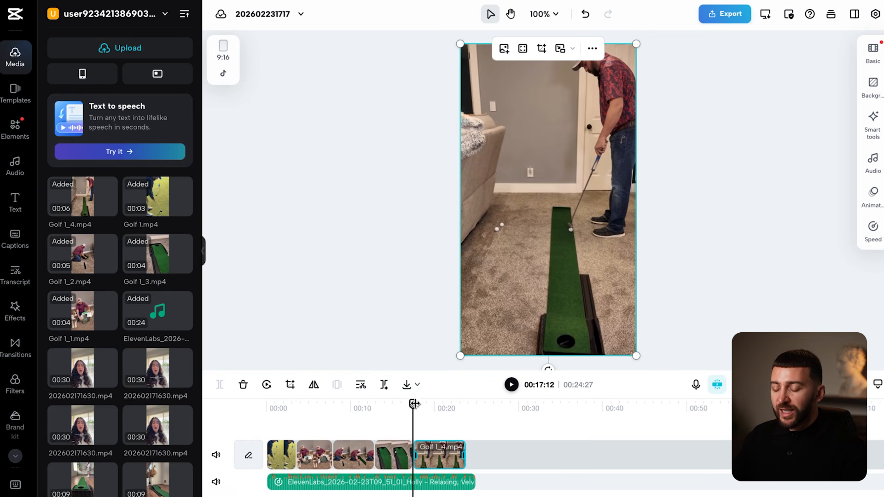
pyautogui.moveTo(413, 403); pyautogui.dragTo(378, 411)
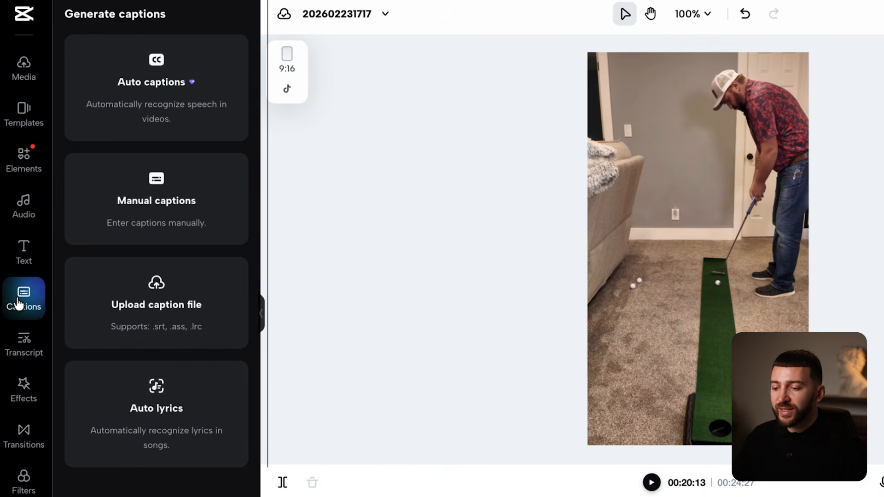
# - Auto-generate voiceover captions, restore the 9:16 canvas, and begin fixing 'potty' in the 00:07:29 caption
pyautogui.click(157, 94)
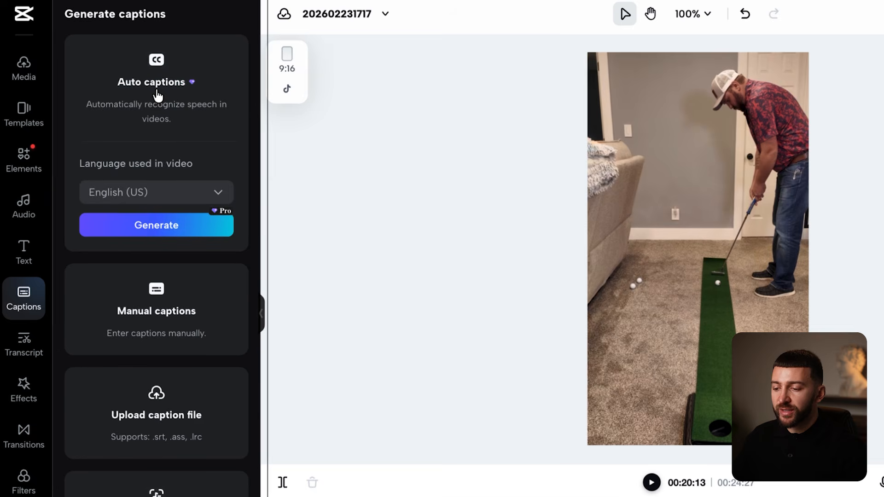
pyautogui.click(139, 232)
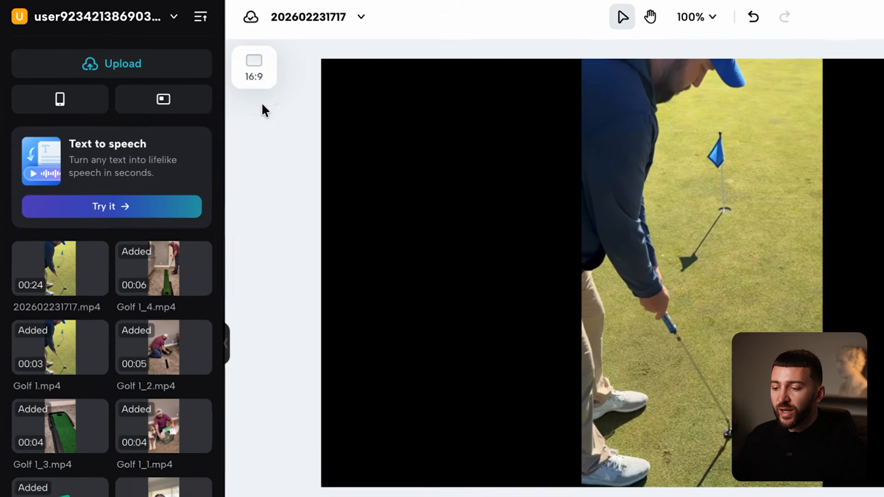
pyautogui.click(225, 58)
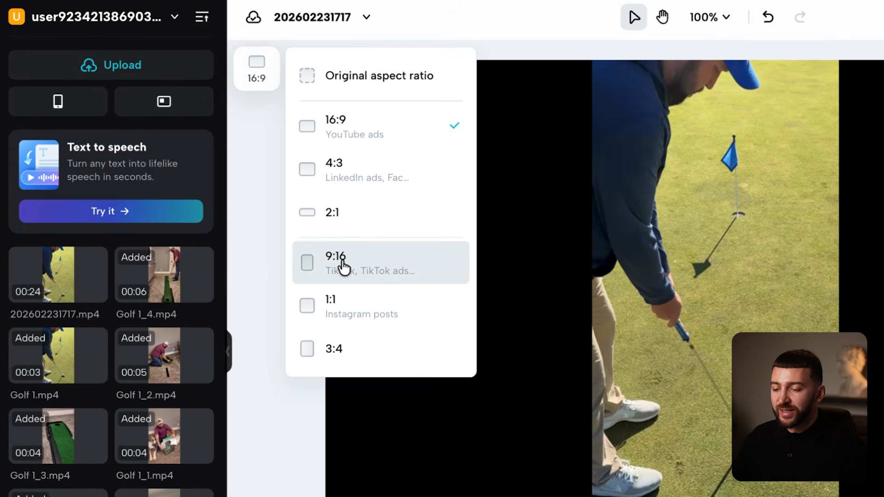
pyautogui.click(343, 265)
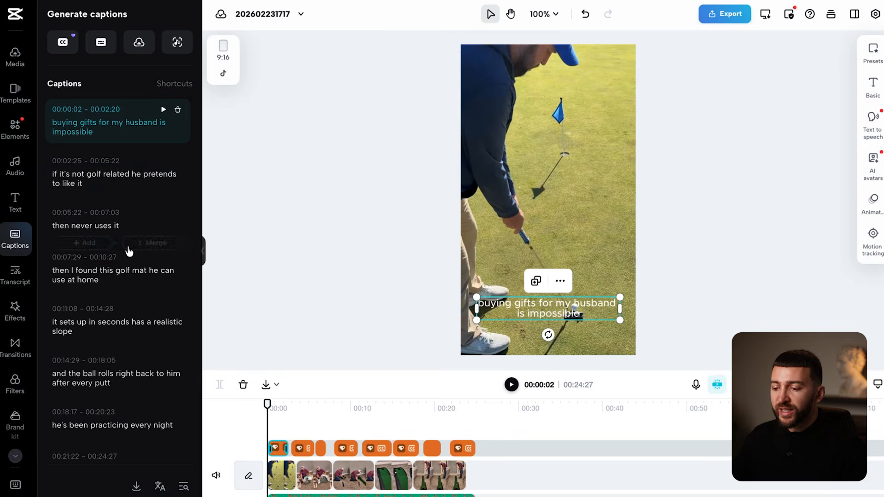
pyautogui.click(129, 252)
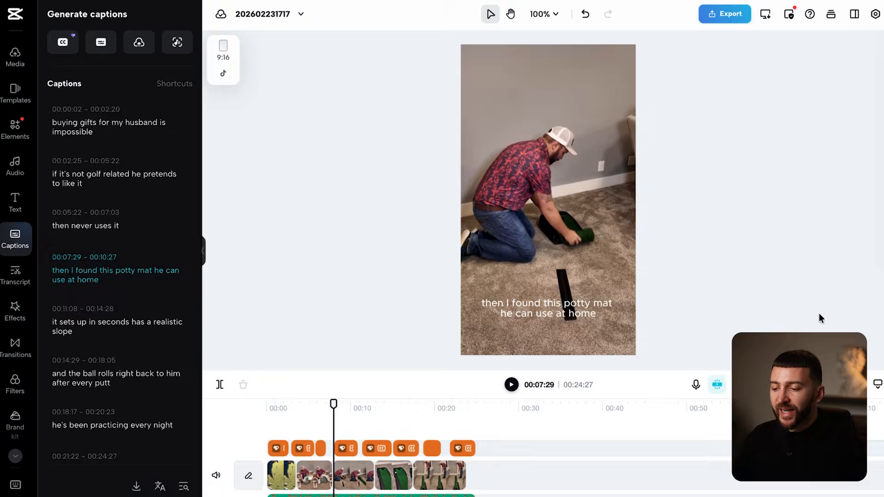
pyautogui.doubleClick(572, 305)
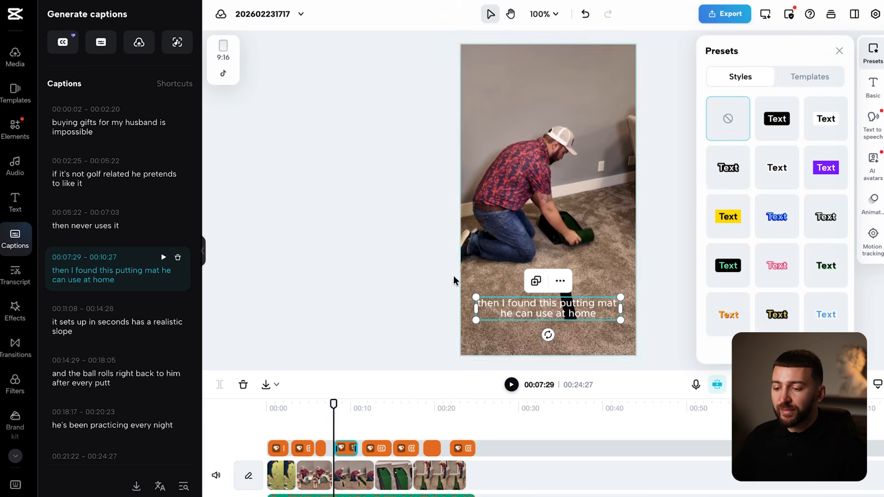
# - Finish the 'putting' correction, browse caption fonts, and apply the outlined white text preset to all captions
pyautogui.click(360, 258)
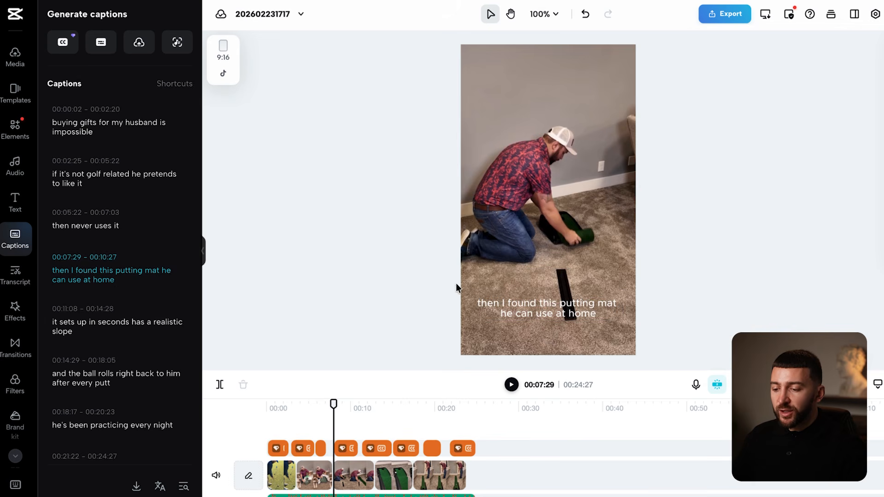
pyautogui.click(525, 302)
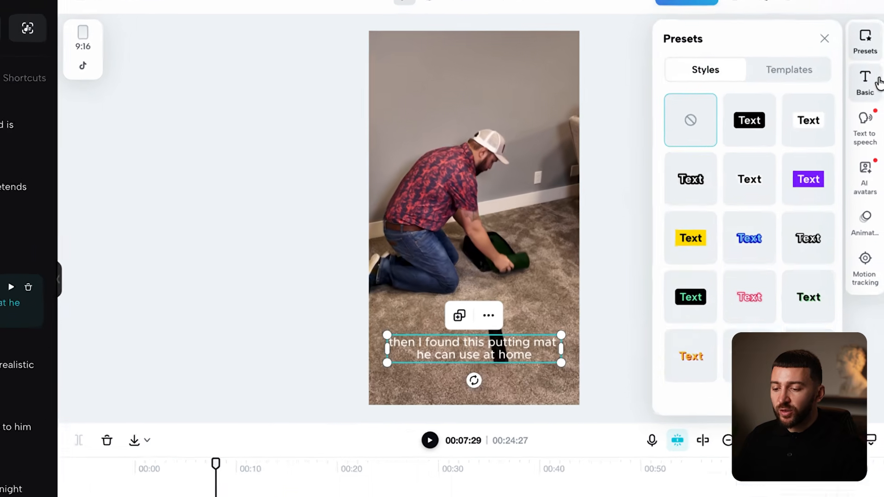
pyautogui.click(873, 87)
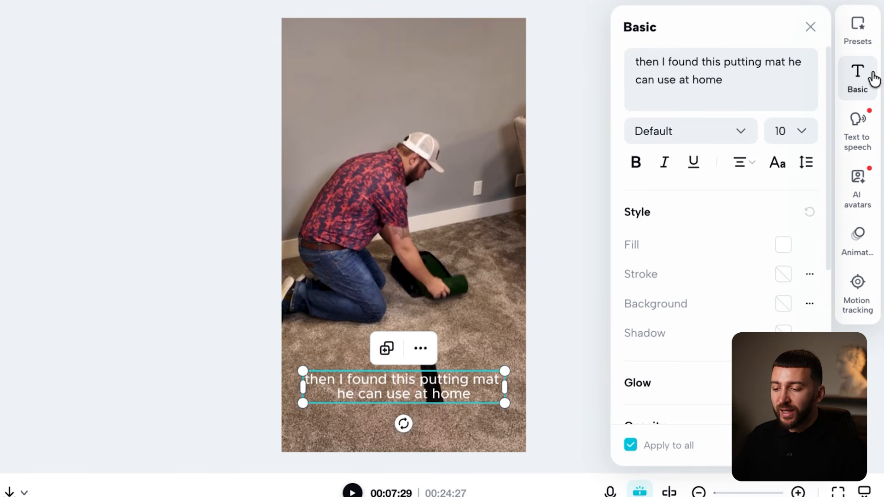
pyautogui.click(703, 140)
pyautogui.scroll(-10, 715, 231)
pyautogui.scroll(-4, 714, 251)
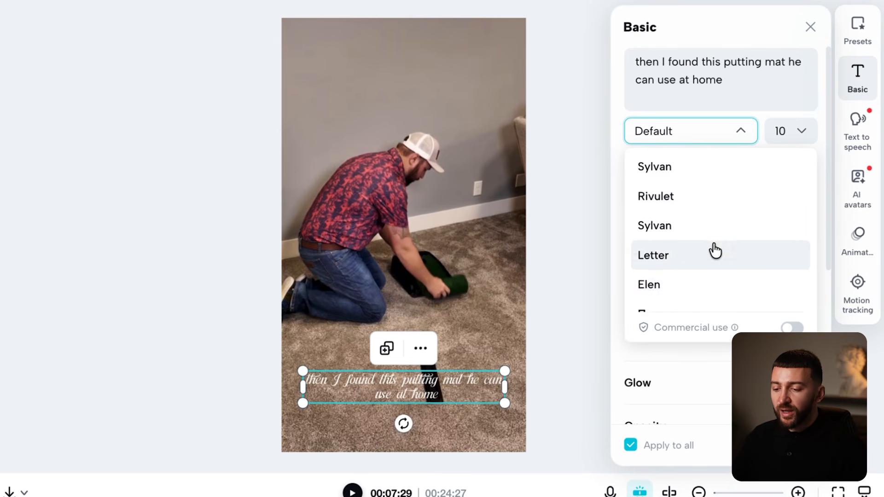
pyautogui.scroll(-5, 694, 297)
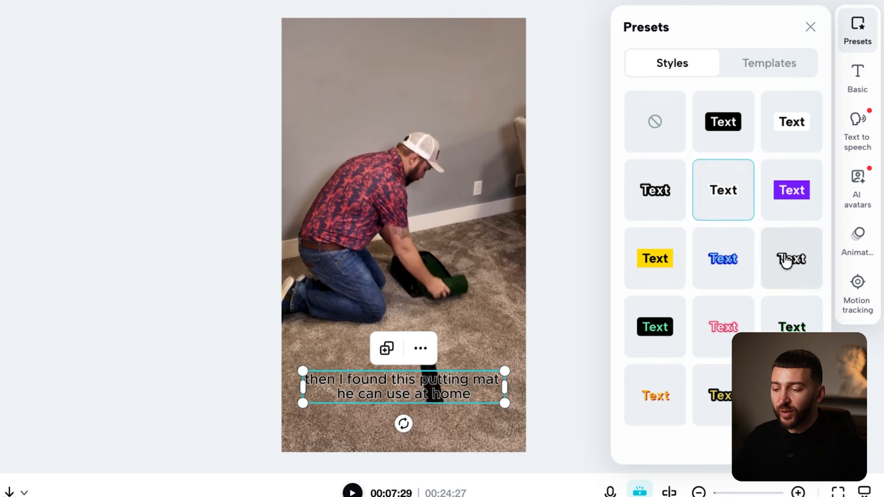
pyautogui.click(786, 261)
# - Move the captions higher up the vertical video frame
pyautogui.click(560, 383)
pyautogui.click(434, 387)
pyautogui.moveTo(435, 387); pyautogui.dragTo(434, 345)
pyautogui.moveTo(330, 406); pyautogui.dragTo(432, 417)
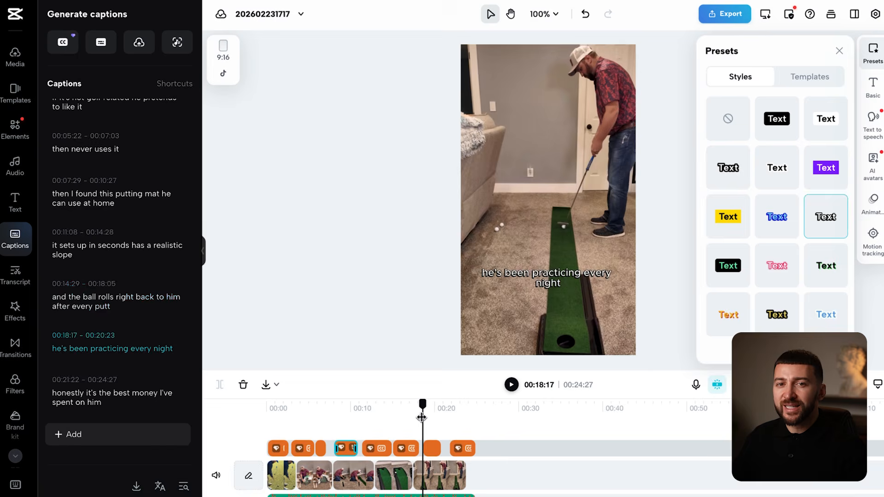
pyautogui.click(386, 309)
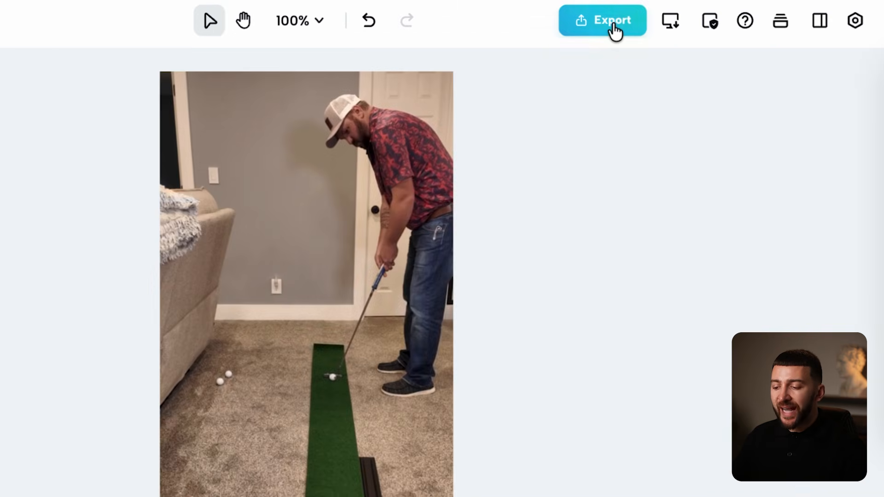
# - Download the ad as a 1080p 30fps MP4, then extend the music clip to start at 0s and replay
pyautogui.click(732, 17)
pyautogui.click(503, 438)
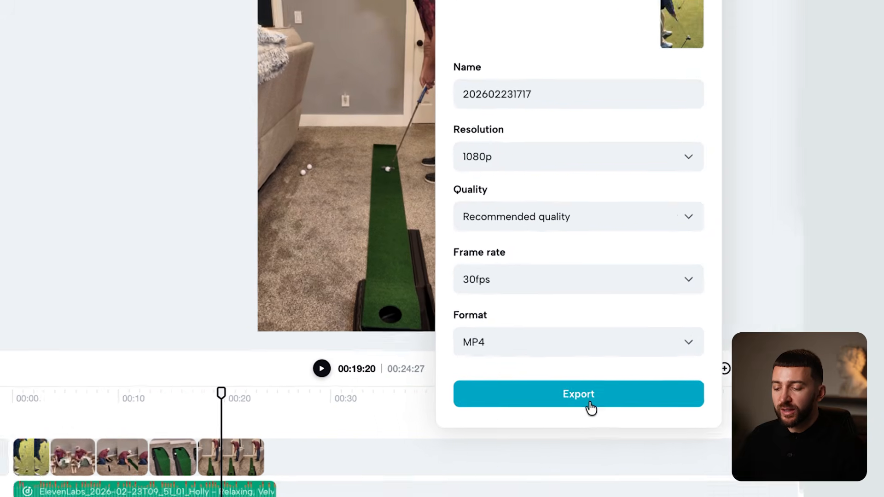
pyautogui.click(541, 399)
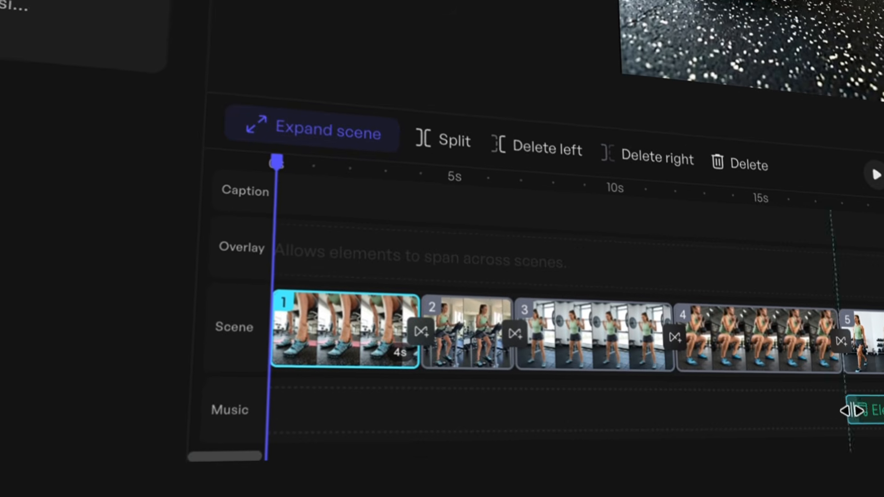
pyautogui.moveTo(850, 409); pyautogui.dragTo(263, 410)
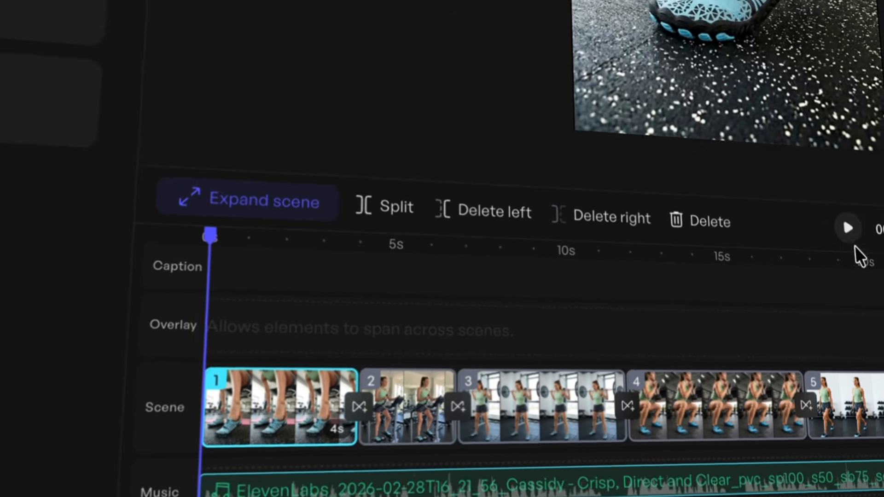
pyautogui.click(875, 174)
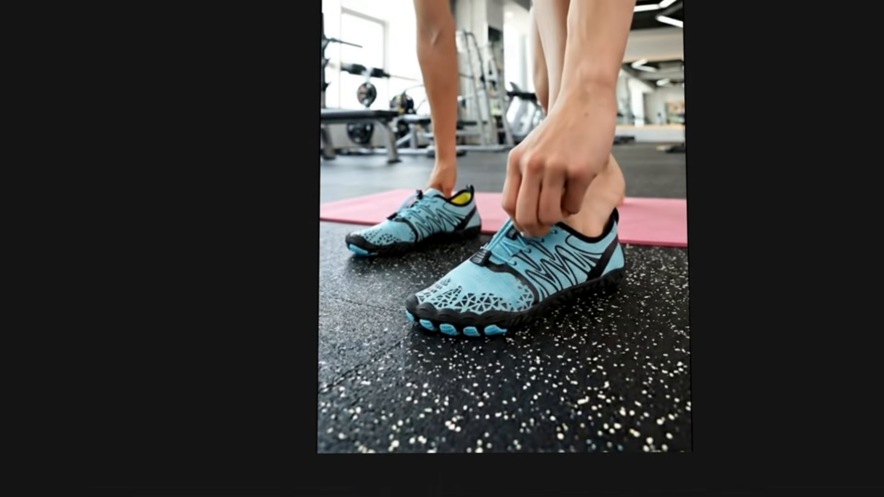
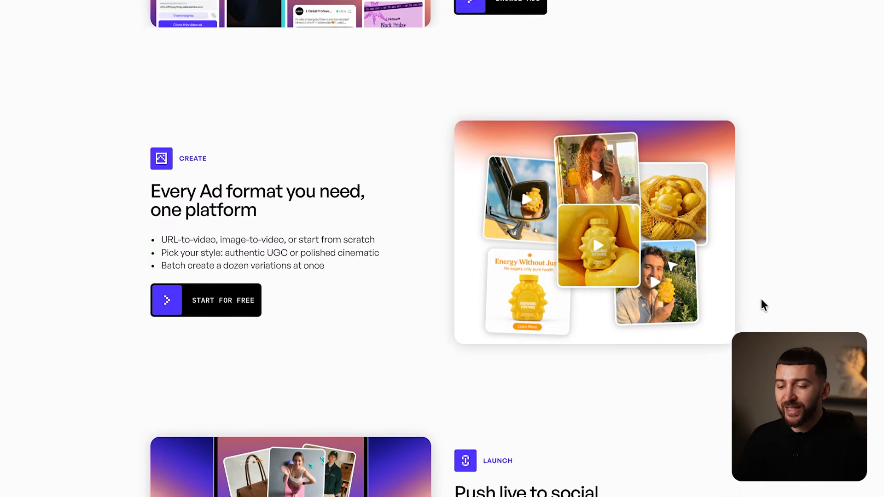
pyautogui.scroll(-10, 75, 158)
# - Browse the ad library's trending Social & UGC Ads down to the Image Ads collection
pyautogui.click(348, 240)
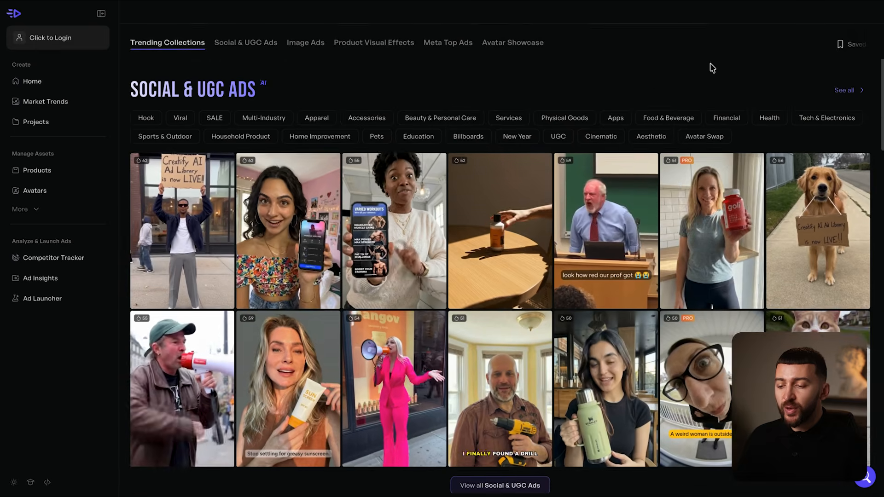
pyautogui.scroll(-1, 710, 67)
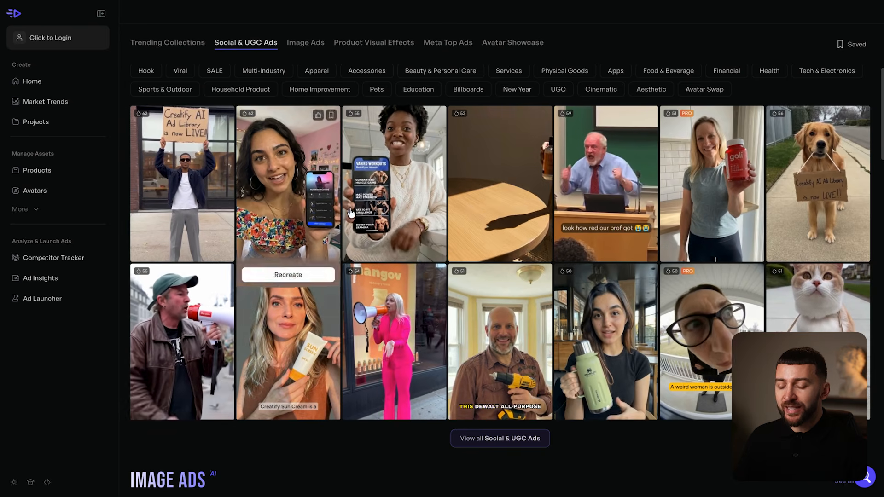
pyautogui.scroll(-5, 779, 221)
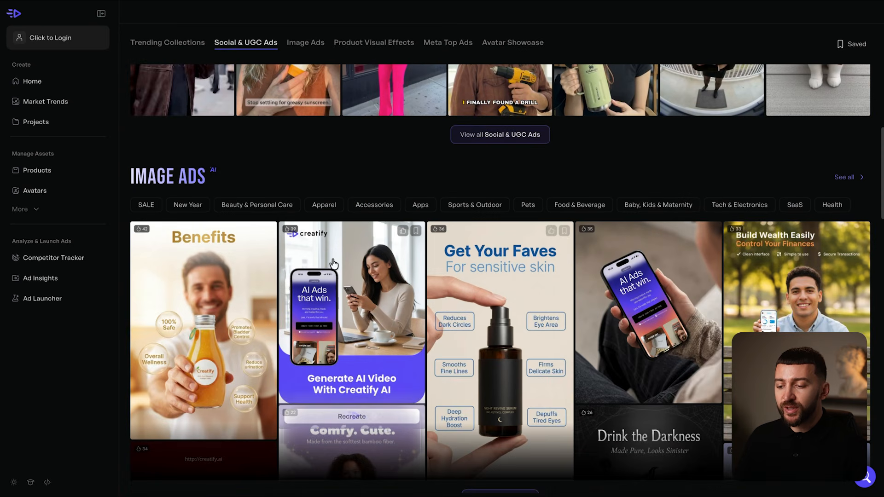
pyautogui.scroll(-3, 192, 264)
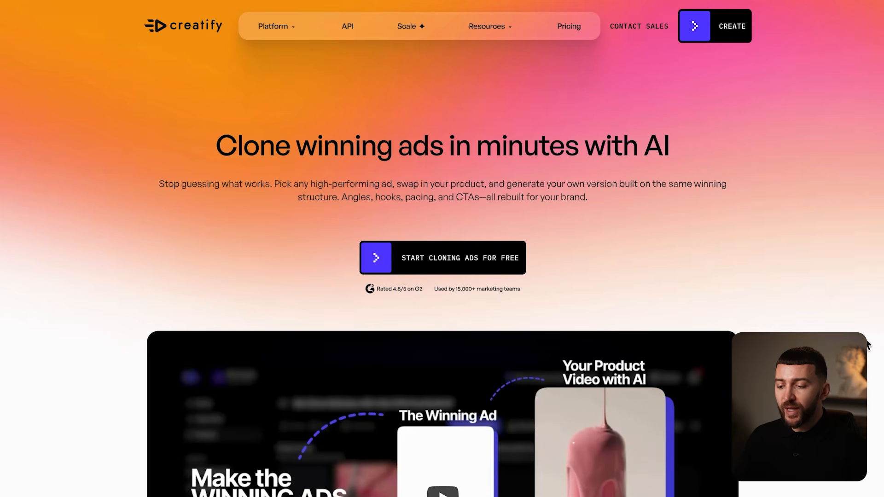
# - Start cloning ads for free and browse the Ad Clone workspace's trending reference ads
pyautogui.scroll(-8, 868, 346)
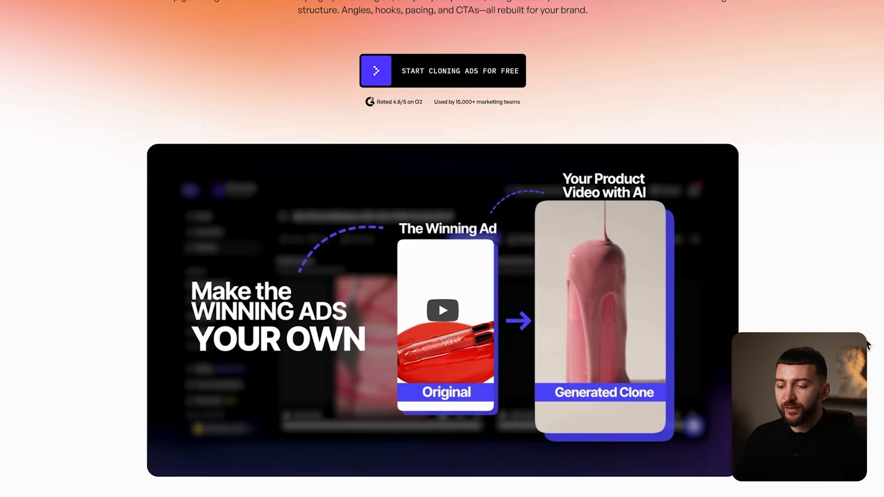
pyautogui.scroll(-10, 869, 345)
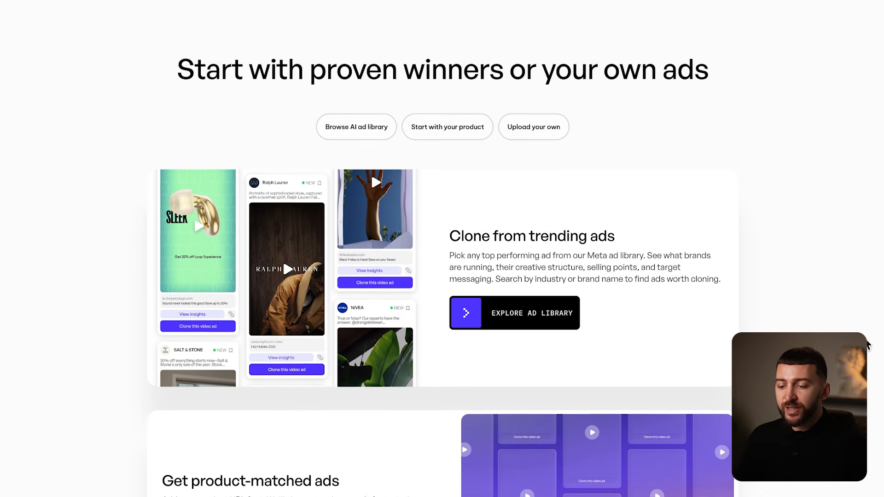
pyautogui.scroll(-11, 868, 345)
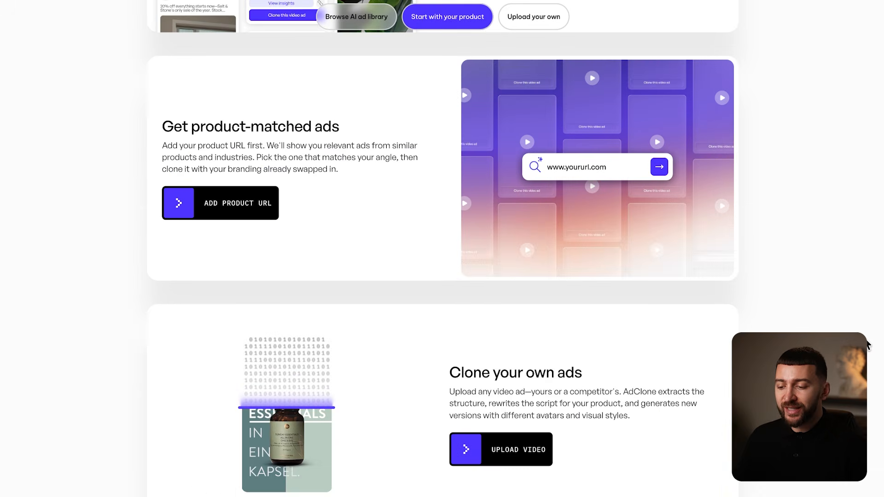
pyautogui.scroll(20, 870, 365)
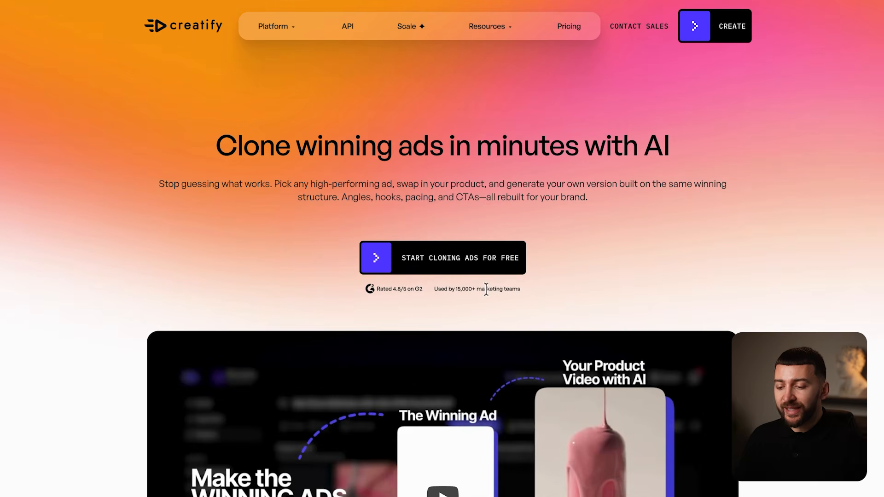
pyautogui.click(442, 266)
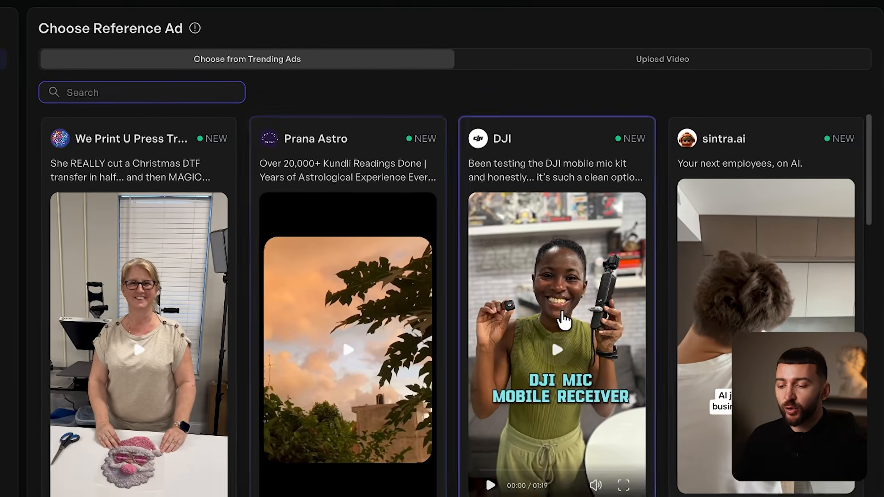
pyautogui.scroll(-6, 773, 255)
pyautogui.scroll(-4, 740, 308)
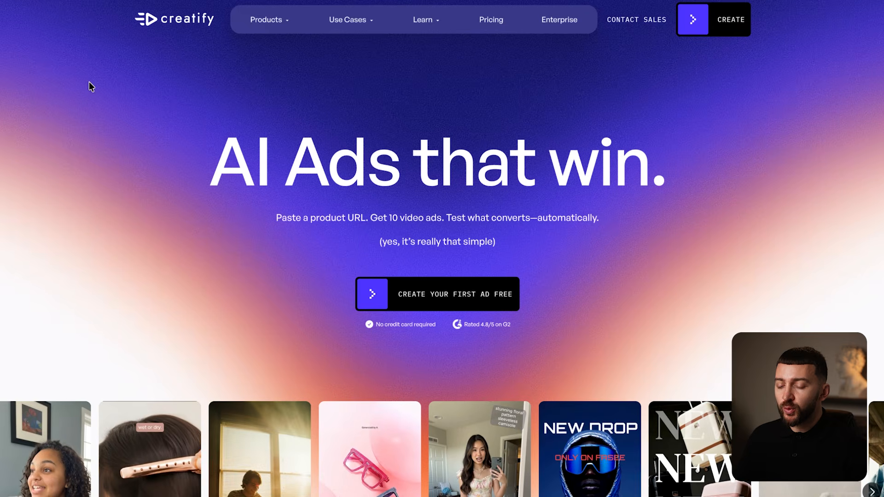
# - Compare the Free $0, Starter $39, Pro $99 and Enterprise plans on the Pricing page
pyautogui.click(496, 25)
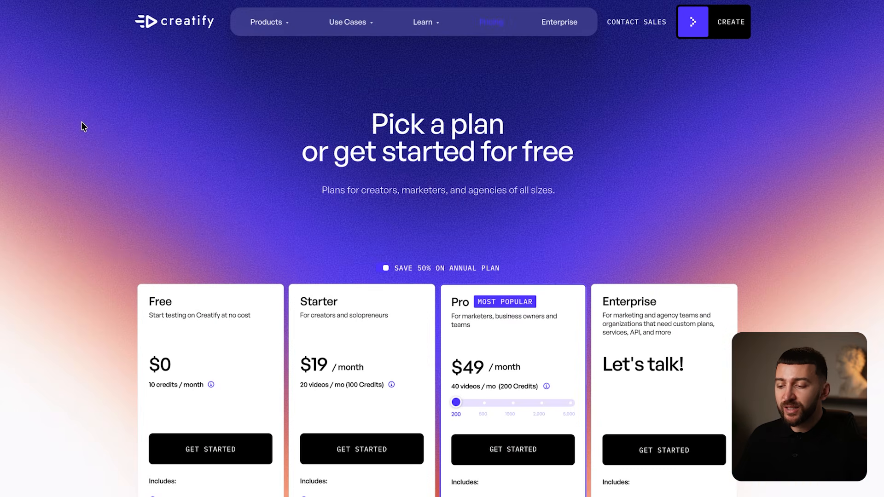
pyautogui.scroll(-5, 81, 123)
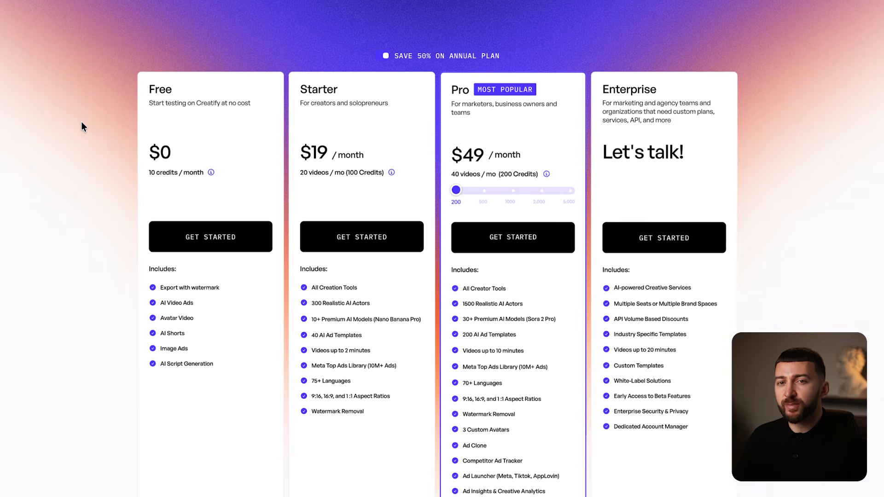
pyautogui.scroll(-1, 81, 122)
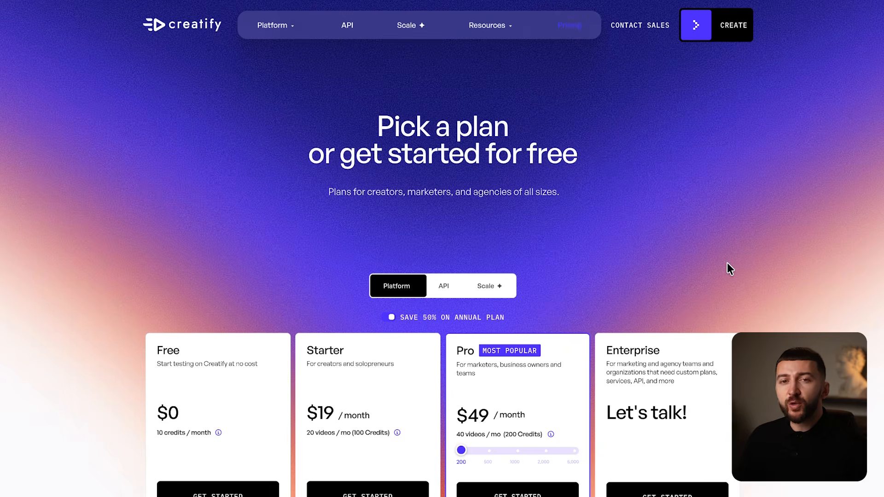
pyautogui.scroll(-5, 728, 262)
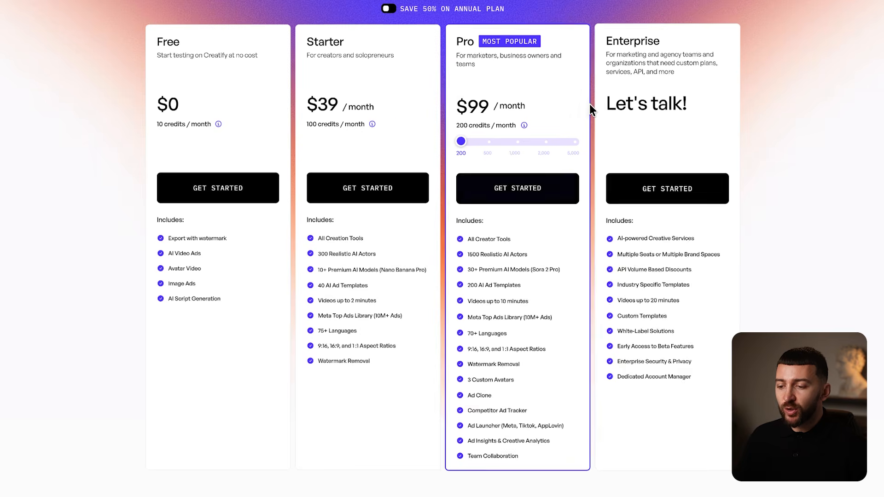
# - Choose the Pro plan at $99/month, sign in, and confirm the upgrade
pyautogui.click(522, 195)
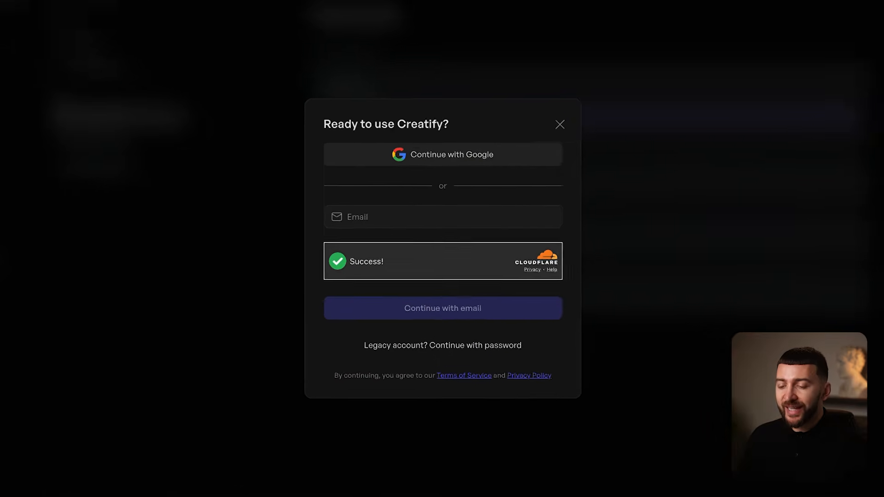
pyautogui.click(533, 215)
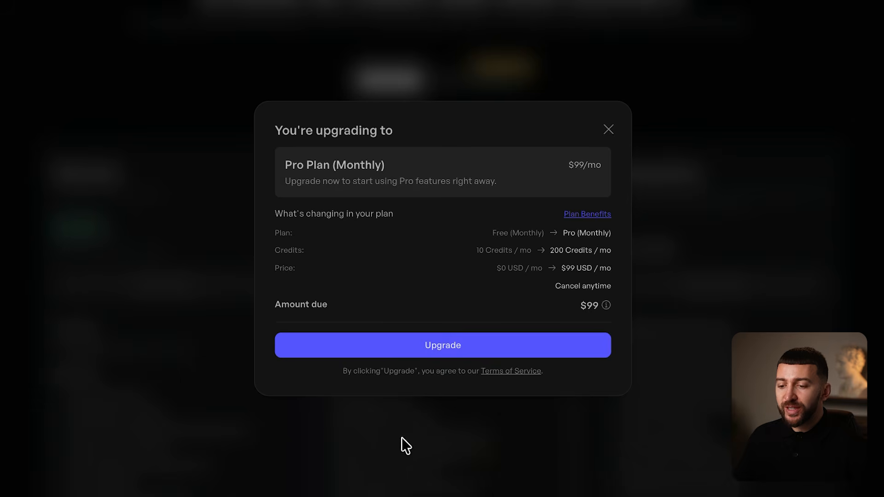
pyautogui.click(443, 352)
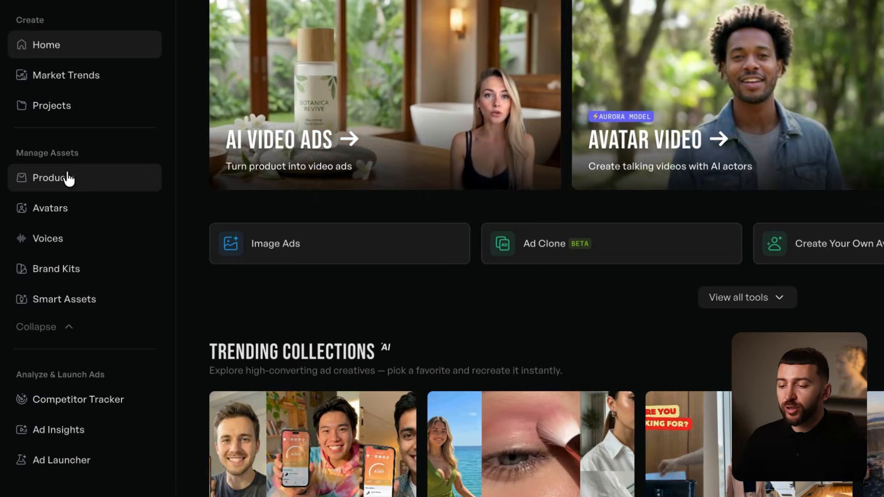
# - Create a new product by importing and analyzing the pasted AliExpress shoe link
pyautogui.click(67, 179)
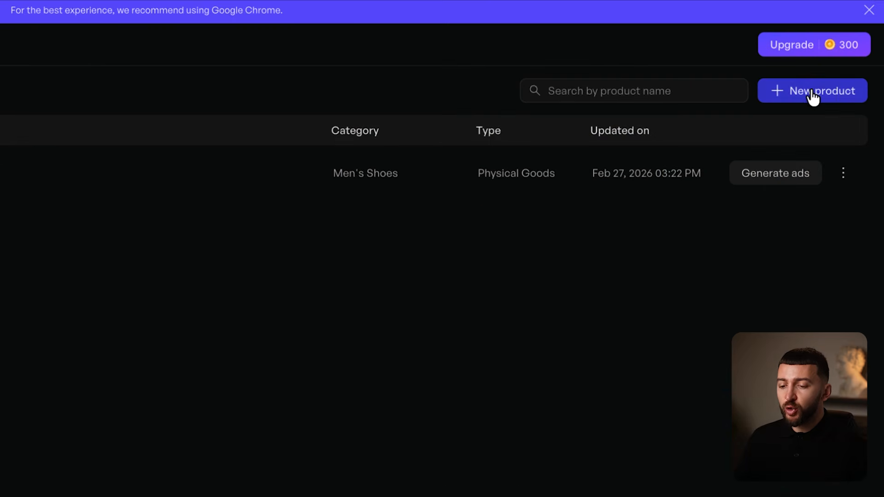
pyautogui.click(813, 92)
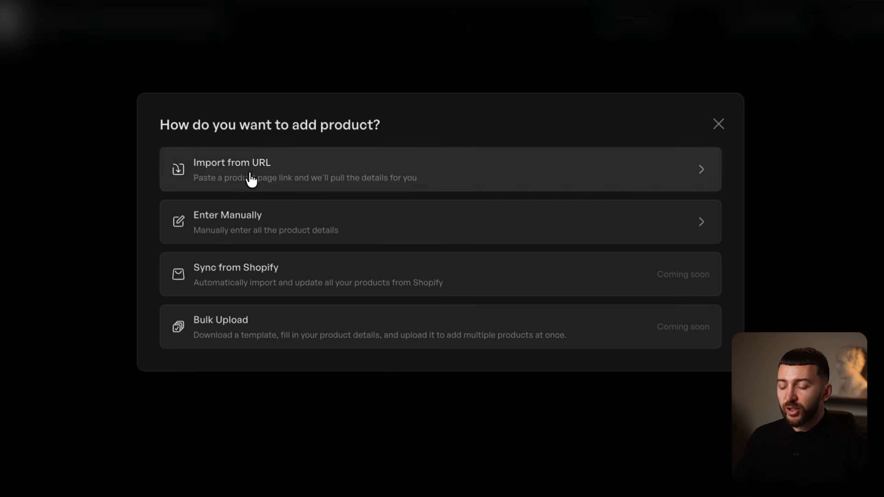
pyautogui.click(265, 175)
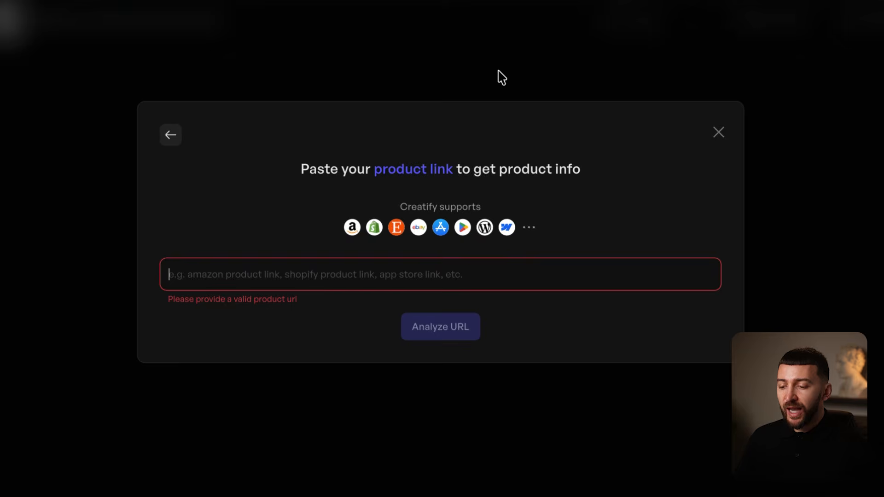
pyautogui.hotkey('ctrl', 'v')
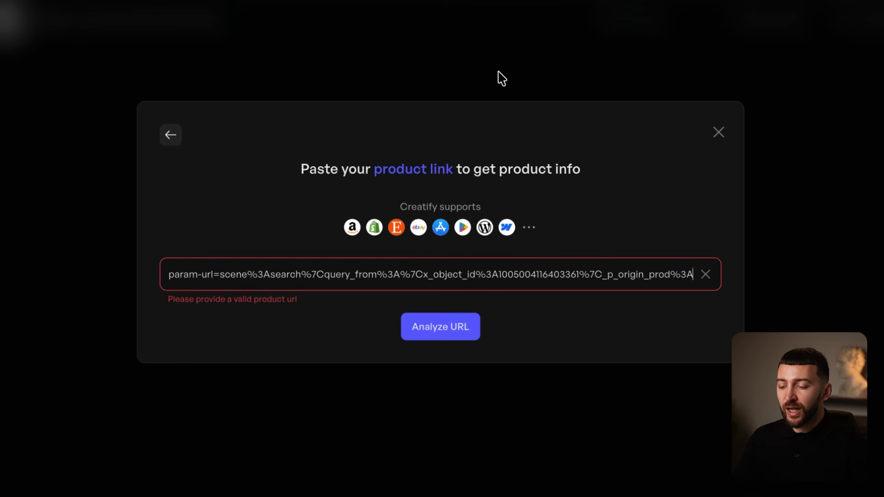
pyautogui.click(660, 342)
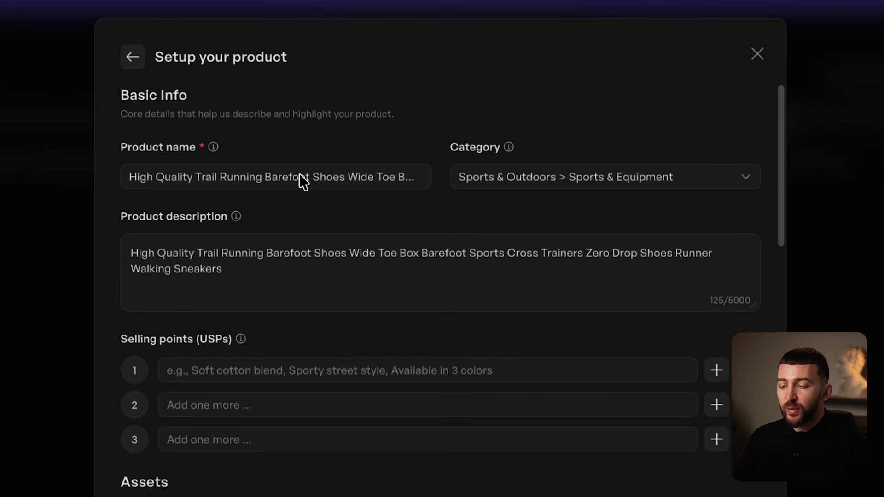
# - Edit the product name, replacing 'Barefoot' with 'weight' and adding '& breathable'
pyautogui.doubleClick(299, 176)
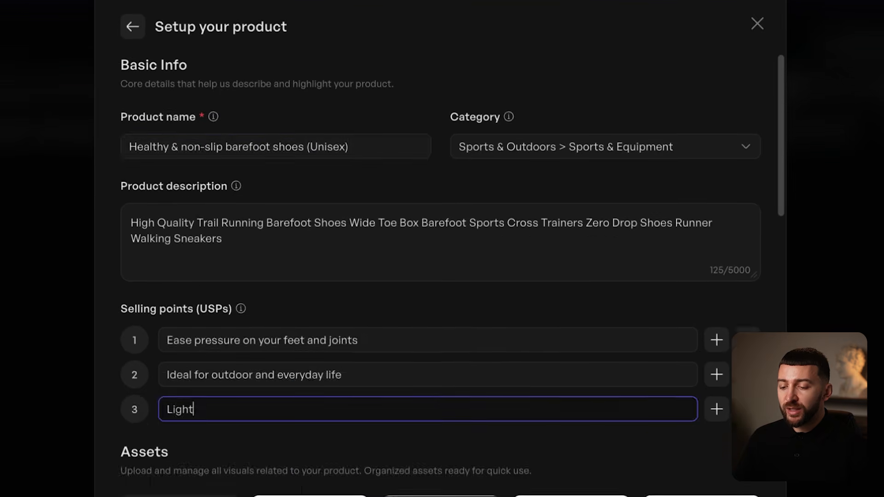
pyautogui.write('weight')
pyautogui.scroll(-5, 442, 249)
pyautogui.write('& breathable')
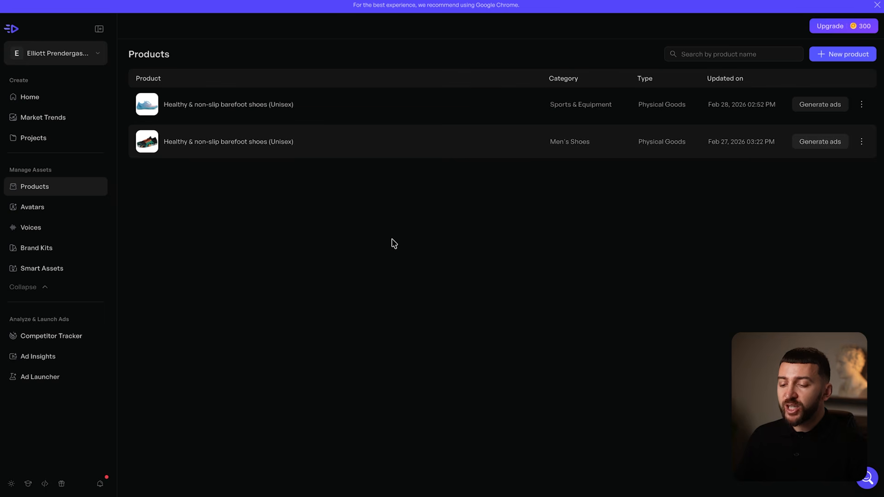
# - Open Ad Clone from Home and select the new barefoot shoe product
pyautogui.click(45, 98)
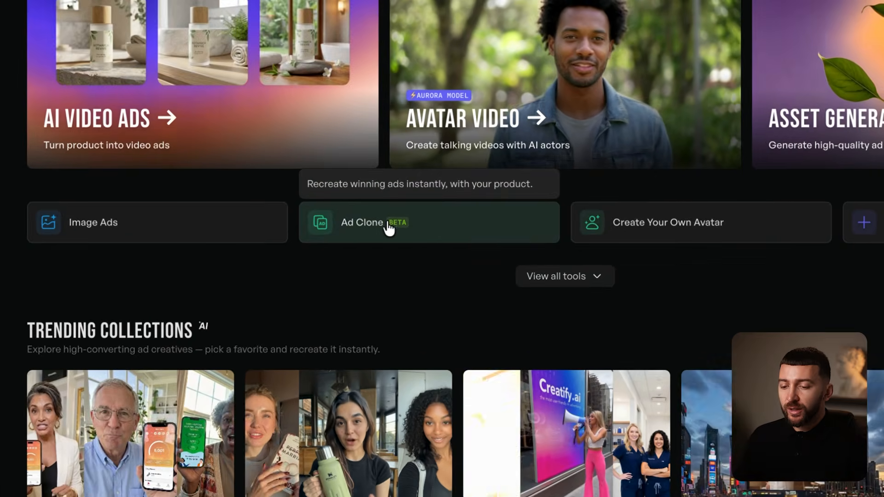
pyautogui.click(371, 230)
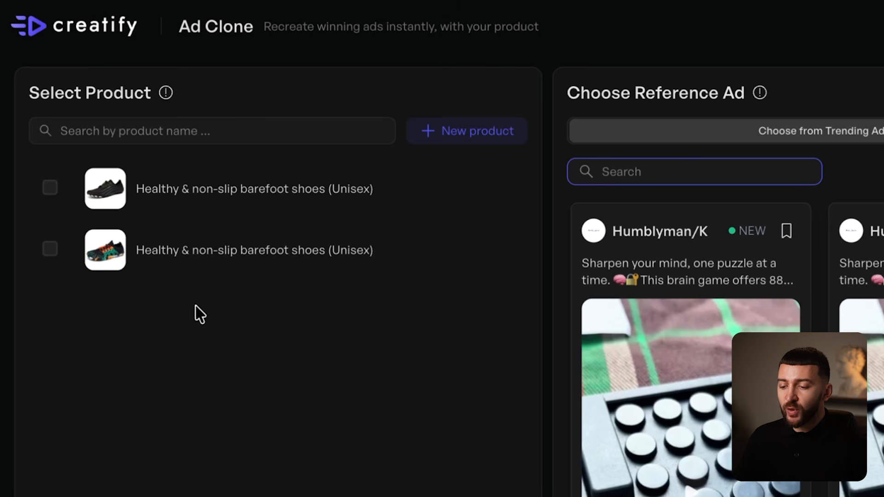
pyautogui.click(49, 188)
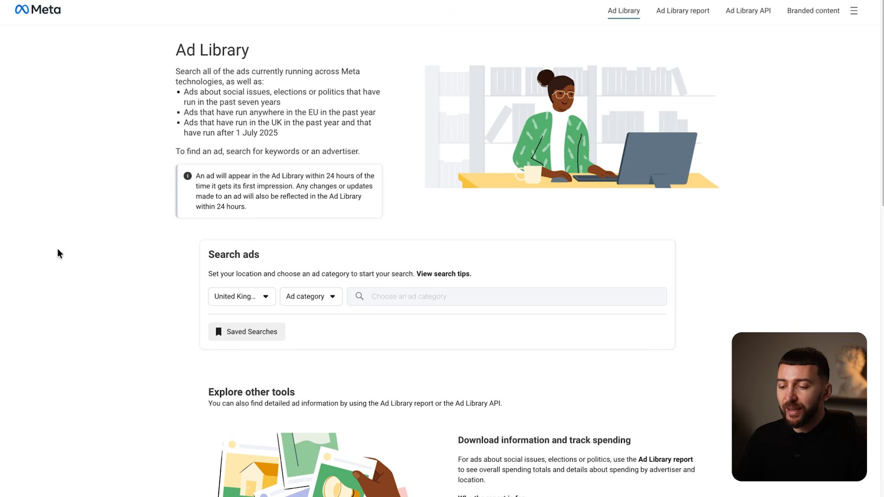
# - Search all countries and all ads for 'bearefoot' and open the Bearefoot advertiser
pyautogui.click(237, 299)
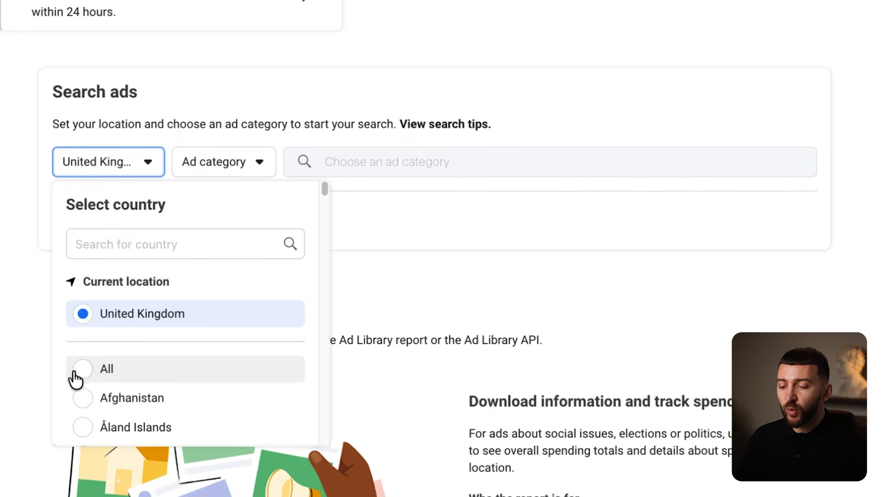
pyautogui.click(79, 373)
pyautogui.click(182, 178)
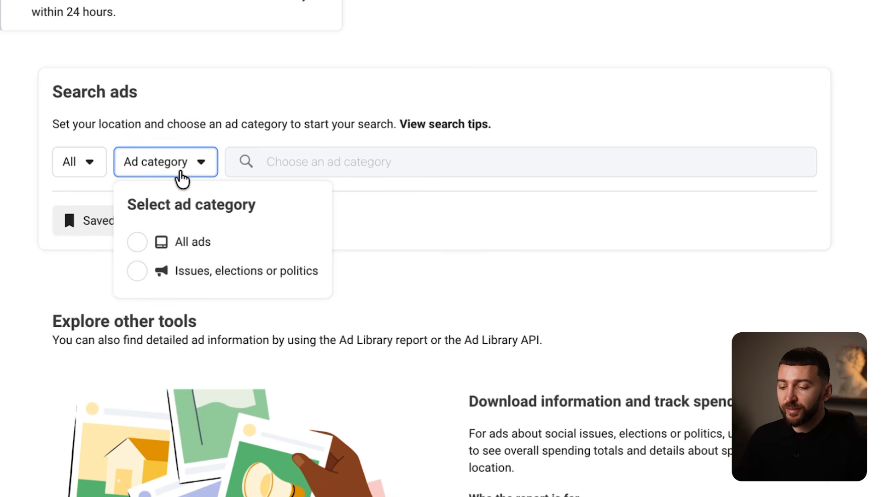
pyautogui.click(147, 241)
pyautogui.click(341, 162)
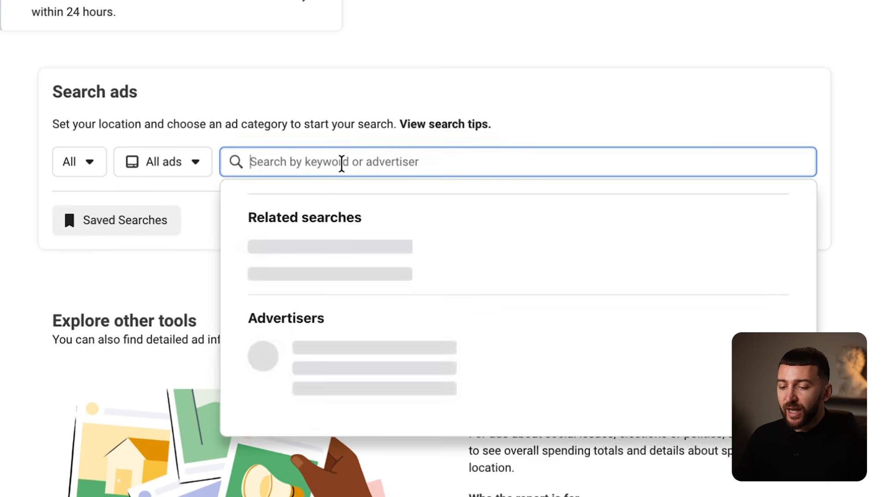
pyautogui.write('bearefoot')
pyautogui.click(366, 323)
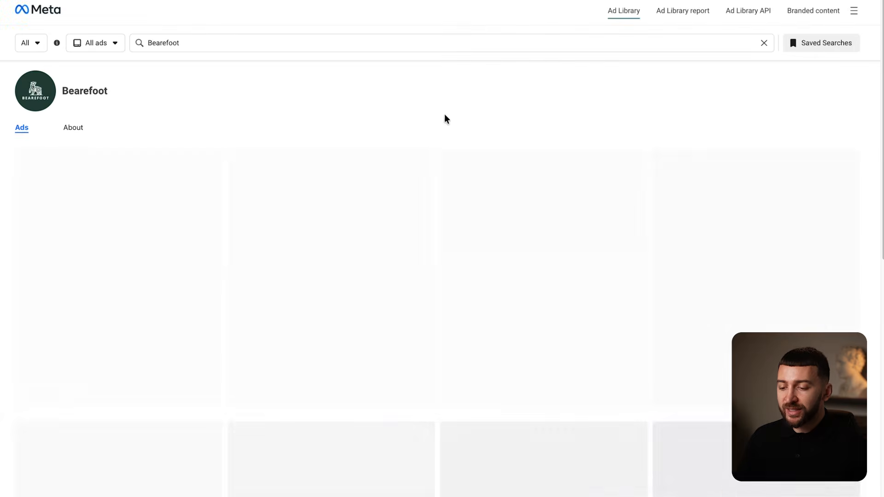
# - Preview the white-and-yellow shoe video ad and open its ad details
pyautogui.scroll(-1, 455, 109)
pyautogui.scroll(-10, 455, 109)
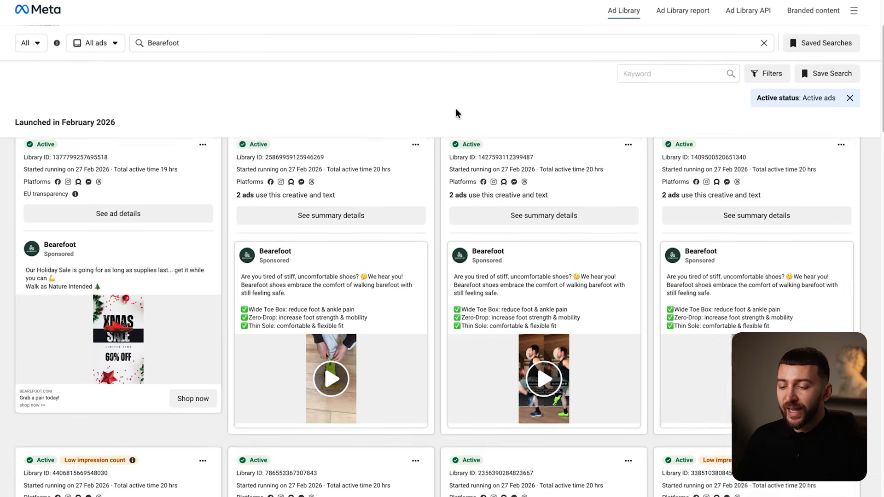
pyautogui.scroll(-8, 455, 108)
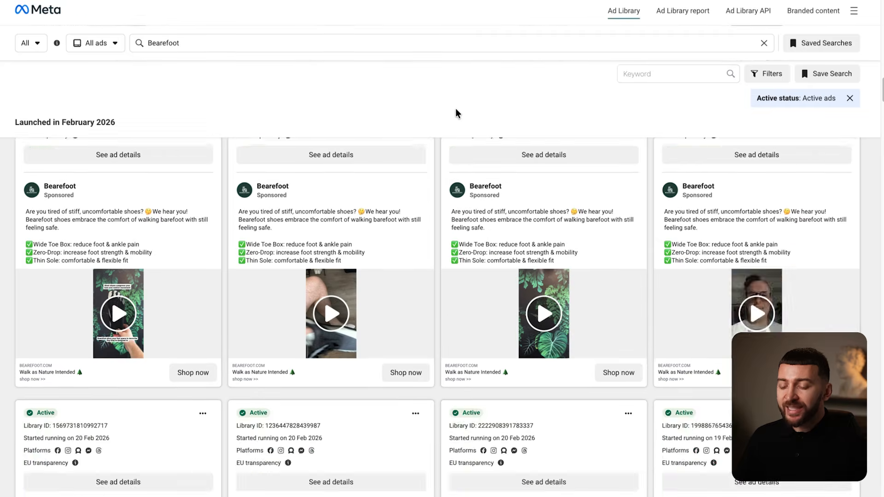
pyautogui.scroll(-14, 455, 109)
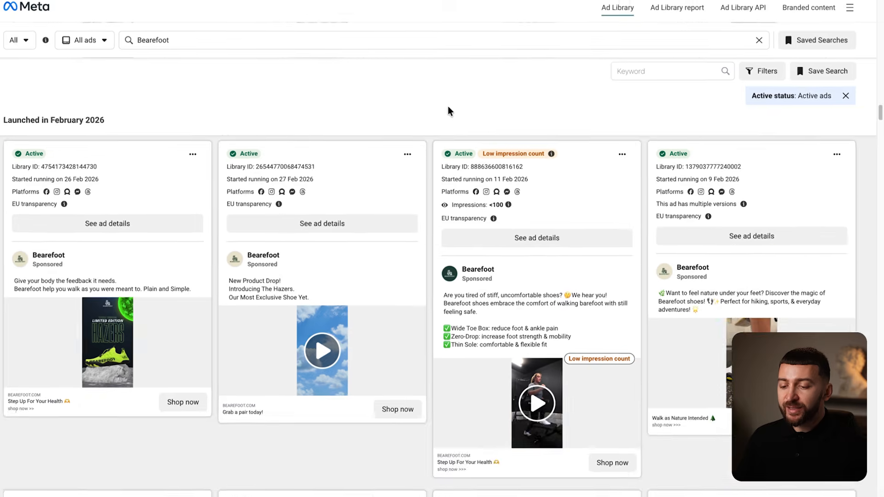
pyautogui.click(762, 371)
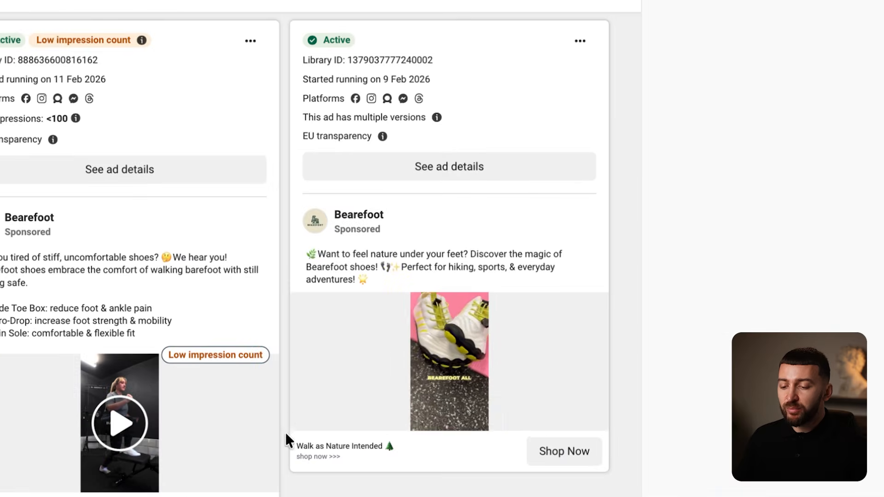
pyautogui.click(305, 415)
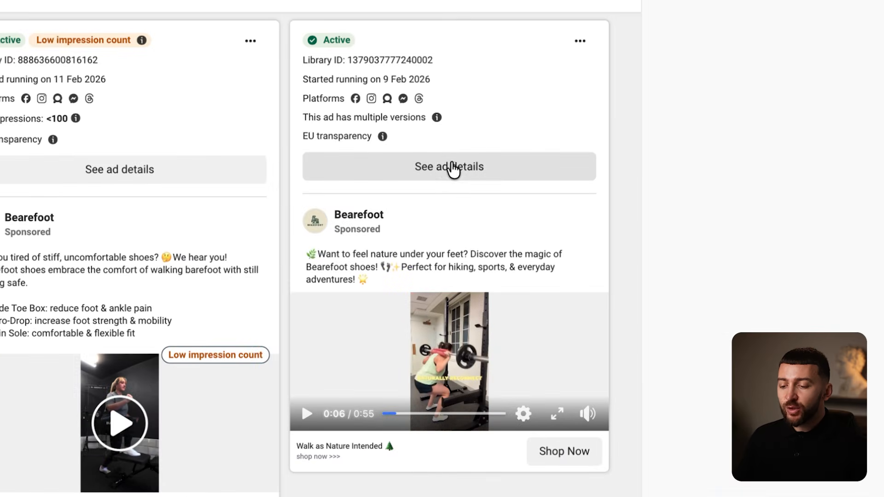
pyautogui.click(449, 168)
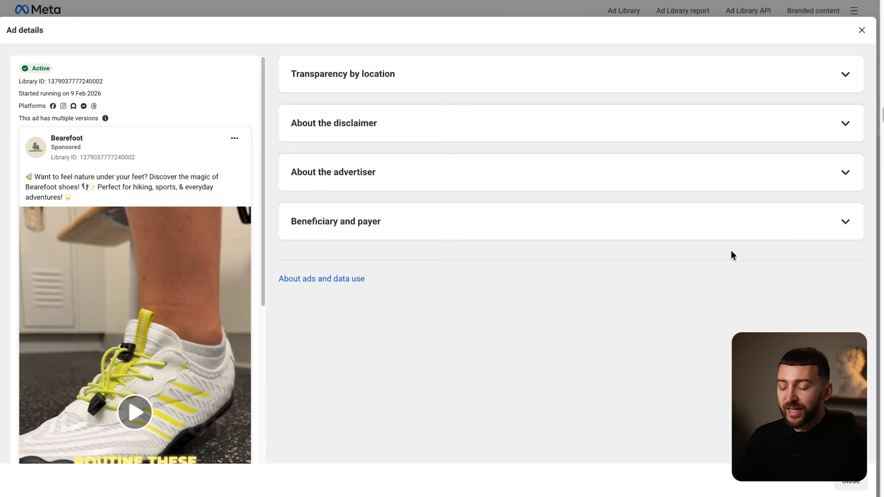
# - Extract the ad video's source address with Inspect and download the original video file
pyautogui.scroll(-5, 148, 266)
pyautogui.rightClick(163, 267)
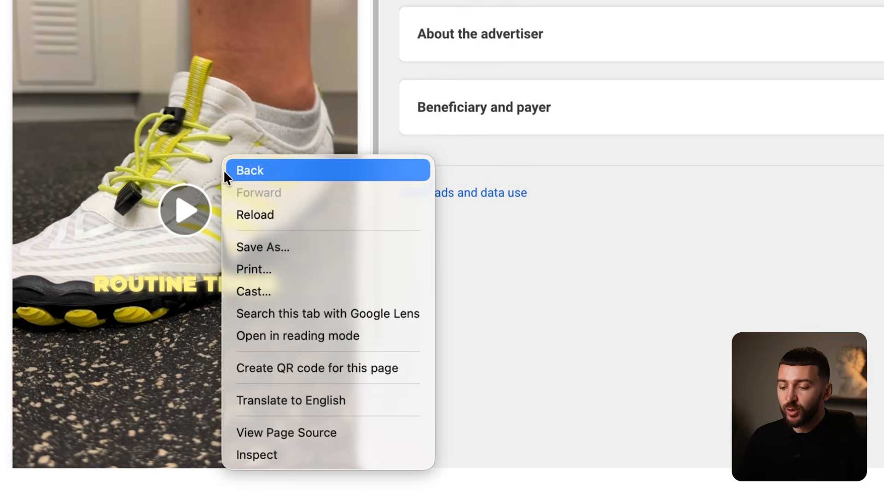
pyautogui.click(272, 455)
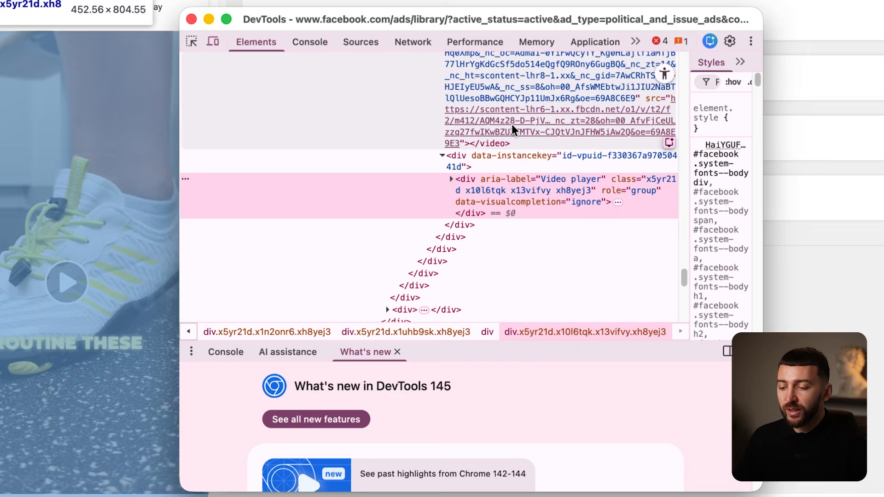
pyautogui.click(512, 124)
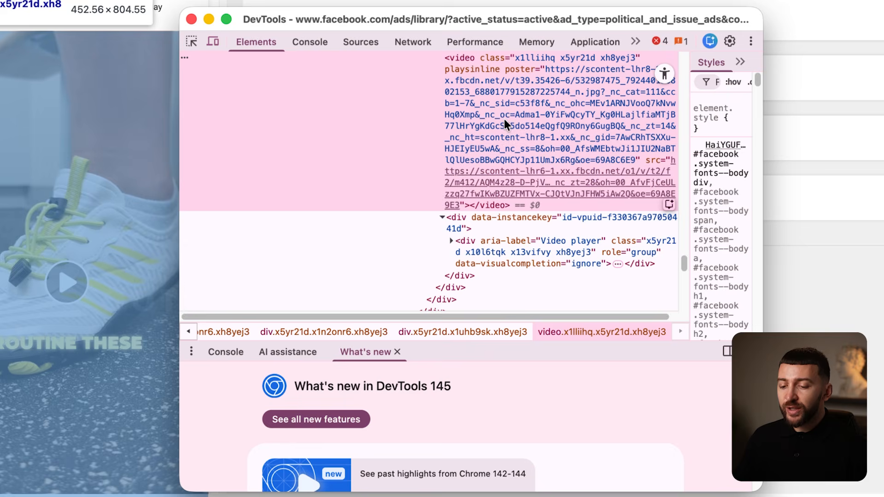
pyautogui.doubleClick(507, 178)
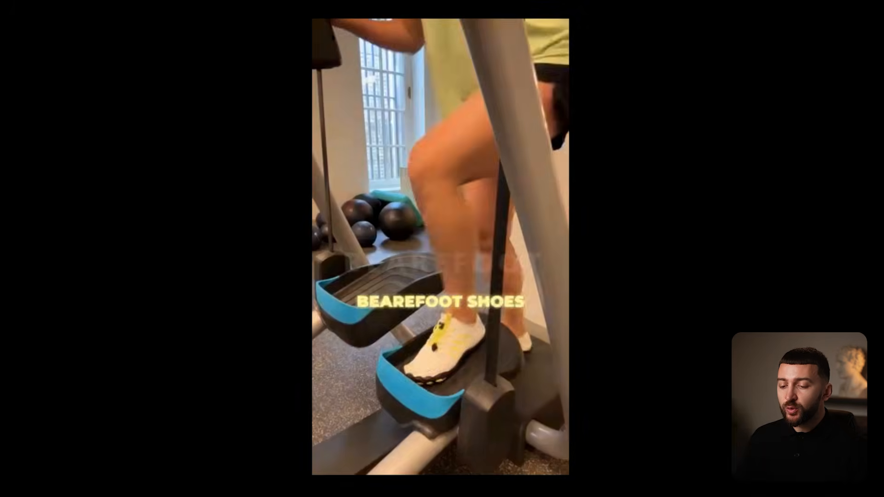
pyautogui.click(329, 441)
pyautogui.click(555, 442)
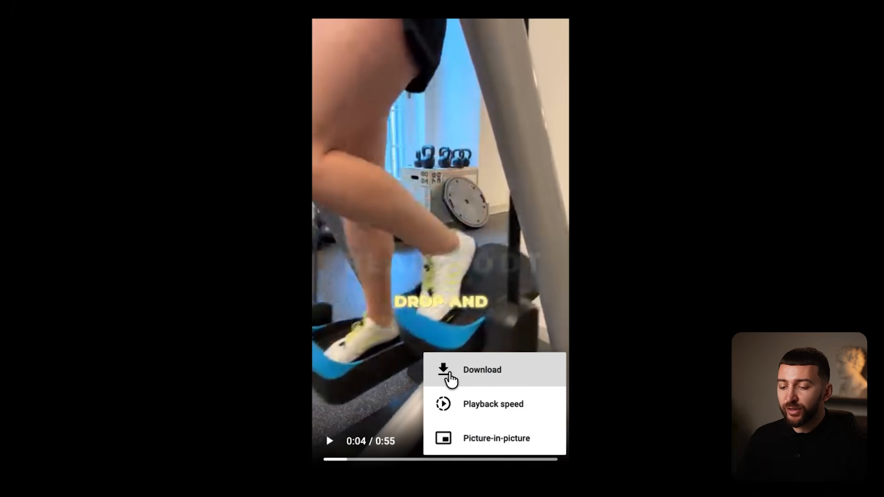
pyautogui.click(456, 378)
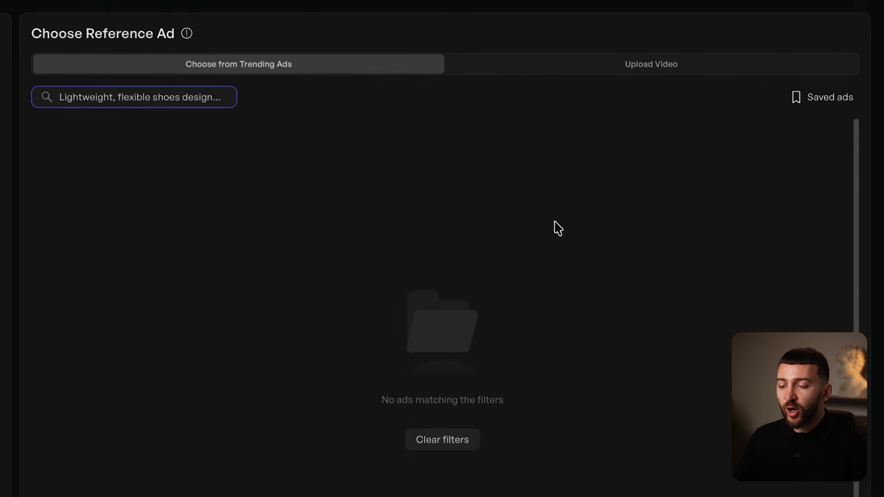
# - Upload the downloaded Bearefoot mp4 as the reference video and generate the cloned ad
pyautogui.click(643, 69)
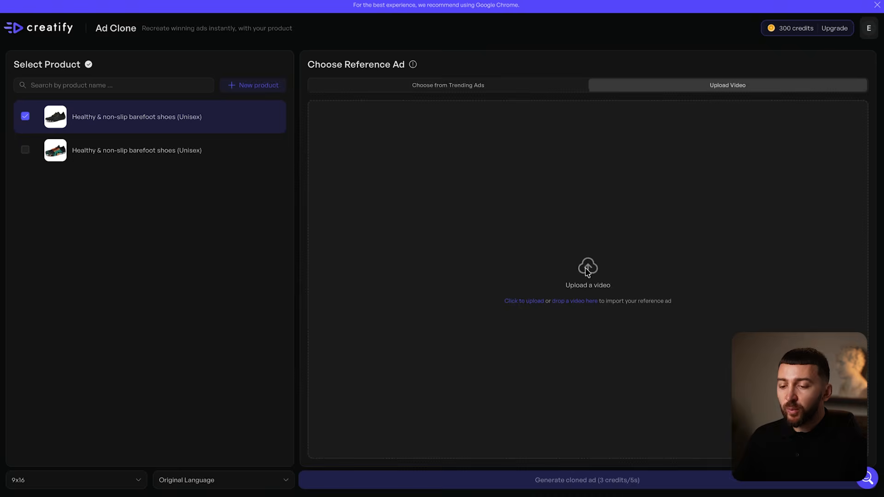
pyautogui.click(588, 272)
pyautogui.click(299, 155)
pyautogui.click(670, 327)
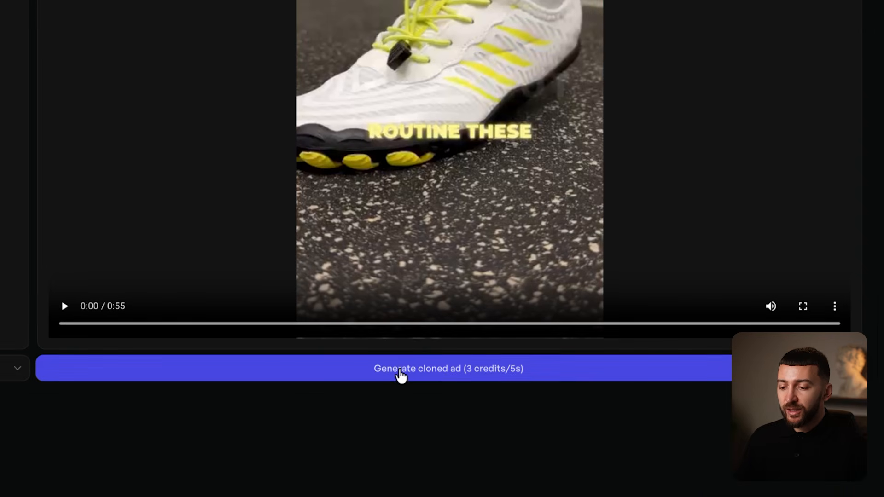
pyautogui.click(400, 374)
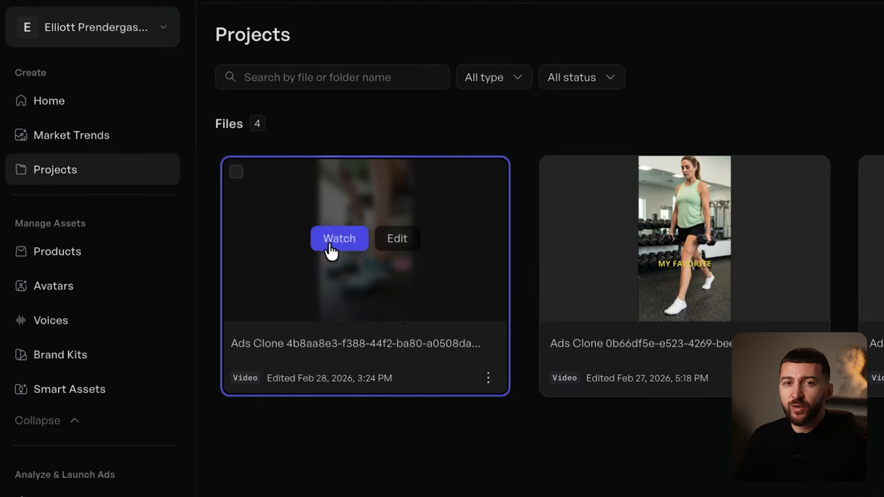
# - Watch the new Ads Clone from Projects, then open it in the editor
pyautogui.click(331, 244)
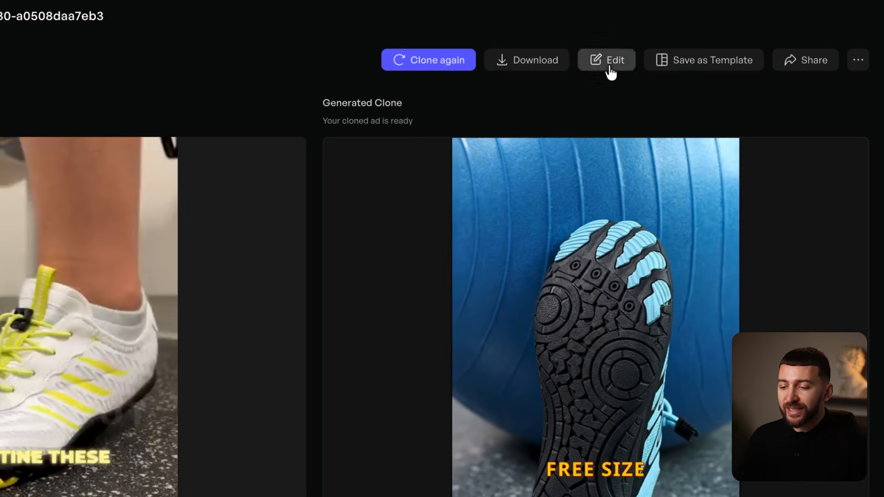
pyautogui.click(611, 70)
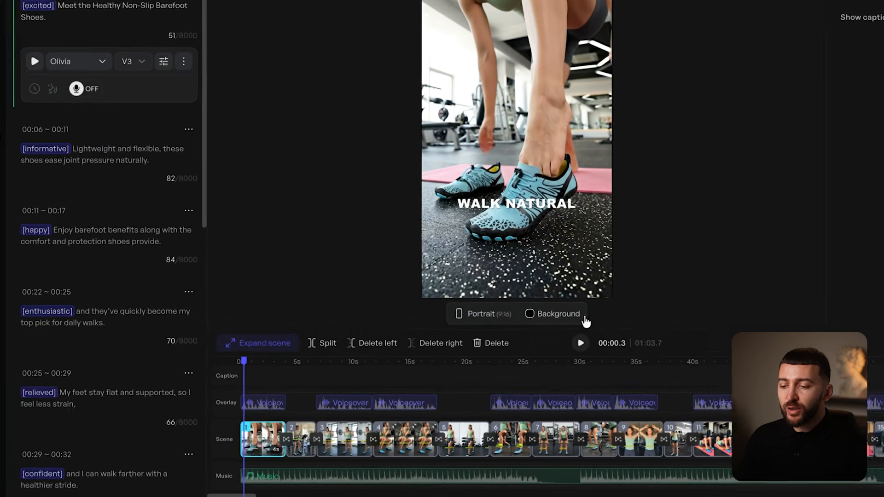
# - Delete the html overlay clip from scene 1
pyautogui.moveTo(263, 443)
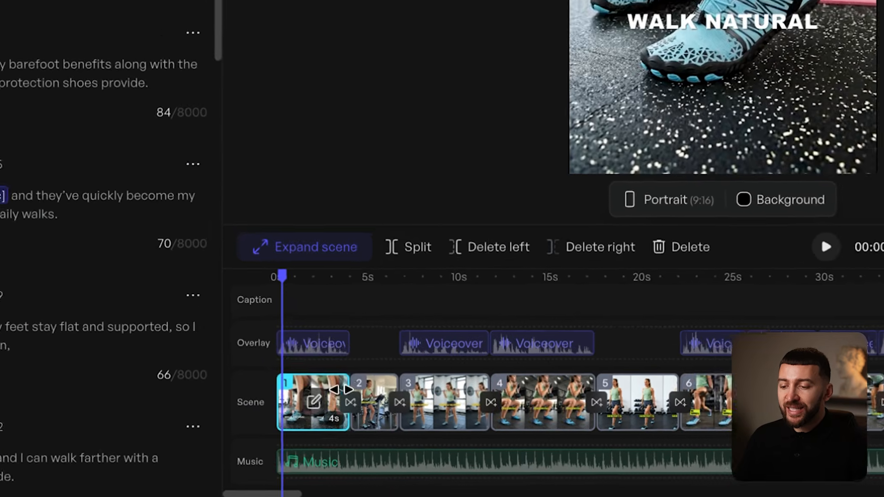
pyautogui.click(322, 396)
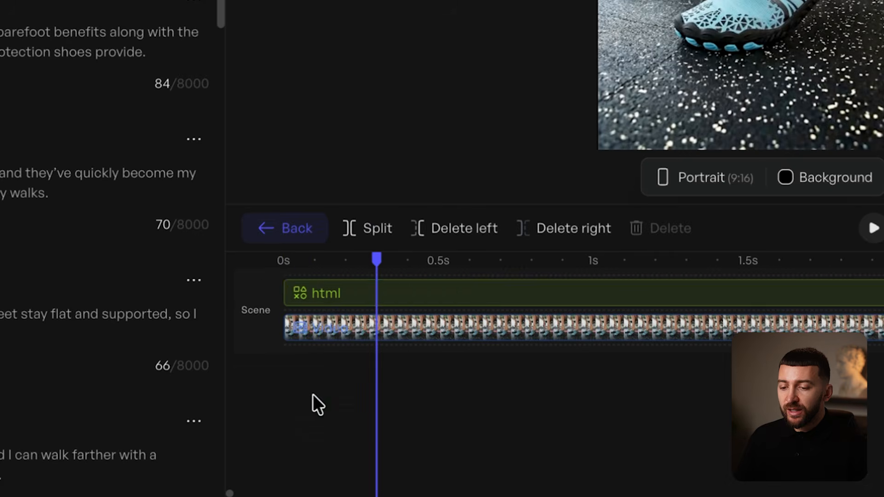
pyautogui.click(328, 299)
pyautogui.press('Delete')
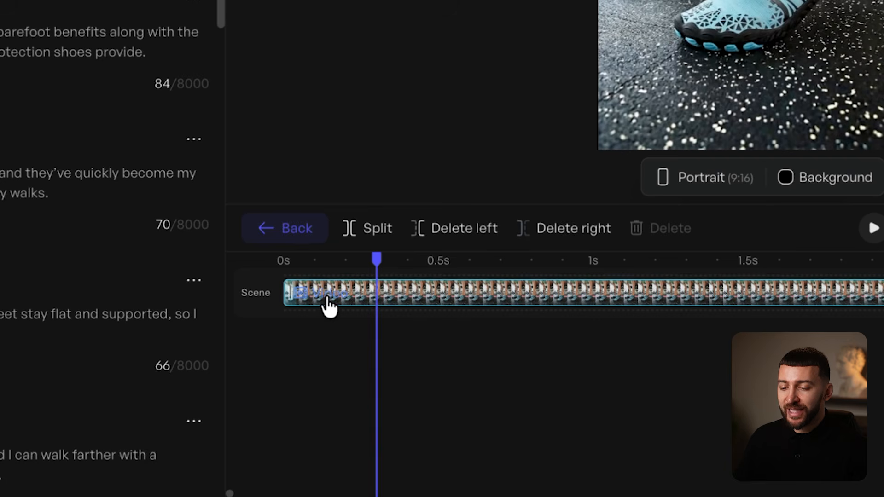
# - Back on the full timeline, delete the background music track
pyautogui.click(304, 242)
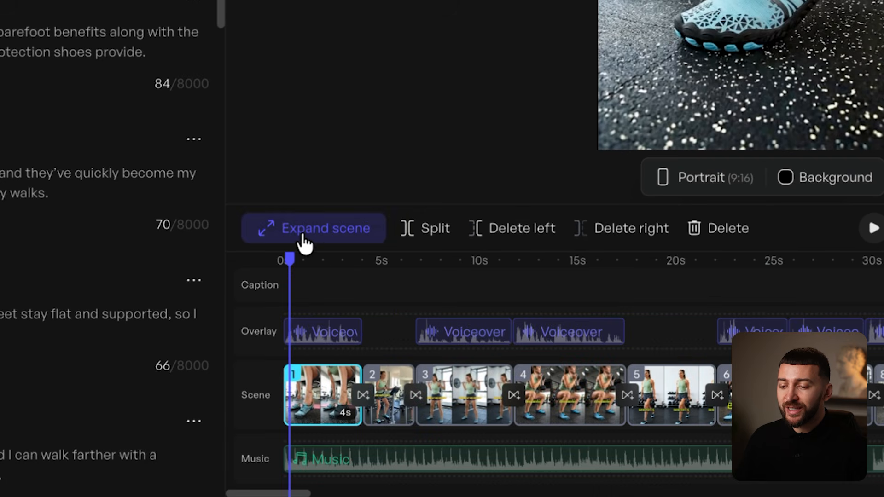
pyautogui.click(516, 464)
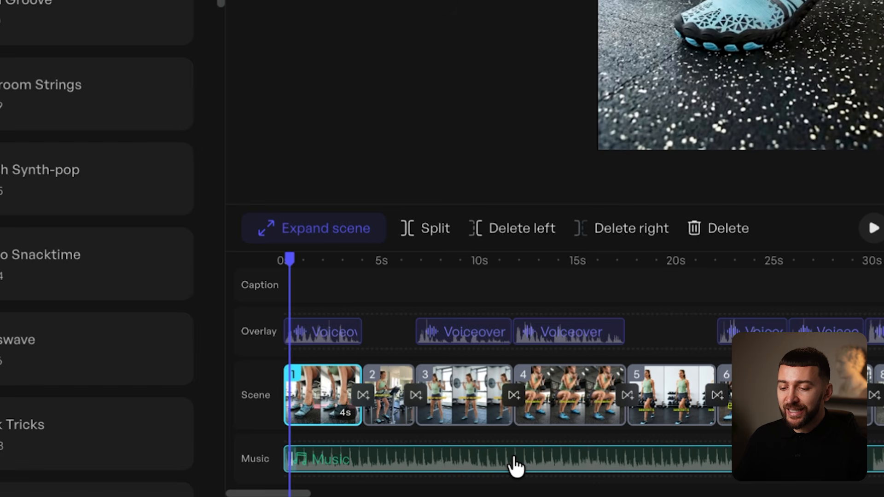
pyautogui.press('Delete')
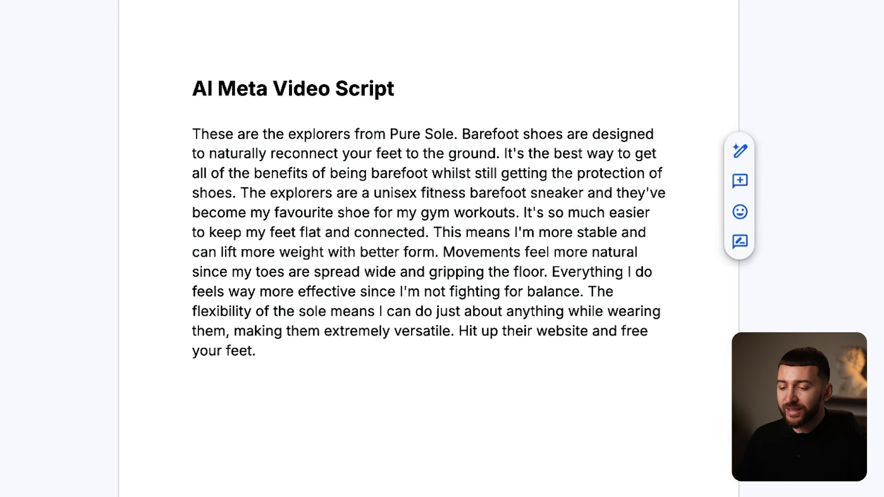
pyautogui.click(368, 366)
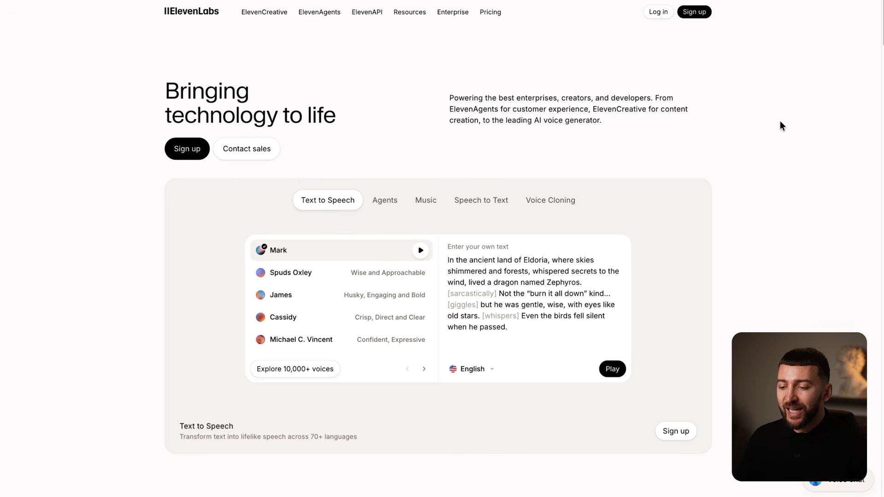
# - Open ElevenLabs' Text to Speech editor and paste the 776-character Pure Sole script
pyautogui.click(492, 14)
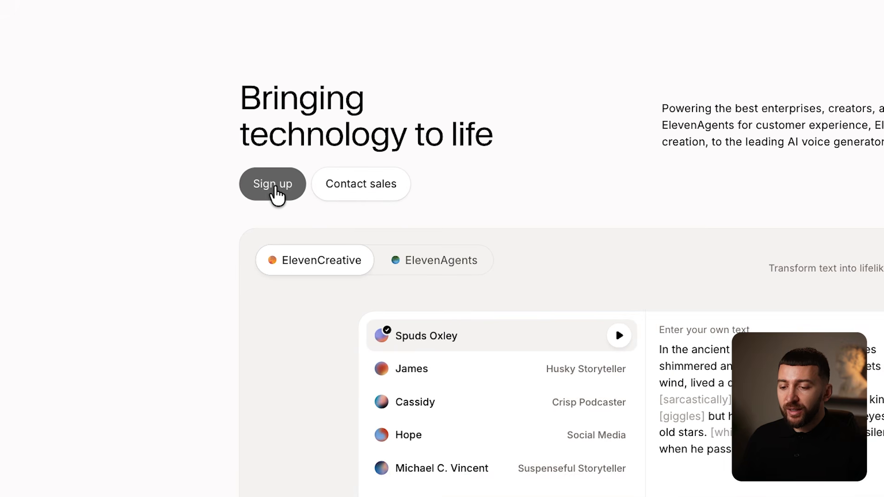
pyautogui.click(274, 187)
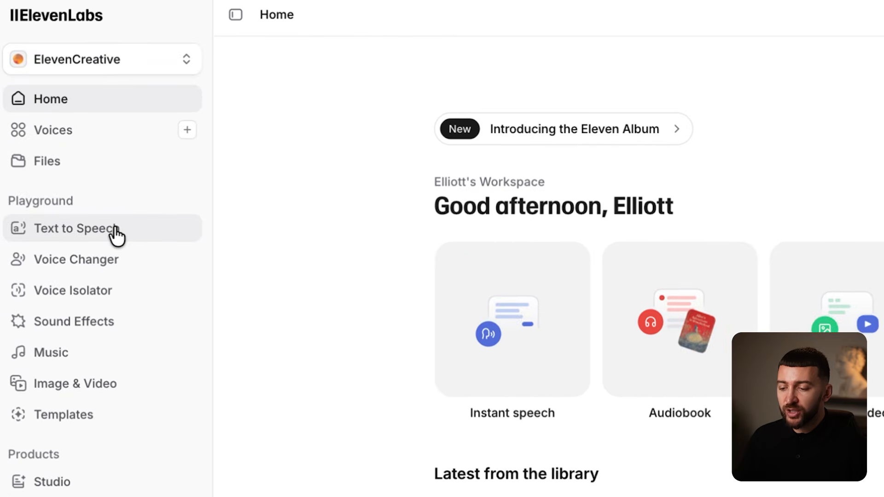
pyautogui.click(116, 230)
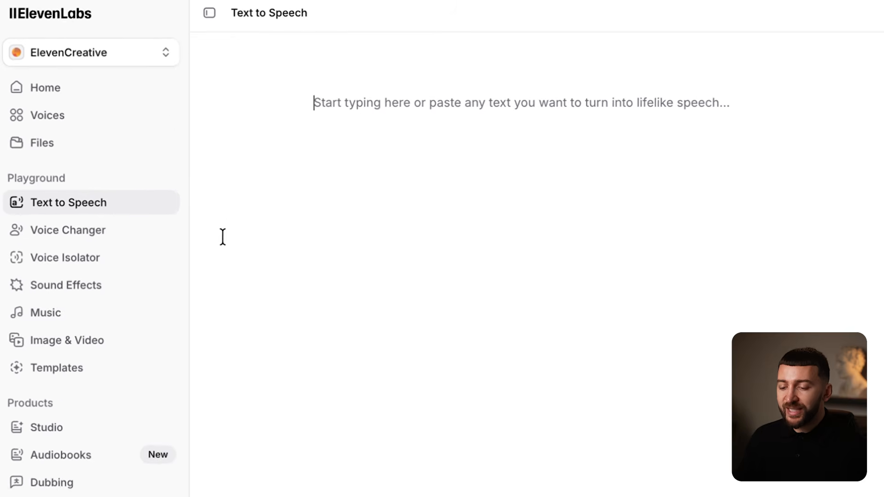
pyautogui.write('These are the explorers from Pure Sole. Barefoot shoes are designed to naturally reconnect your feet to the ground. It’s the best way to get all of the benefits of being barefoot whilst still getting the protection of shoes. The explorers are a unisex fitness barefoot sneaker and they’ve become my favourite shoe for my gym workouts. It’s so much easier to keep my feet flat and connected. This means I’m more stable and can lift more weight with better form. Movements feel more natural since my toes are spread wide and gripping the floor. Everything I do feels way more effective since I’m not fighting for balance. The flexibility of the sole means I can do just about anything while wearing them, making them extremely versatile. Hit up their website and free your feet.')
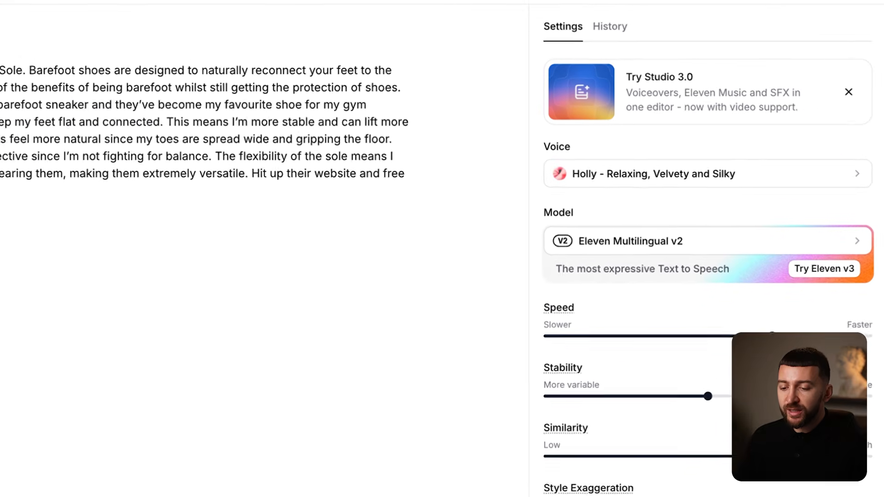
# - Clear the 'british' voice search, filter to English, preview voices, and choose Siren
pyautogui.click(789, 180)
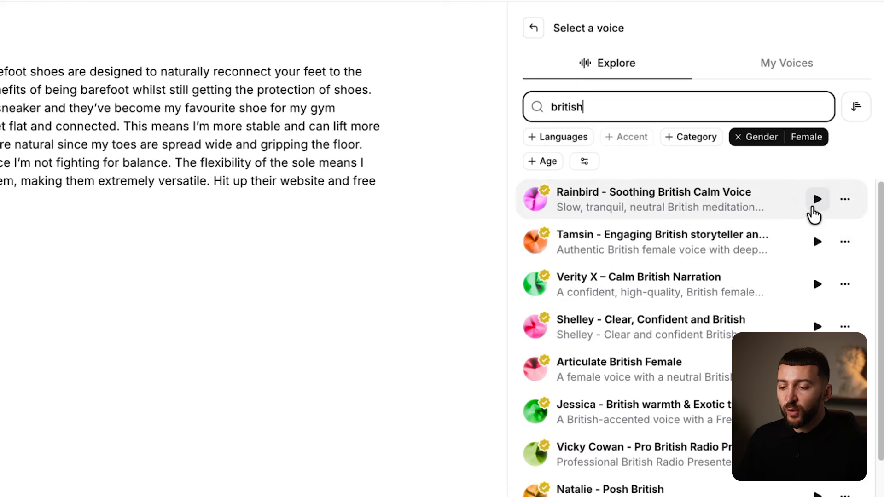
pyautogui.doubleClick(784, 111)
pyautogui.press('BackSpace')
pyautogui.click(559, 137)
pyautogui.write('em')
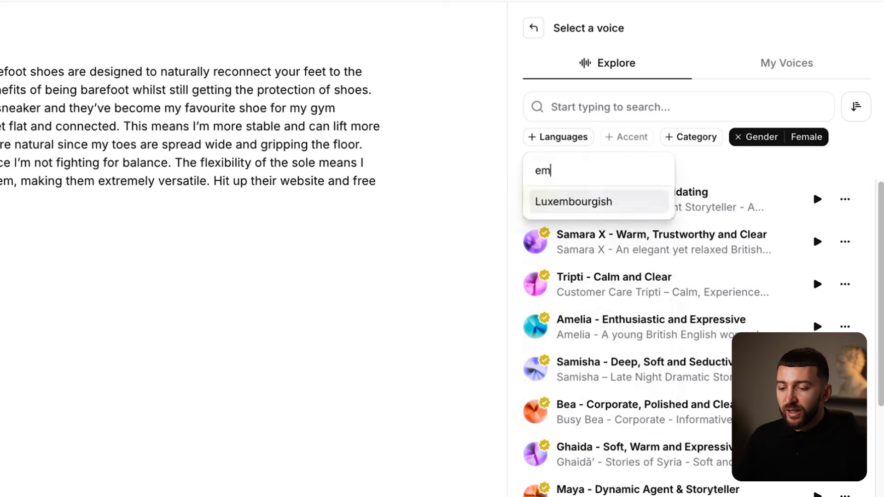
pyautogui.press('BackSpace')
pyautogui.write('ng')
pyautogui.click(576, 225)
pyautogui.click(818, 242)
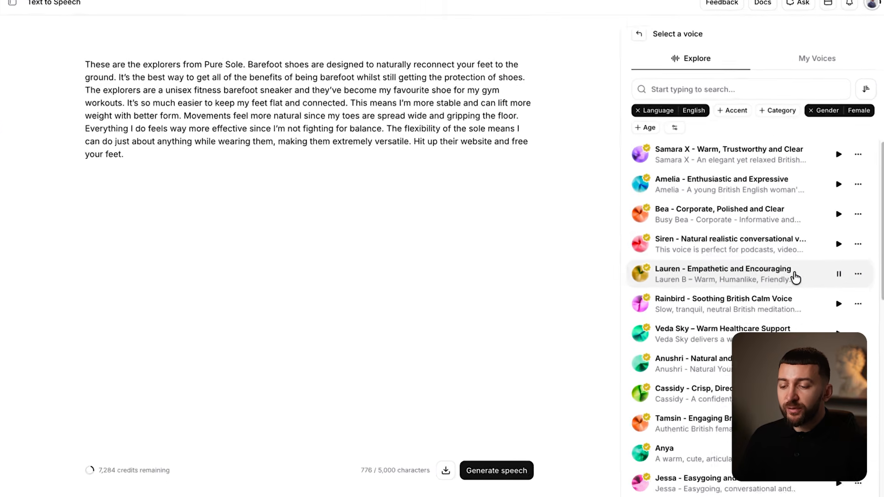
pyautogui.click(731, 339)
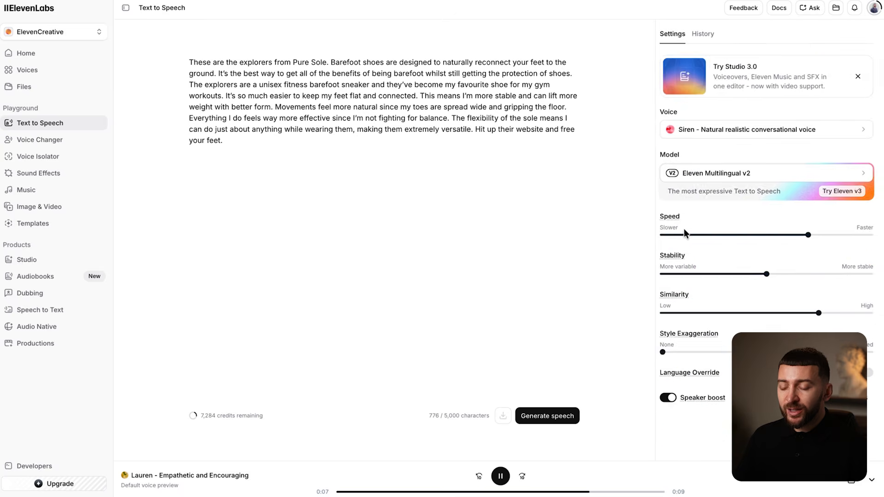
# - Generate the speech, then set speed 1.05 and style exaggeration 5% and regenerate
pyautogui.click(506, 374)
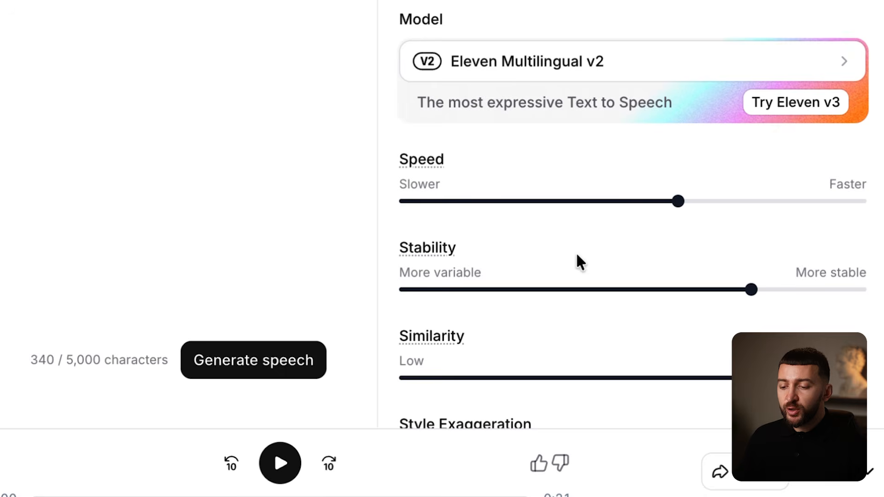
pyautogui.moveTo(681, 201); pyautogui.dragTo(723, 207)
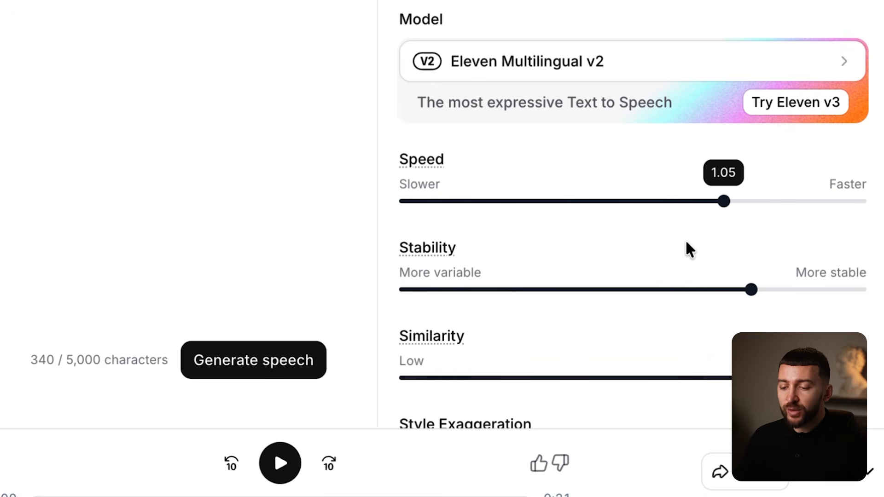
pyautogui.scroll(-3, 687, 249)
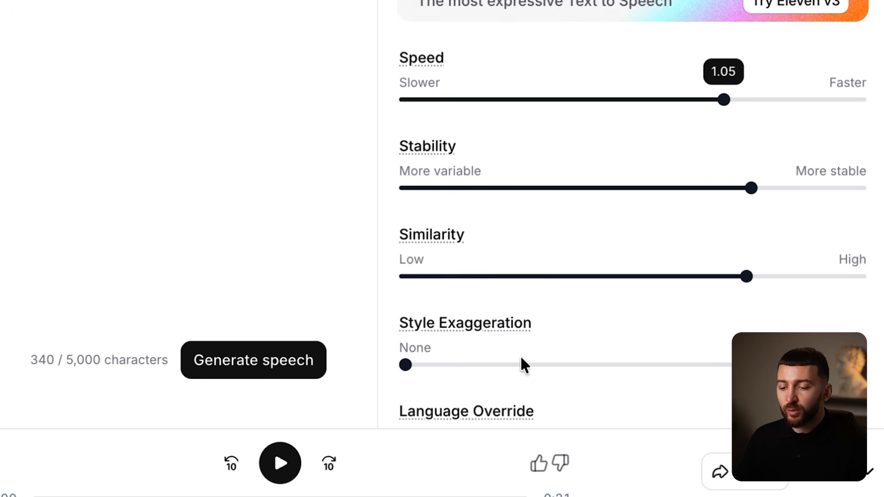
pyautogui.moveTo(407, 369); pyautogui.dragTo(417, 368)
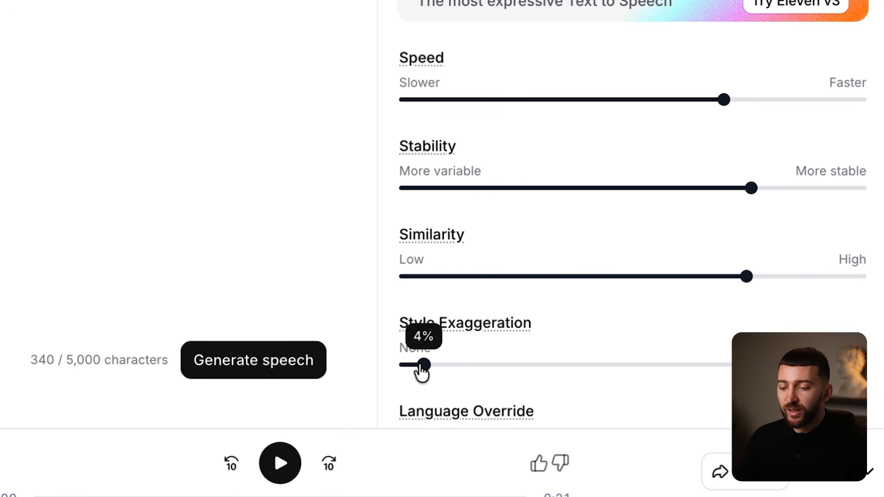
pyautogui.scroll(2, 574, 152)
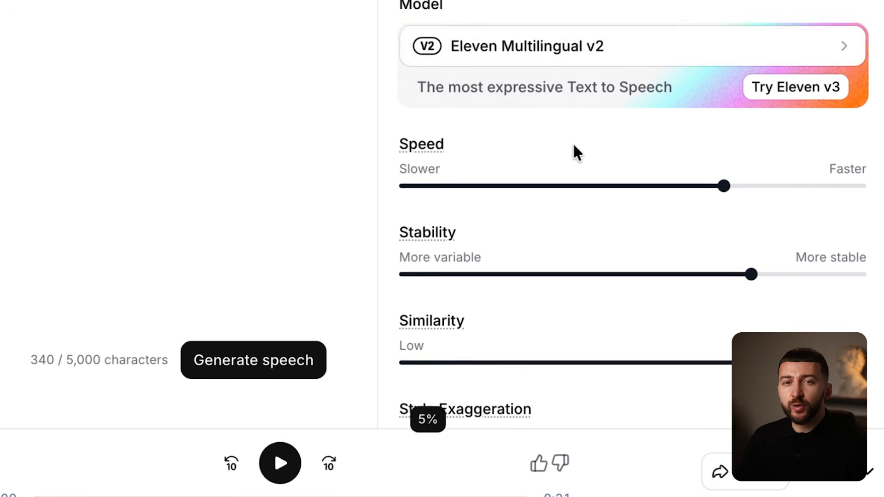
pyautogui.click(239, 358)
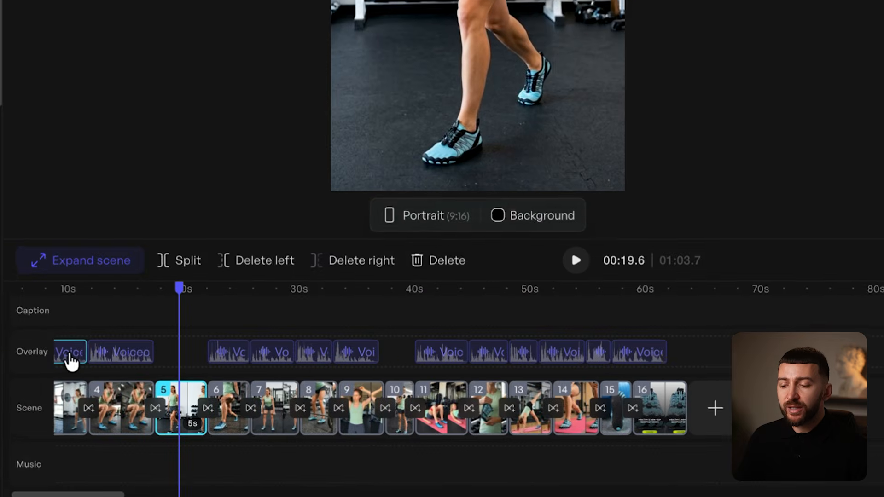
# - Delete all the old overlay voice clips from the Creatify timeline
pyautogui.click(63, 351)
pyautogui.press('Delete')
pyautogui.click(115, 355)
pyautogui.press('Delete')
pyautogui.click(215, 356)
pyautogui.press('Delete')
pyautogui.click(262, 356)
pyautogui.press('Delete')
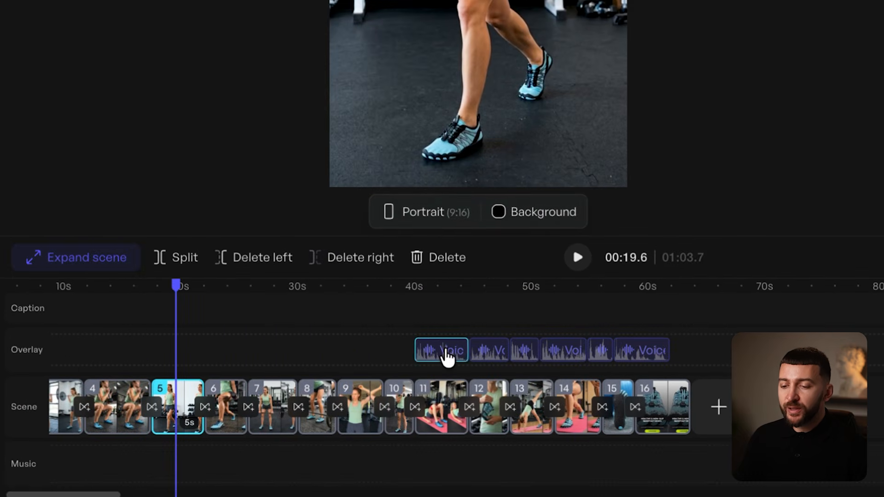
pyautogui.click(558, 357)
pyautogui.press('Delete')
pyautogui.click(638, 358)
pyautogui.press('Delete')
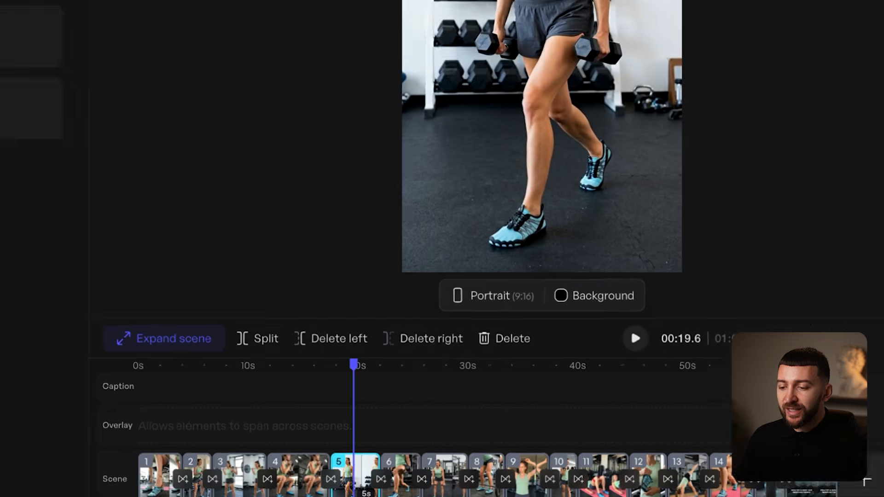
# - Upload the ElevenLabs voiceover mp3 as music and add it to the timeline
pyautogui.click(111, 466)
pyautogui.click(241, 24)
pyautogui.click(269, 194)
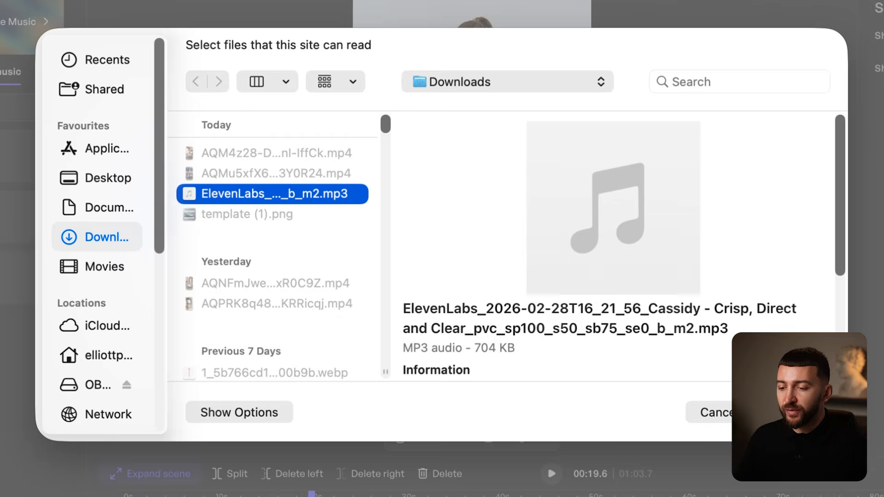
pyautogui.click(795, 412)
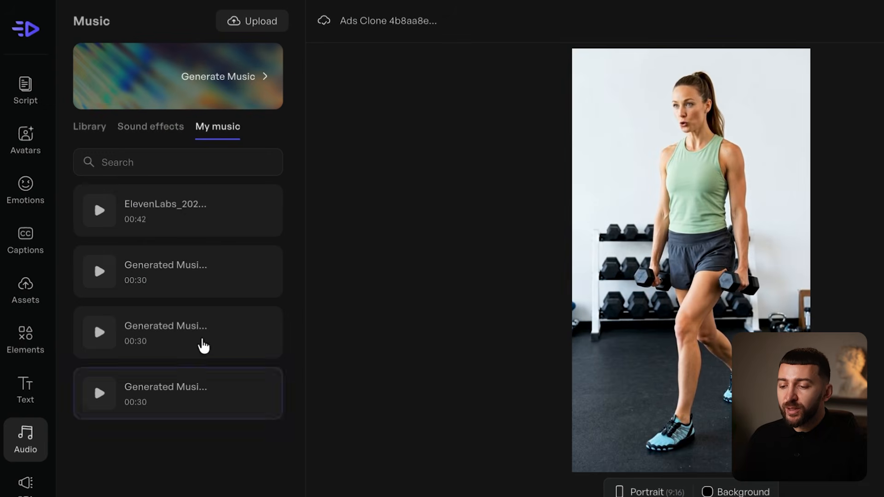
pyautogui.click(258, 215)
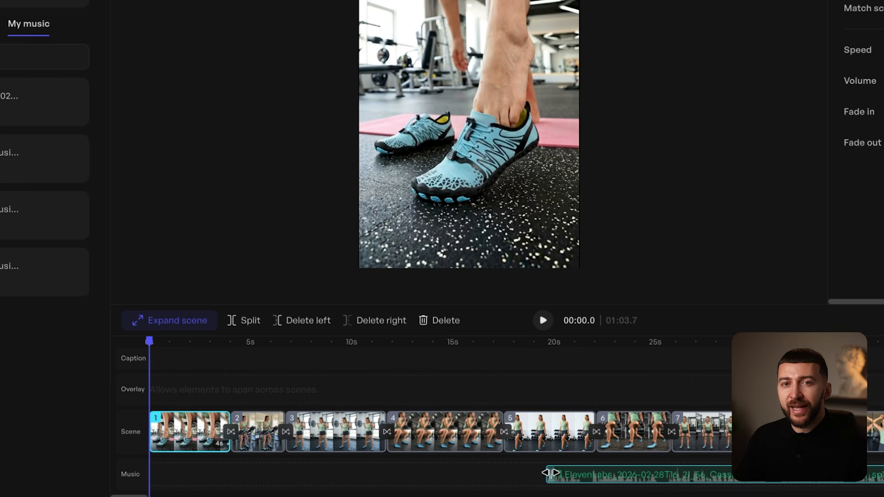
# - Move the voiceover clip to start at 0 seconds and play to check timing
pyautogui.moveTo(546, 474); pyautogui.dragTo(150, 474)
pyautogui.click(543, 320)
pyautogui.click(544, 321)
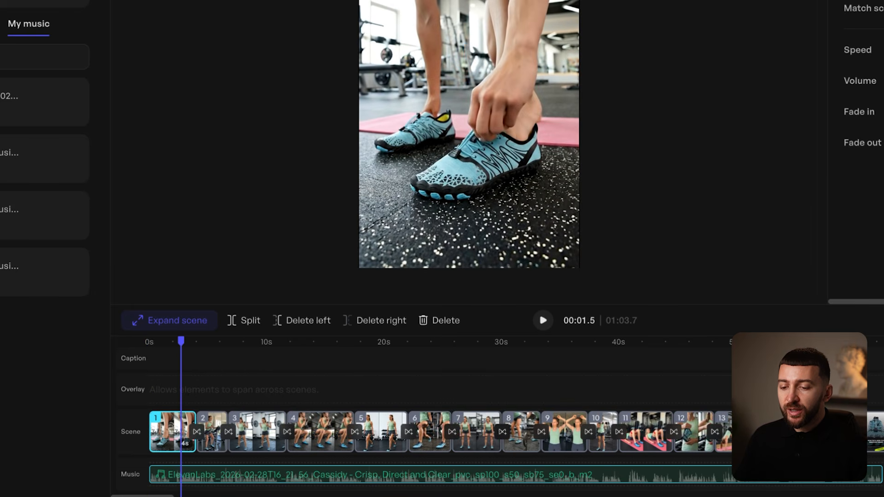
# - Delete scene 5 from the video
pyautogui.moveTo(181, 343); pyautogui.dragTo(206, 349)
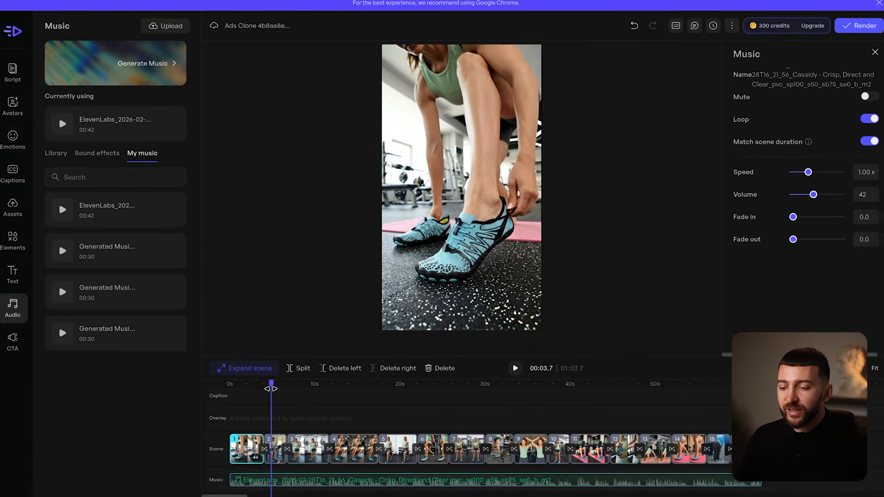
pyautogui.moveTo(270, 390); pyautogui.dragTo(397, 420)
pyautogui.click(391, 441)
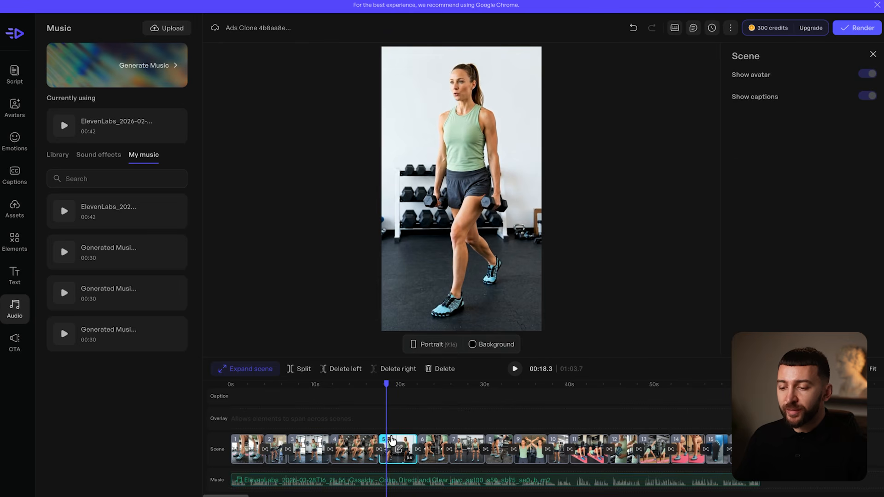
pyautogui.press('Delete')
# - Enlarge the footage around 31 seconds to fill the frame and preview the scenes
pyautogui.moveTo(387, 412); pyautogui.dragTo(489, 410)
pyautogui.click(512, 255)
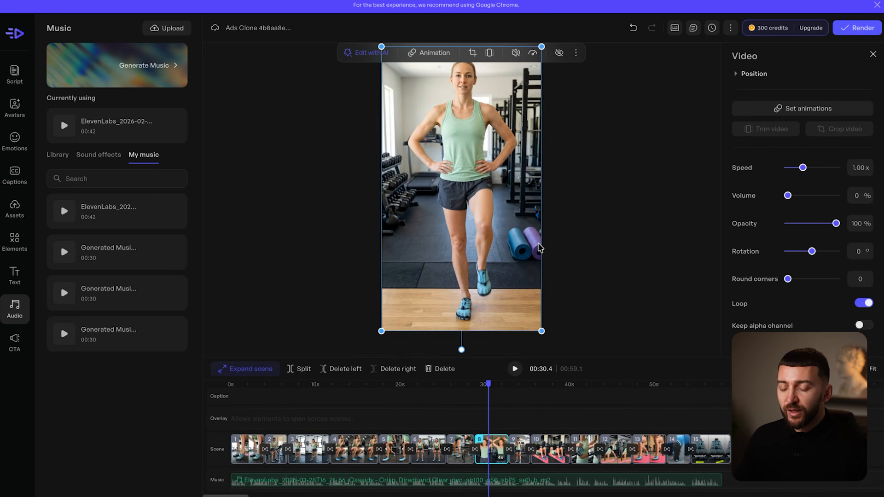
pyautogui.moveTo(387, 47); pyautogui.dragTo(261, 5)
pyautogui.click(392, 441)
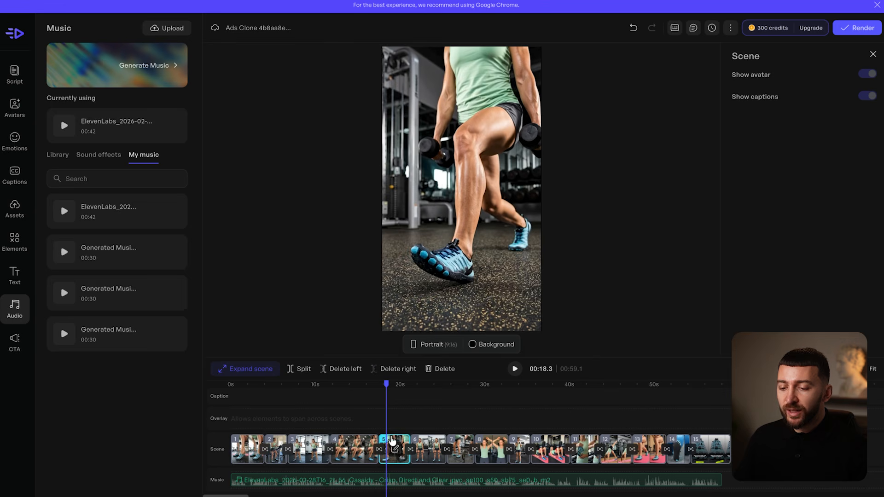
pyautogui.moveTo(389, 385); pyautogui.dragTo(461, 405)
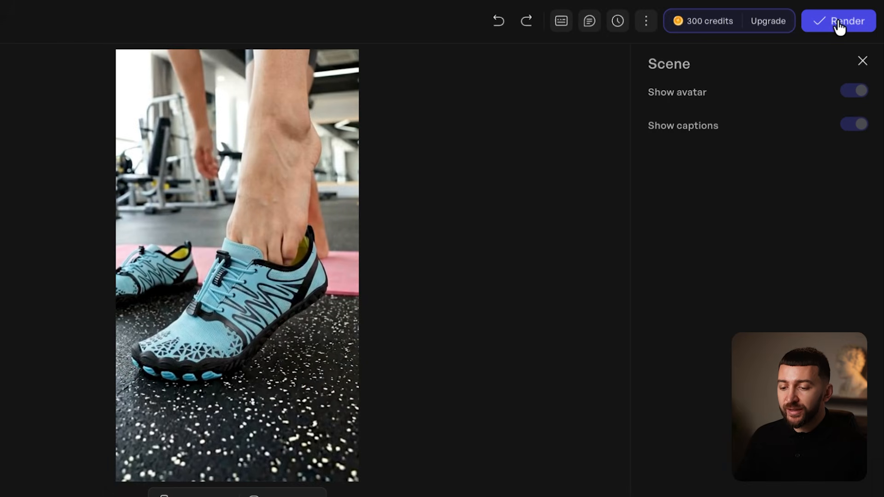
# - Render the edit as a new video at zero credits and download 'Copy of Ads Clone'
pyautogui.click(859, 27)
pyautogui.click(440, 276)
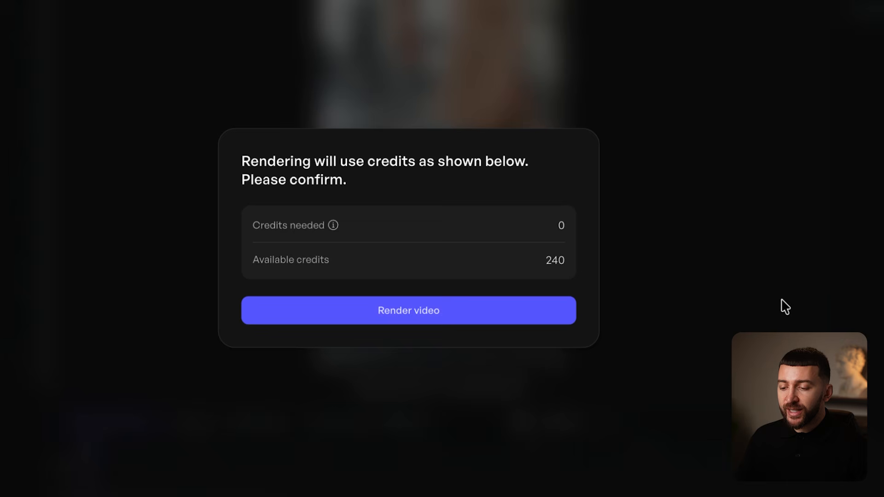
pyautogui.click(405, 312)
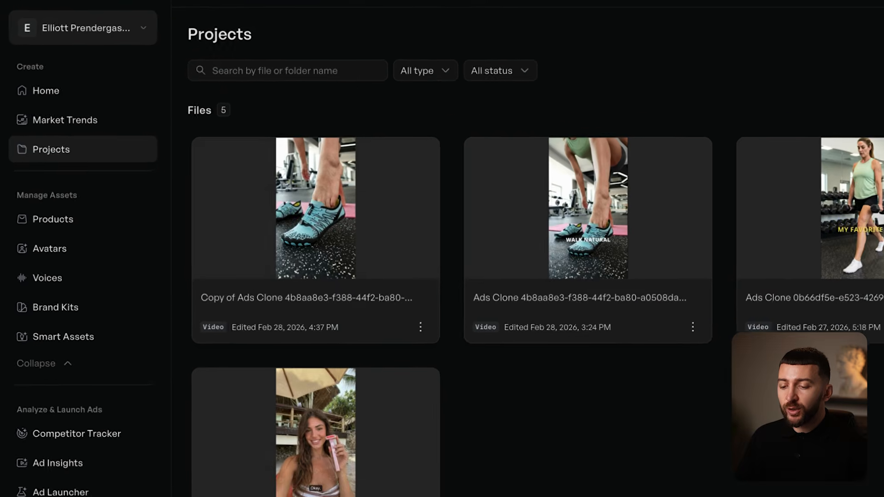
pyautogui.click(421, 327)
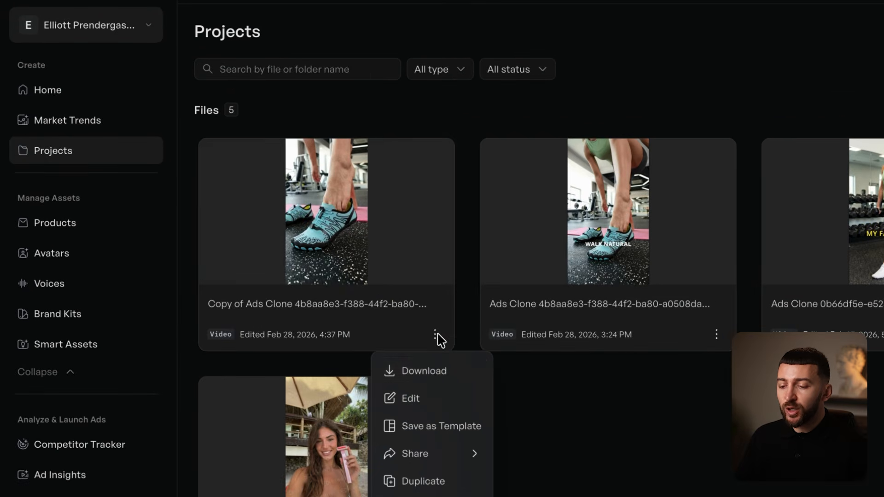
pyautogui.click(421, 373)
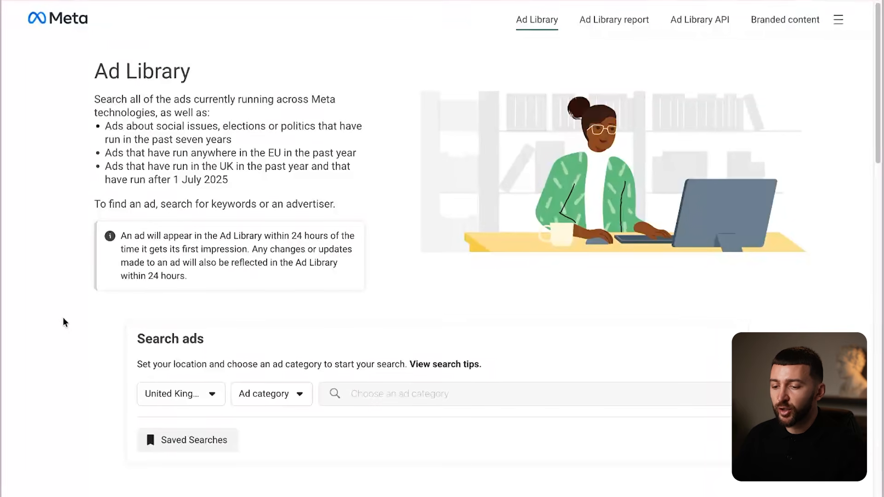
# - Search Meta Ad Library for 'bearefoot' across all countries and ad categories
pyautogui.click(173, 393)
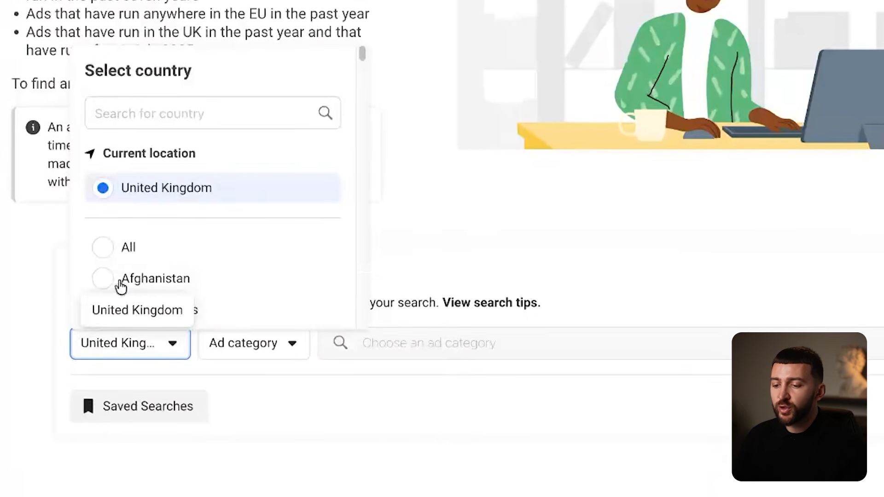
pyautogui.click(110, 254)
pyautogui.click(171, 343)
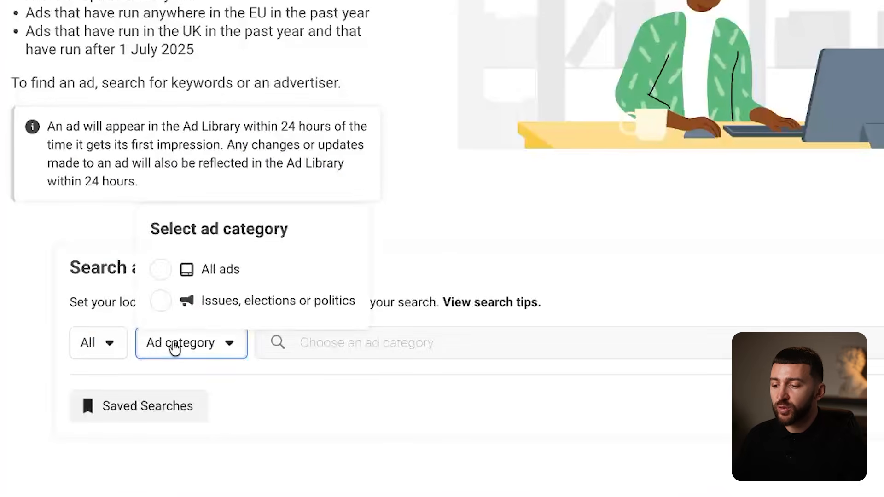
pyautogui.click(172, 268)
pyautogui.click(356, 342)
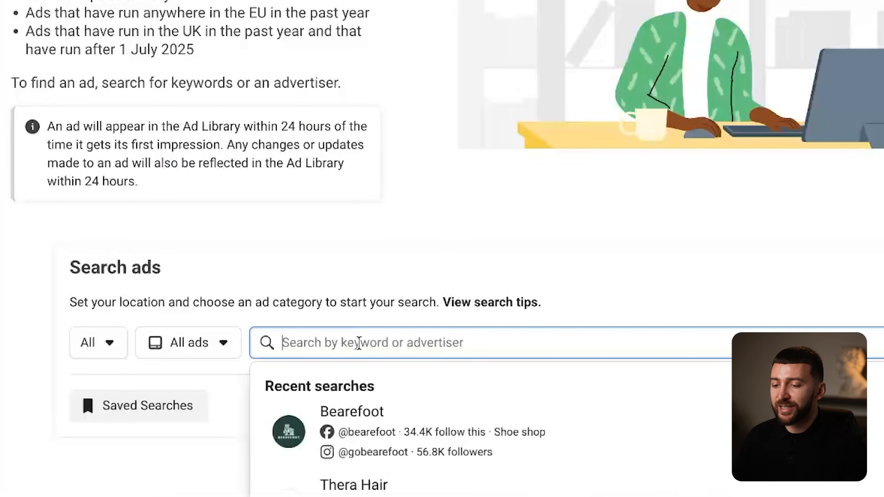
pyautogui.write('bearefoot')
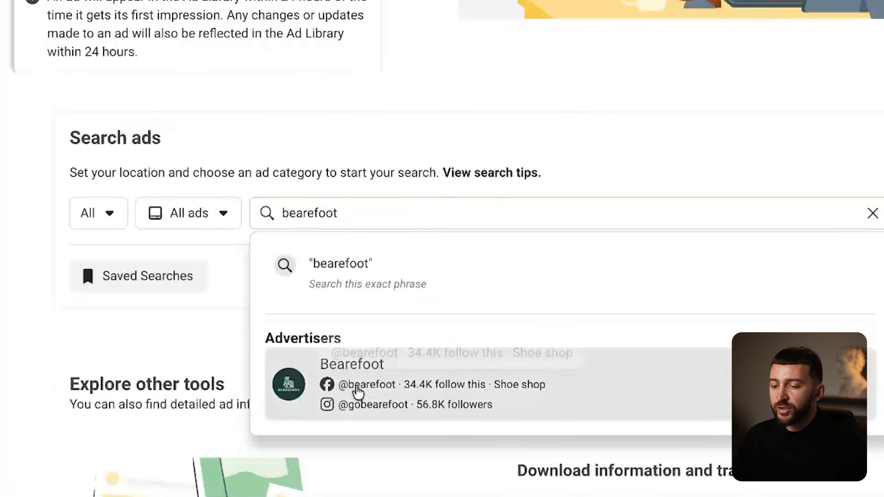
pyautogui.click(362, 393)
# - Scroll Bearefoot's ads back to October 2025 and open the first October ad's details
pyautogui.scroll(-3, 511, 176)
pyautogui.scroll(-20, 512, 177)
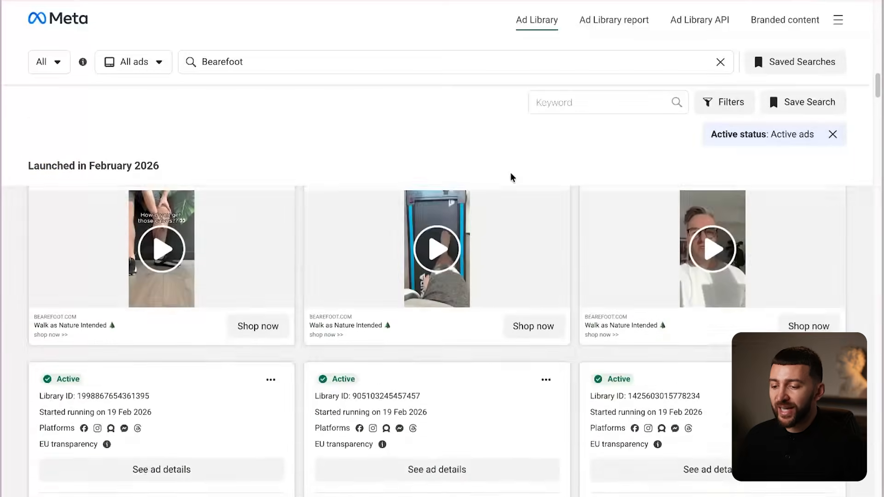
pyautogui.scroll(-20, 512, 179)
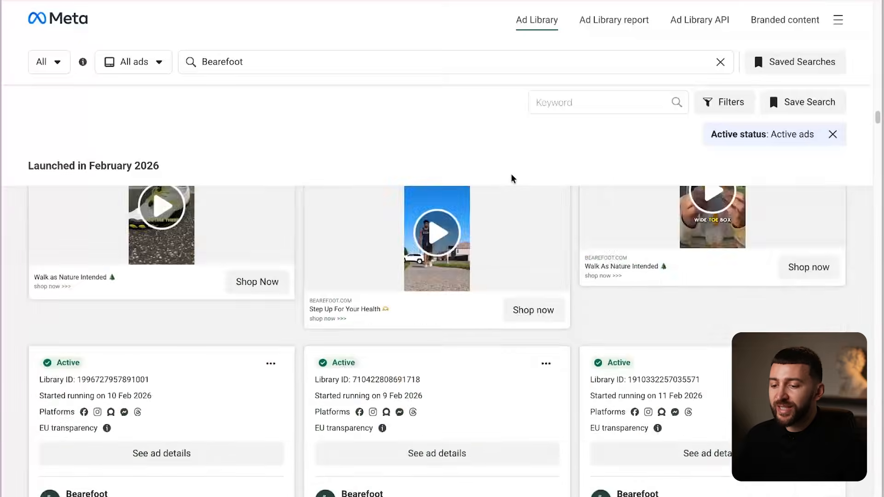
pyautogui.scroll(-20, 513, 179)
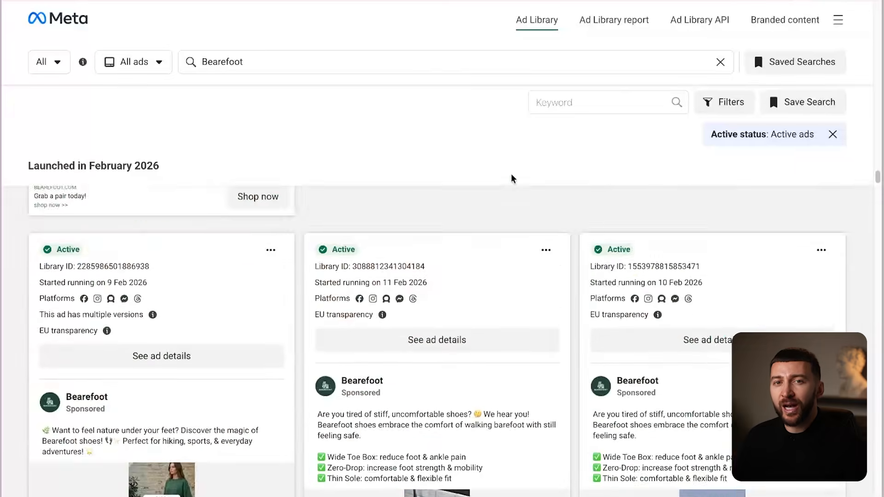
pyautogui.scroll(-20, 513, 178)
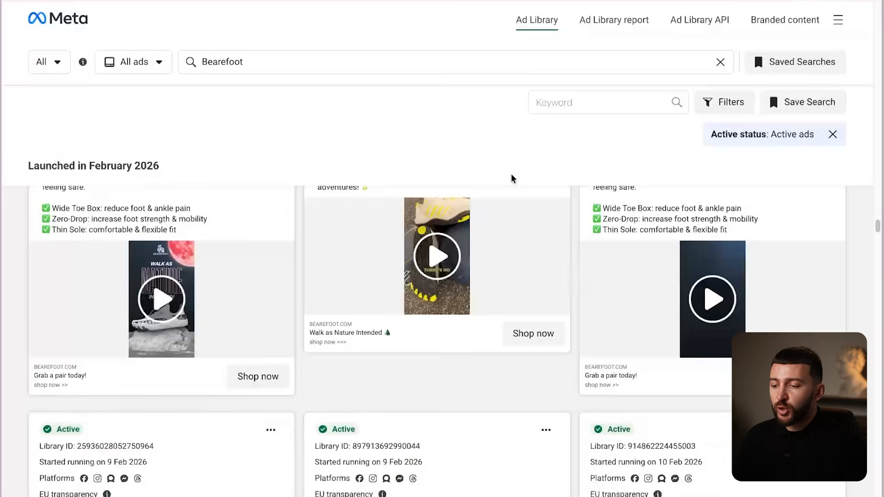
pyautogui.scroll(-20, 513, 181)
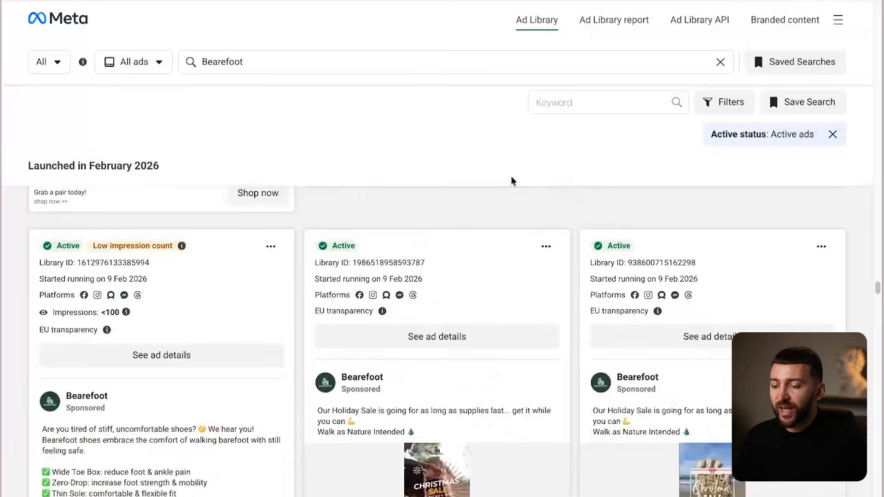
pyautogui.scroll(-20, 514, 180)
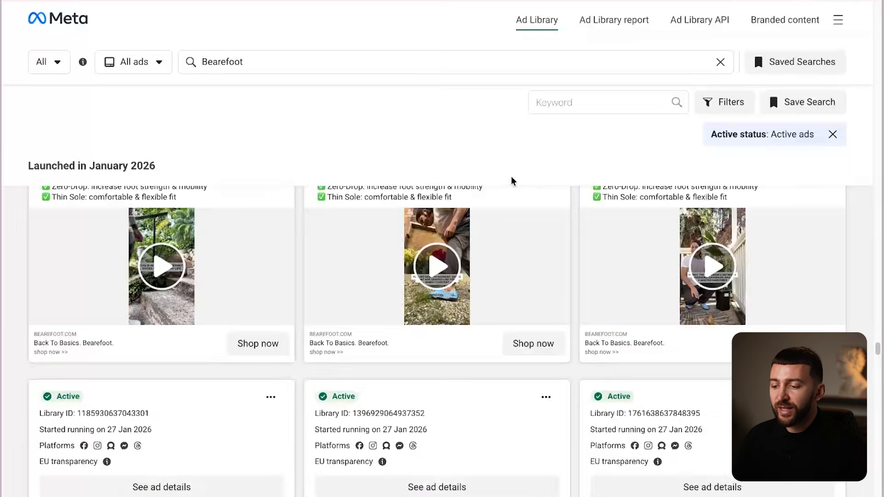
pyautogui.scroll(-20, 513, 181)
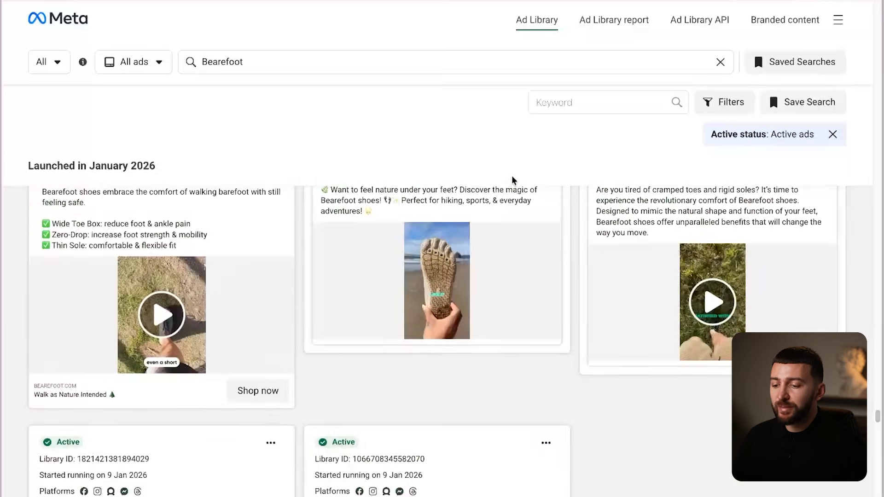
pyautogui.scroll(-3, 514, 181)
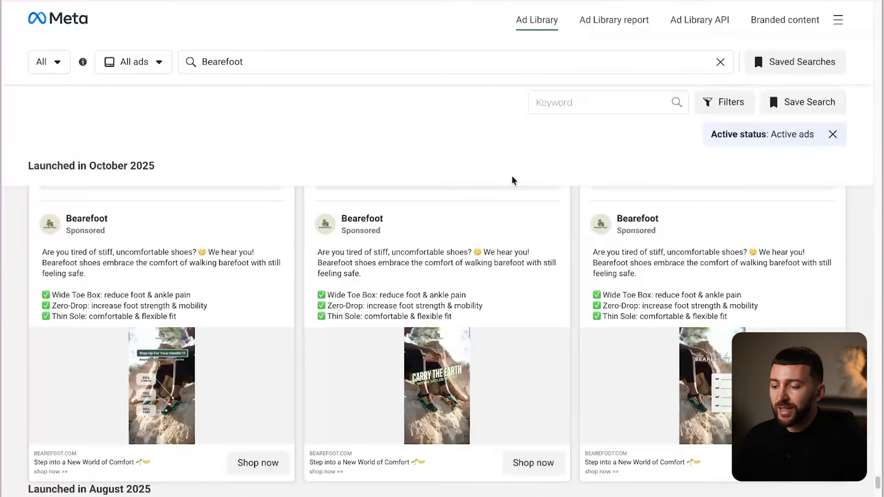
pyautogui.scroll(3, 199, 334)
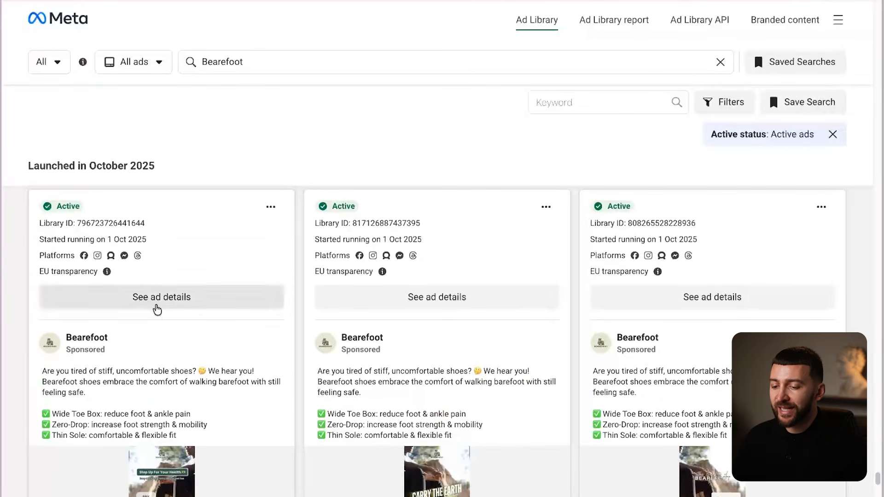
pyautogui.click(159, 299)
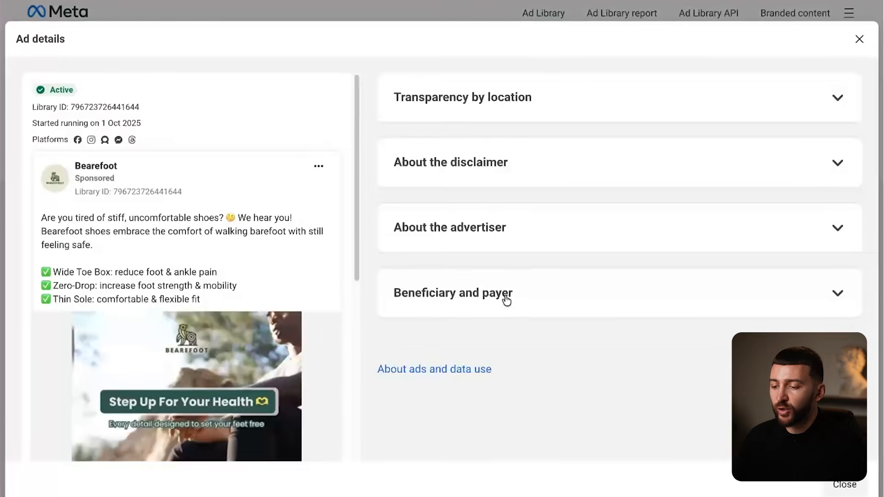
# - Inspect the 'Step Up For Your Health' ad image in the page source
pyautogui.scroll(-4, 249, 223)
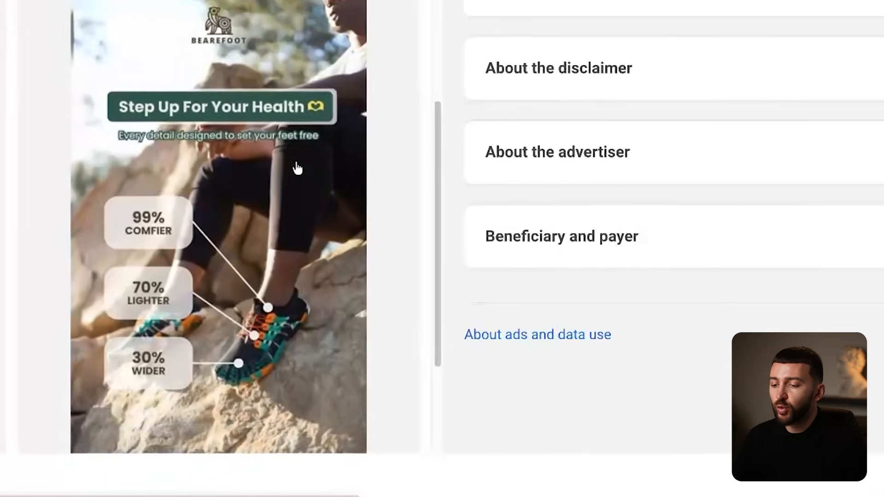
pyautogui.scroll(-3, 313, 147)
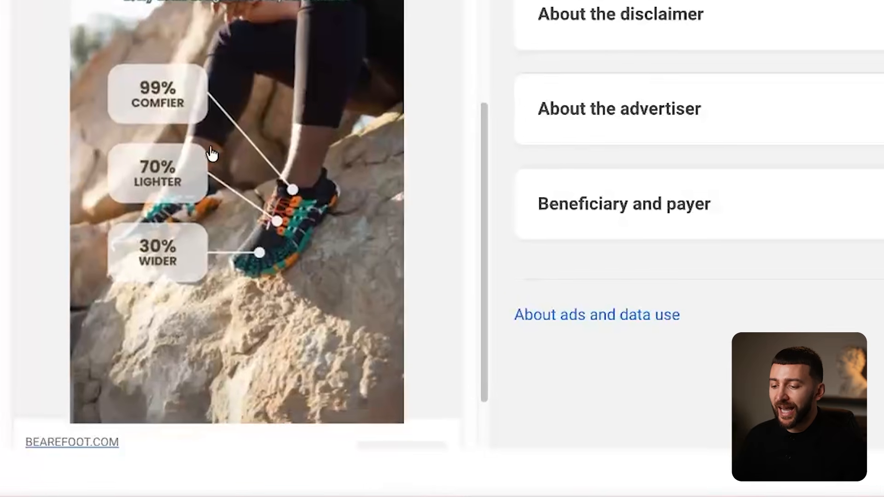
pyautogui.rightClick(203, 164)
pyautogui.click(275, 477)
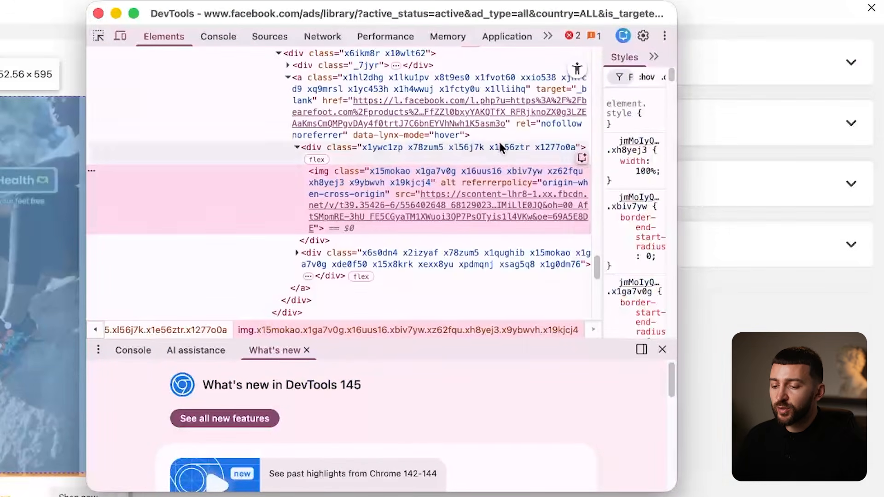
# - Copy the image's source URL, open it, and save the full-size image
pyautogui.doubleClick(463, 205)
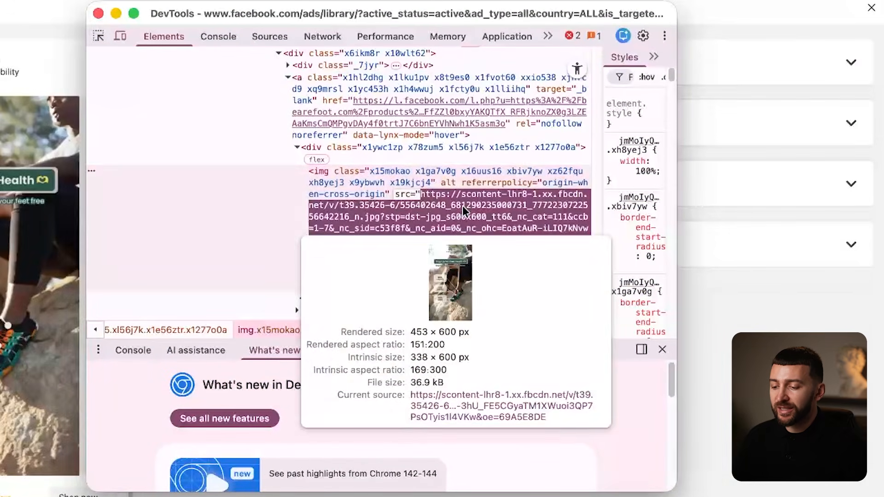
pyautogui.rightClick(462, 206)
pyautogui.click(487, 387)
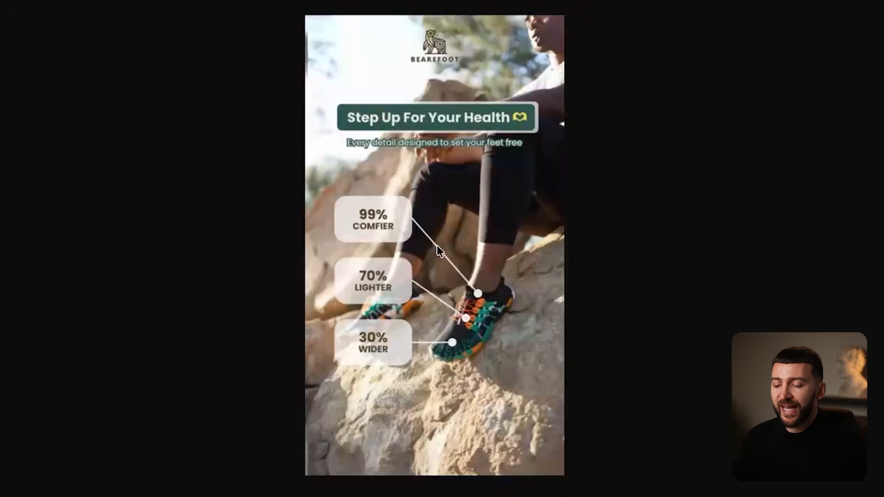
pyautogui.rightClick(453, 236)
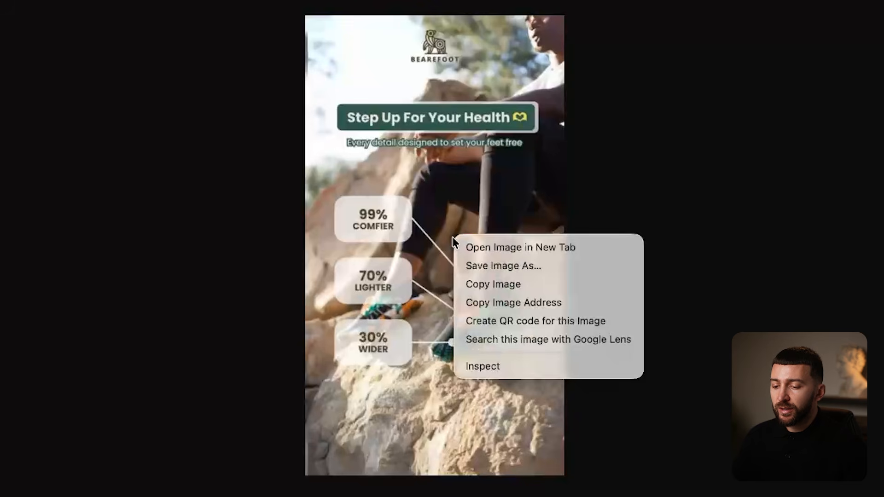
pyautogui.click(534, 266)
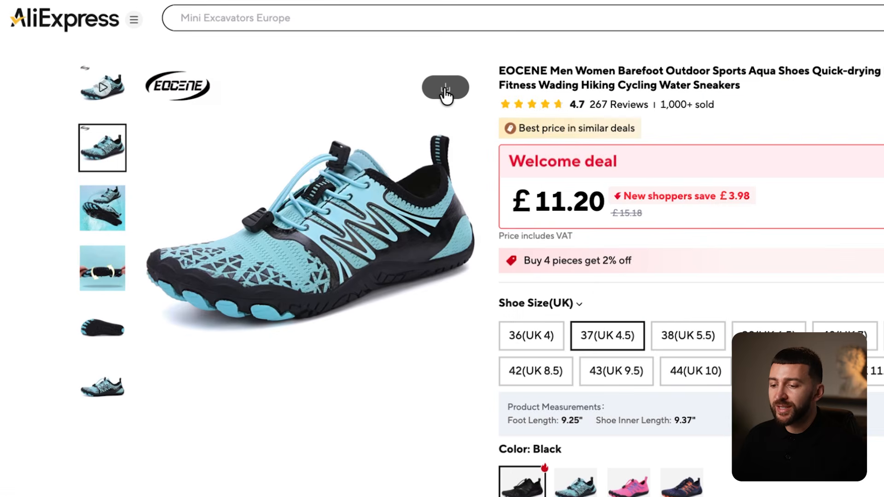
# - Select the light-blue shoe photos in the EOCENE listing's image download options
pyautogui.click(445, 89)
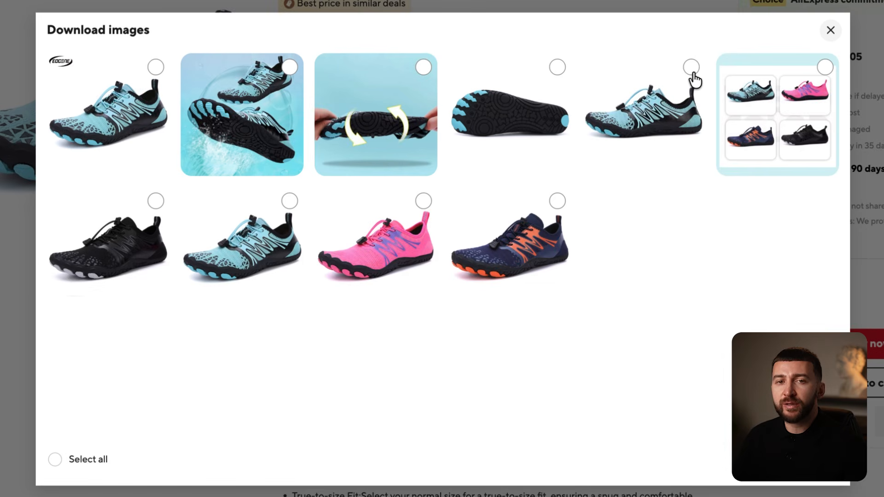
pyautogui.click(691, 68)
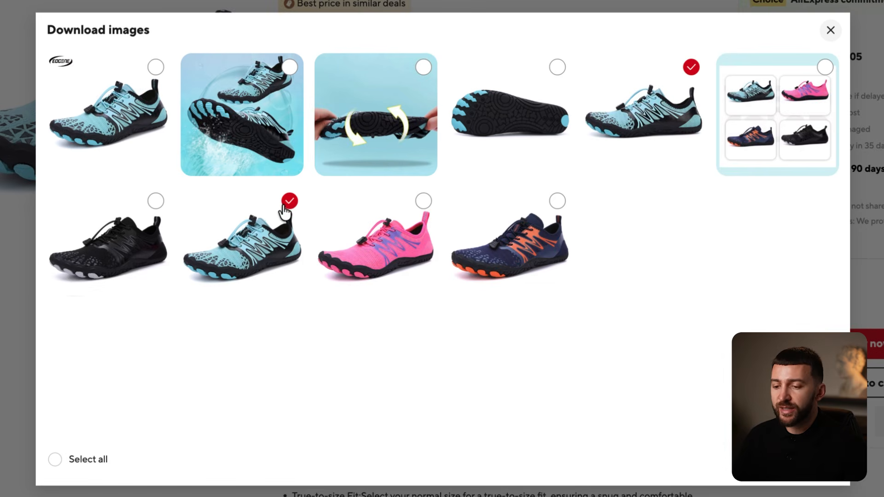
pyautogui.click(557, 68)
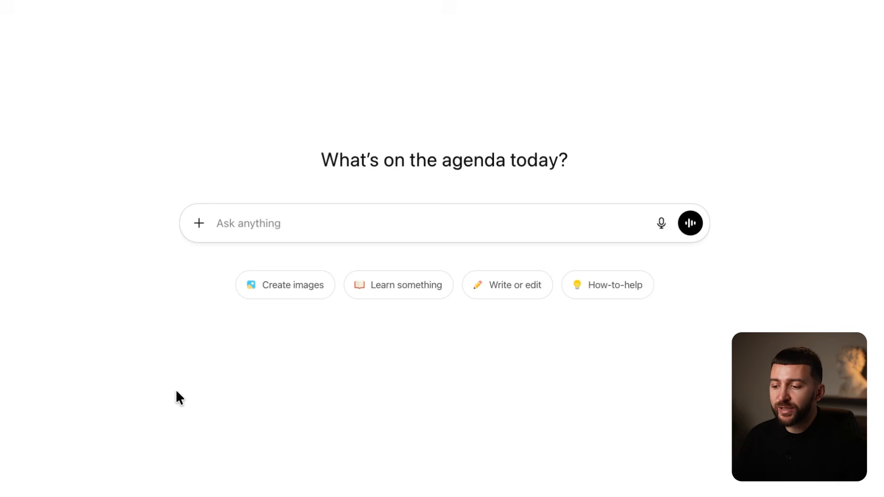
# - Upload the ad image and ask ChatGPT to remove all text and overlays, keeping the background
pyautogui.click(199, 224)
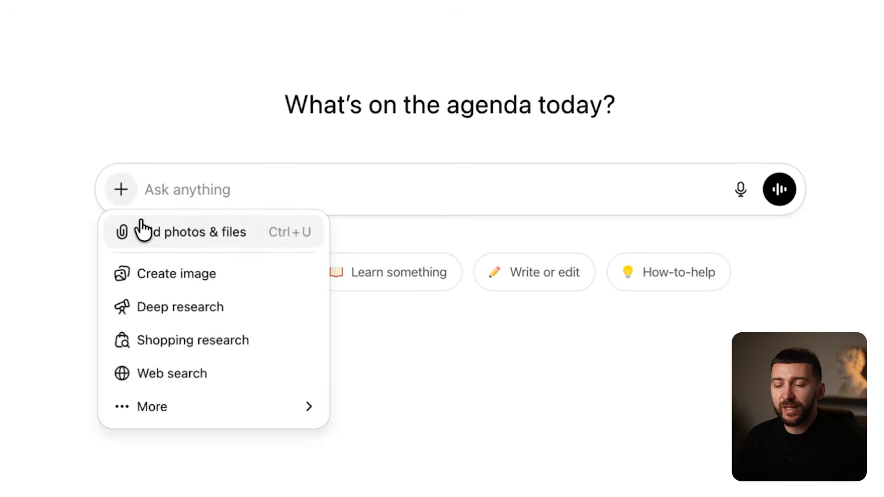
pyautogui.click(141, 223)
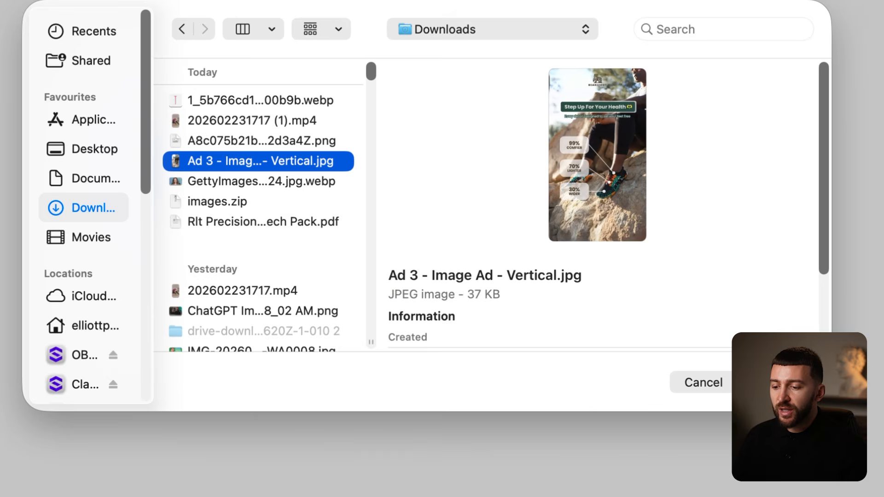
pyautogui.click(773, 382)
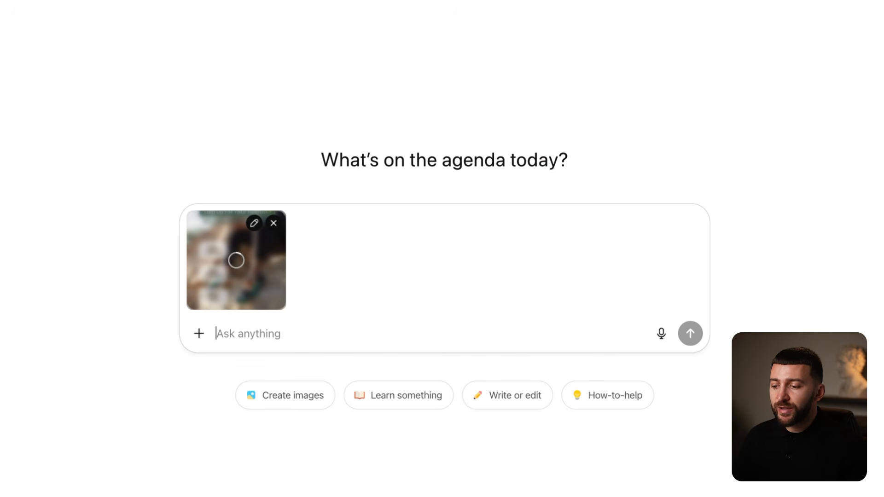
pyautogui.write('Remove any text an')
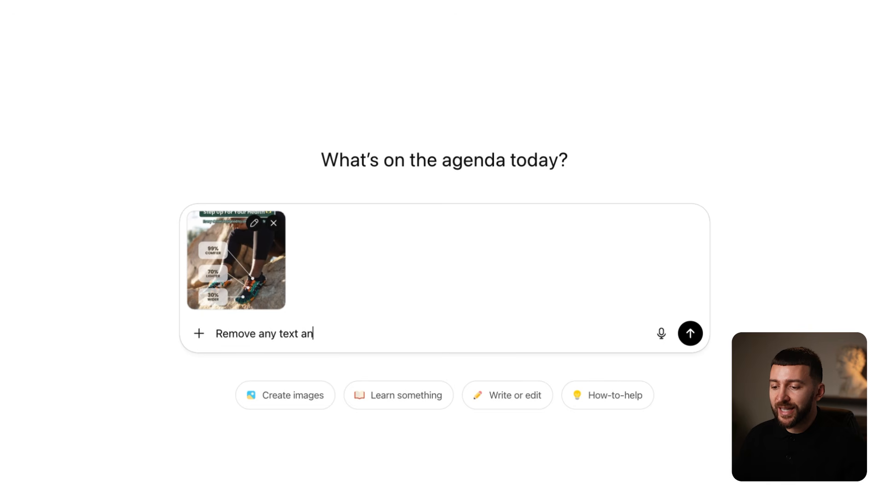
pyautogui.write('d overlays on this image, only keep the background image')
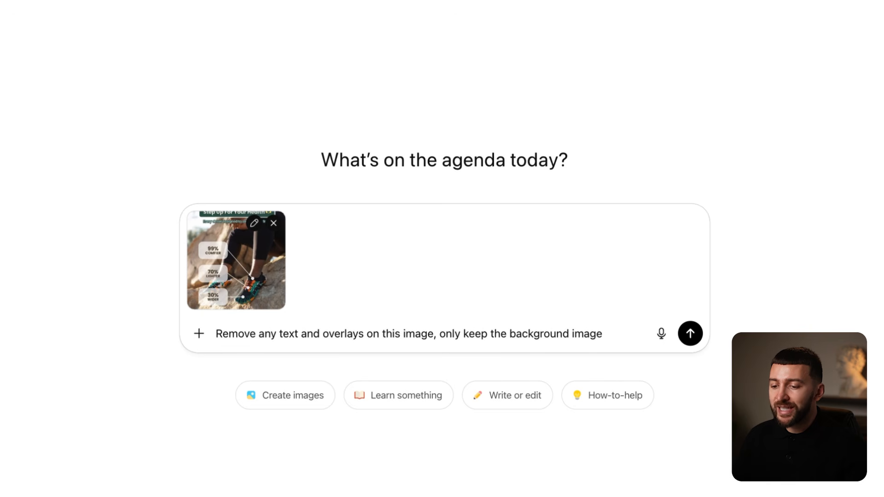
pyautogui.press('Return')
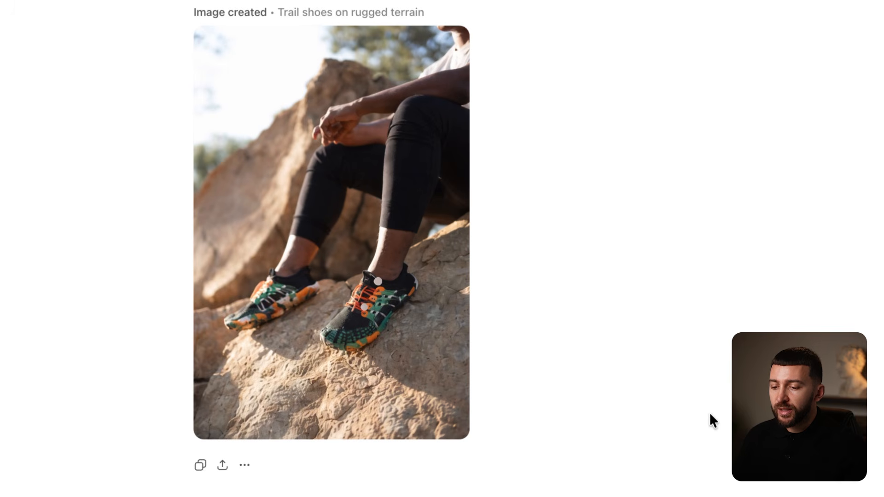
# - Attach the text-free ad image and shoe photos 1.jpg, 2.jpg and 3.jpg
pyautogui.click(215, 489)
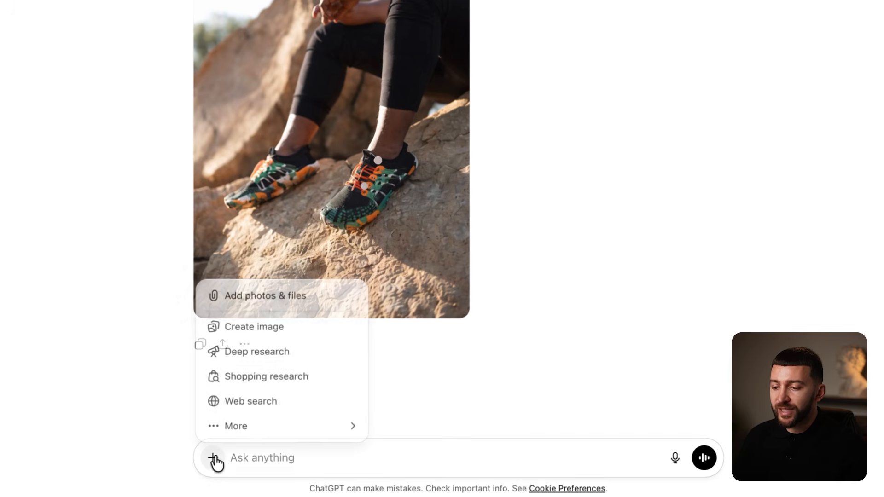
pyautogui.click(262, 304)
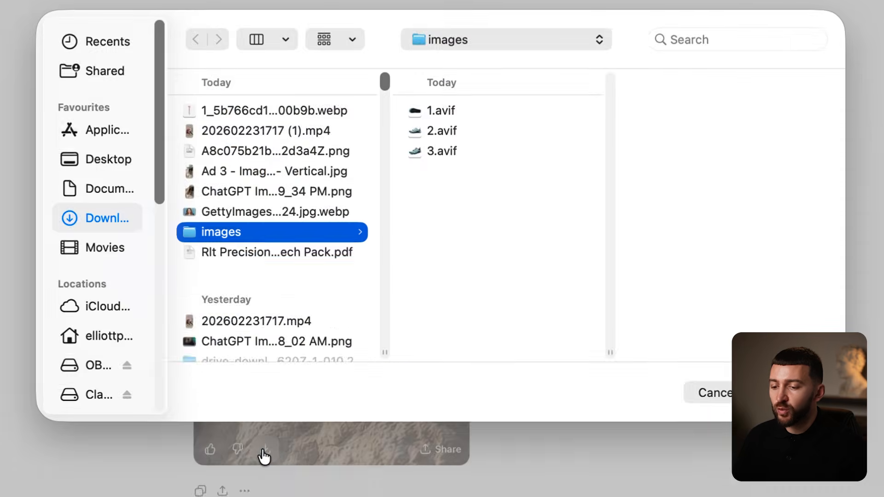
pyautogui.click(289, 275)
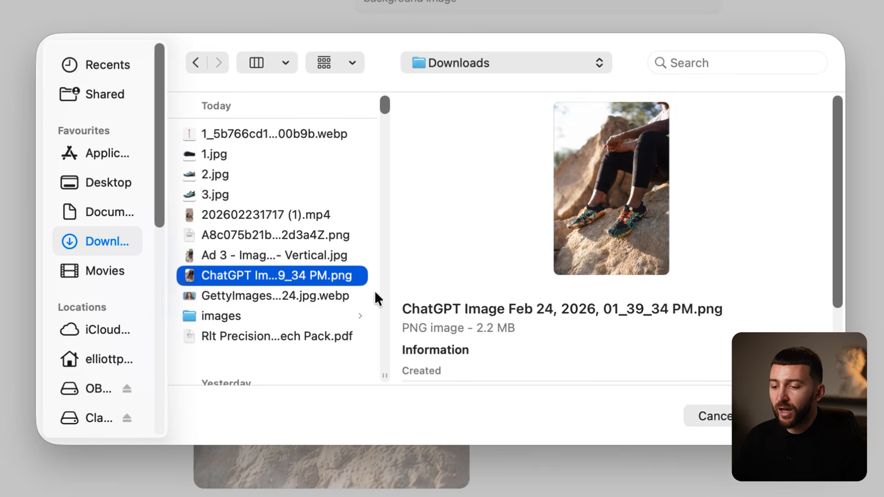
pyautogui.keyDown('super'); pyautogui.click(236, 195); pyautogui.keyUp('super')
pyautogui.keyDown('super'); pyautogui.click(234, 174); pyautogui.keyUp('super')
pyautogui.keyDown('super'); pyautogui.click(239, 157); pyautogui.keyUp('super')
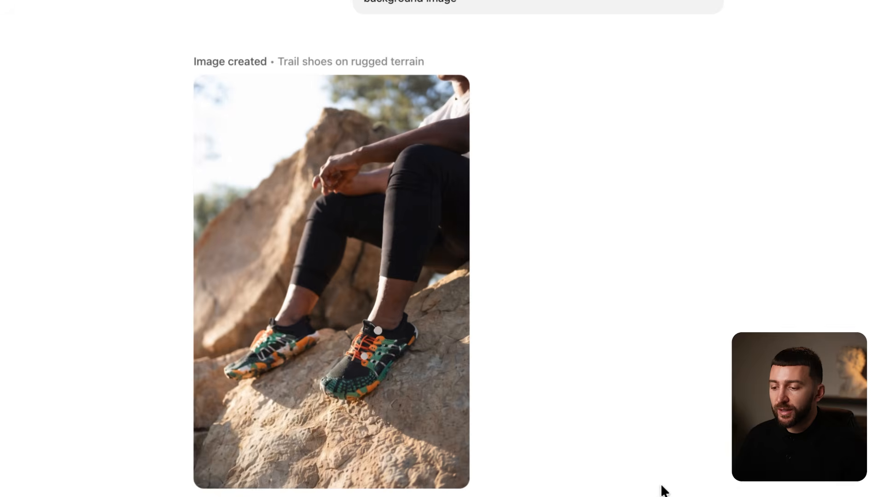
pyautogui.scroll(-2, 656, 488)
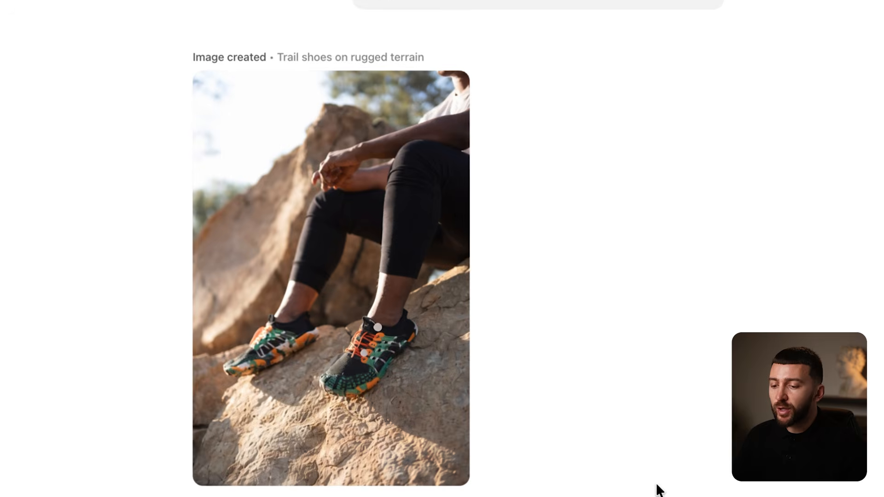
# - Prompt a 1080×1920 recreation with a woman in her late 50s, then download the result
pyautogui.write('Can you')
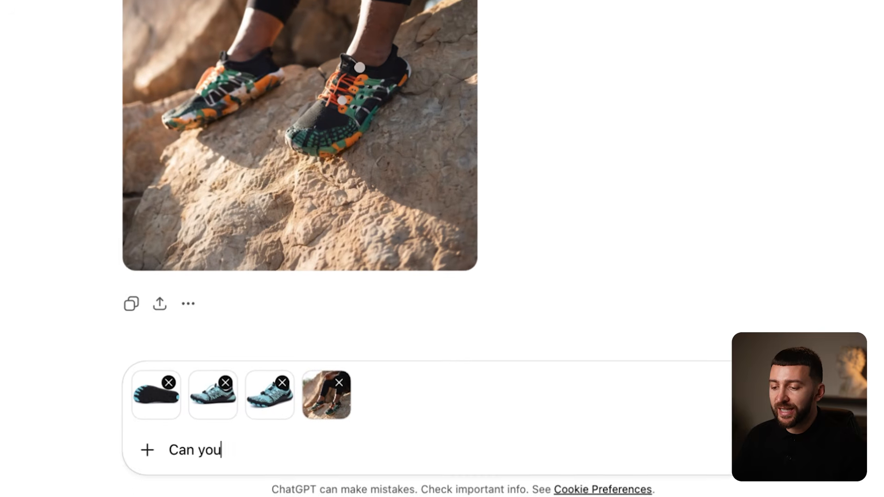
pyautogui.write(' recreate the image attached with')
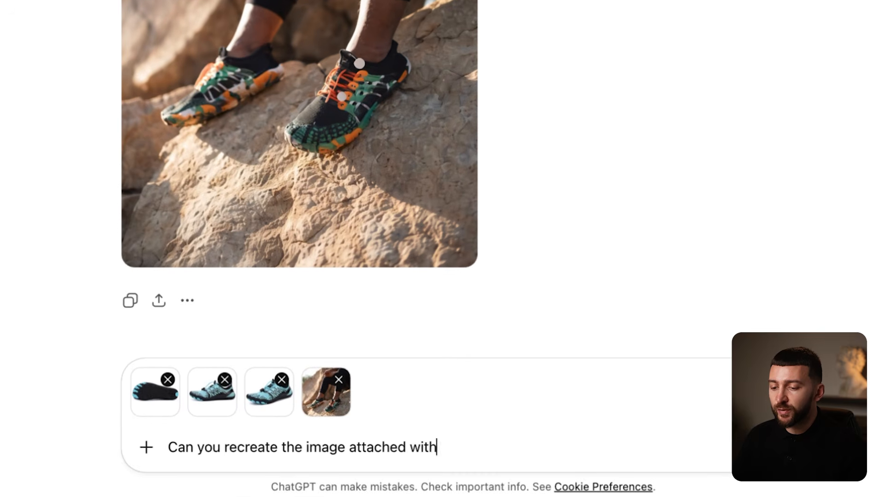
pyautogui.press('BackSpace')
pyautogui.press('BackSpace')
pyautogui.press('BackSpace')
pyautogui.press('BackSpace')
pyautogui.write('of someone sitting')
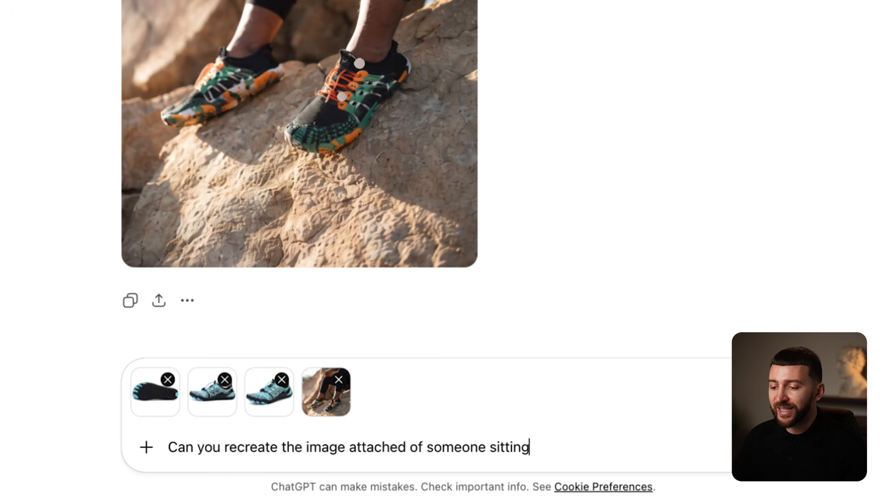
pyautogui.write(' and have them sitting in a more gre')
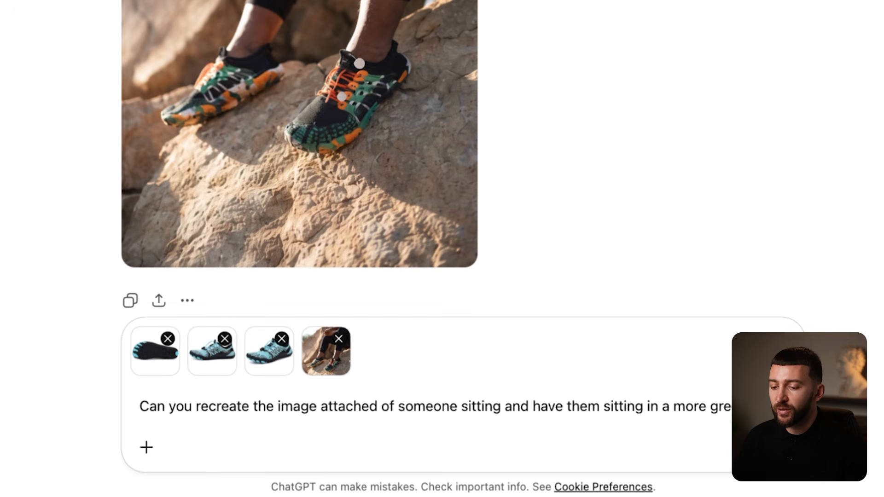
pyautogui.write('en forest area, they should be wearing the')
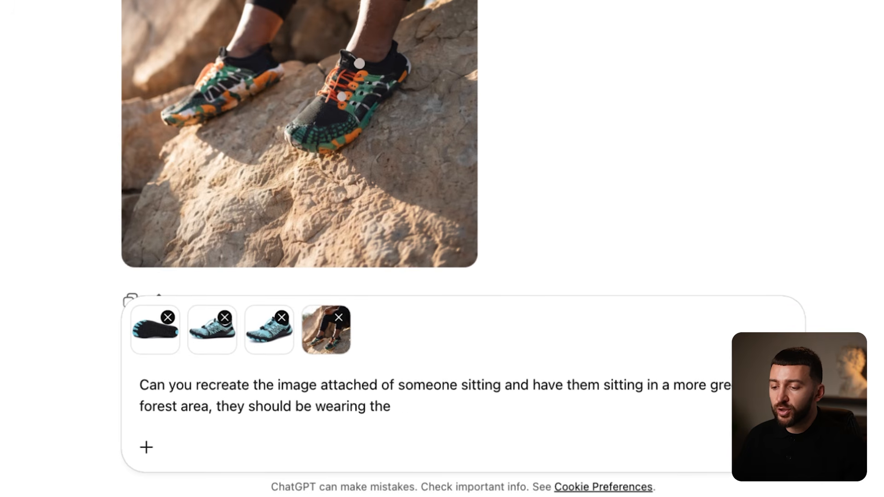
pyautogui.write(' blue shoes attached and be s')
pyautogui.press('BackSpace')
pyautogui.write('a slightly older')
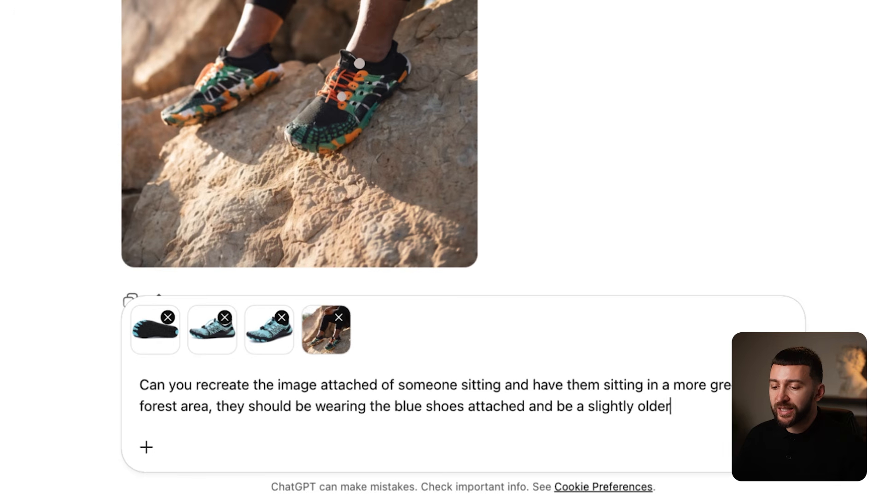
pyautogui.write(' woman i late 50s')
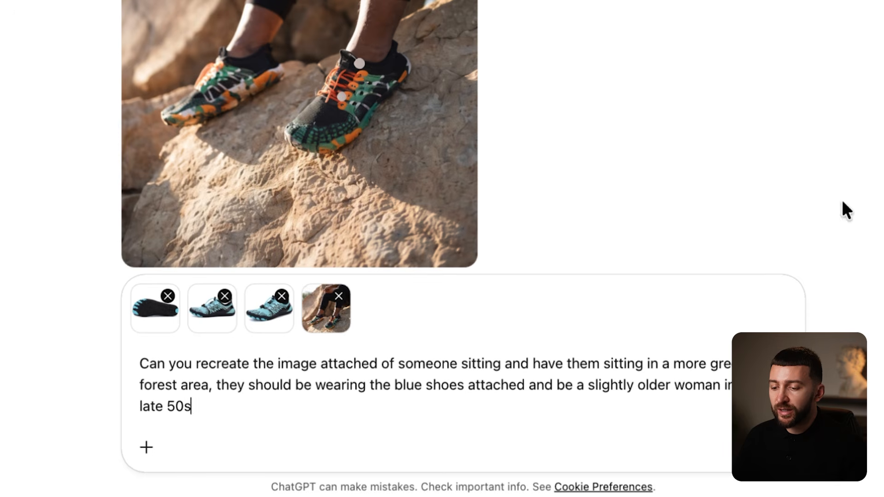
pyautogui.write(', the image should be 1080 px x 1920 px')
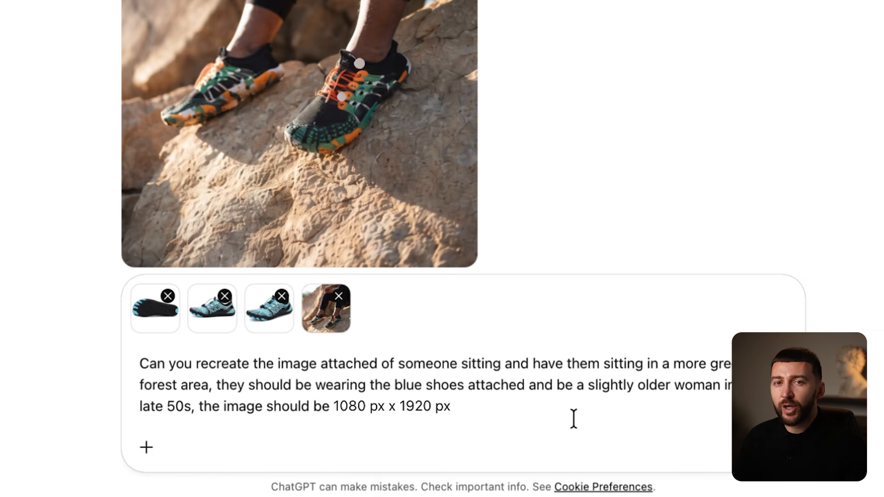
pyautogui.press('Return')
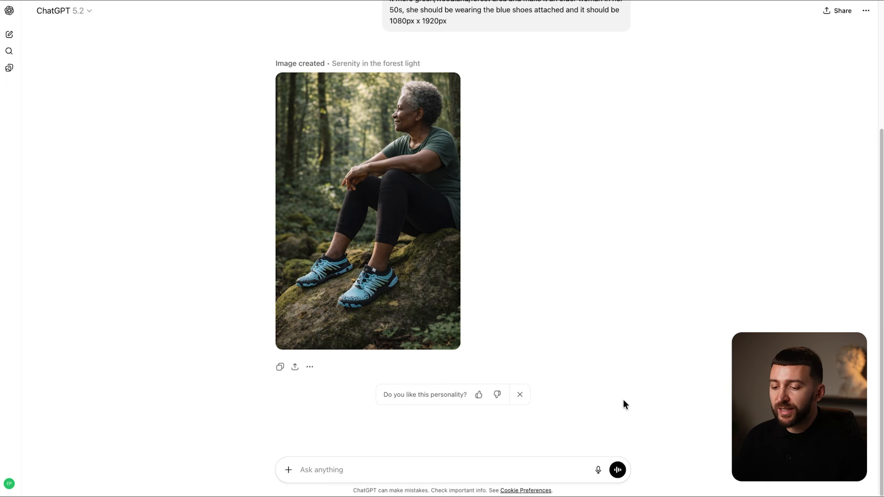
pyautogui.moveTo(321, 344)
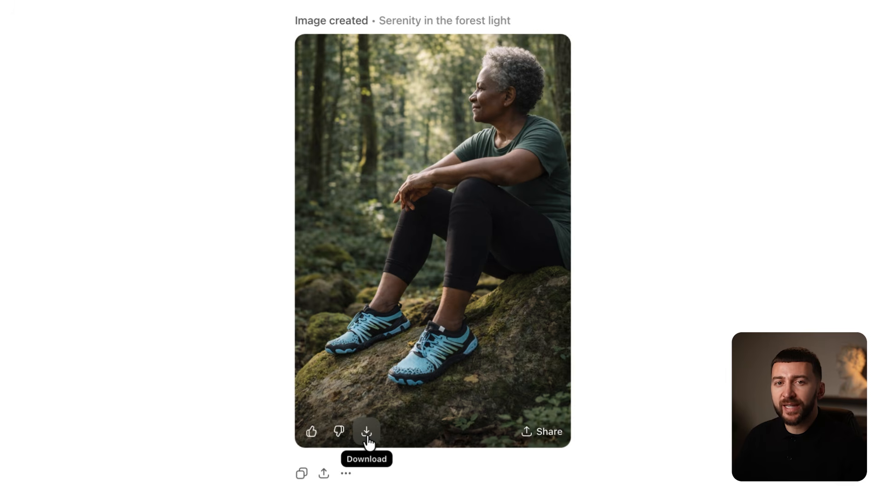
pyautogui.click(367, 433)
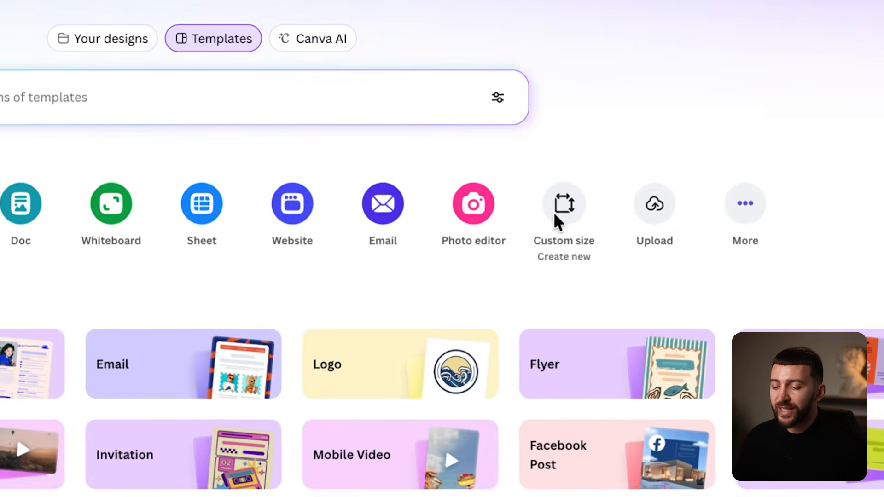
# - Create a blank Canva design with a custom size of 1080 × 1920 px
pyautogui.click(638, 167)
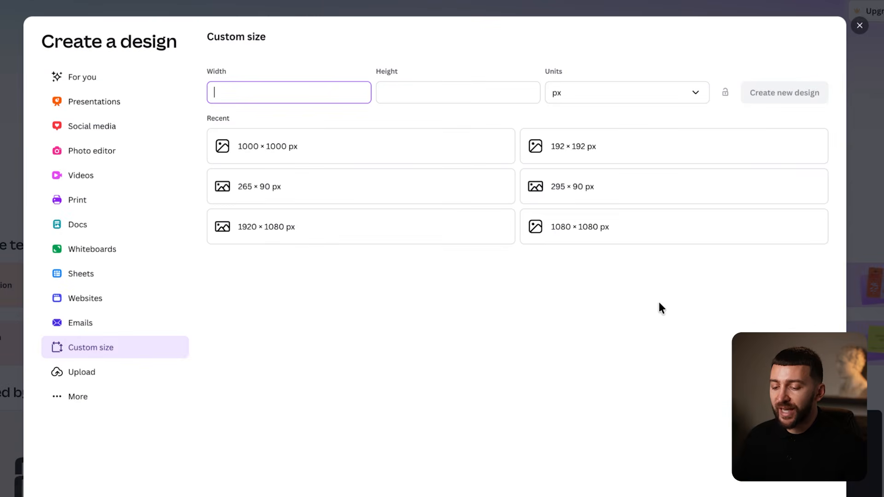
pyautogui.click(438, 92)
pyautogui.write('192')
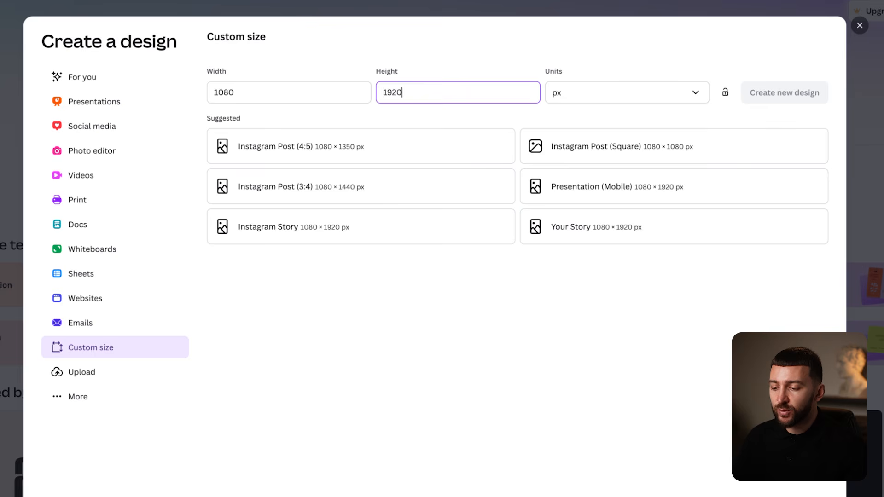
pyautogui.write('0')
pyautogui.click(511, 57)
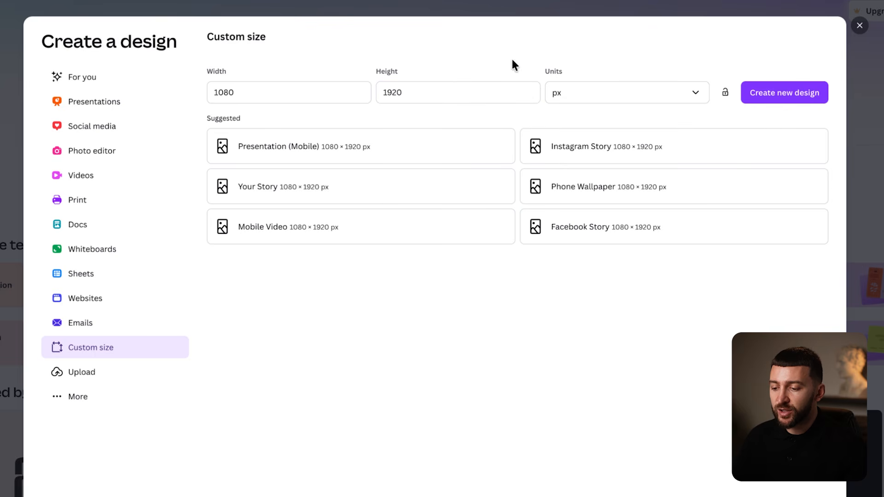
pyautogui.click(769, 93)
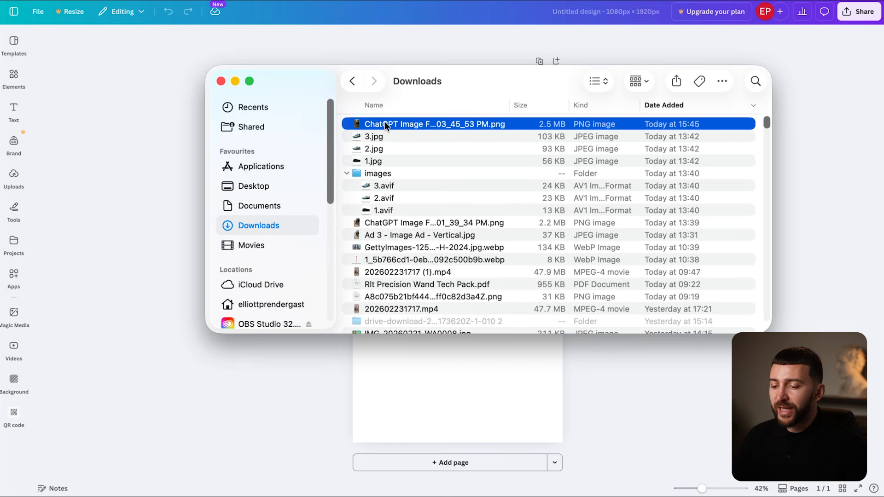
# - Place the downloaded forest shoe photo on the page and enlarge it to fill the page
pyautogui.moveTo(385, 124); pyautogui.dragTo(458, 402)
pyautogui.moveTo(473, 245); pyautogui.dragTo(597, 443)
pyautogui.moveTo(503, 303); pyautogui.dragTo(491, 302)
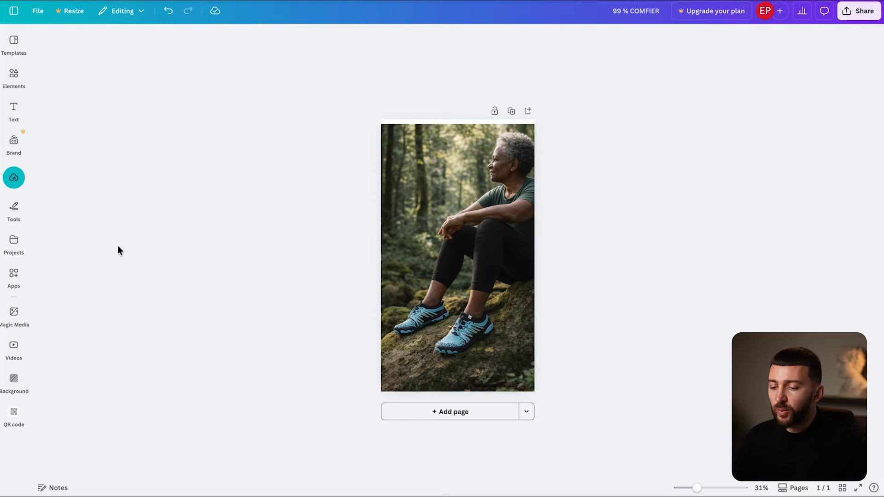
# - Overlay the uploaded reference ad across the page and lower its transparency so the photo shows through
pyautogui.click(13, 178)
pyautogui.click(63, 183)
pyautogui.moveTo(454, 268); pyautogui.dragTo(414, 197)
pyautogui.moveTo(460, 258); pyautogui.dragTo(542, 385)
pyautogui.moveTo(498, 285); pyautogui.dragTo(499, 288)
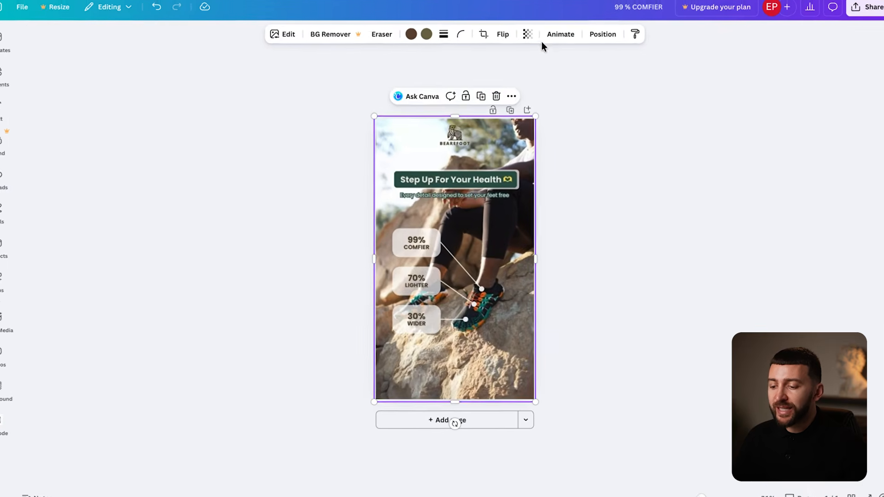
pyautogui.click(528, 34)
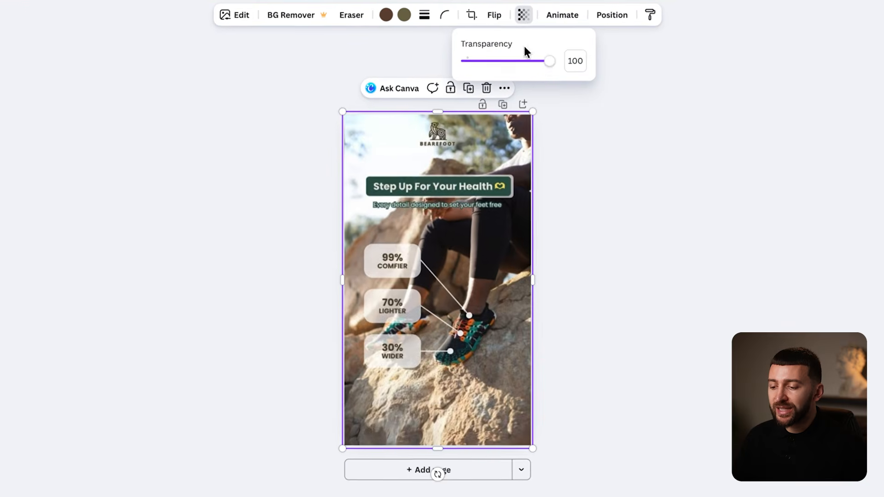
pyautogui.moveTo(551, 73); pyautogui.dragTo(502, 70)
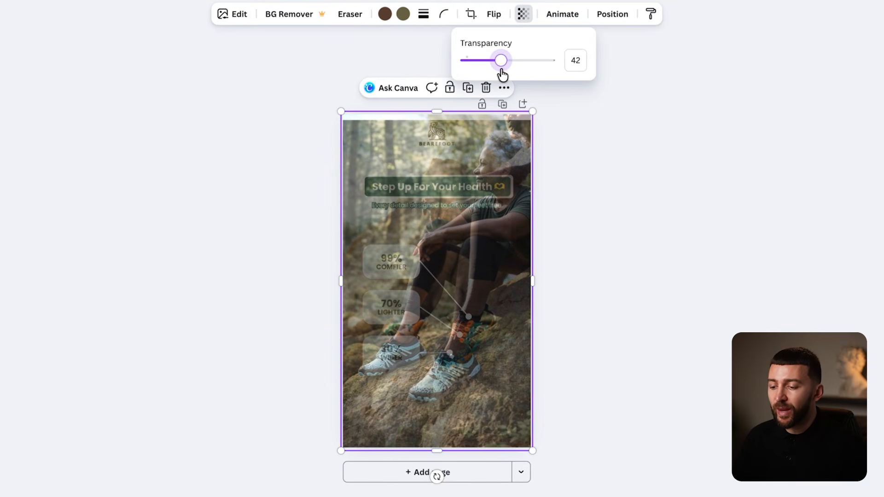
pyautogui.click(599, 258)
pyautogui.click(548, 269)
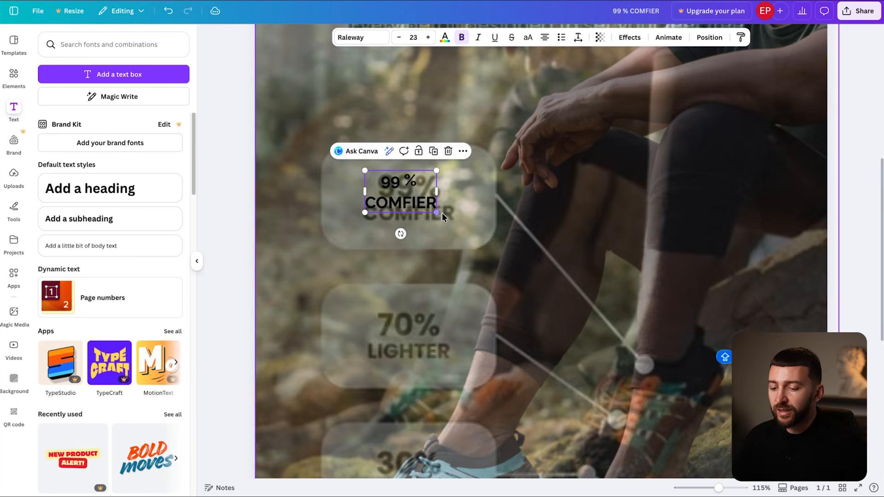
# - Enlarge the 99% COMFIER text and place a rounded rectangle behind it
pyautogui.moveTo(441, 214)
pyautogui.mouseDown()
pyautogui.moveTo(468, 231)
pyautogui.moveTo(456, 222)
pyautogui.mouseUp()
pyautogui.click(14, 77)
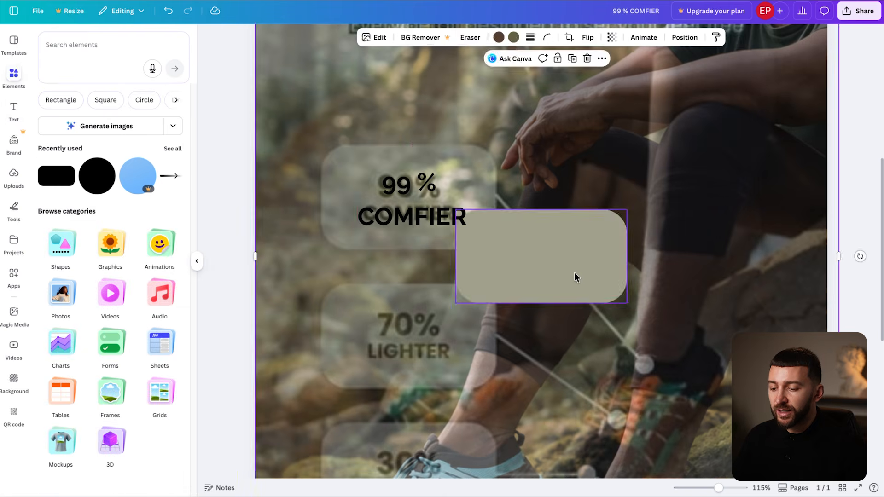
pyautogui.moveTo(576, 276); pyautogui.dragTo(441, 211)
pyautogui.moveTo(494, 237); pyautogui.dragTo(510, 250)
pyautogui.moveTo(490, 220); pyautogui.dragTo(489, 224)
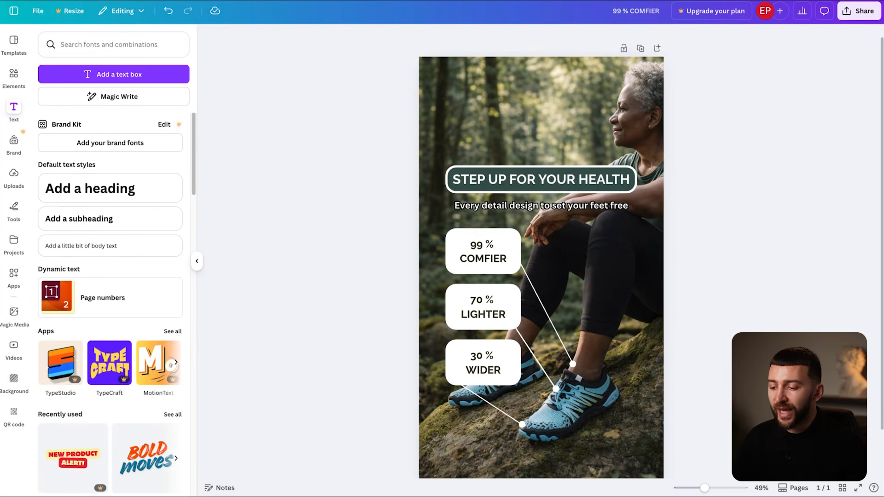
pyautogui.click(689, 232)
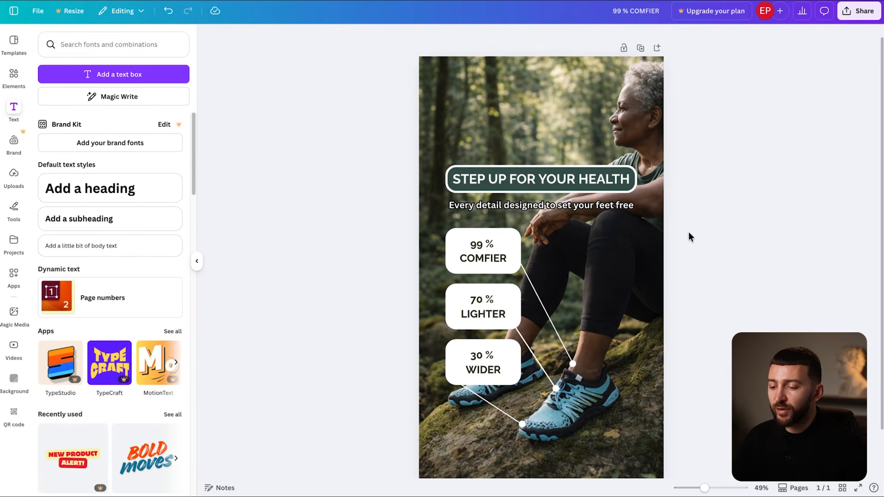
pyautogui.scroll(-3, 688, 232)
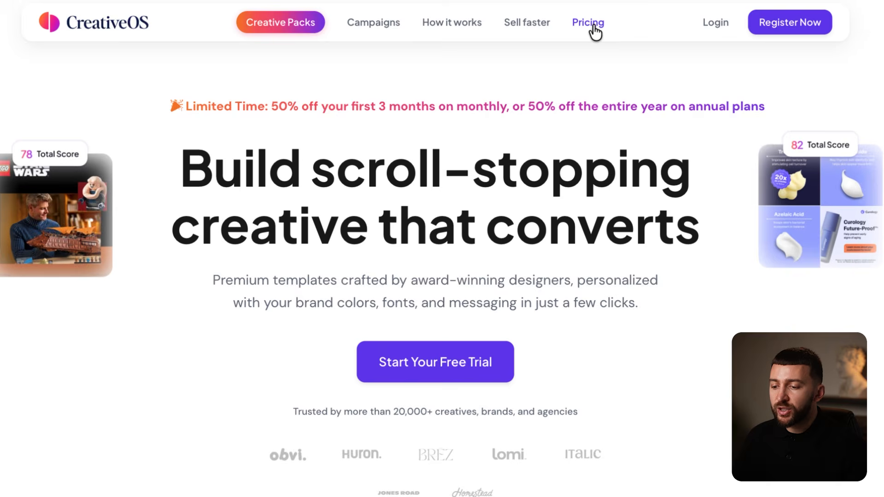
# - Start the CreativeOS Ignite plan free trial from Pricing and sign up with Google
pyautogui.click(594, 28)
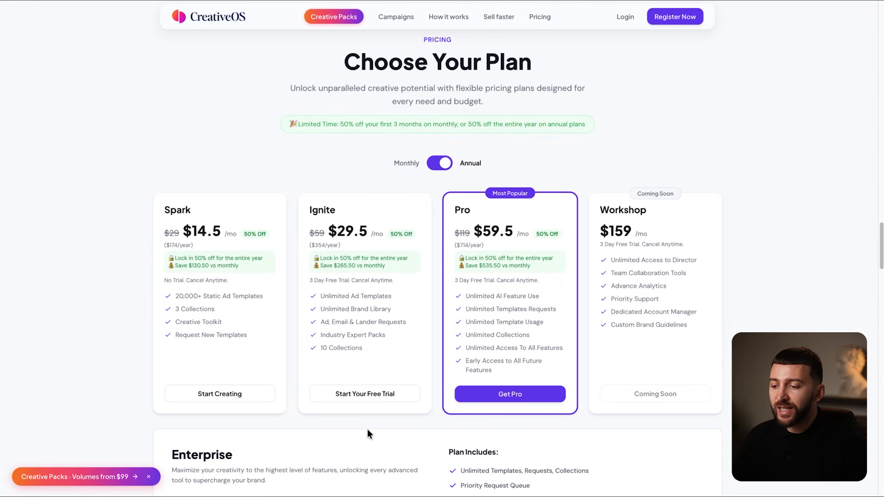
pyautogui.moveTo(307, 281); pyautogui.dragTo(410, 281)
pyautogui.click(410, 281)
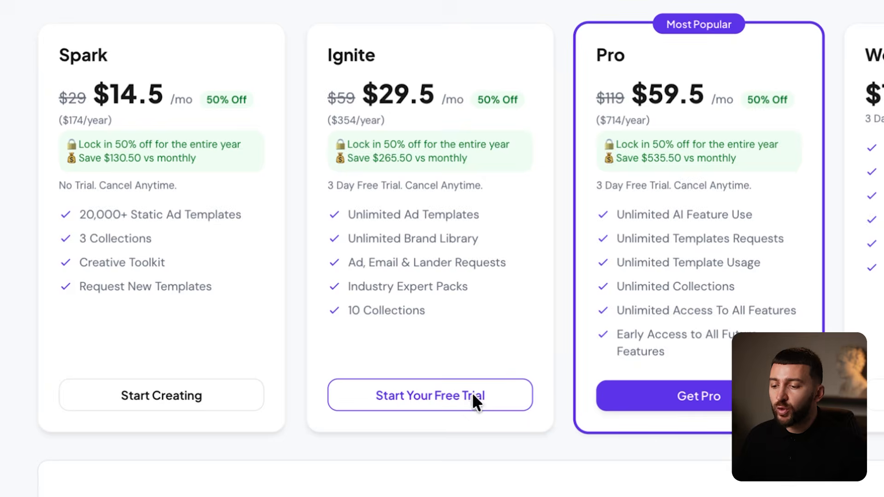
pyautogui.click(473, 401)
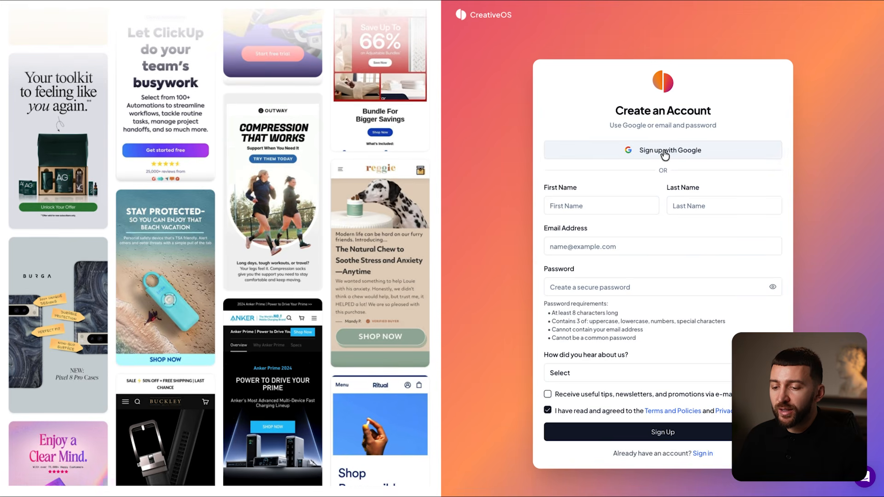
pyautogui.click(649, 153)
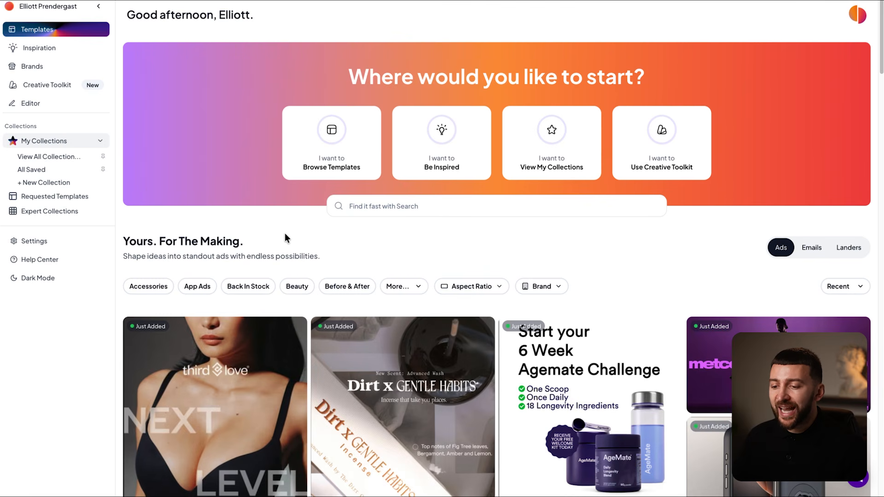
# - Search templates for 'shoes' and open the green Wide toe box ad for editing
pyautogui.click(323, 159)
pyautogui.moveTo(881, 69); pyautogui.dragTo(873, 1)
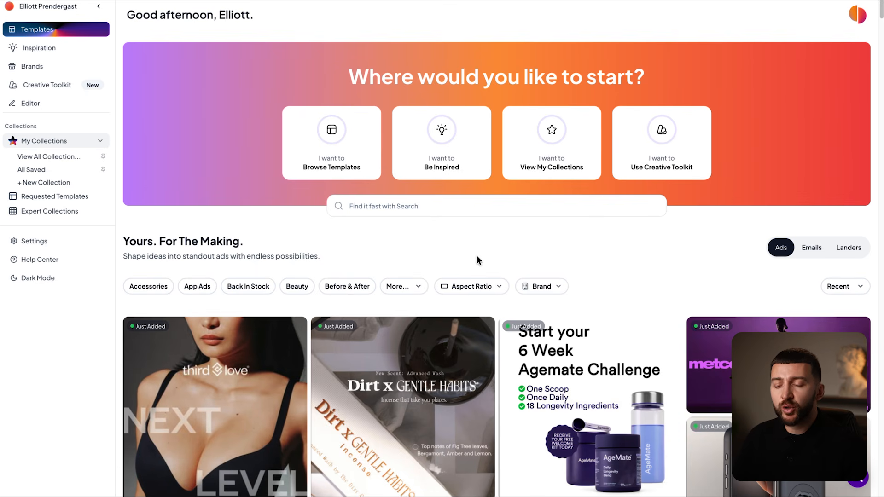
pyautogui.click(397, 206)
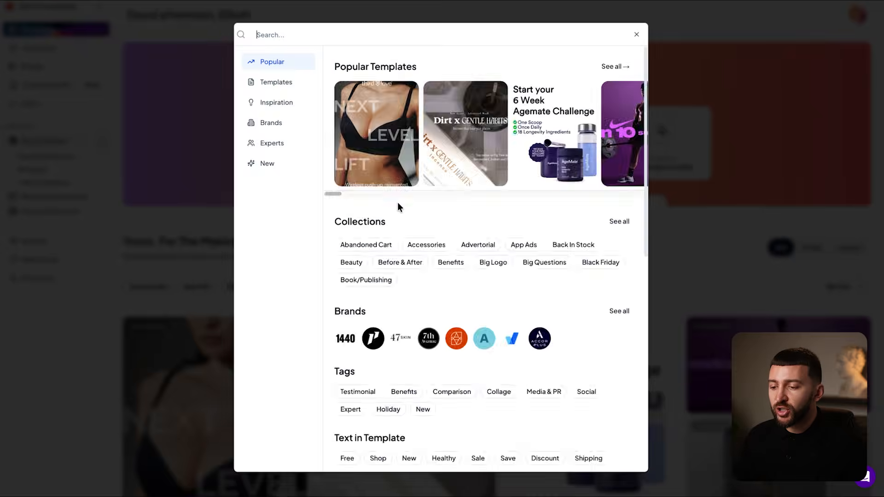
pyautogui.write('shoes')
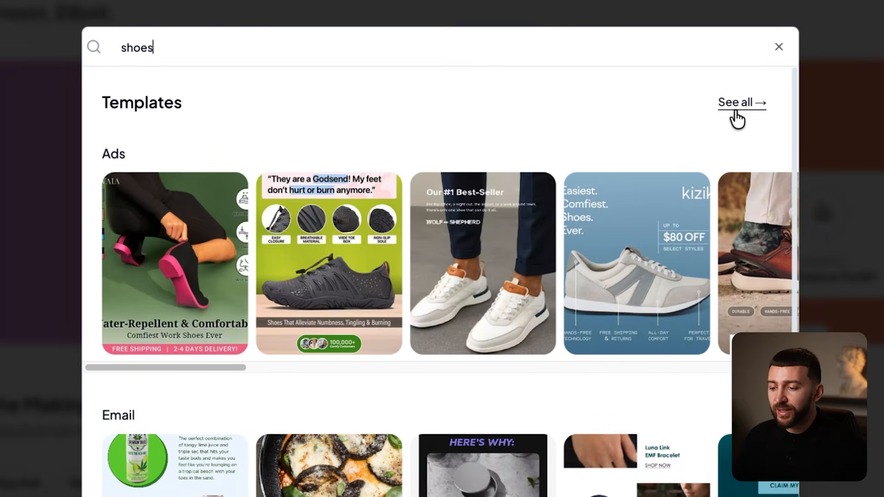
pyautogui.click(741, 105)
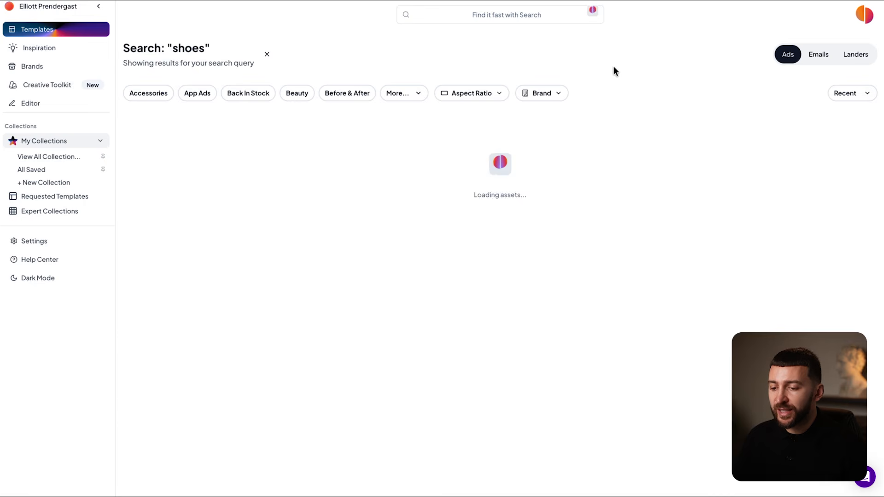
pyautogui.scroll(-6, 613, 72)
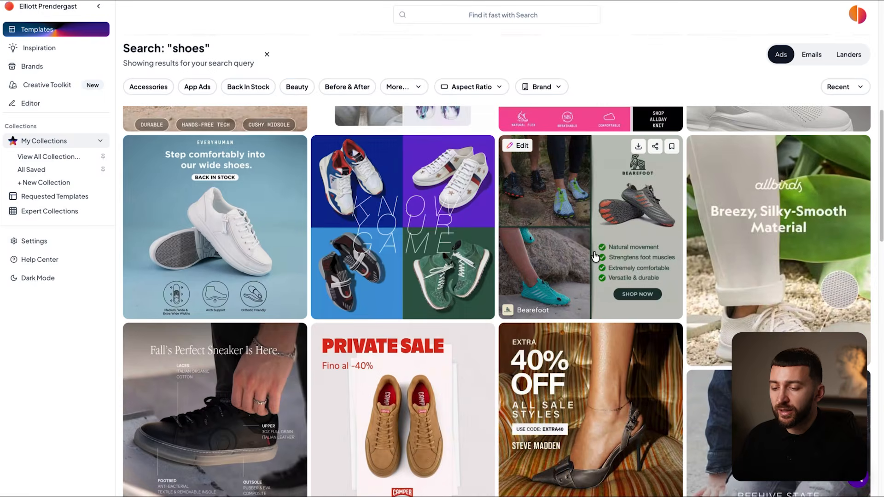
pyautogui.scroll(-5, 603, 254)
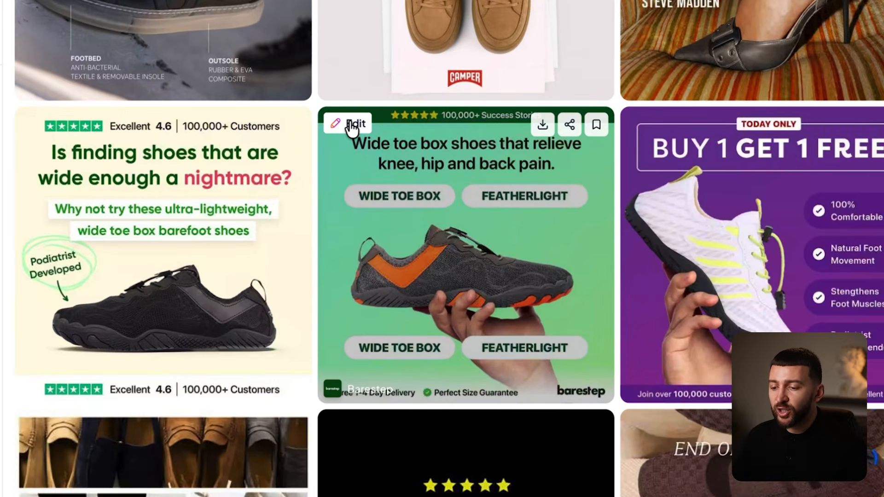
pyautogui.click(351, 125)
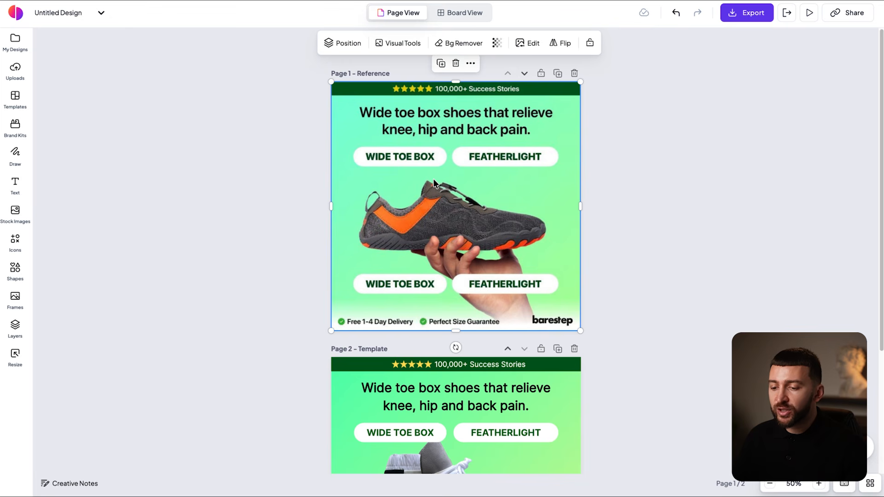
# - Swap the template shoe for the blue shoe photo 2.jpg and remove its background
pyautogui.click(723, 115)
pyautogui.scroll(-3, 723, 114)
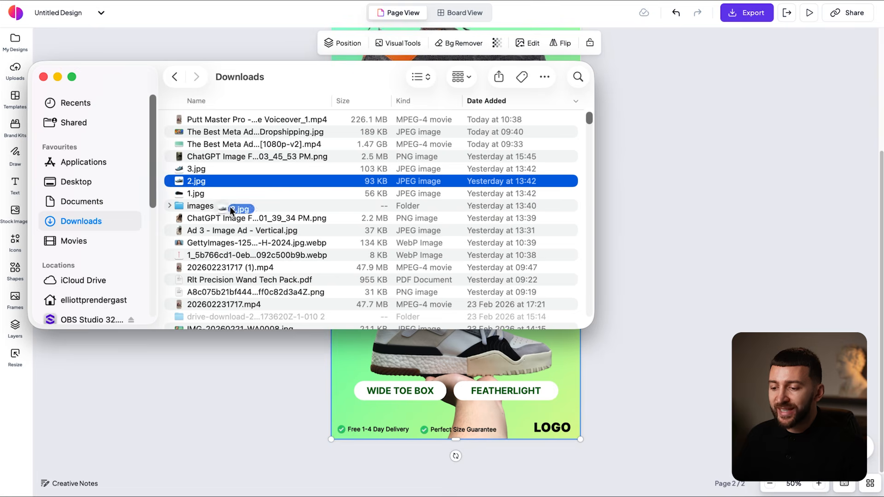
pyautogui.moveTo(228, 203); pyautogui.dragTo(560, 364)
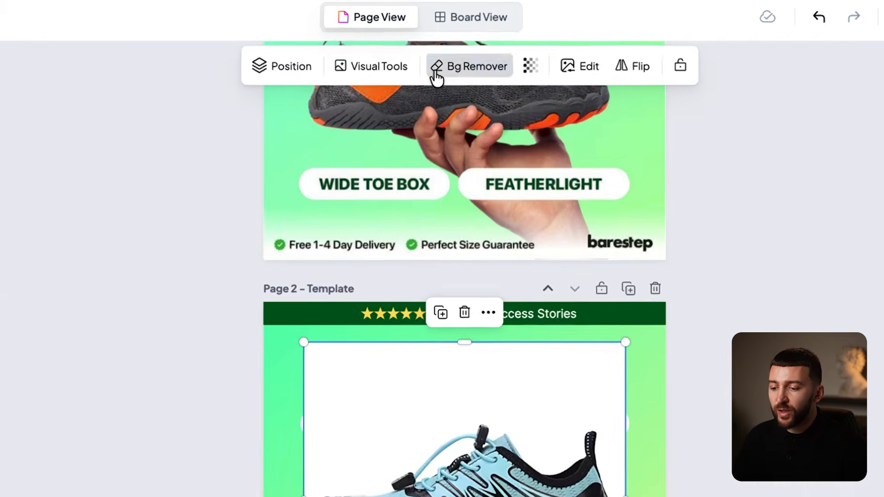
pyautogui.click(436, 59)
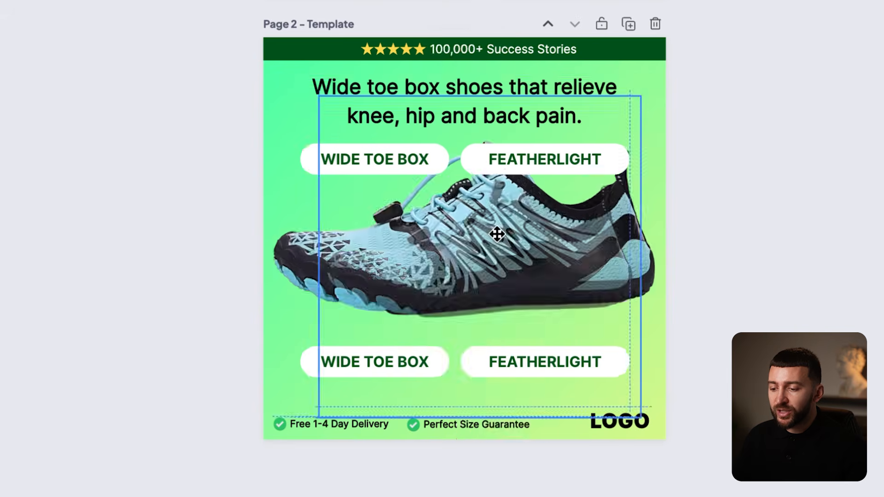
# - Shrink the blue shoe and position it between the two label rows
pyautogui.moveTo(497, 231); pyautogui.dragTo(509, 244)
pyautogui.click(694, 256)
pyautogui.moveTo(666, 463); pyautogui.dragTo(629, 428)
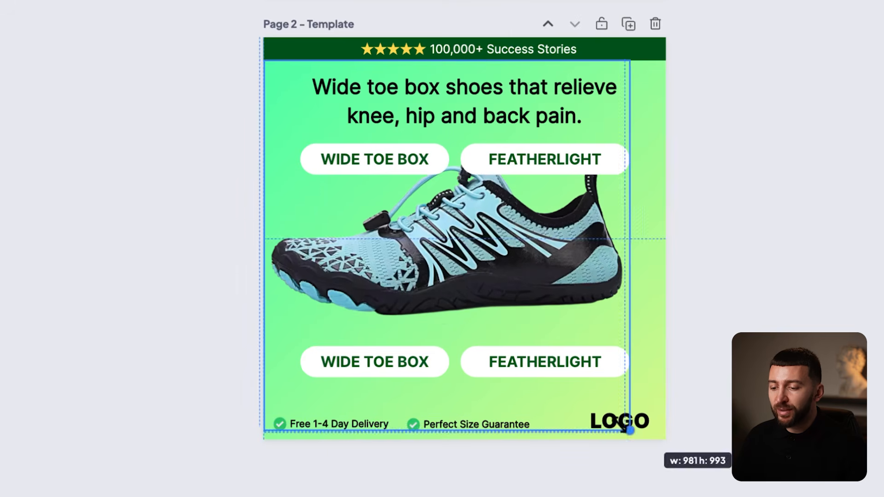
pyautogui.hotkey('ctrl', 'z')
pyautogui.moveTo(666, 463); pyautogui.dragTo(603, 407)
pyautogui.hotkey('ctrl', 'z')
pyautogui.moveTo(666, 463); pyautogui.dragTo(616, 408)
pyautogui.moveTo(511, 259); pyautogui.dragTo(532, 298)
pyautogui.press('Escape')
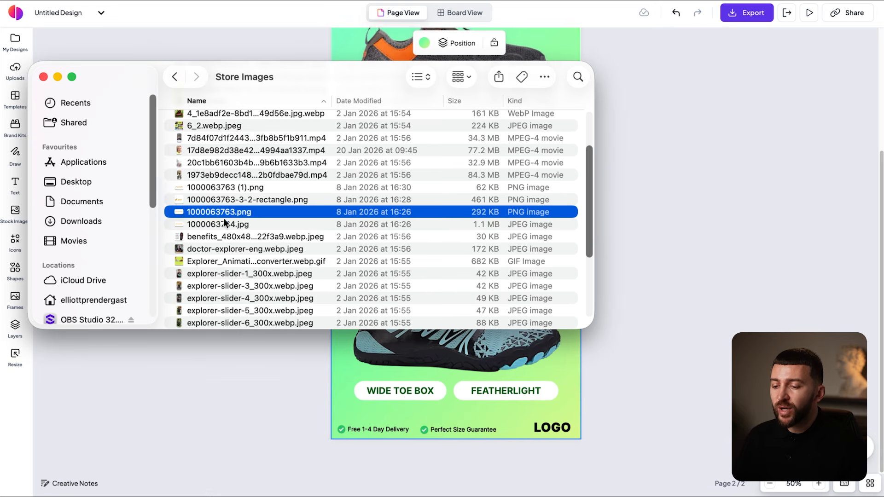
# - Add the puresole logo, shrink it, and place it over the bottom-right LOGO placeholder
pyautogui.moveTo(224, 217); pyautogui.dragTo(522, 403)
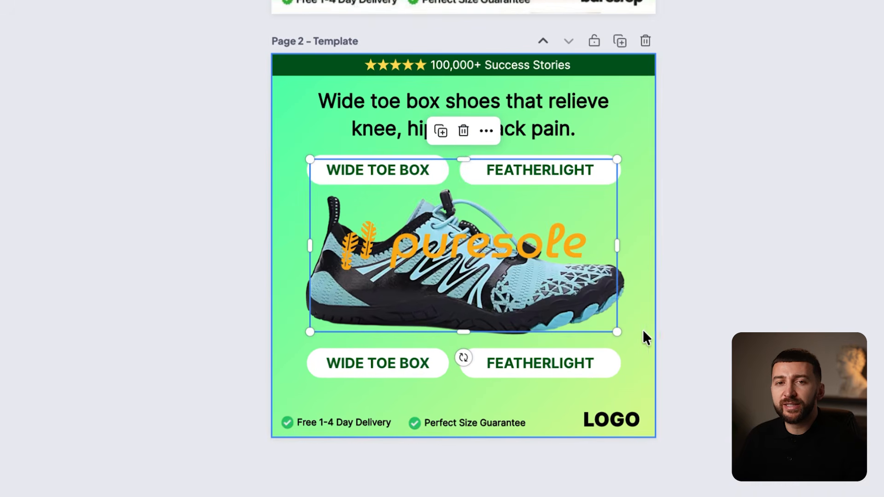
pyautogui.moveTo(616, 332); pyautogui.dragTo(465, 242)
pyautogui.moveTo(390, 202); pyautogui.dragTo(631, 410)
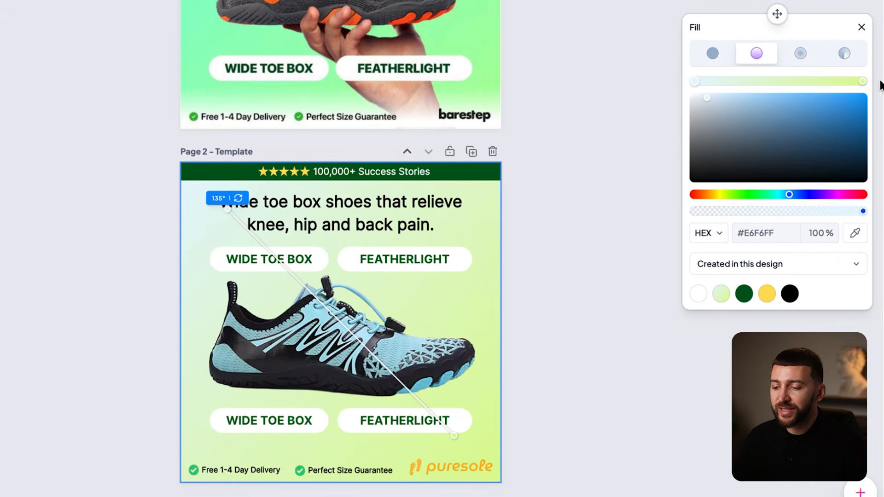
# - Set the background gradient's end colour to navy #0F172A
pyautogui.click(861, 80)
pyautogui.click(758, 231)
pyautogui.write('#0F172A')
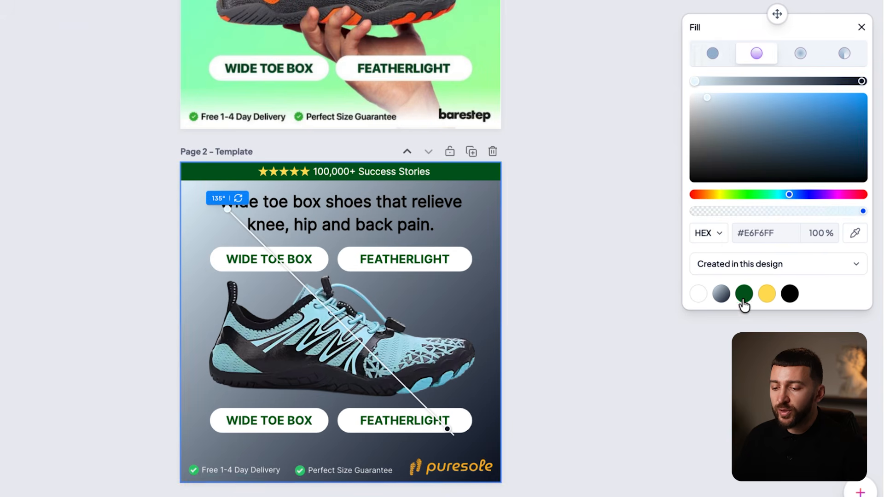
# - Recolour the top FEATHERLIGHT and WIDE TOE BOX labels navy
pyautogui.click(250, 468)
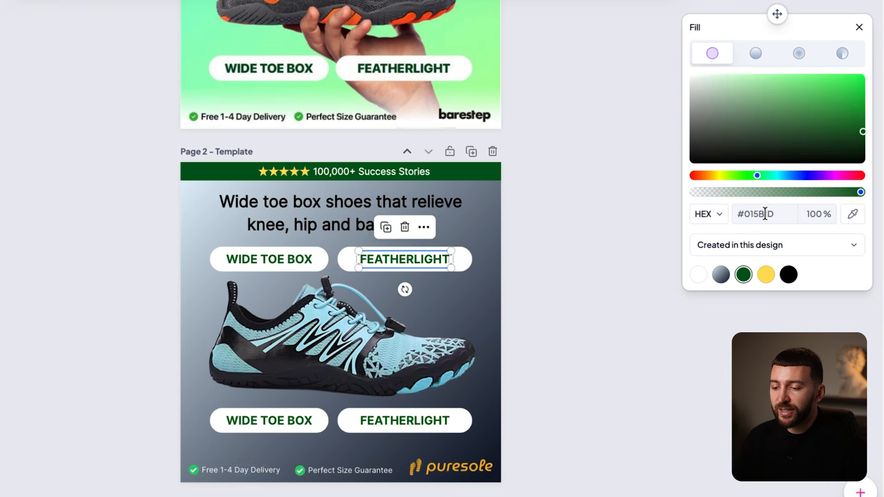
pyautogui.press('super+a')
pyautogui.write('#0F172A')
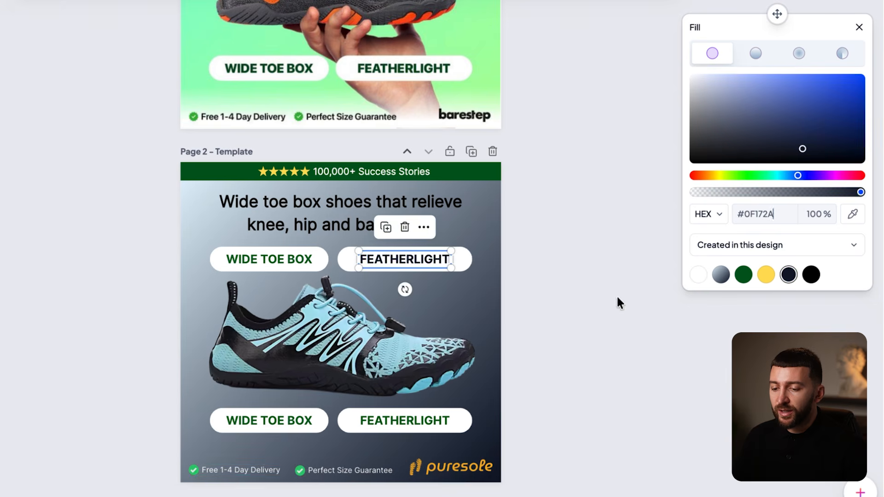
pyautogui.doubleClick(264, 260)
pyautogui.click(754, 219)
pyautogui.press('super+a')
pyautogui.write('#0F172A')
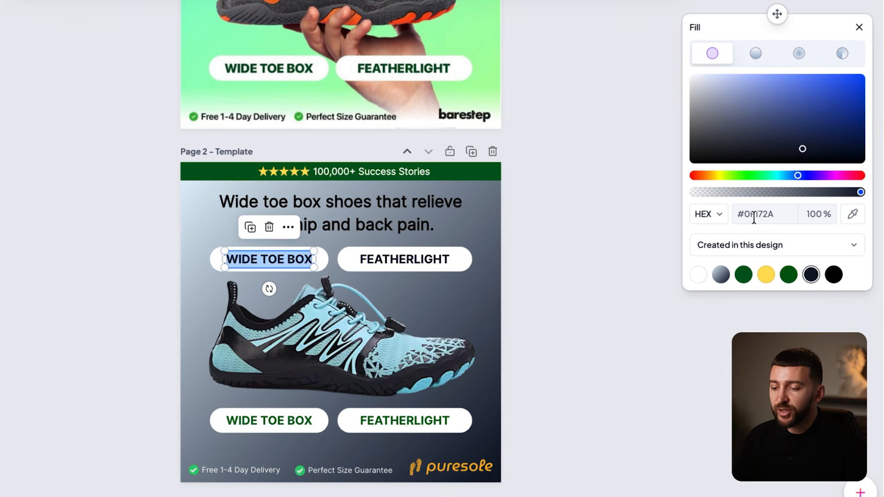
pyautogui.click(617, 304)
# - Recolour the bottom WIDE TOE BOX and FEATHERLIGHT labels navy
pyautogui.click(240, 429)
pyautogui.click(243, 424)
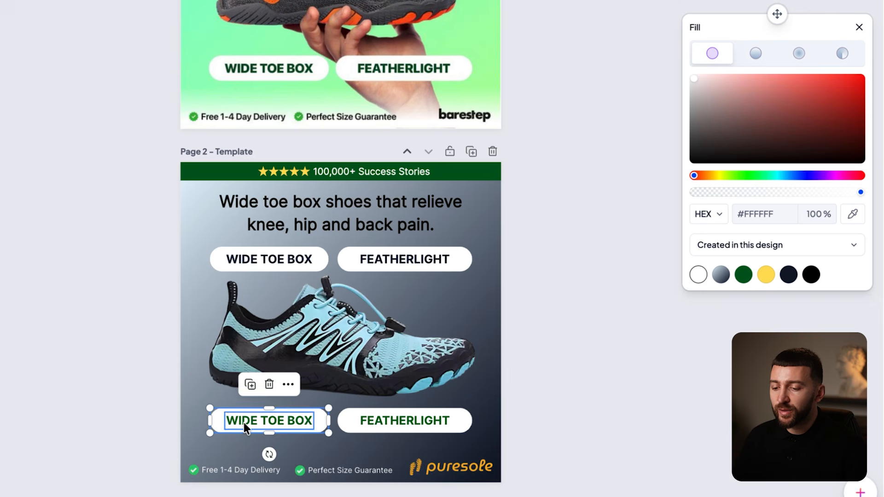
pyautogui.click(761, 215)
pyautogui.press('super+a')
pyautogui.write('#0F172A')
pyautogui.click(409, 420)
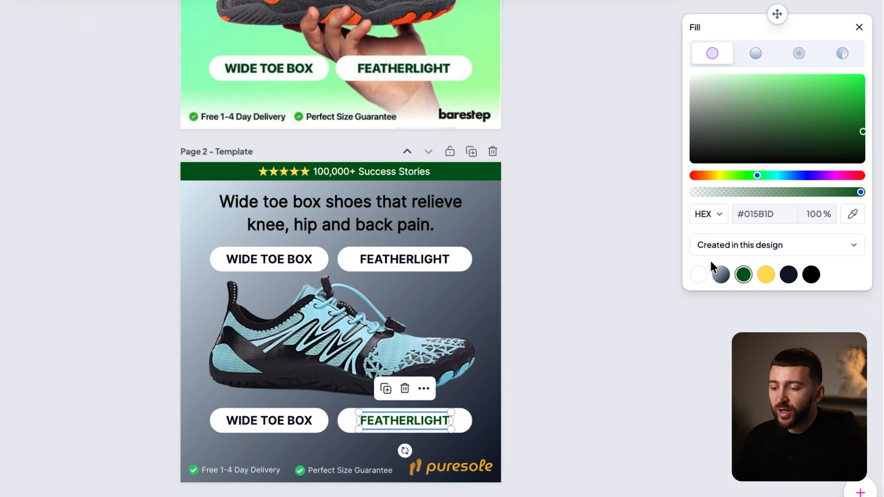
pyautogui.click(754, 216)
pyautogui.press('super+a')
pyautogui.write('#0F172A')
pyautogui.click(606, 335)
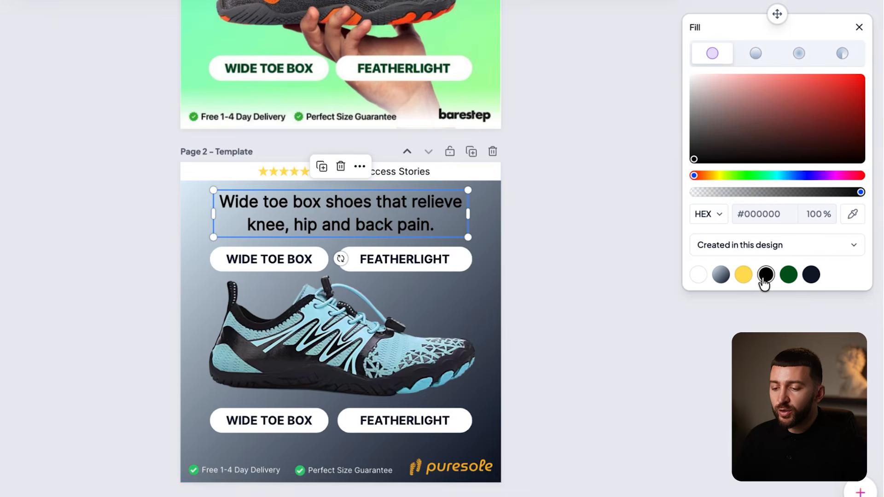
# - Make the headline navy in Raleway Bold
pyautogui.click(810, 275)
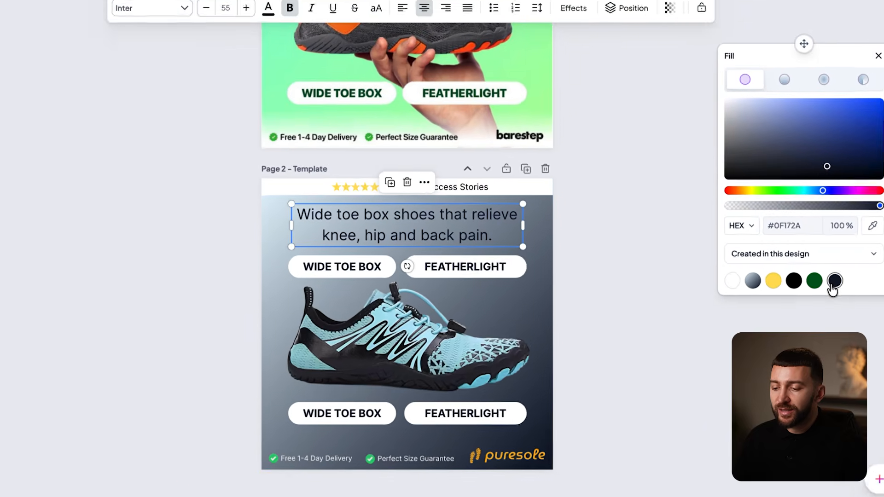
pyautogui.click(249, 46)
pyautogui.click(128, 74)
pyautogui.write('rale')
pyautogui.click(47, 294)
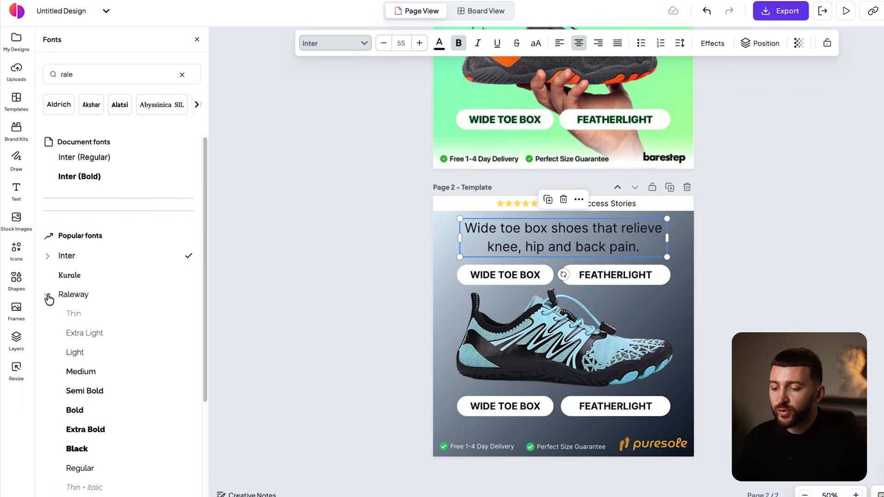
pyautogui.click(84, 416)
# - Set all four pill labels to Raleway Semi Bold
pyautogui.click(505, 275)
pyautogui.click(88, 411)
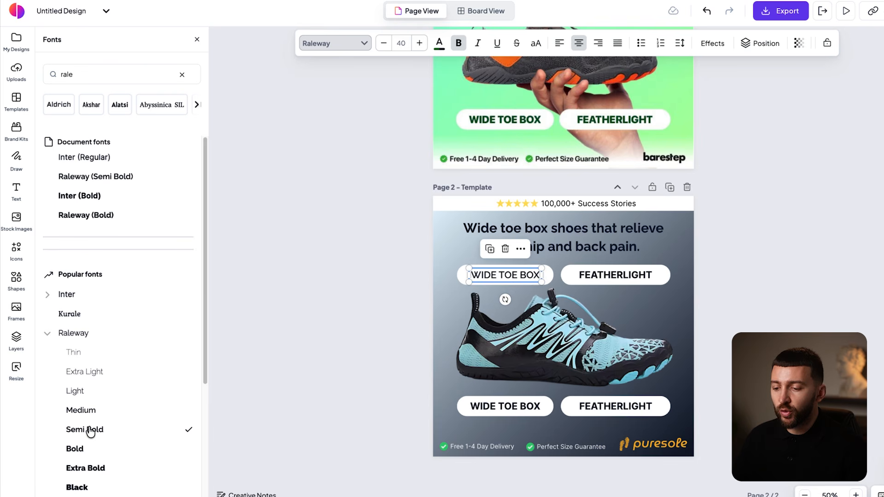
pyautogui.click(615, 275)
pyautogui.click(92, 429)
pyautogui.click(505, 406)
pyautogui.click(86, 429)
pyautogui.click(616, 406)
pyautogui.click(84, 431)
pyautogui.click(439, 42)
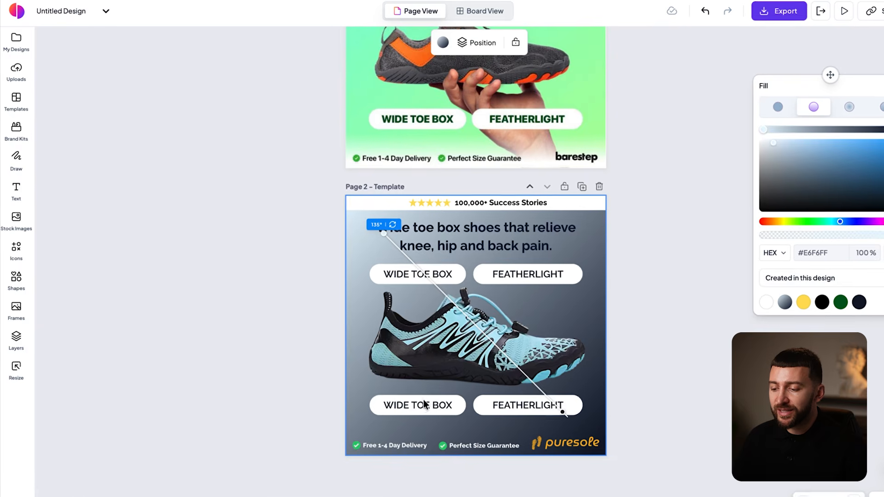
# - Relabel the bottom pills NON-SLIP and BREATHABLE, then export Page 2 as PNG
pyautogui.click(401, 391)
pyautogui.click(402, 390)
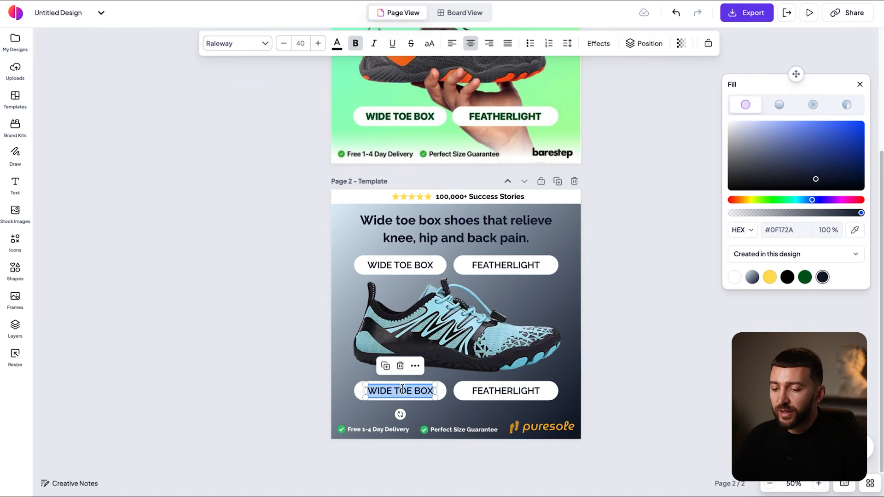
pyautogui.write('NON')
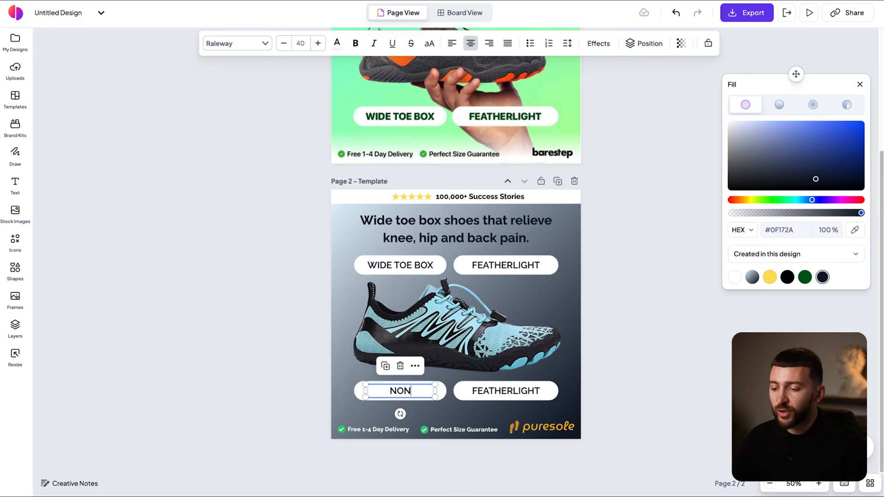
pyautogui.write('-SLIP')
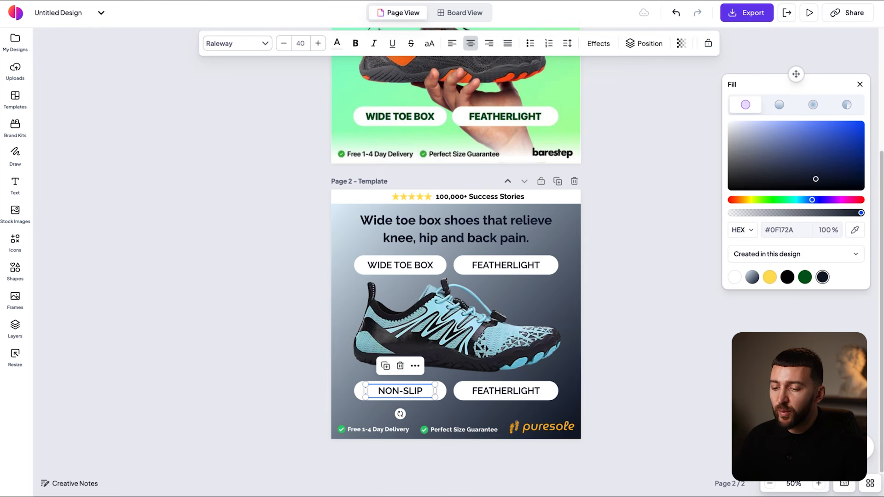
pyautogui.doubleClick(492, 390)
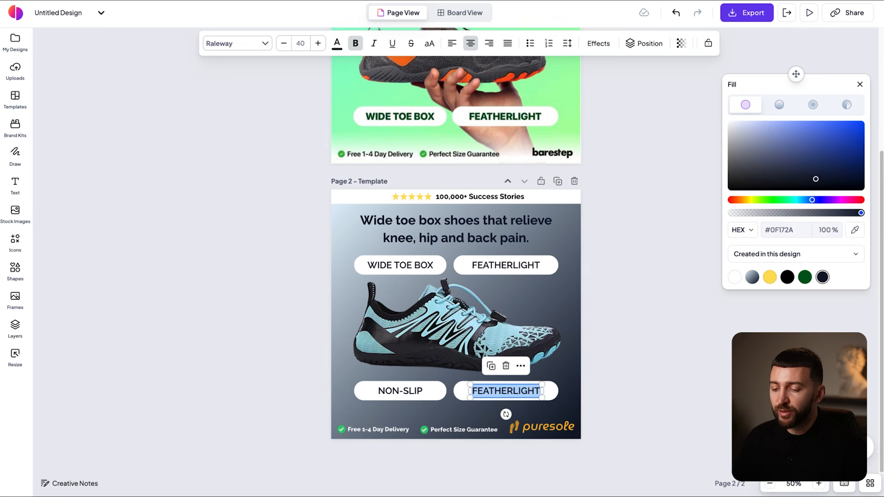
pyautogui.write('BREATHABLE')
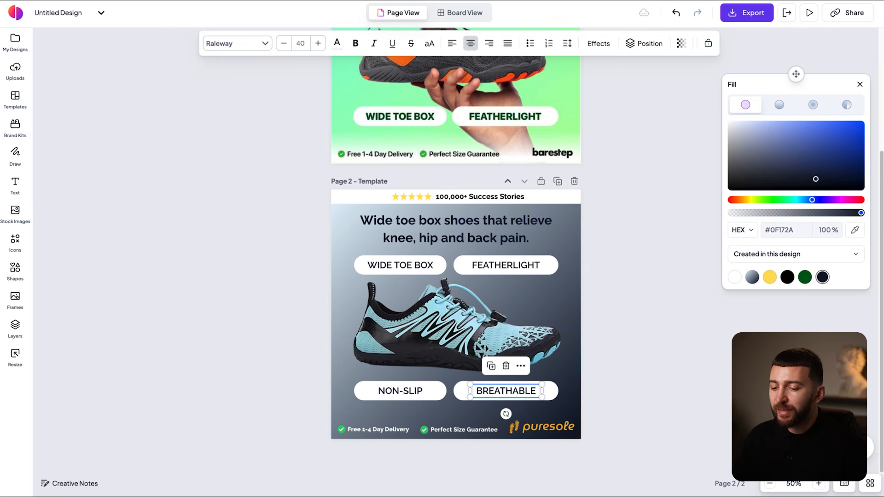
pyautogui.click(689, 360)
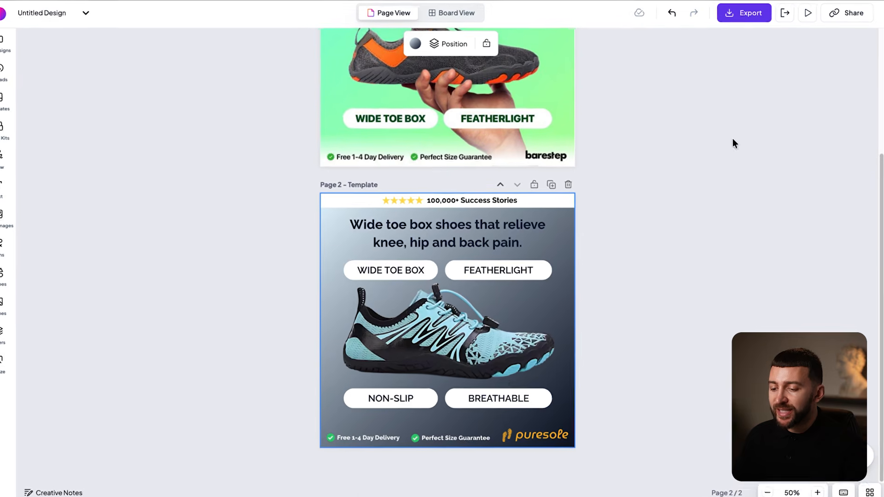
pyautogui.click(730, 22)
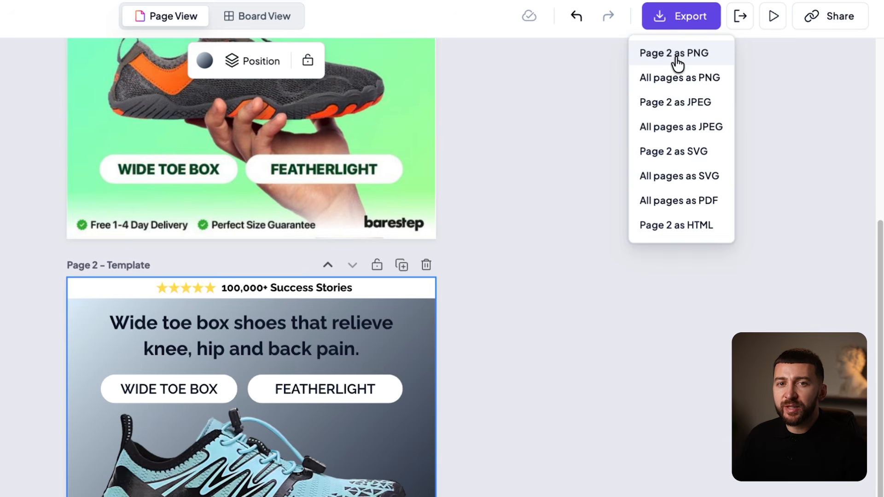
pyautogui.click(721, 51)
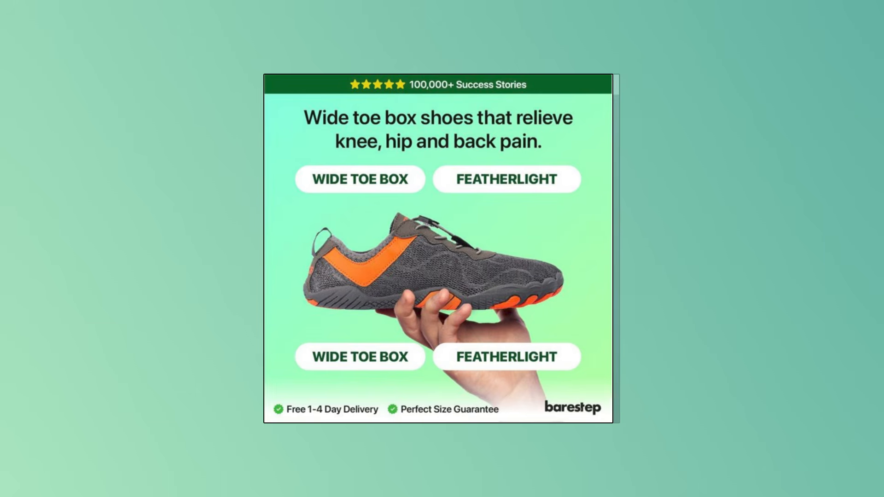
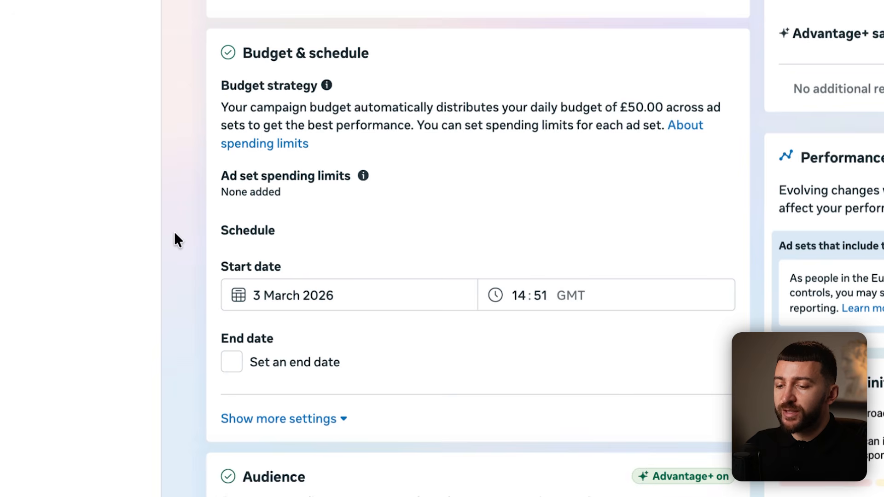
# - Set the ad set's start time to 00:00
pyautogui.click(520, 296)
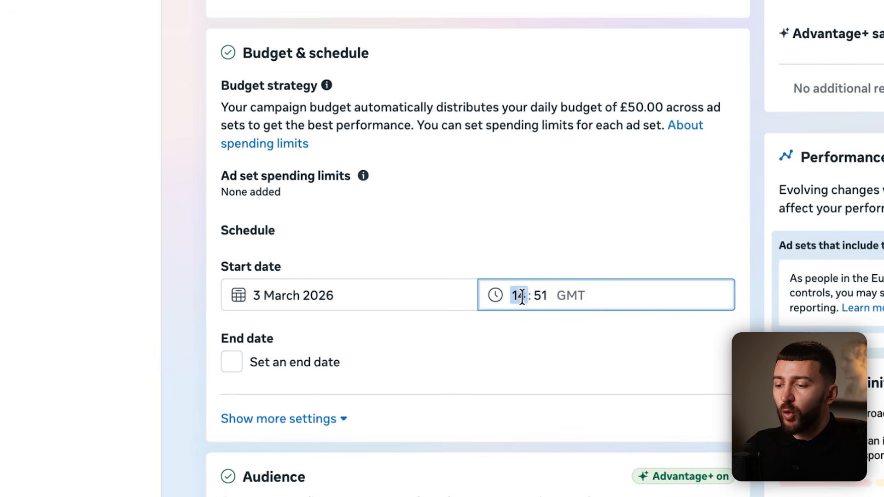
pyautogui.click(501, 295)
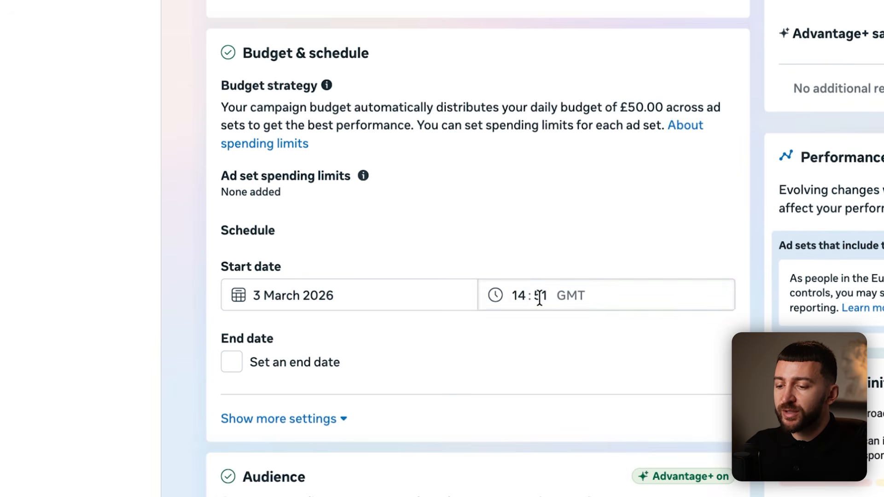
pyautogui.click(525, 297)
pyautogui.click(513, 317)
pyautogui.click(285, 289)
pyautogui.click(536, 291)
pyautogui.click(538, 291)
pyautogui.click(505, 295)
pyautogui.click(516, 296)
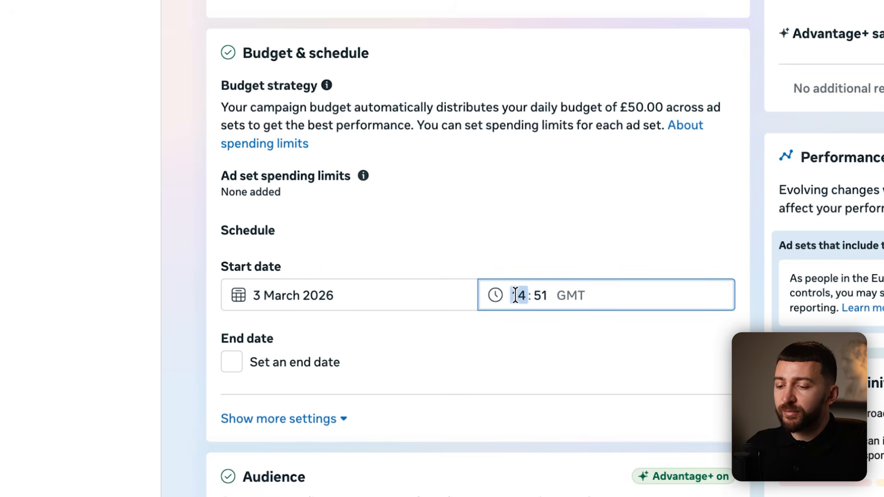
pyautogui.write('00')
pyautogui.click(543, 295)
pyautogui.write('00')
pyautogui.click(190, 308)
# - Change the start date to 4 March 2026
pyautogui.click(316, 296)
pyautogui.click(336, 389)
pyautogui.click(201, 322)
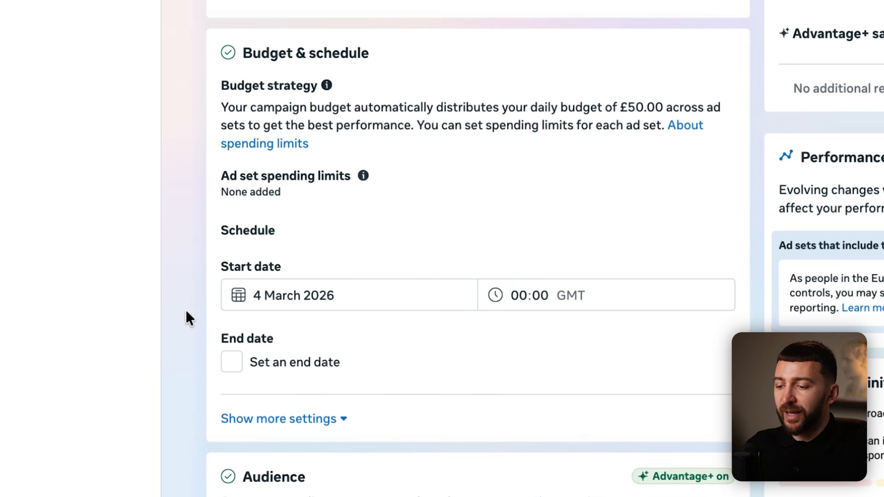
# - Reveal the extra budget and schedule settings via Show more settings
pyautogui.scroll(-5, 288, 223)
pyautogui.click(286, 207)
pyautogui.scroll(-3, 177, 245)
pyautogui.scroll(-4, 177, 251)
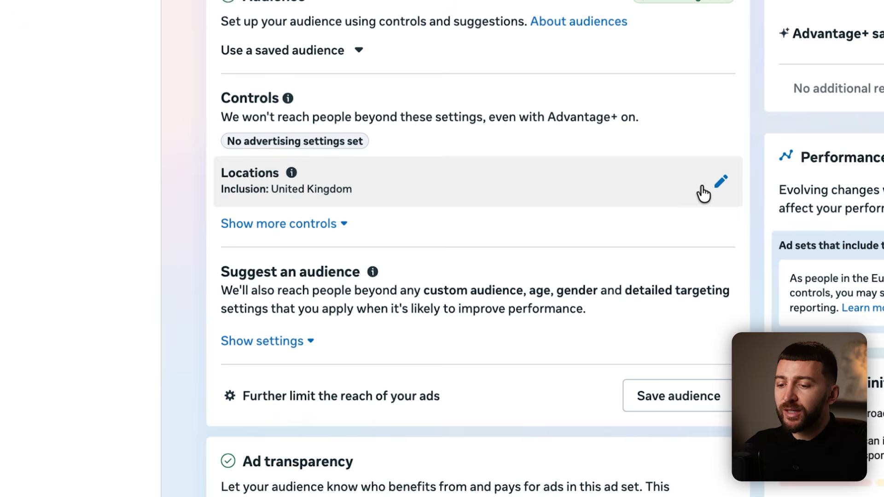
# - Search Locations for United States, then cancel, keeping United Kingdom as the only location
pyautogui.click(716, 186)
pyautogui.click(386, 317)
pyautogui.write('United States')
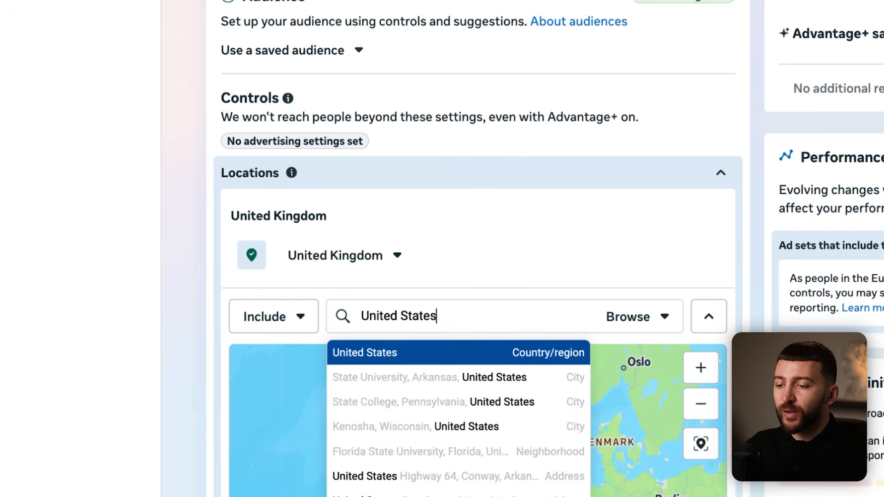
pyautogui.click(714, 186)
# - Expand the audience suggestion settings and show the estimated audience size
pyautogui.scroll(-2, 172, 276)
pyautogui.click(271, 236)
pyautogui.scroll(-2, 192, 280)
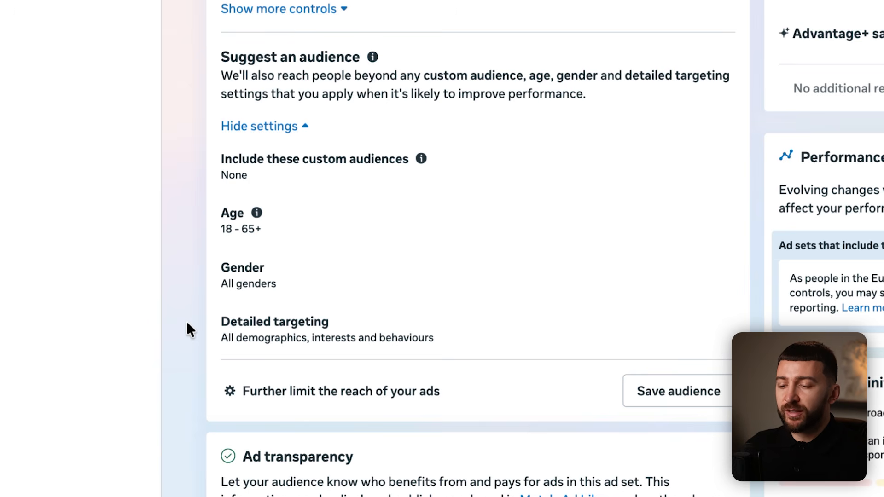
pyautogui.scroll(-5, 184, 311)
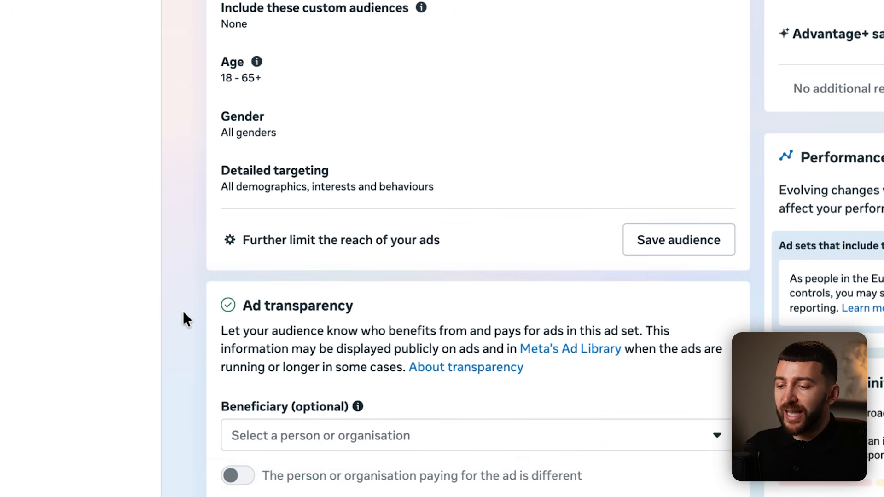
pyautogui.scroll(-4, 183, 310)
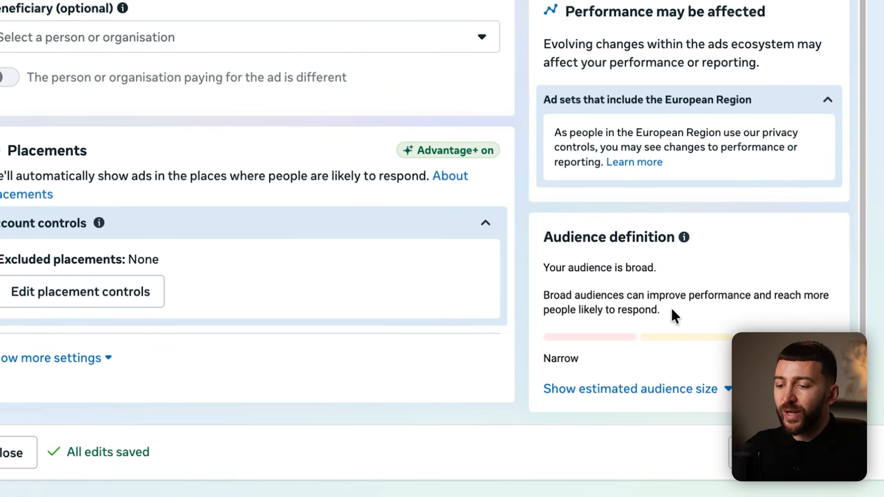
pyautogui.click(659, 392)
pyautogui.scroll(-2, 704, 349)
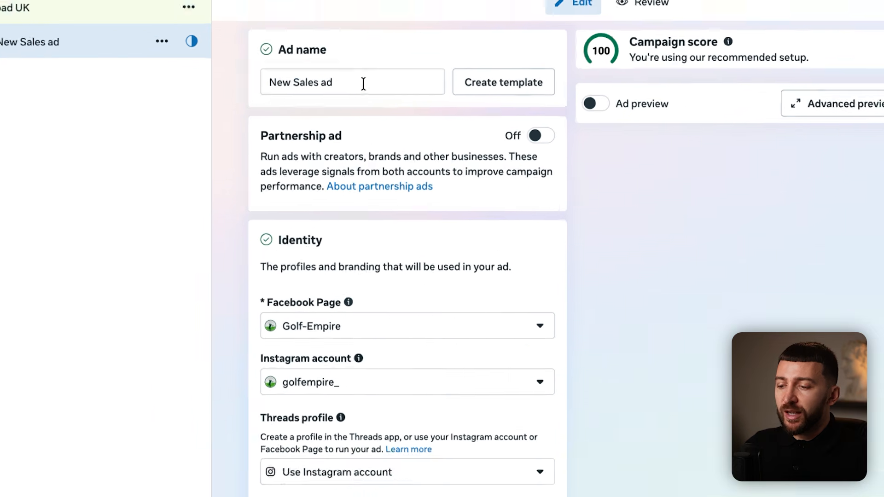
# - Rename the ad to 'Video Ad 1 - Mum UGC', keeping Golf-Empire as the Facebook Page
pyautogui.tripleClick(381, 103)
pyautogui.write('Video Ad 1 - Mum UGC')
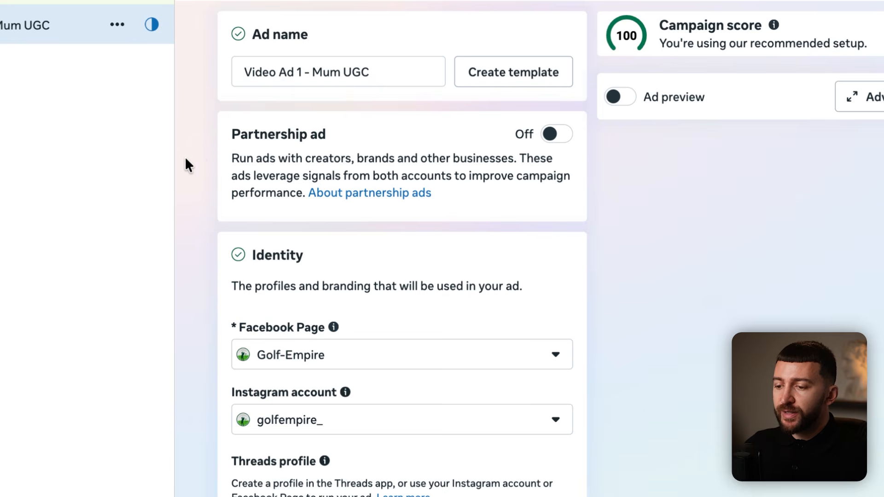
pyautogui.scroll(-3, 186, 164)
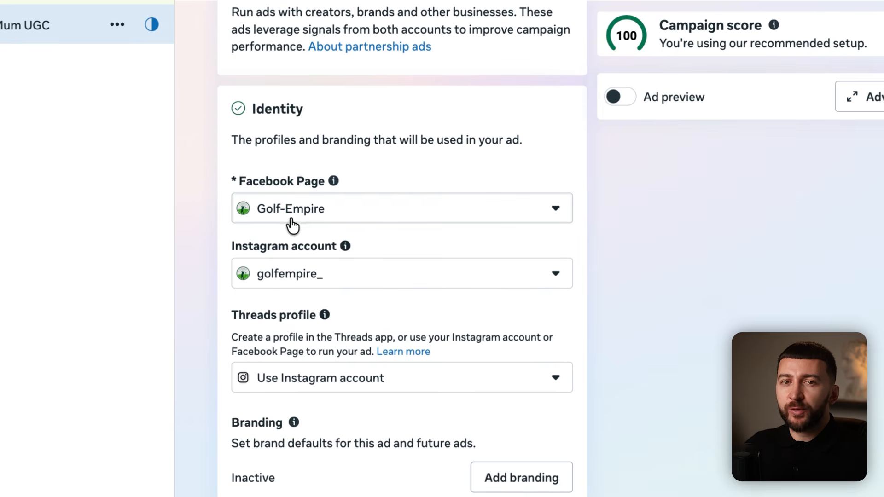
pyautogui.click(290, 223)
pyautogui.click(339, 223)
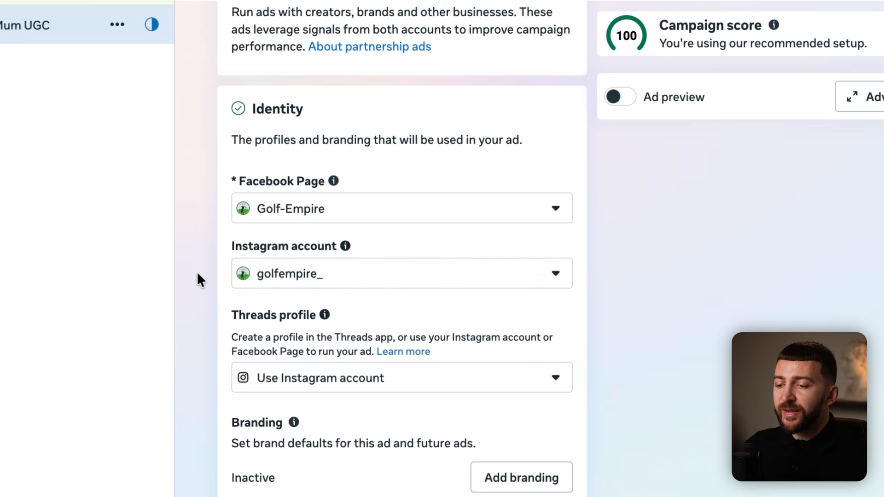
# - Scroll down to the Destination section's Website URL field
pyautogui.scroll(-8, 197, 273)
pyautogui.scroll(-3, 198, 273)
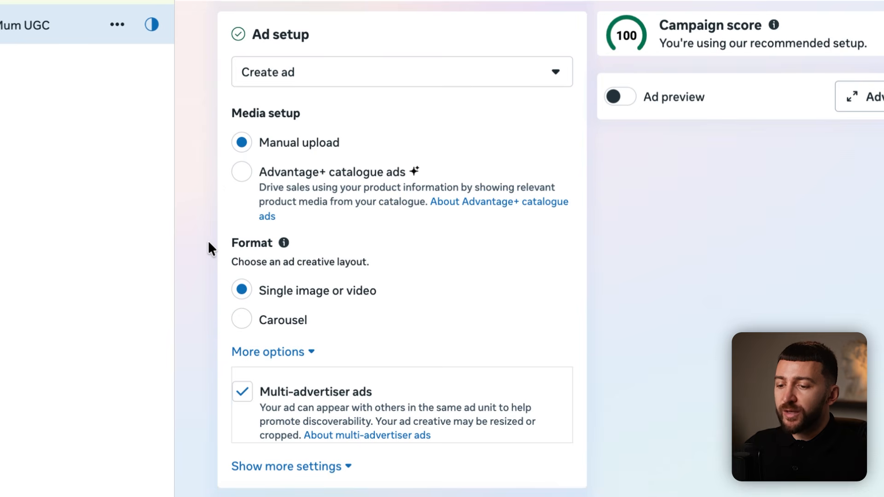
pyautogui.scroll(-6, 209, 244)
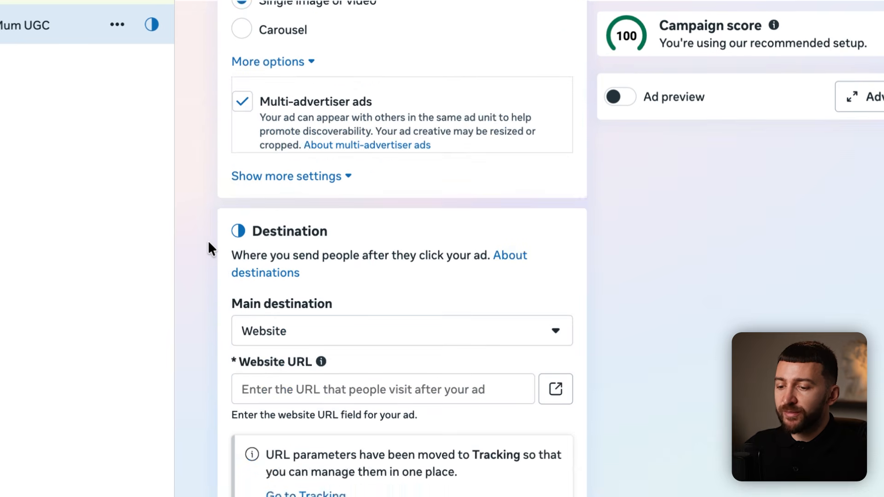
pyautogui.scroll(-3, 208, 243)
pyautogui.scroll(-1, 209, 243)
pyautogui.click(320, 247)
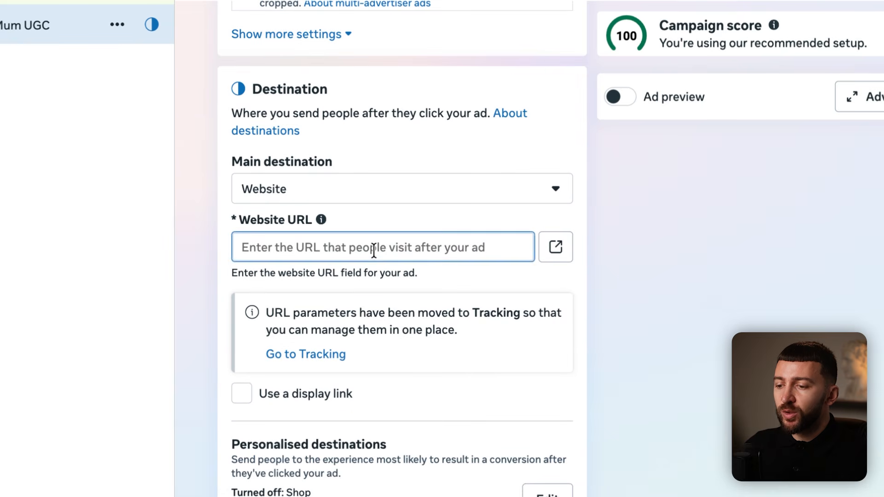
pyautogui.click(480, 224)
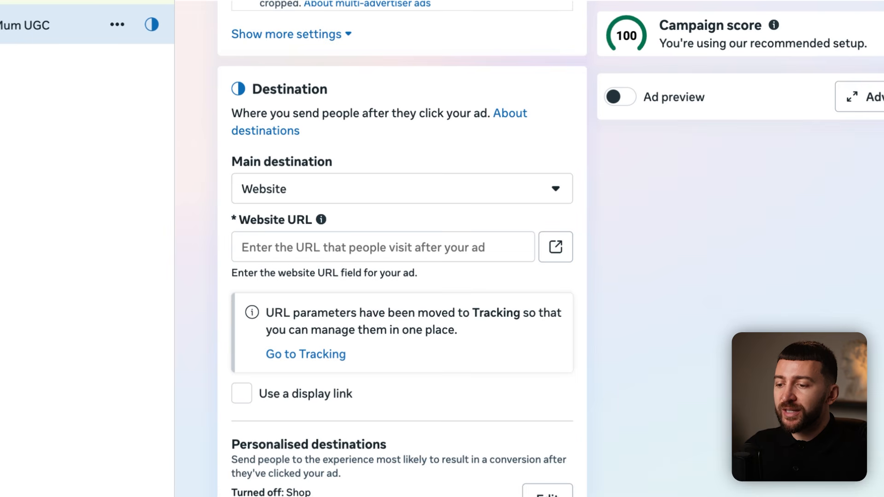
# - Paste the Putt Master Pro product page URL as the website URL
pyautogui.click(281, 248)
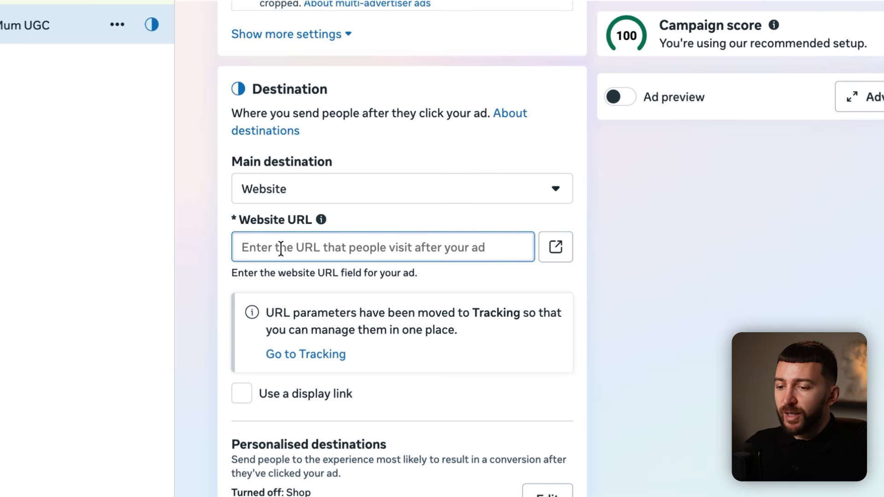
pyautogui.write('https://golf-empire.com/products/putt-master-pro')
pyautogui.click(209, 298)
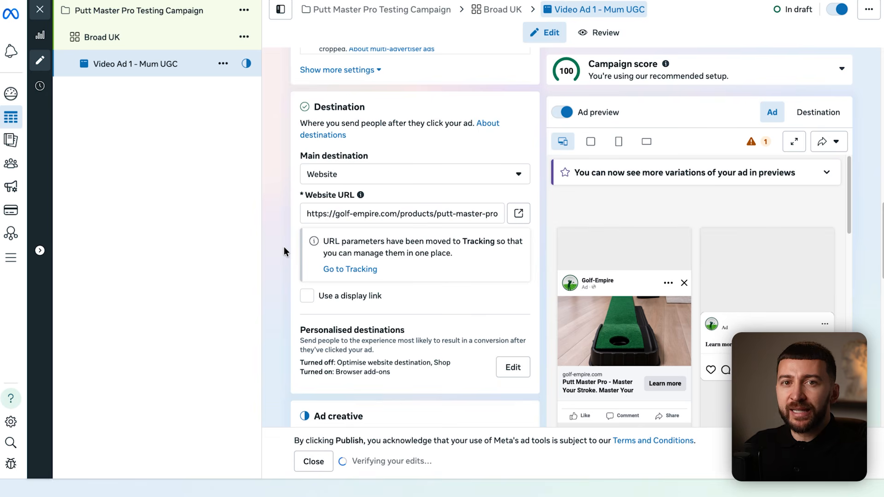
pyautogui.click(307, 296)
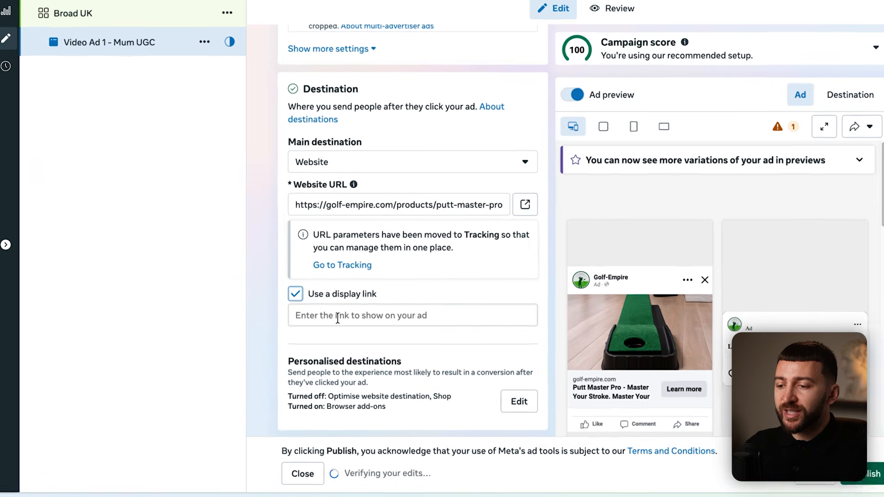
pyautogui.click(337, 318)
pyautogui.write('https://golf-empire.com/products/putt-master-pro')
pyautogui.moveTo(504, 320); pyautogui.dragTo(408, 321)
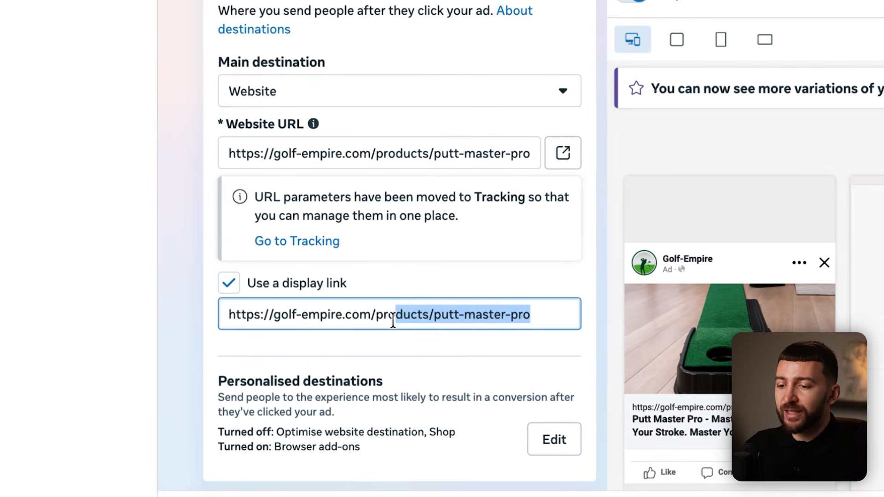
pyautogui.press('BackSpace')
pyautogui.press('BackSpace')
pyautogui.press('BackSpace')
pyautogui.press('BackSpace')
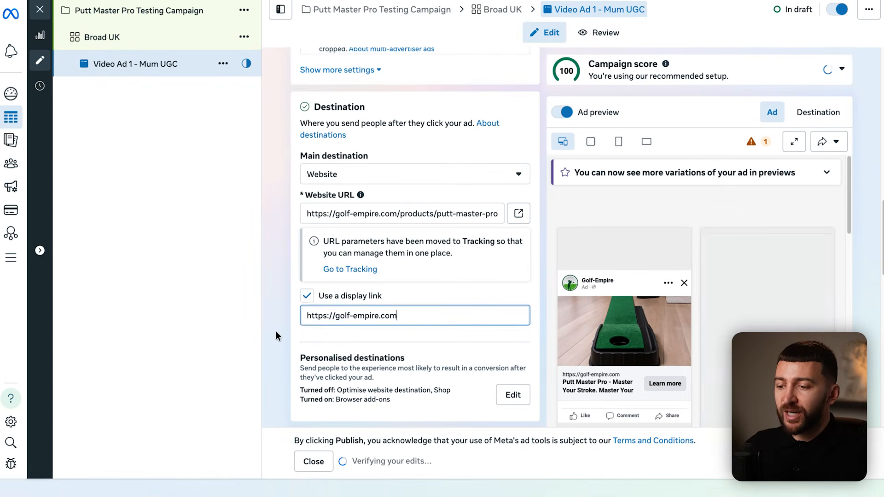
pyautogui.click(184, 333)
# - Open the Set up creative choices to pick Video ad
pyautogui.scroll(-3, 278, 318)
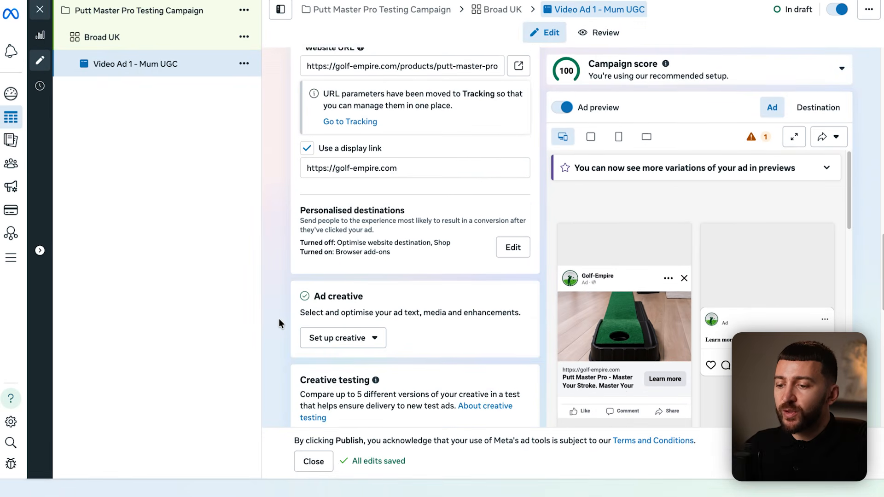
pyautogui.scroll(-2, 279, 311)
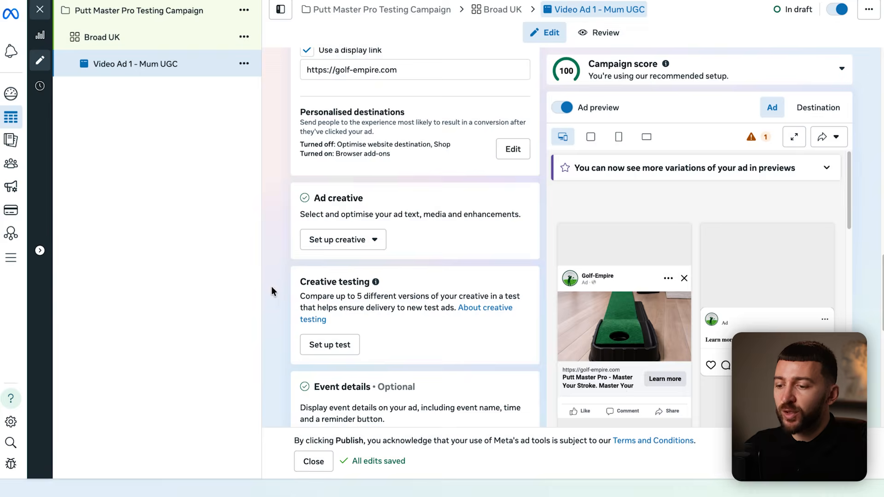
pyautogui.click(330, 241)
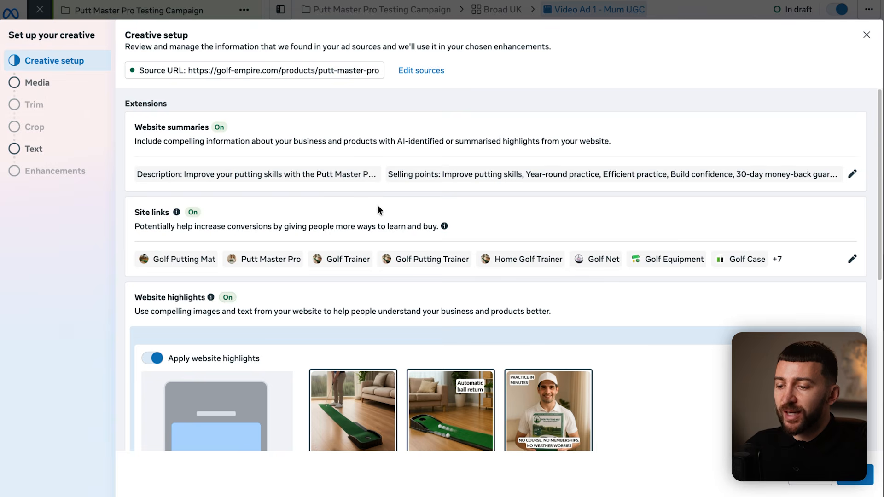
# - Switch off Apply website highlights and continue to the Media step
pyautogui.scroll(-5, 400, 205)
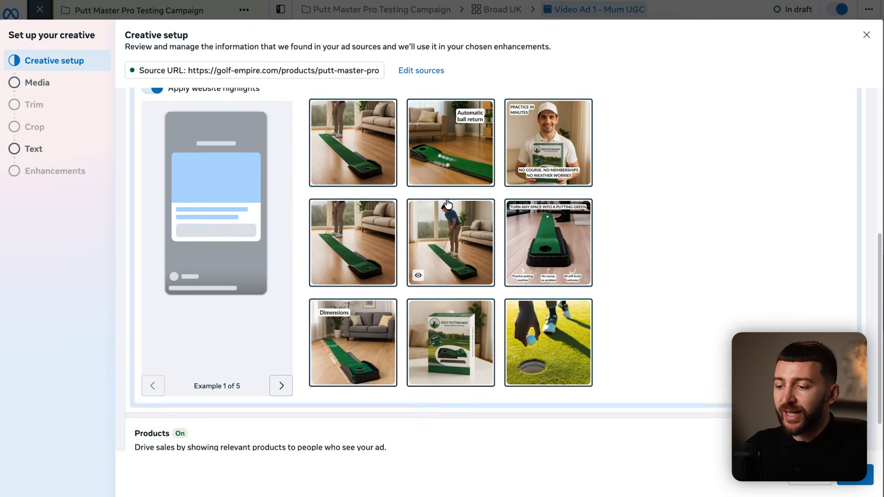
pyautogui.scroll(2, 448, 203)
pyautogui.click(154, 161)
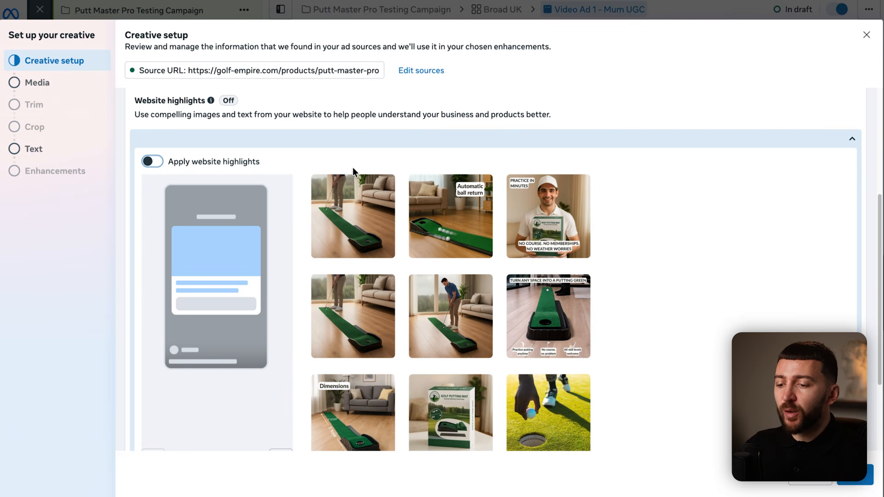
pyautogui.scroll(-3, 353, 167)
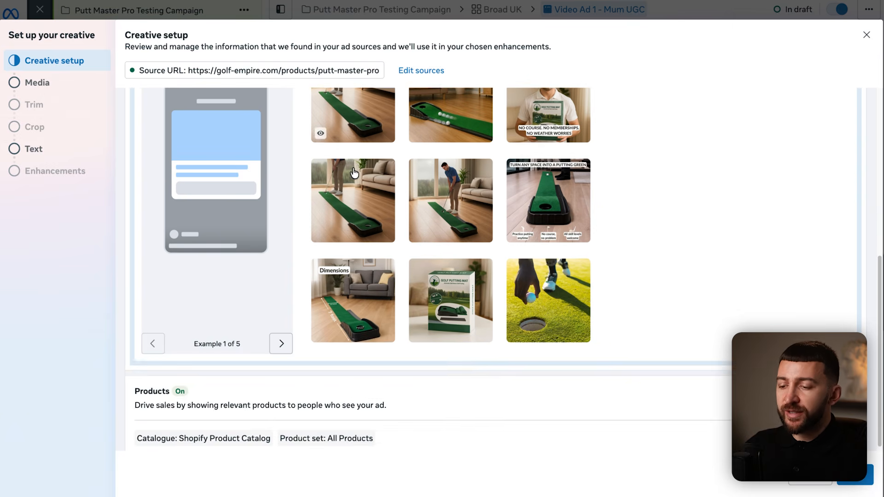
pyautogui.scroll(-3, 582, 413)
pyautogui.scroll(-3, 656, 404)
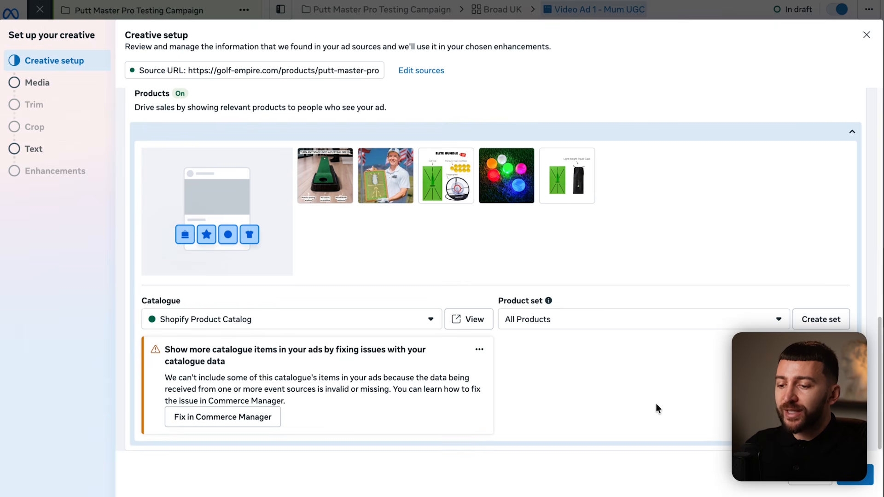
pyautogui.click(856, 474)
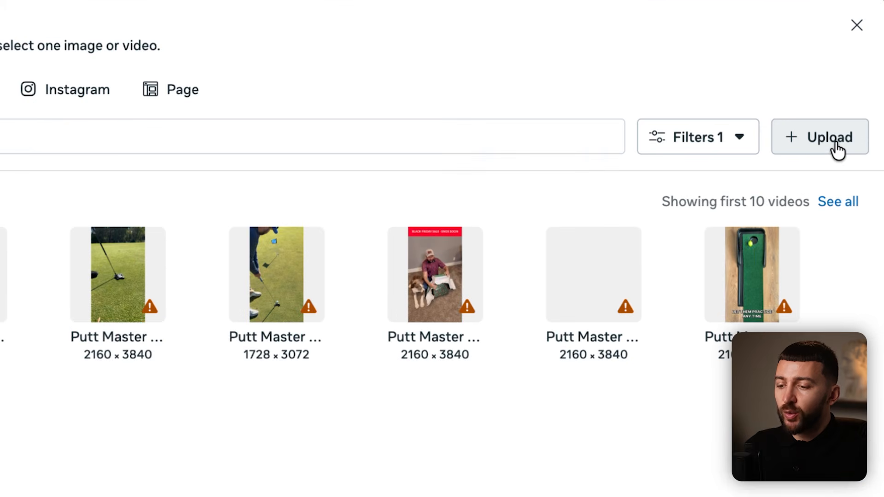
# - Upload Final Golf Ad.mp4 from the computer as the ad's video
pyautogui.click(839, 150)
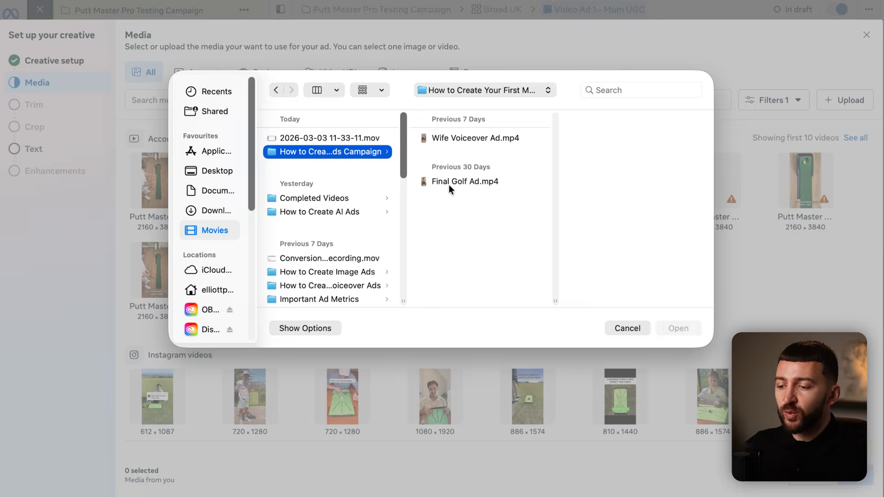
pyautogui.click(448, 183)
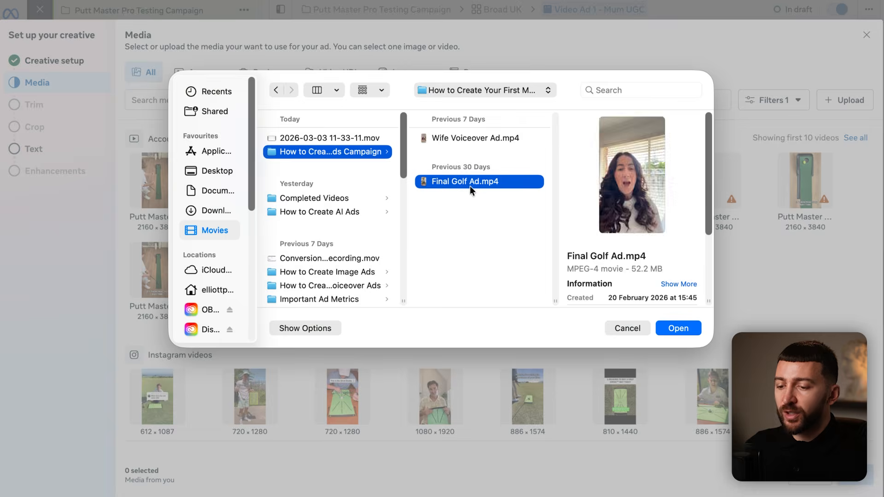
pyautogui.click(730, 328)
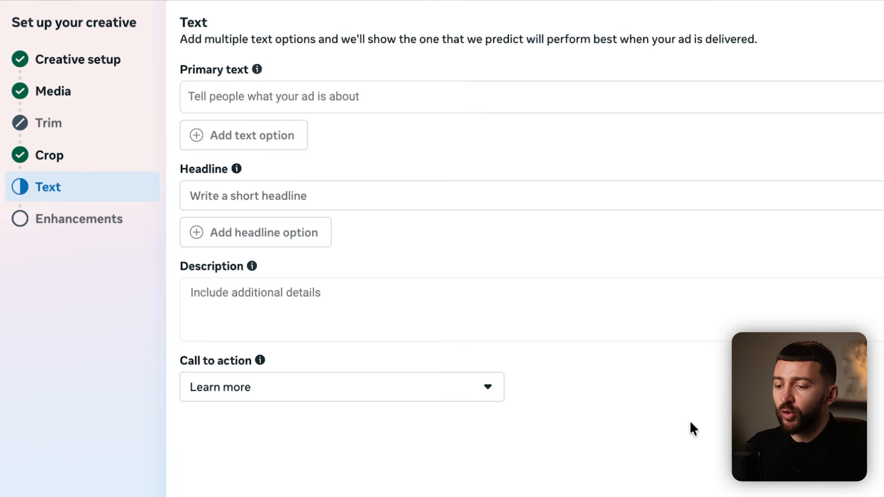
# - Paste the two-line primary text, removing the empty trailing line
pyautogui.click(316, 98)
pyautogui.write('Got a young golfer at home? ⛳ This might be the one gift they actually use.')
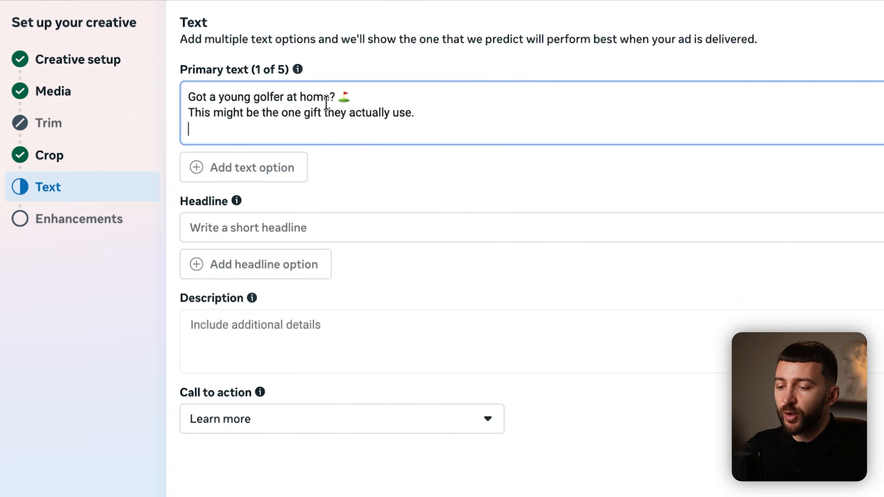
pyautogui.press('BackSpace')
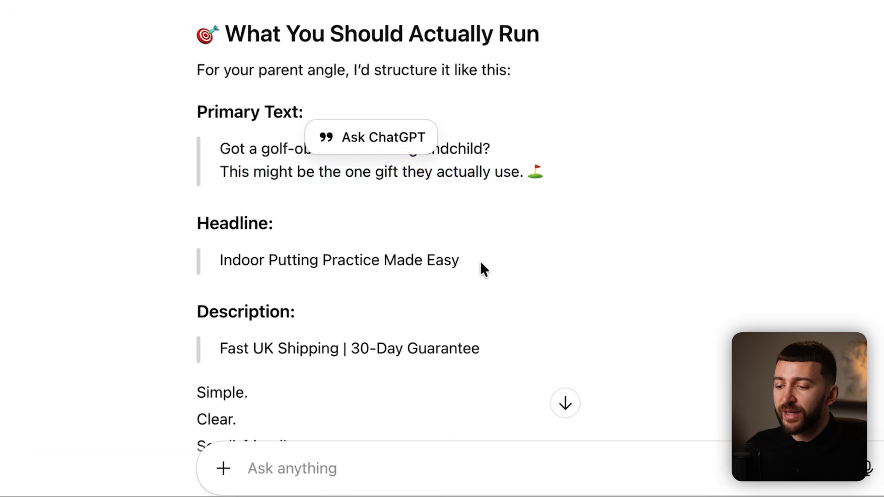
pyautogui.moveTo(483, 269); pyautogui.dragTo(265, 258)
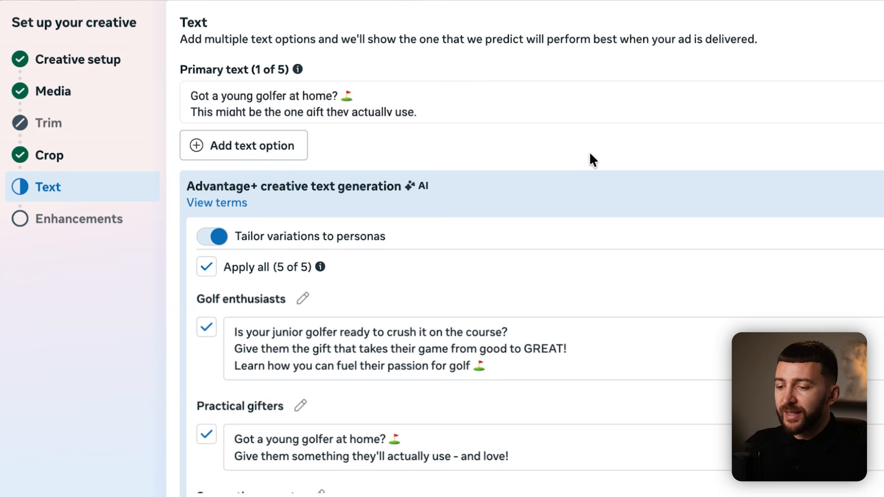
pyautogui.scroll(-7, 591, 154)
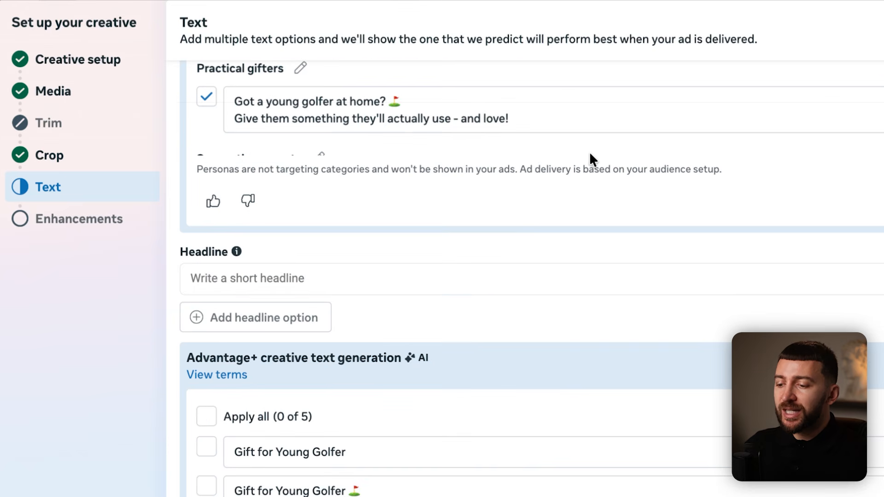
# - Paste the young golfers headline into the Headline field
pyautogui.click(268, 282)
pyautogui.write('The Perfect Gift for Young Golfers.')
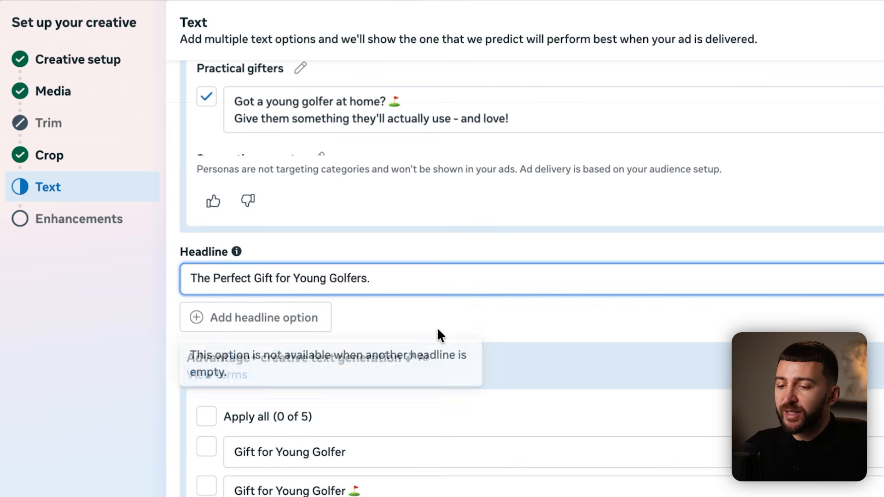
pyautogui.click(439, 331)
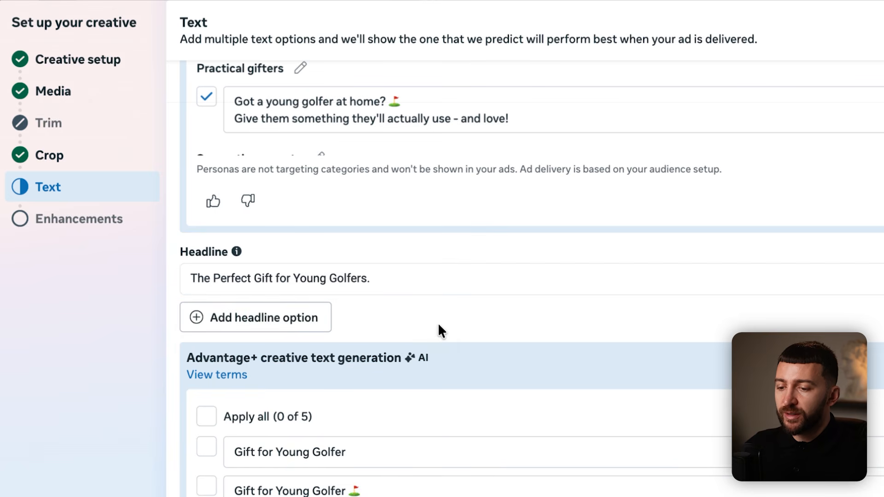
pyautogui.scroll(-8, 438, 322)
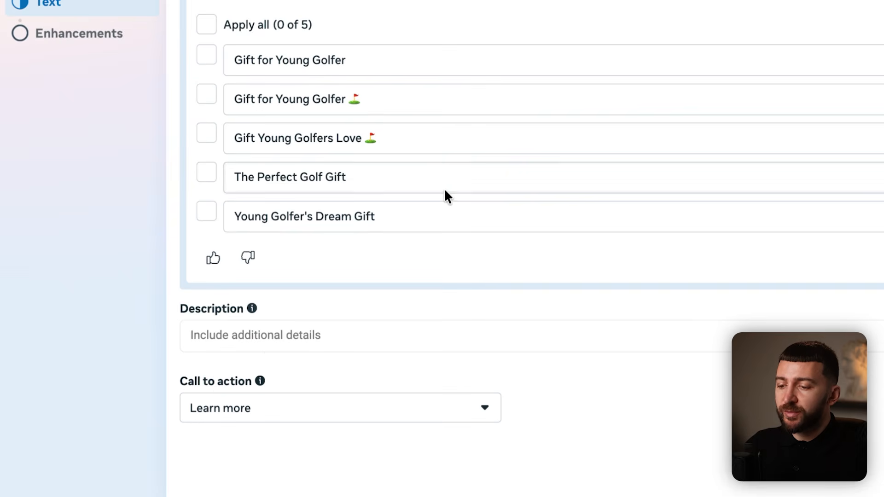
# - Paste the money-back guarantee description and look over the call-to-action choices
pyautogui.click(264, 350)
pyautogui.write('30-Day Money Back Guarantee')
pyautogui.click(455, 277)
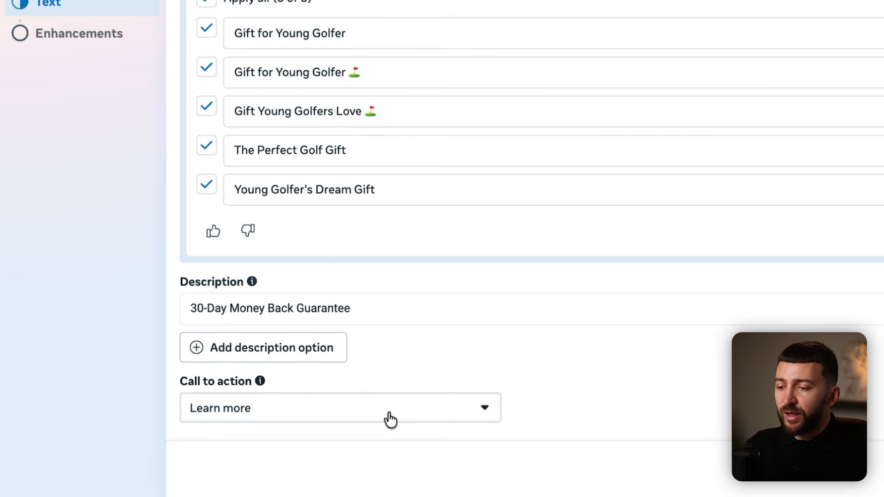
pyautogui.click(386, 413)
pyautogui.scroll(-3, 361, 313)
pyautogui.scroll(5, 253, 183)
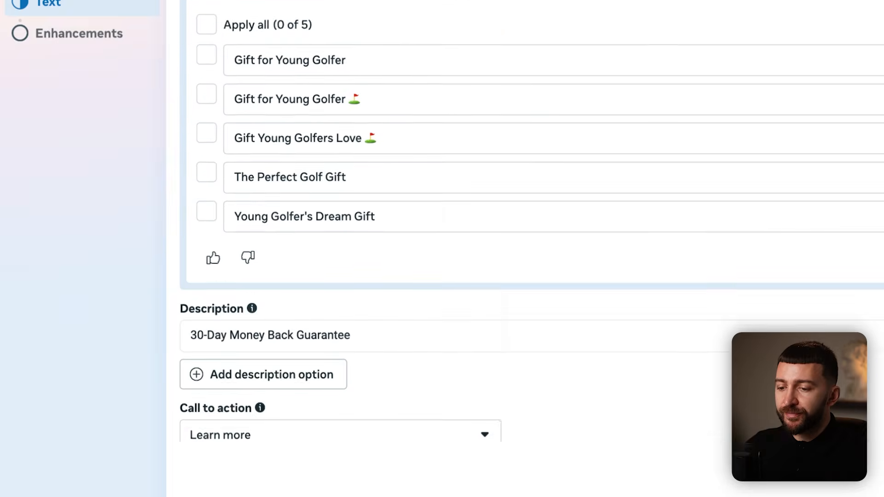
pyautogui.scroll(2, 461, 231)
pyautogui.scroll(10, 460, 230)
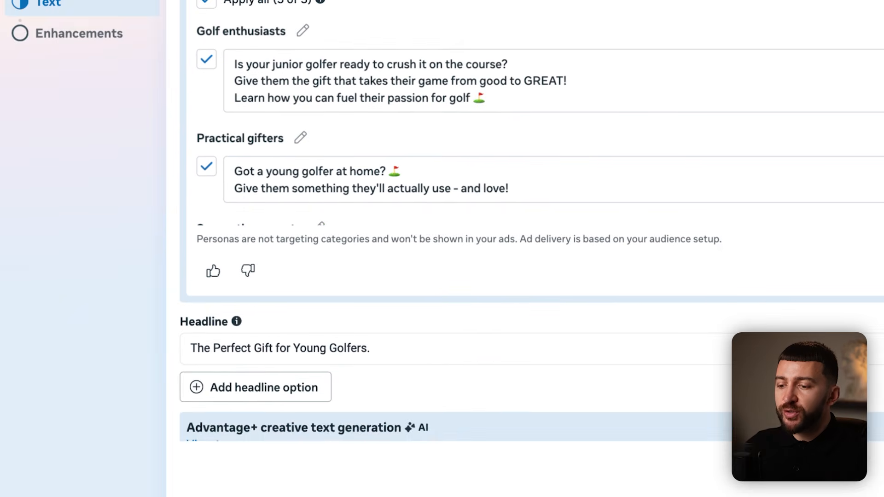
# - Toggle persona-tailored primary text variations and apply all five AI headline suggestions
pyautogui.click(216, 52)
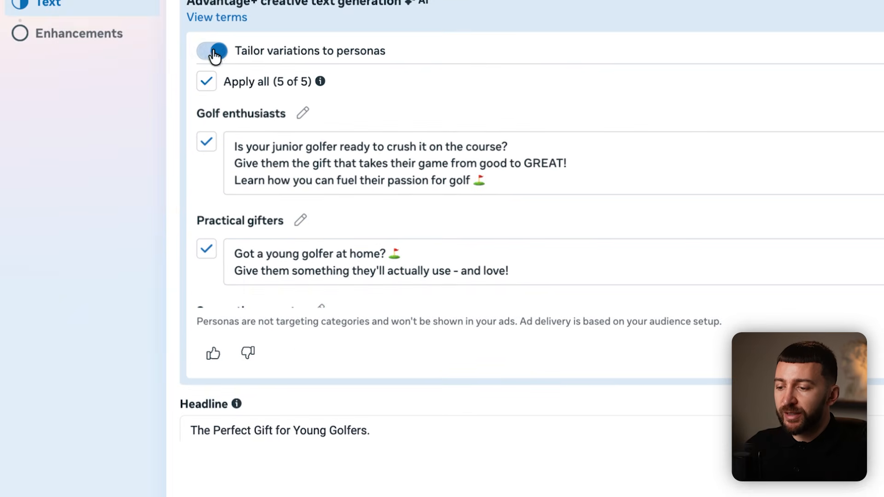
pyautogui.scroll(-7, 451, 239)
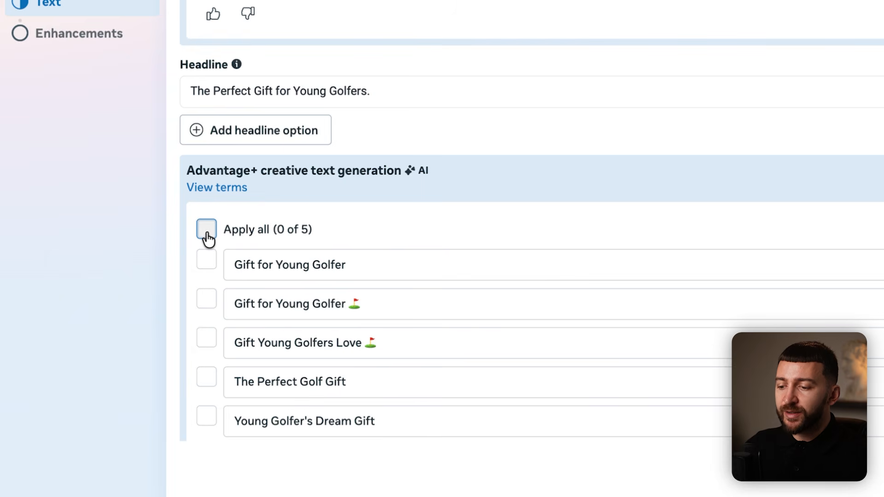
pyautogui.click(206, 230)
pyautogui.scroll(-5, 410, 233)
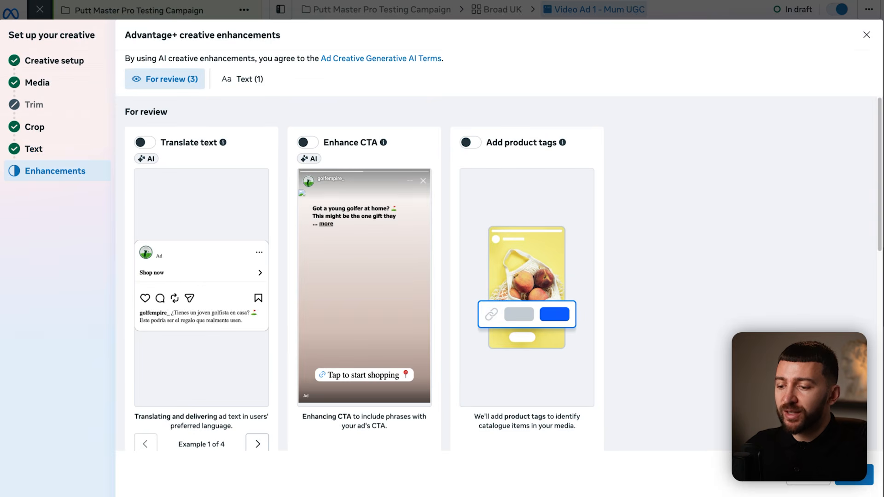
# - Review the enhancements with Text improvements left on, then choose Done
pyautogui.scroll(-8, 774, 328)
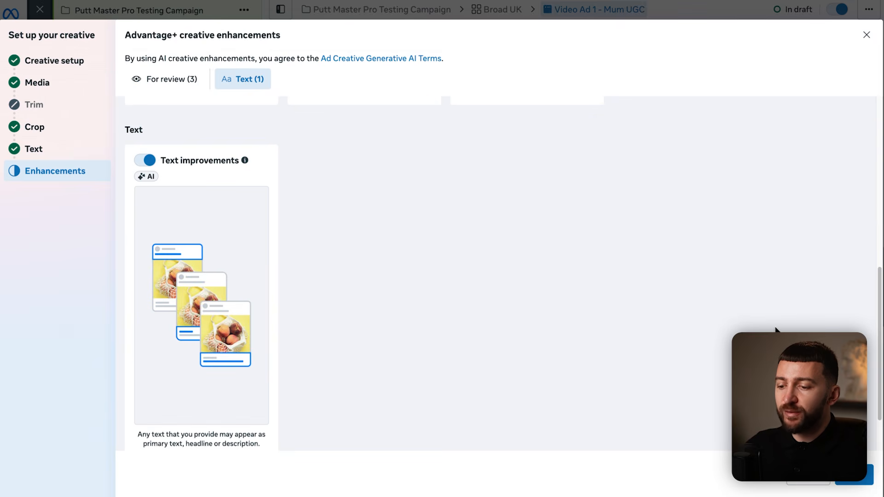
pyautogui.scroll(-2, 775, 328)
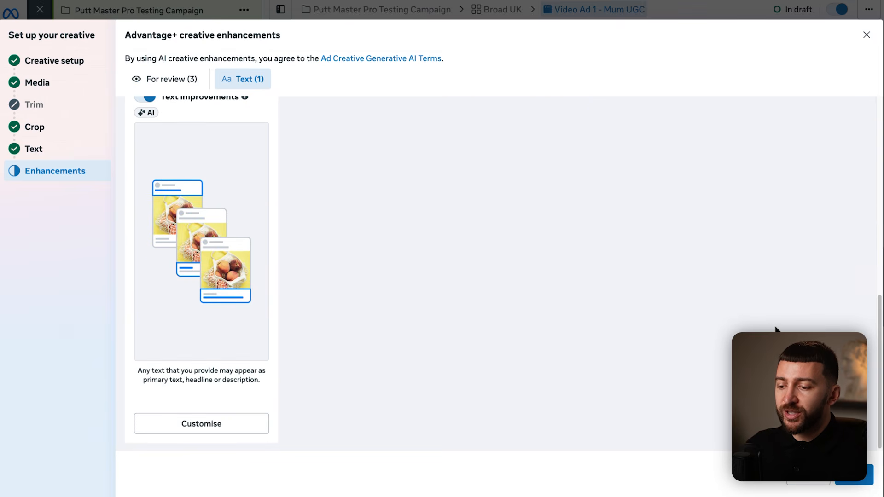
pyautogui.click(855, 475)
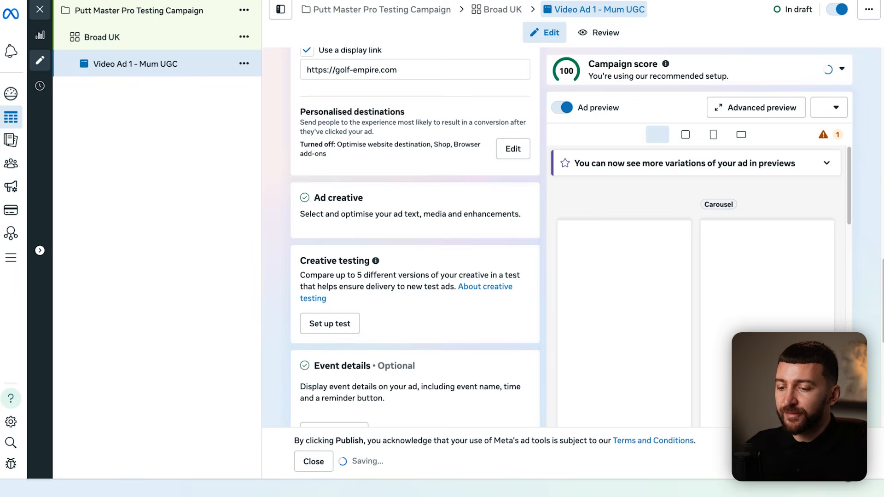
# - Scroll through the ad preview, then return to the Campaigns list
pyautogui.scroll(-3, 653, 218)
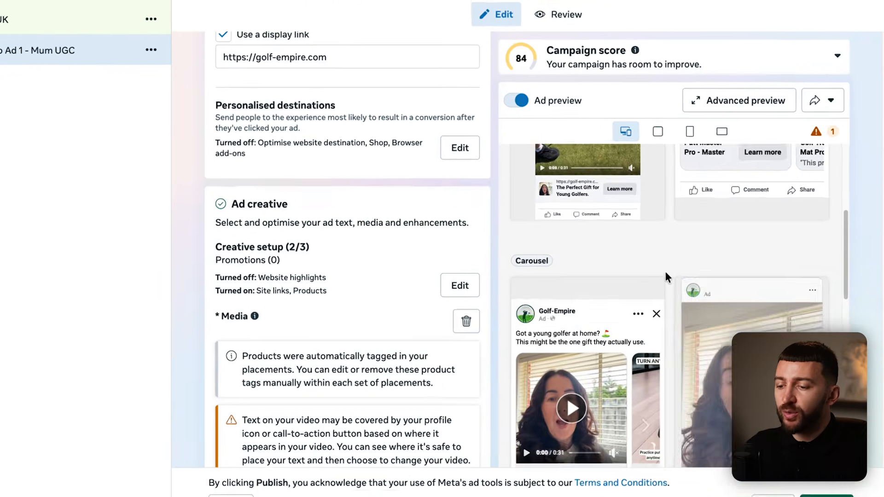
pyautogui.scroll(-5, 617, 297)
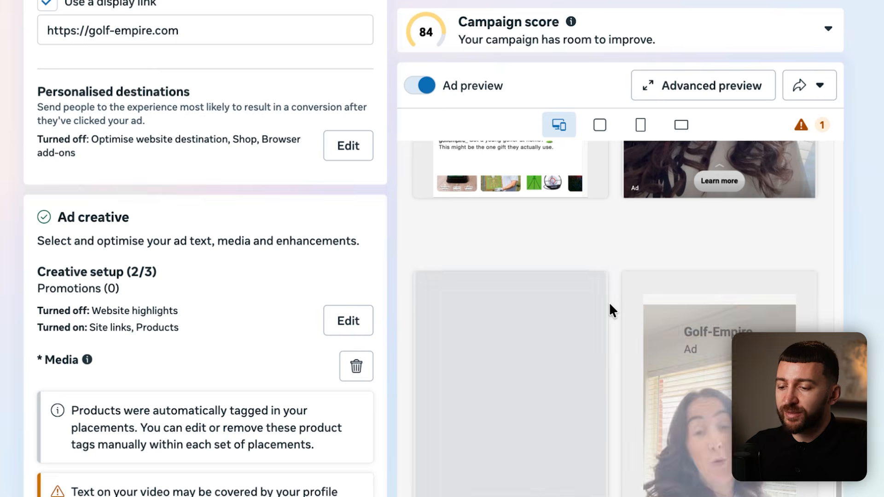
pyautogui.scroll(-3, 609, 303)
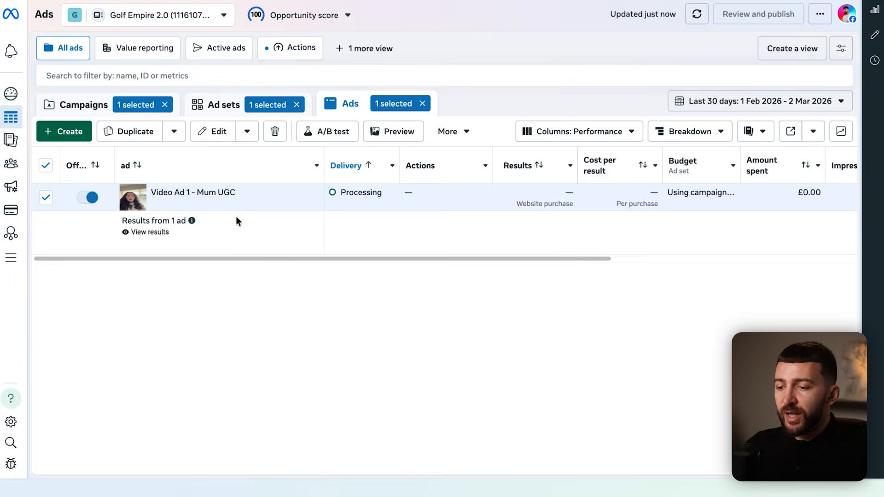
pyautogui.click(94, 106)
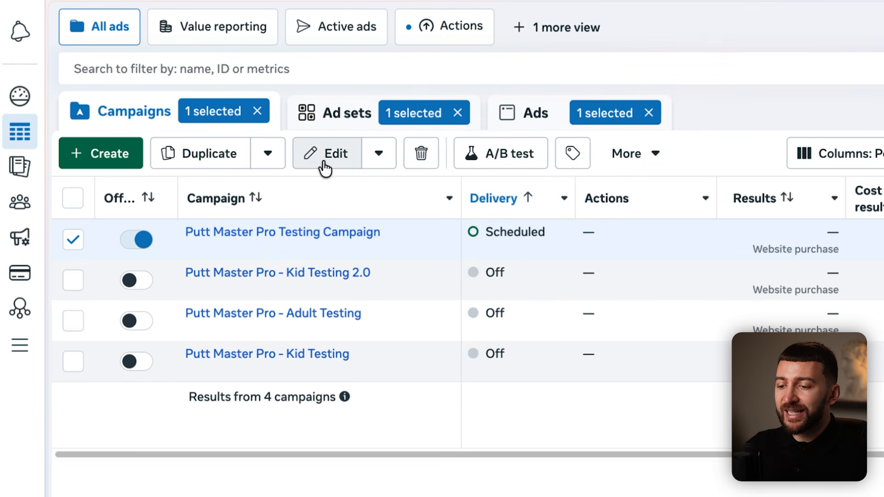
# - Duplicate the Video Ad 1 - Mum UGC ad in Putt Master Pro Testing Campaign
pyautogui.click(324, 167)
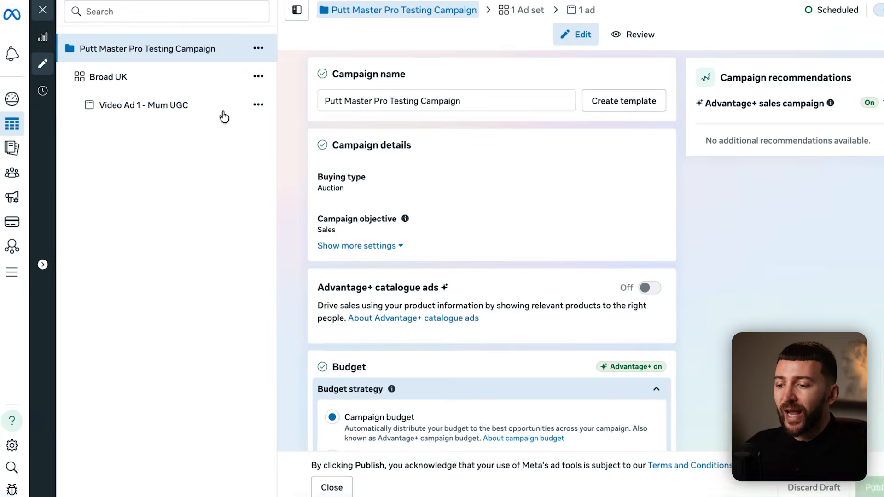
pyautogui.click(223, 113)
pyautogui.click(432, 172)
pyautogui.click(454, 251)
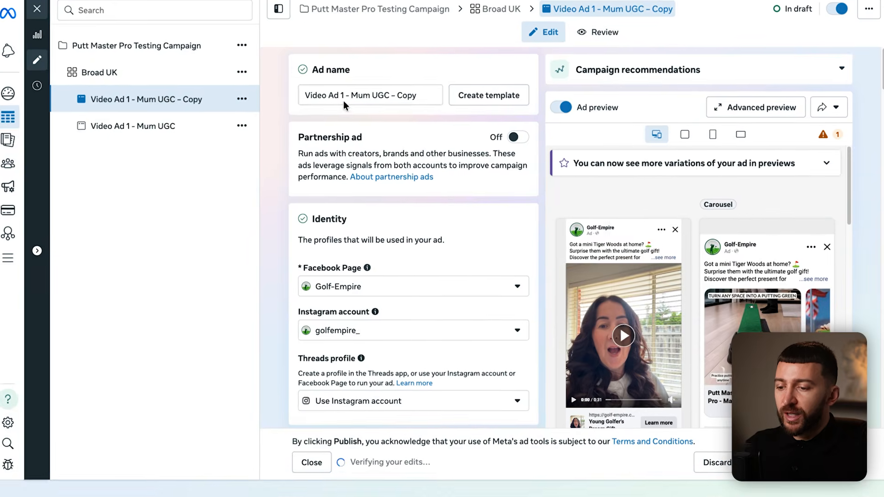
# - Rename the copied ad to 'Video Ad 2 - Wife Voiceover'
pyautogui.click(327, 94)
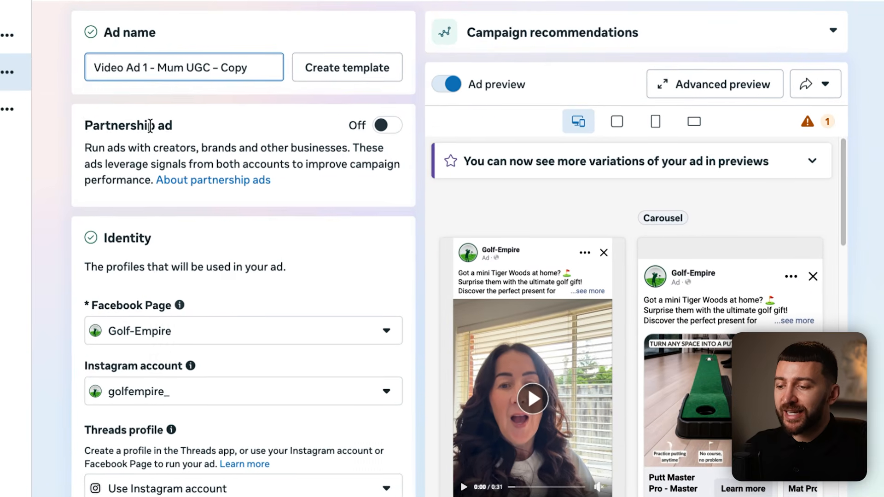
pyautogui.press('BackSpace')
pyautogui.write('2')
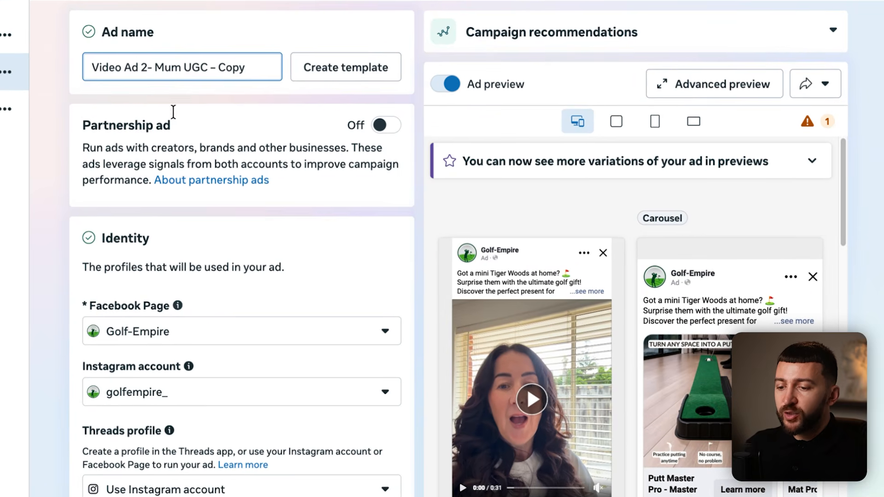
pyautogui.moveTo(158, 68); pyautogui.dragTo(261, 66)
pyautogui.write('W')
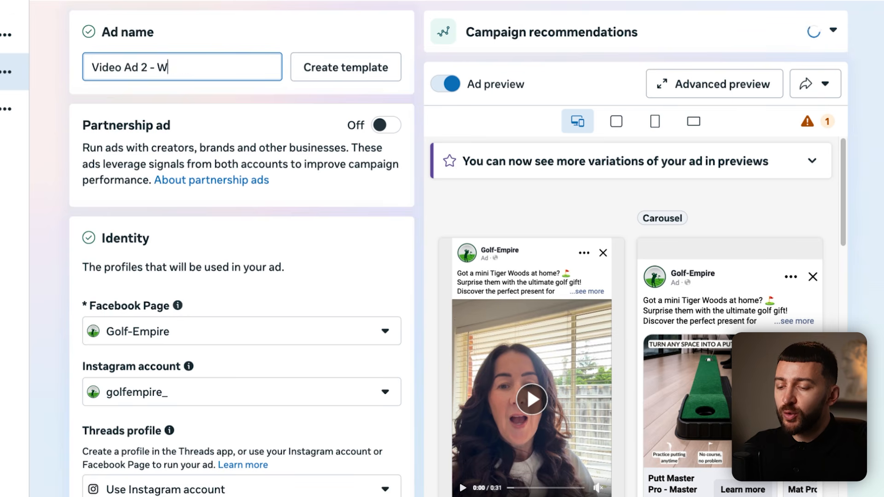
pyautogui.write('ife Voiceover')
pyautogui.click(66, 124)
# - Delete the ad's current video and bring up the Add media options
pyautogui.scroll(-10, 66, 124)
pyautogui.scroll(-10, 64, 124)
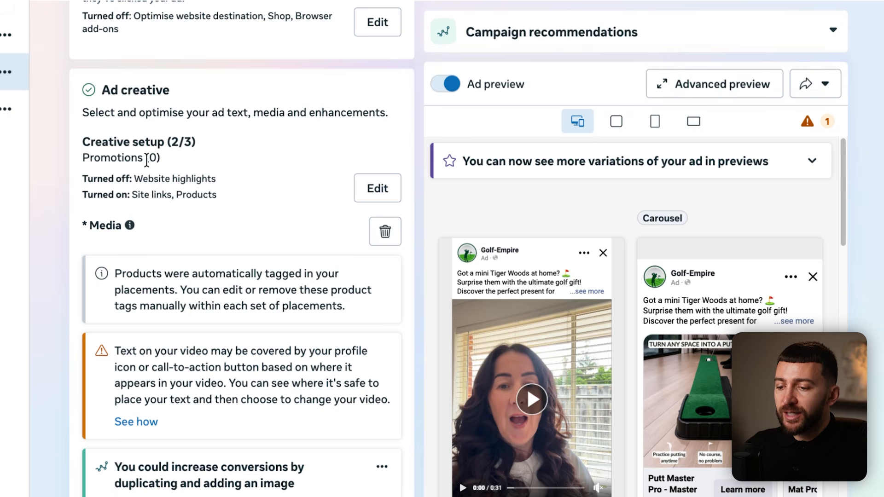
pyautogui.click(385, 232)
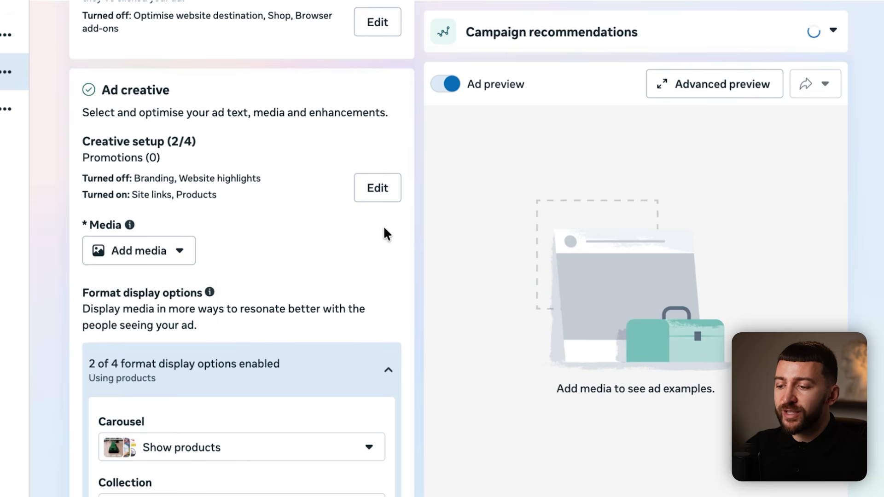
pyautogui.click(165, 252)
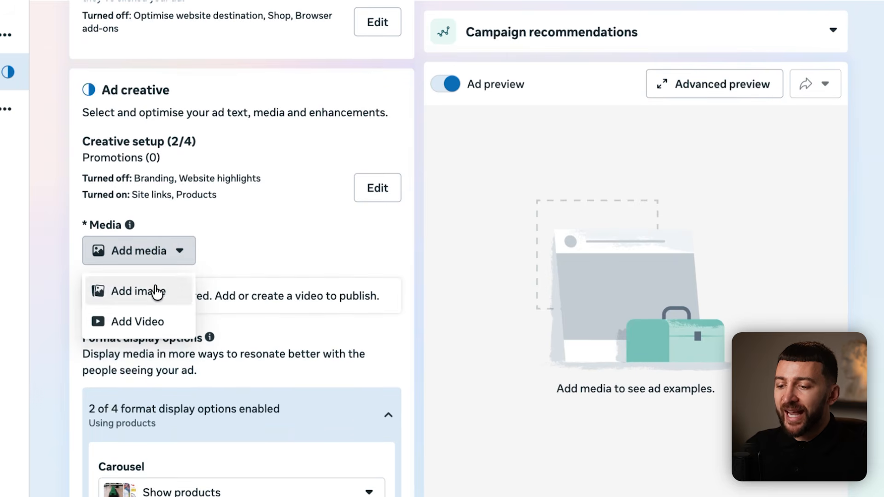
# - Add a new golf video to the ad and replace its primary text with the husband-gift copy
pyautogui.click(154, 318)
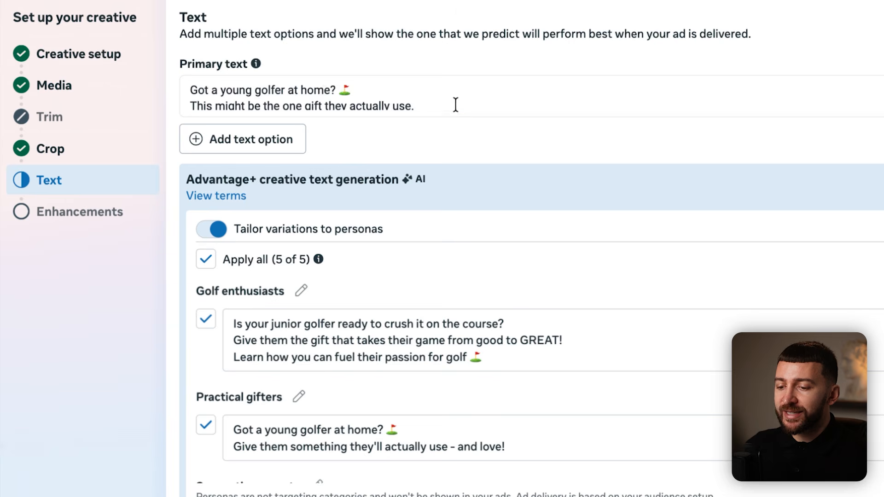
pyautogui.moveTo(466, 105); pyautogui.dragTo(161, 90)
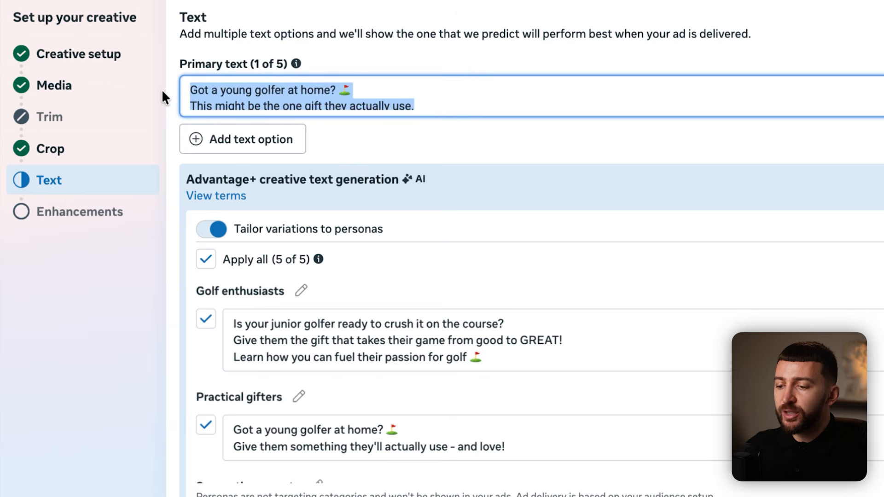
pyautogui.write('Buying gifts for my husband is impossible... If it’s not golf-related, he never uses it. ⛳ This one? He’s been practising every night.')
pyautogui.click(461, 155)
# - Add another primary text option, review the ad setup and publish it
pyautogui.scroll(1, 468, 106)
pyautogui.scroll(-1, 468, 106)
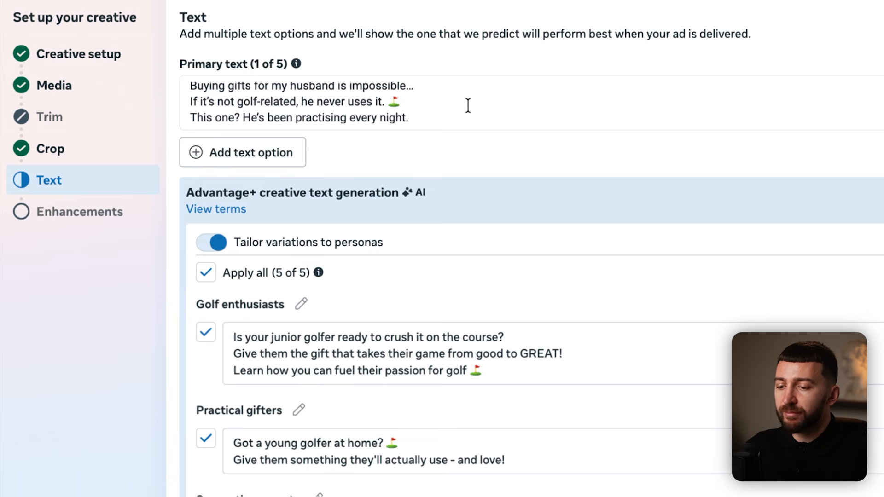
pyautogui.scroll(-1, 468, 106)
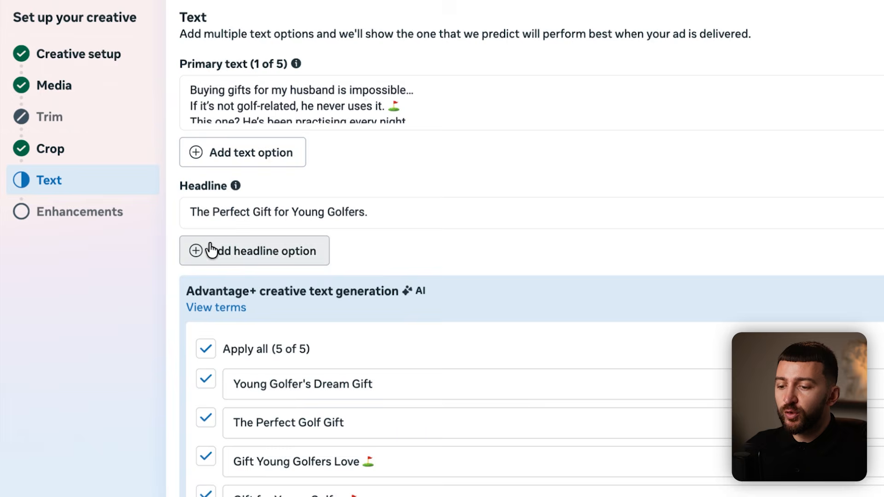
pyautogui.click(243, 153)
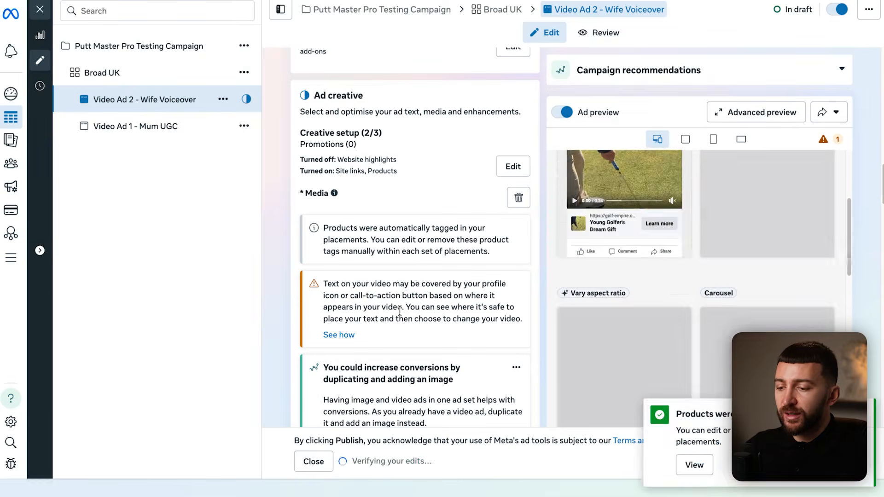
pyautogui.click(866, 463)
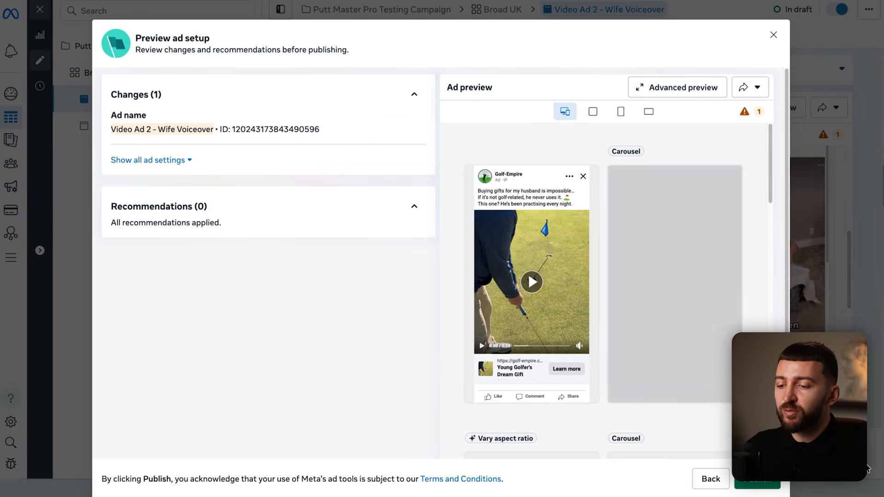
pyautogui.click(765, 481)
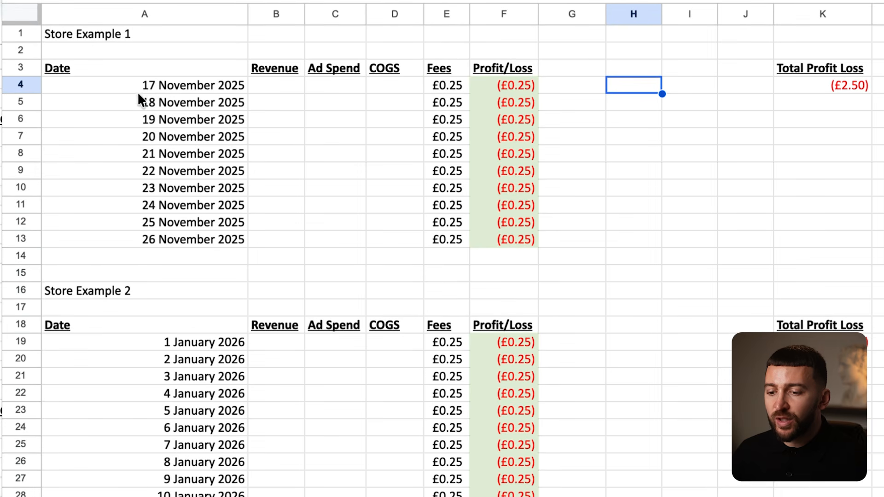
pyautogui.moveTo(133, 83); pyautogui.dragTo(117, 249)
pyautogui.click(119, 238)
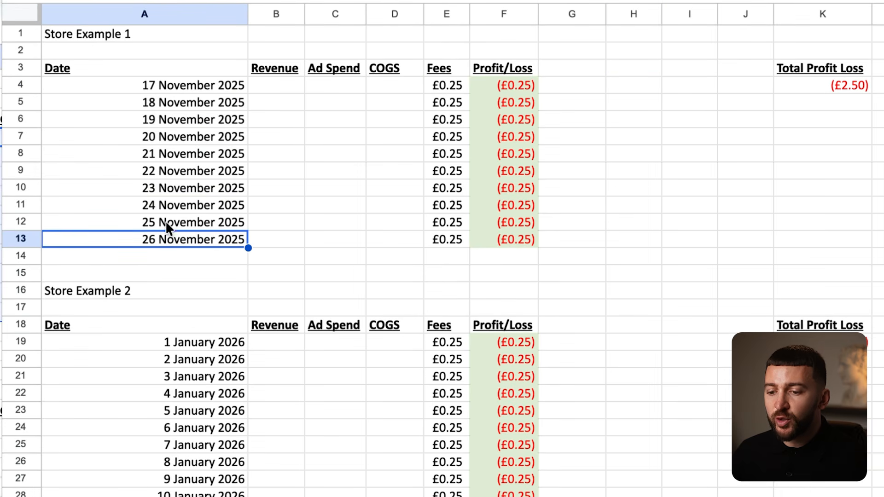
pyautogui.moveTo(299, 88); pyautogui.dragTo(288, 240)
pyautogui.moveTo(344, 83); pyautogui.dragTo(341, 249)
pyautogui.click(392, 87)
pyautogui.moveTo(392, 86); pyautogui.dragTo(402, 225)
pyautogui.moveTo(446, 85); pyautogui.dragTo(446, 223)
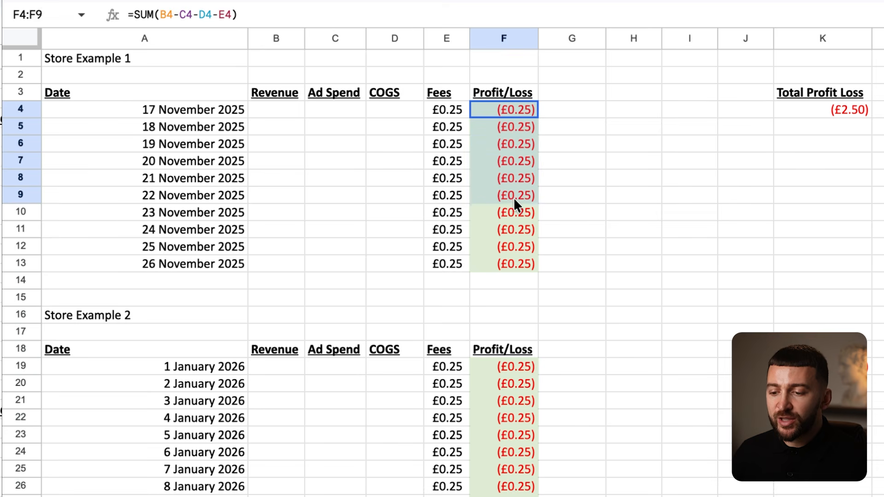
pyautogui.moveTo(513, 197); pyautogui.dragTo(512, 244)
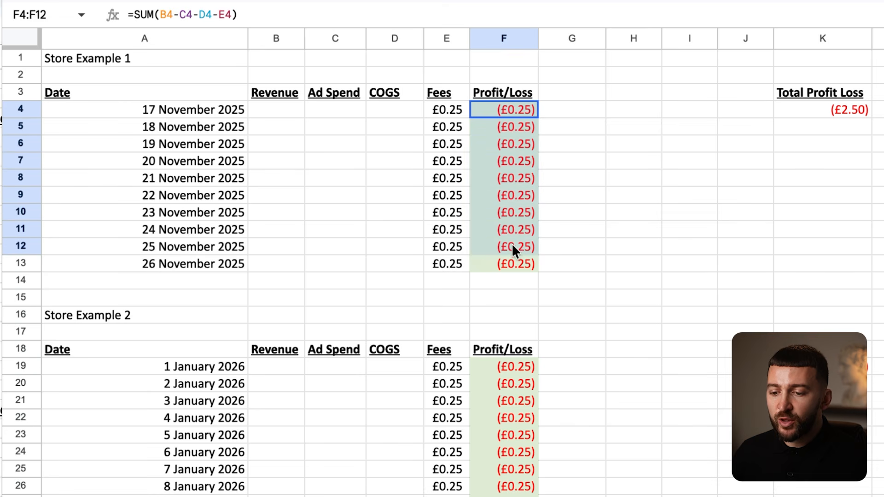
pyautogui.click(316, 114)
pyautogui.moveTo(255, 109); pyautogui.dragTo(446, 109)
pyautogui.click(343, 112)
pyautogui.click(283, 99)
pyautogui.click(325, 107)
pyautogui.click(403, 118)
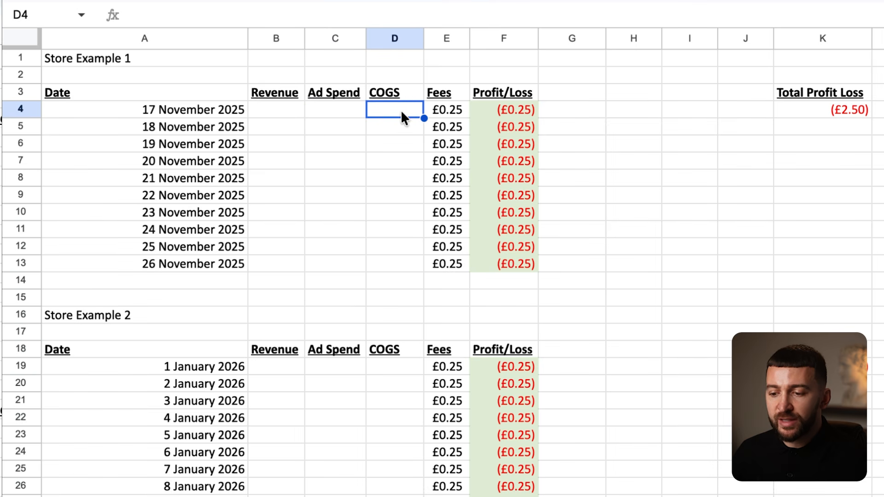
pyautogui.click(459, 110)
pyautogui.click(510, 111)
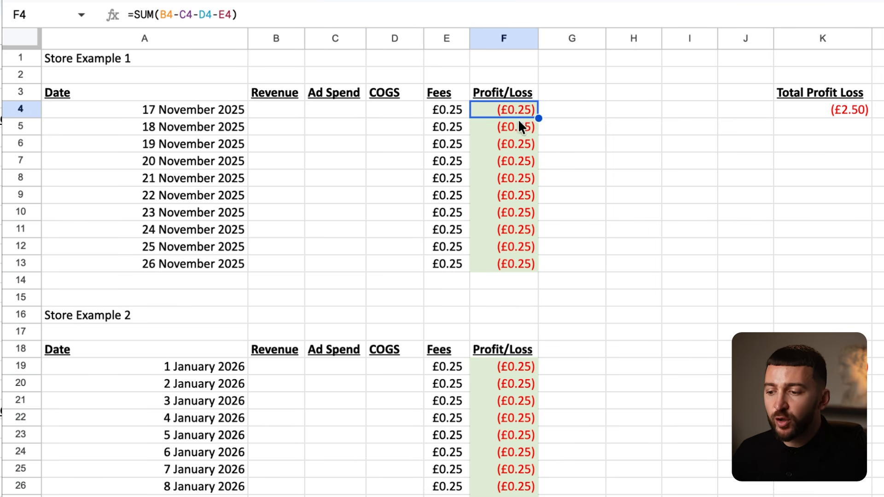
pyautogui.click(841, 109)
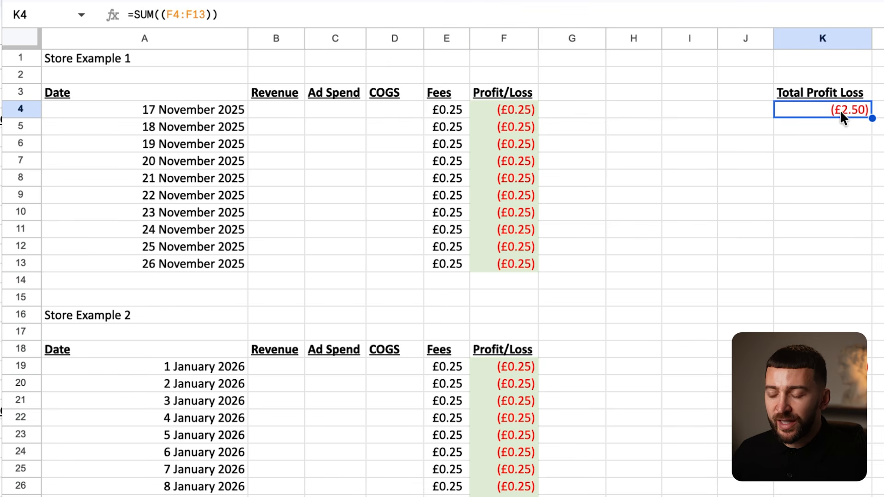
pyautogui.moveTo(525, 112); pyautogui.dragTo(522, 262)
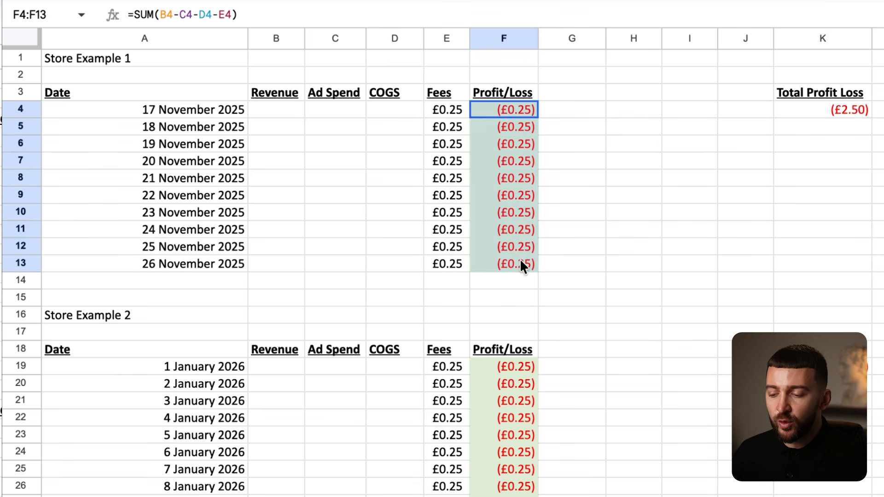
pyautogui.click(809, 125)
pyautogui.click(847, 107)
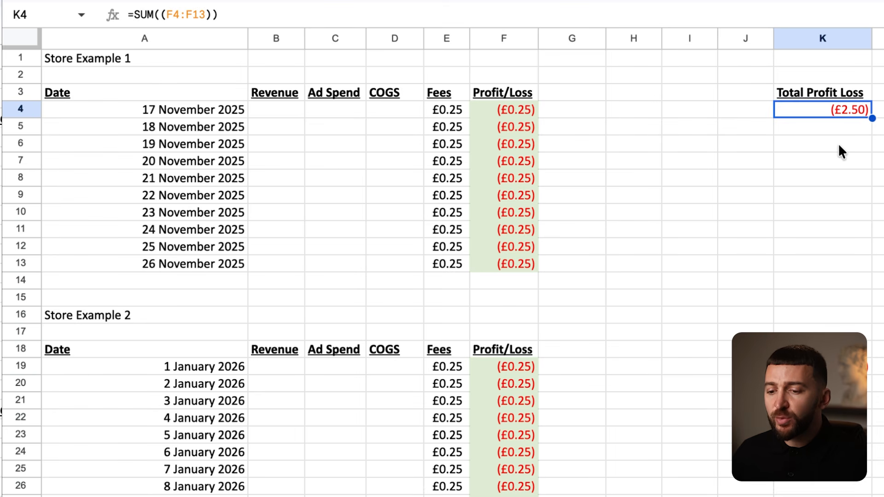
pyautogui.moveTo(202, 112); pyautogui.dragTo(207, 264)
pyautogui.click(312, 199)
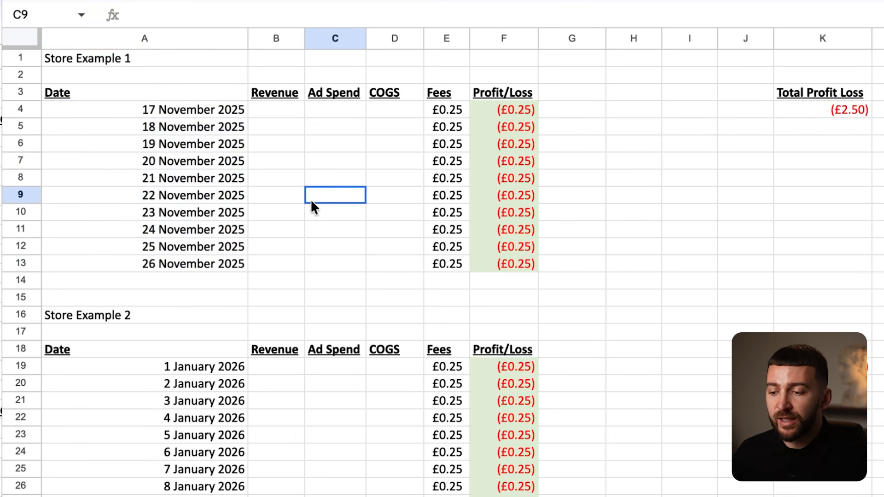
pyautogui.click(710, 150)
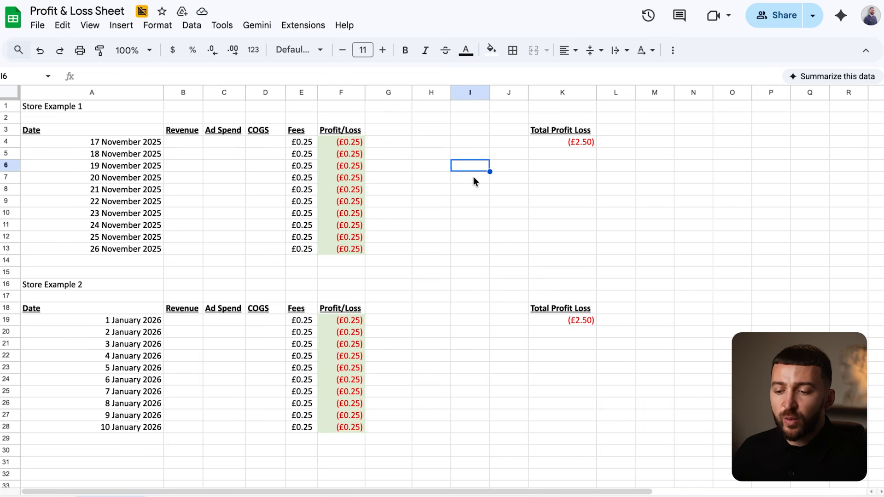
pyautogui.moveTo(128, 140); pyautogui.dragTo(134, 251)
pyautogui.click(208, 197)
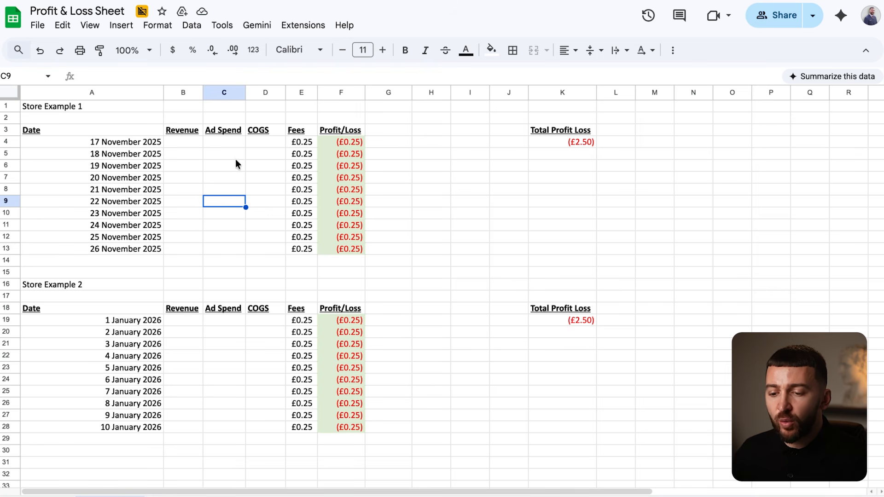
pyautogui.moveTo(40, 107); pyautogui.dragTo(565, 252)
pyautogui.click(114, 155)
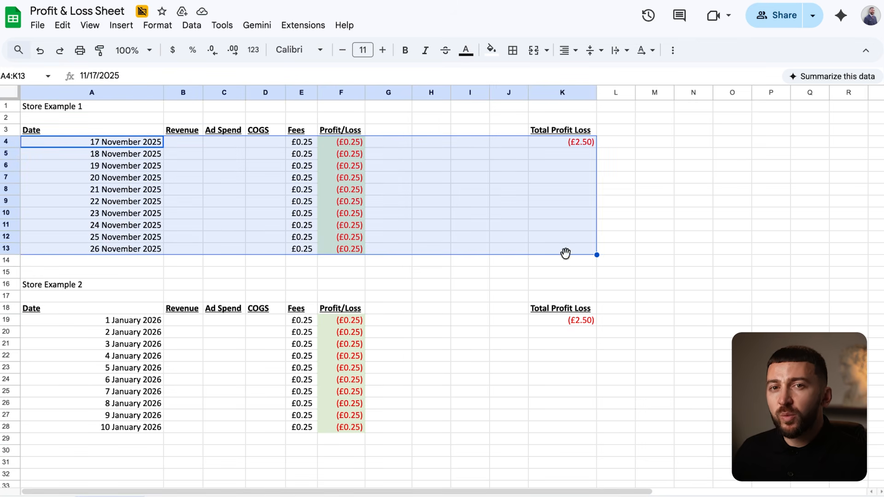
pyautogui.click(501, 230)
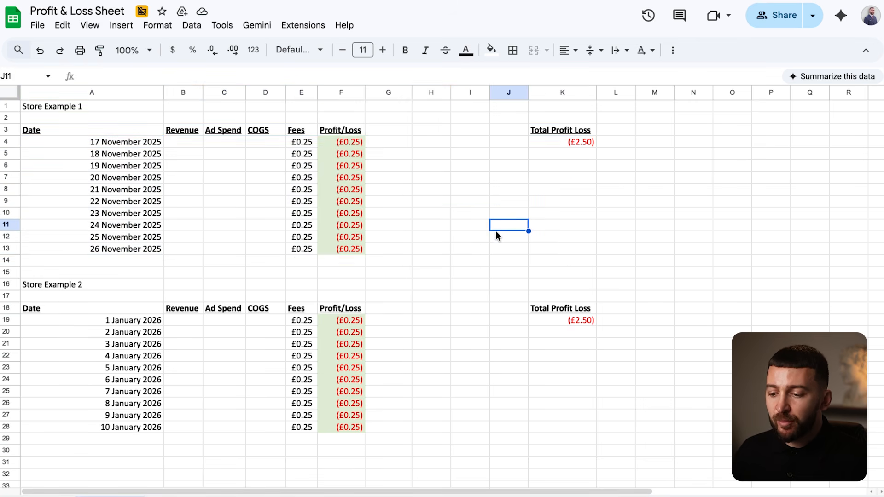
pyautogui.moveTo(54, 284); pyautogui.dragTo(568, 418)
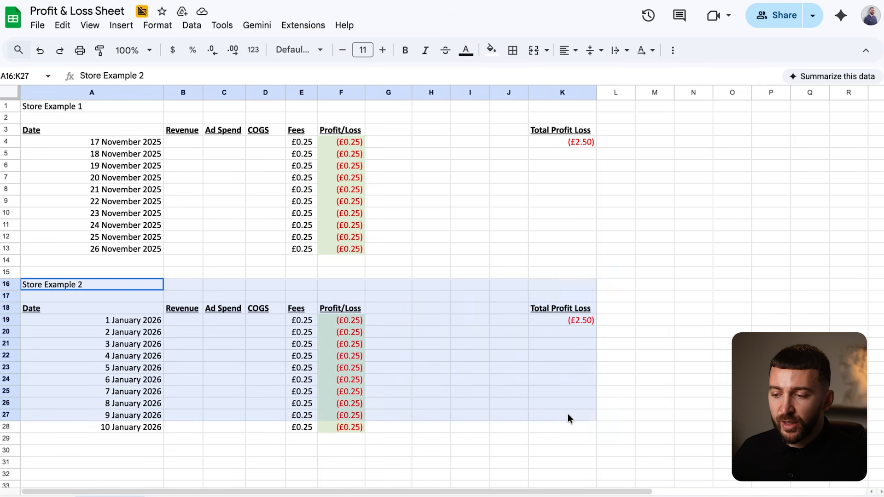
pyautogui.click(446, 377)
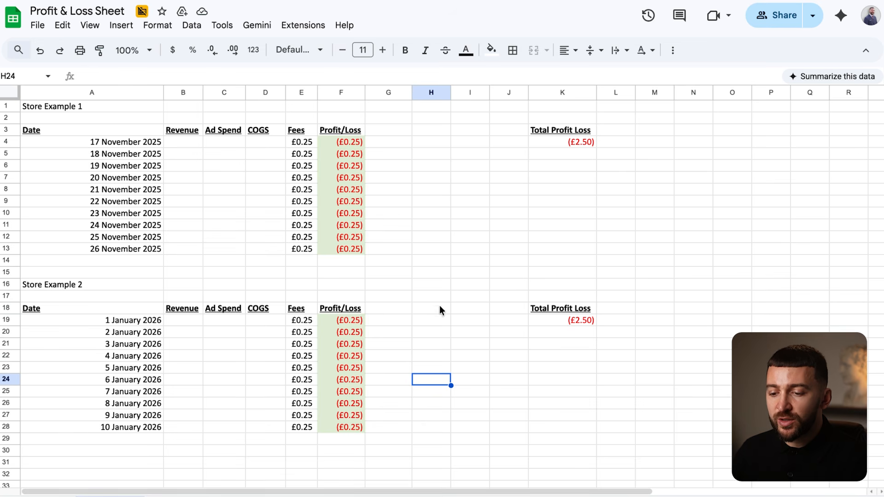
pyautogui.click(178, 143)
pyautogui.click(229, 142)
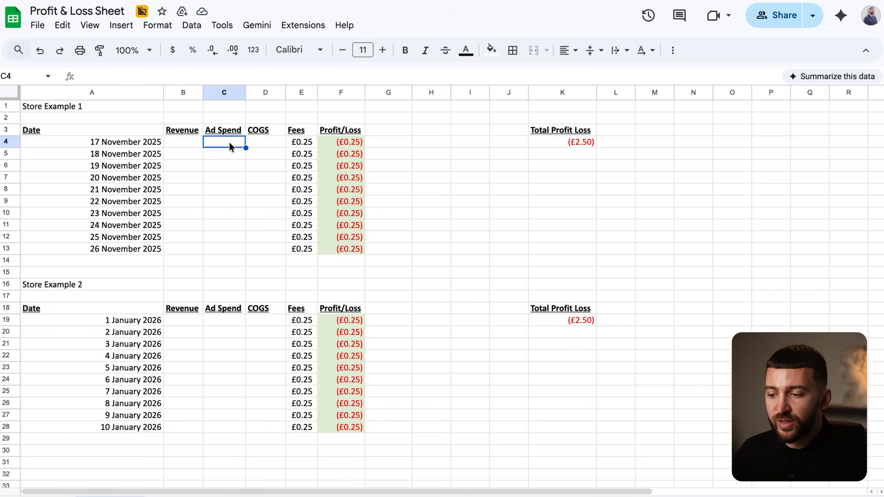
pyautogui.click(273, 143)
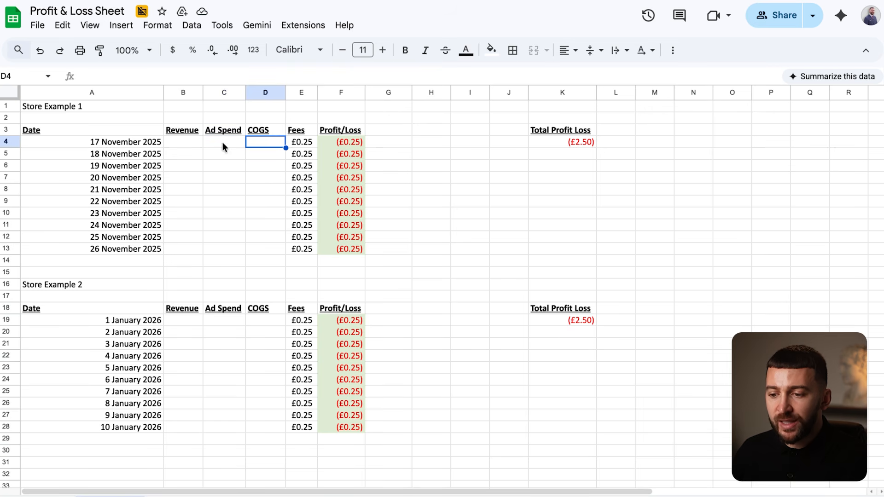
pyautogui.click(184, 145)
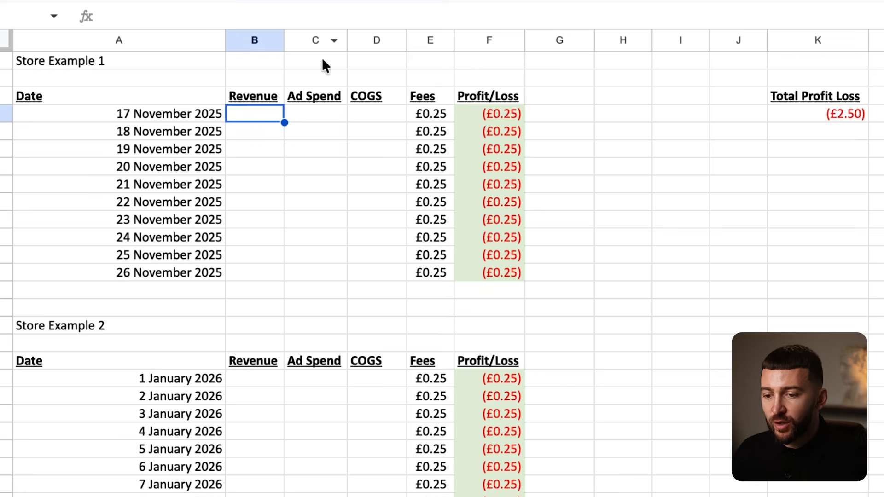
# - Enter £0.00 revenue for 17 November and set Meta Ads Manager's report range to 17 November
pyautogui.write('0')
pyautogui.click(381, 171)
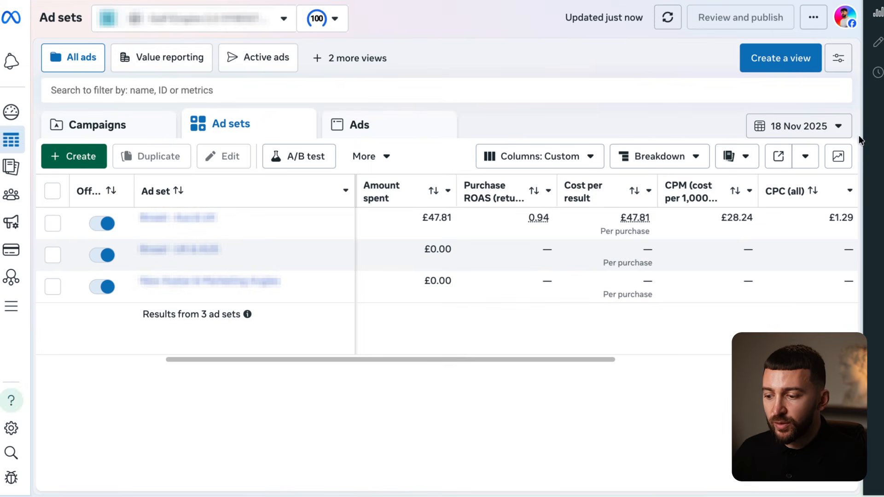
pyautogui.click(796, 131)
pyautogui.click(582, 266)
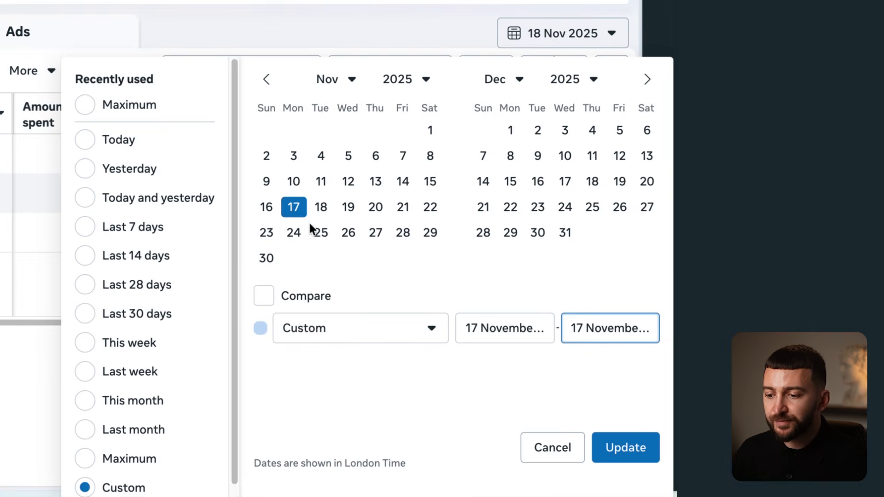
pyautogui.click(627, 449)
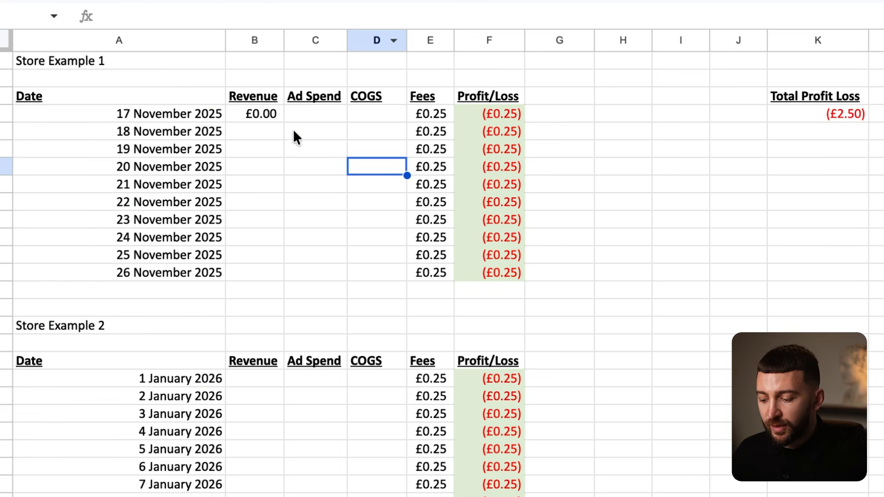
# - Enter 29.25 ad spend and 0 COGS in the 17 November row, then recheck the values
pyautogui.click(316, 113)
pyautogui.write('2')
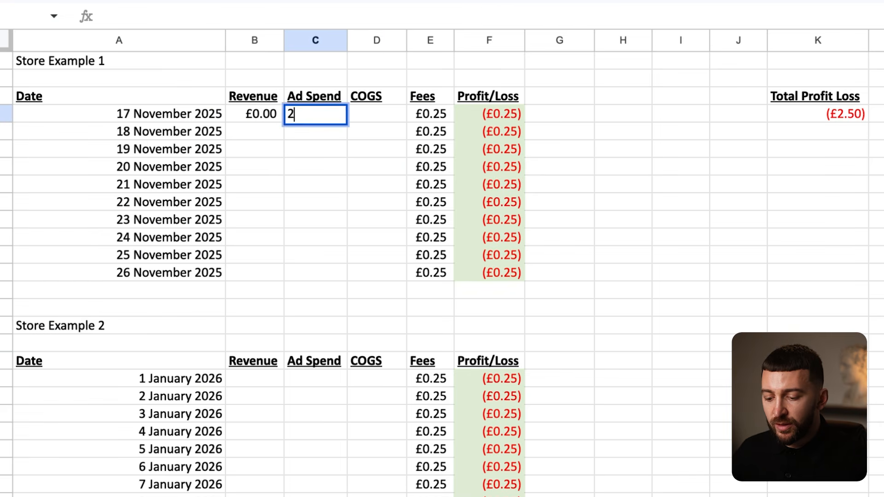
pyautogui.write('9.25')
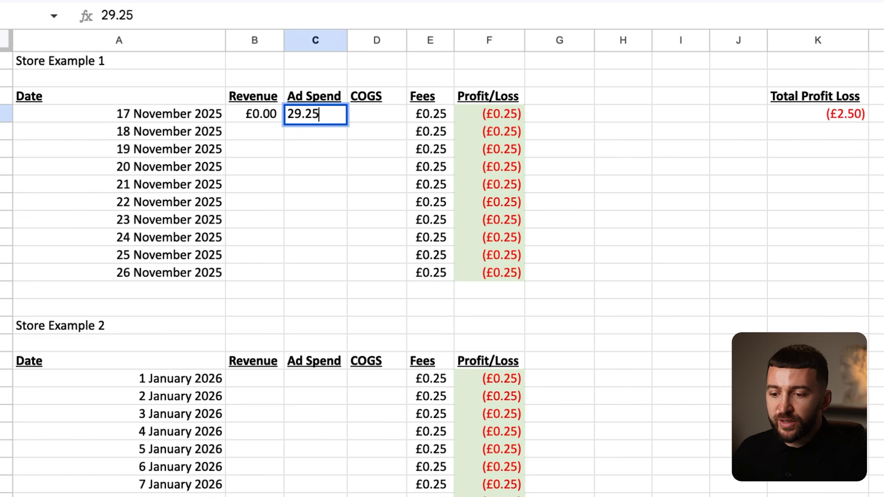
pyautogui.click(366, 183)
pyautogui.click(368, 114)
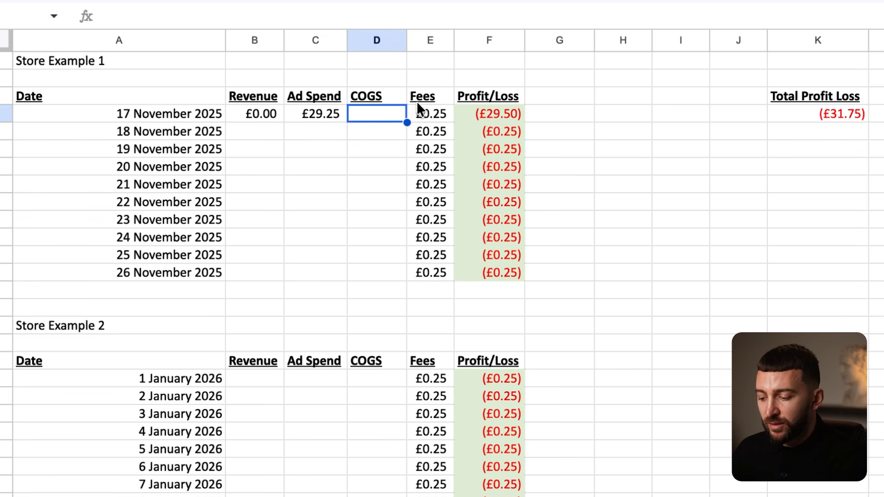
pyautogui.write('0')
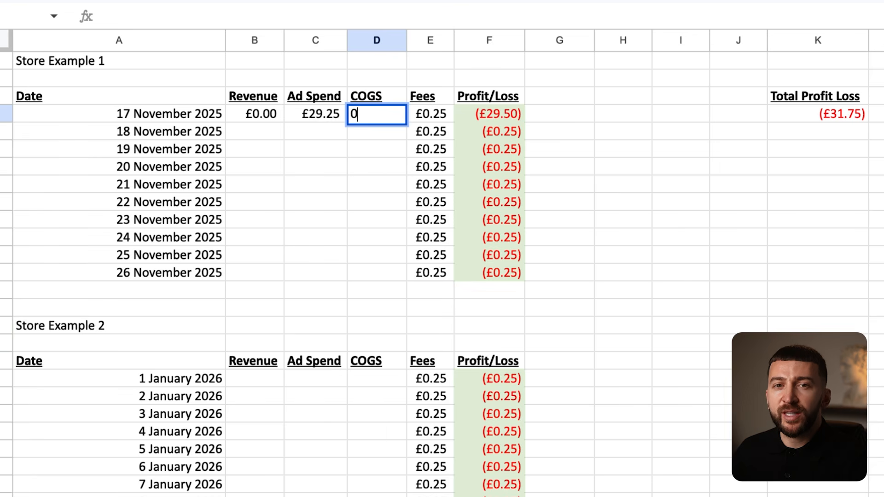
pyautogui.click(370, 172)
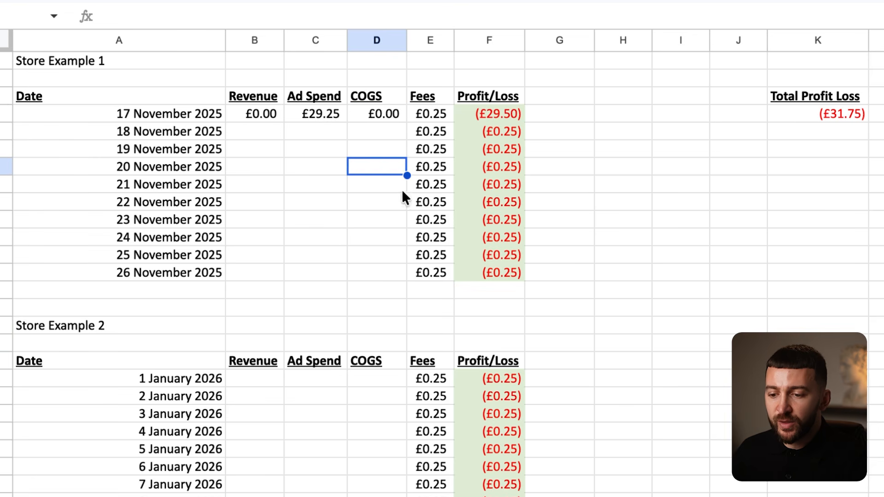
pyautogui.click(257, 115)
pyautogui.click(366, 118)
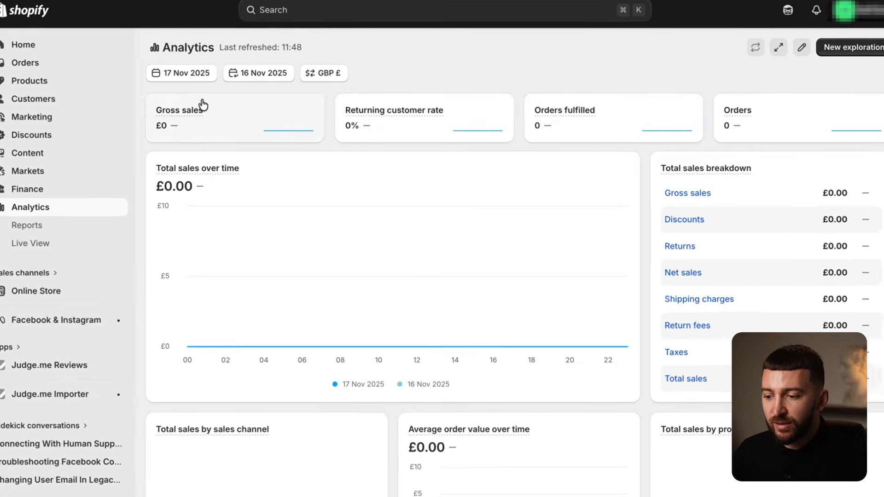
# - Limit Shopify Analytics to 18 November 2025 alone, showing £44.99 gross sales from one order
pyautogui.click(184, 72)
pyautogui.click(555, 299)
pyautogui.click(555, 299)
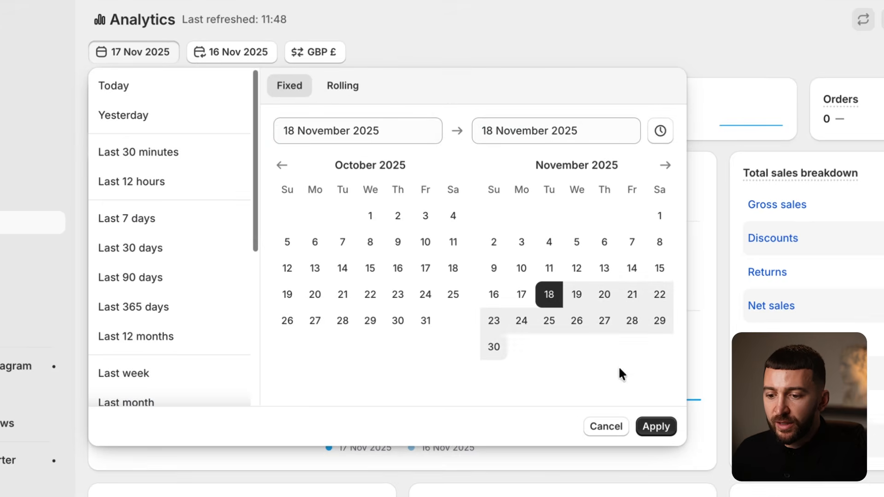
pyautogui.click(656, 429)
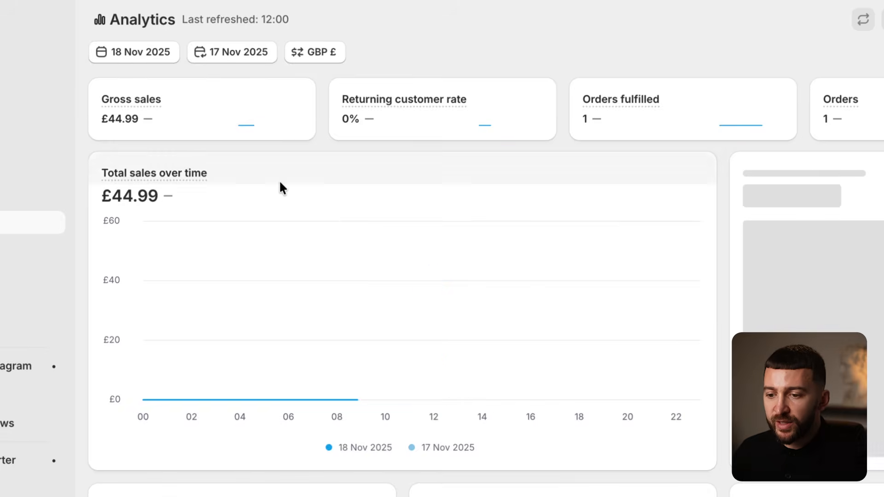
pyautogui.moveTo(175, 173)
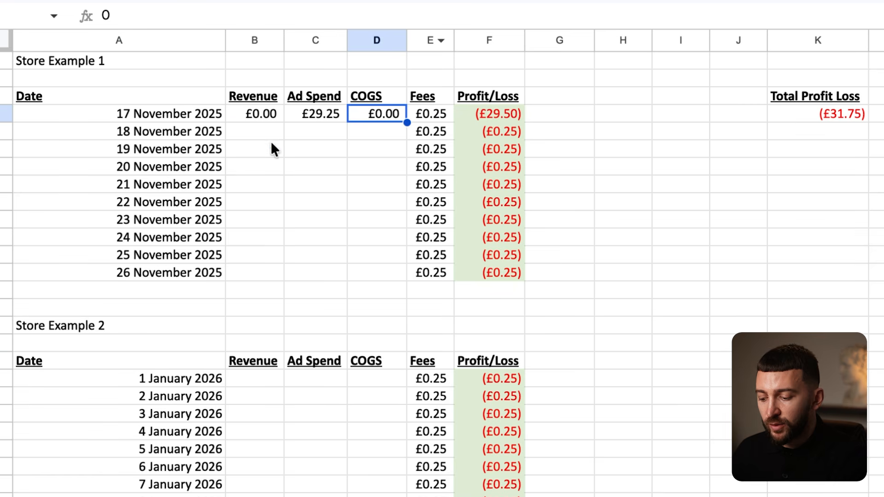
# - Enter £44.99 revenue for 18 November and set Meta Ads Manager's reporting day to 18 November
pyautogui.click(259, 133)
pyautogui.write('44.')
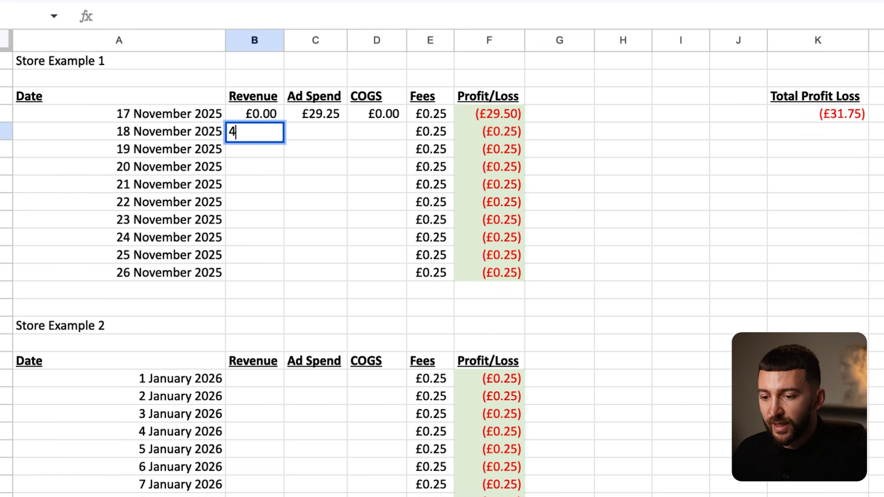
pyautogui.write('99')
pyautogui.click(343, 201)
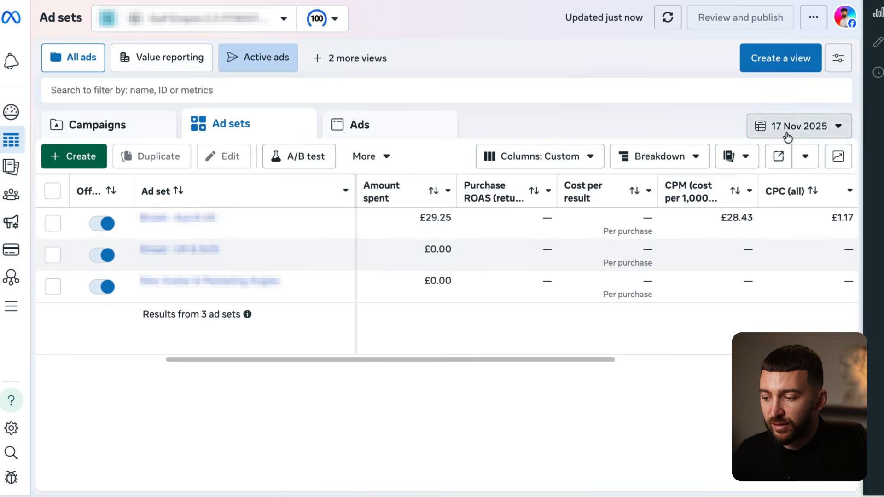
pyautogui.click(788, 133)
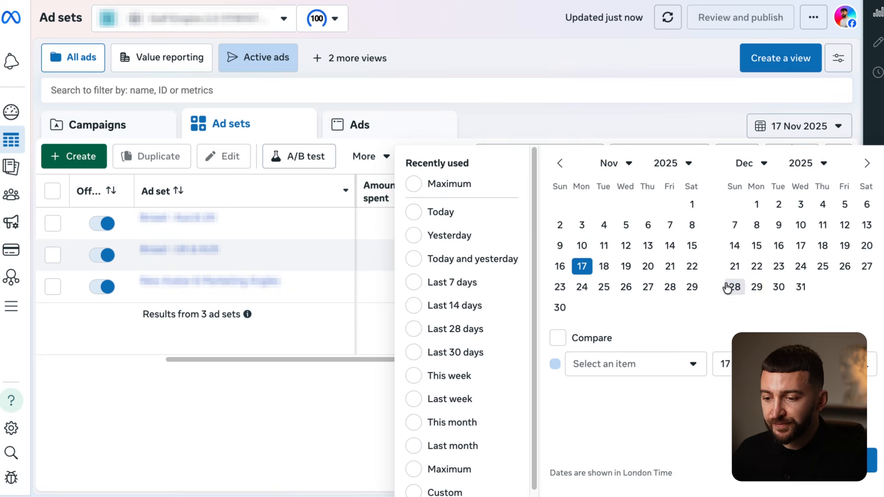
pyautogui.click(604, 267)
pyautogui.click(871, 460)
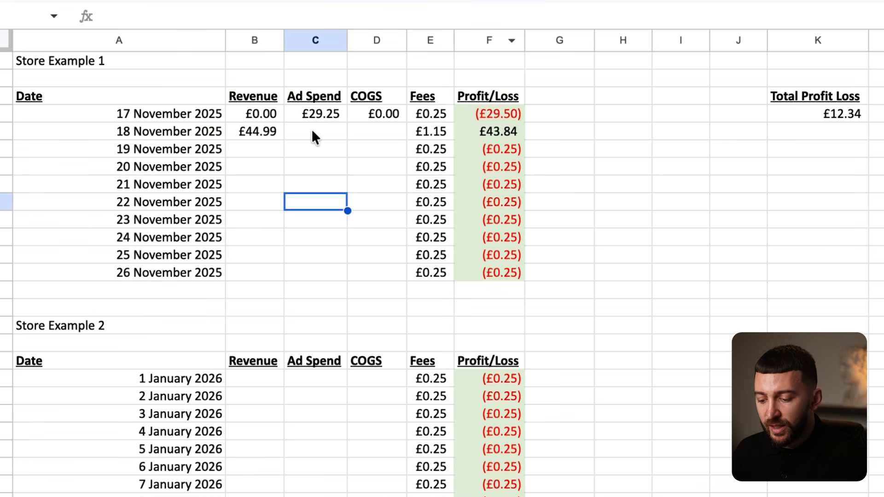
# - Enter £47.81 ad spend and £17.99 COGS for 18 November and check the profit/loss figures
pyautogui.click(309, 137)
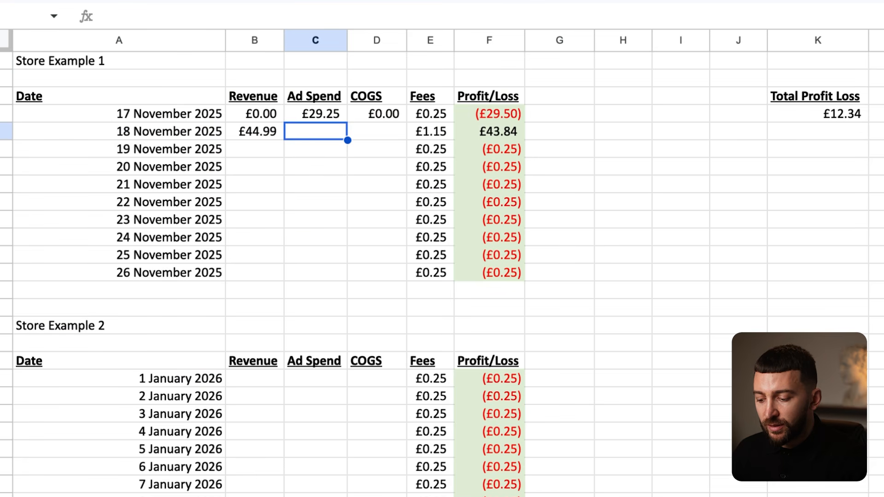
pyautogui.write('47.8')
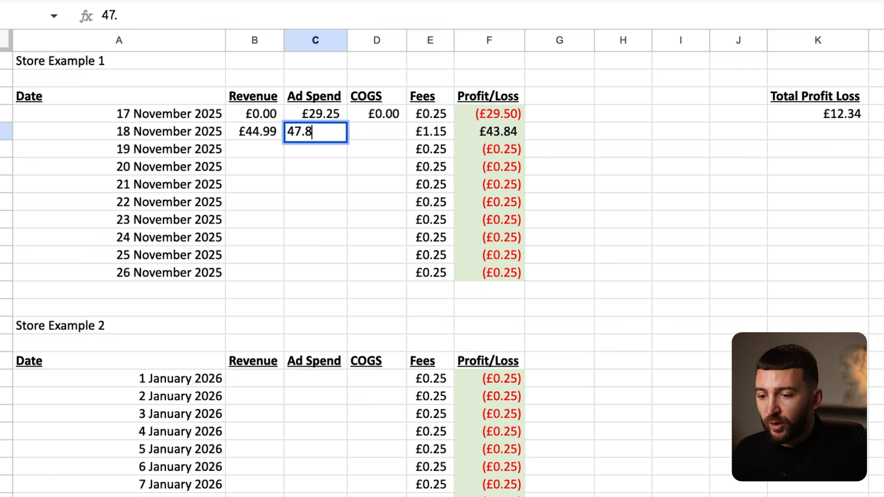
pyautogui.write('1')
pyautogui.press('Return')
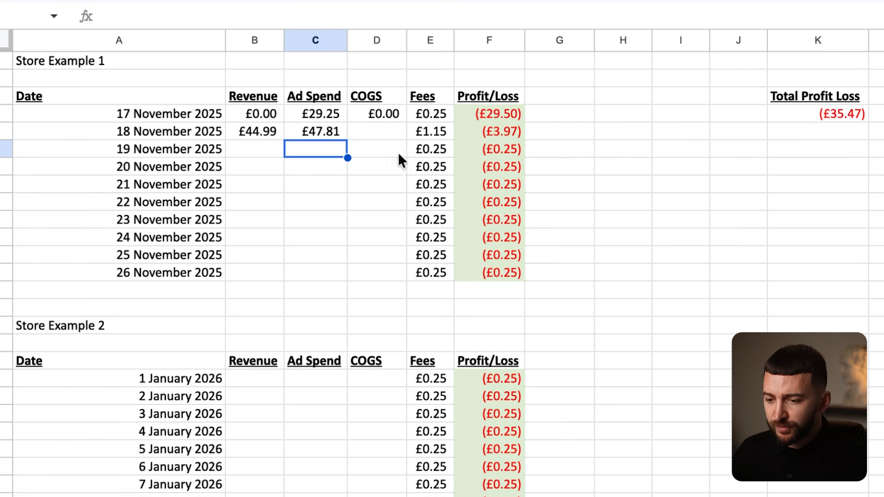
pyautogui.click(378, 131)
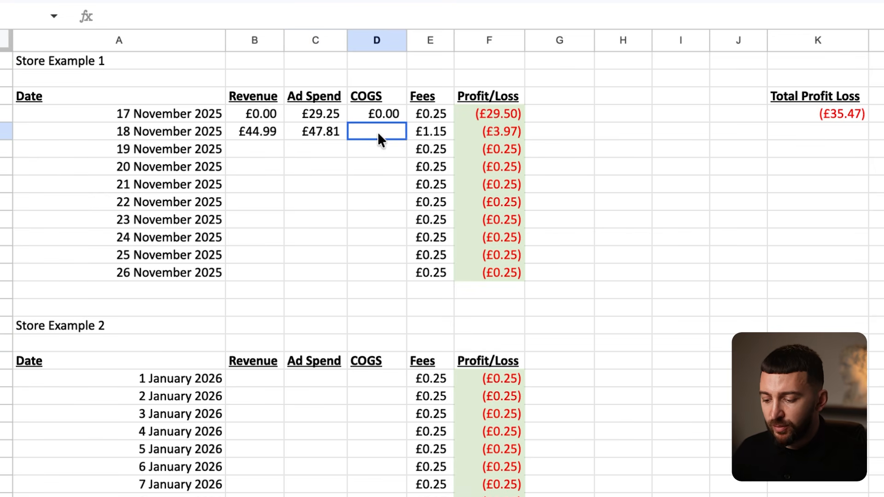
pyautogui.write('17')
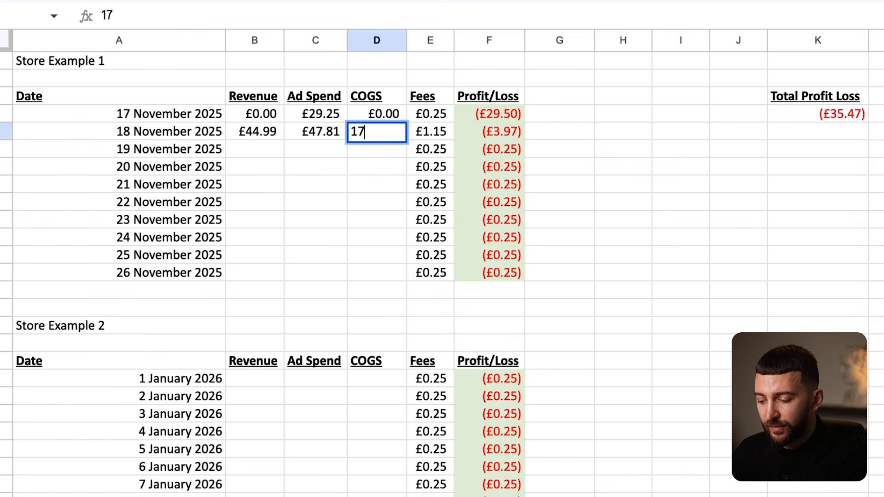
pyautogui.write('.99')
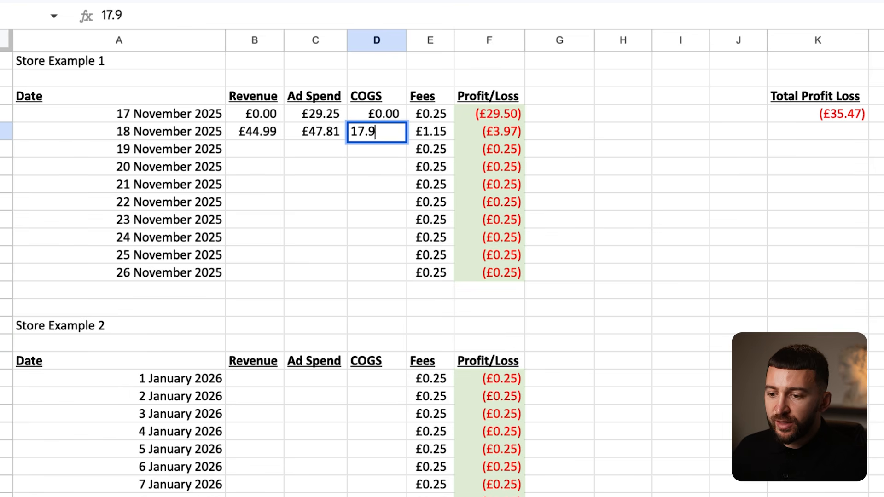
pyautogui.press('Return')
pyautogui.moveTo(497, 113); pyautogui.dragTo(500, 130)
pyautogui.click(561, 131)
pyautogui.click(622, 148)
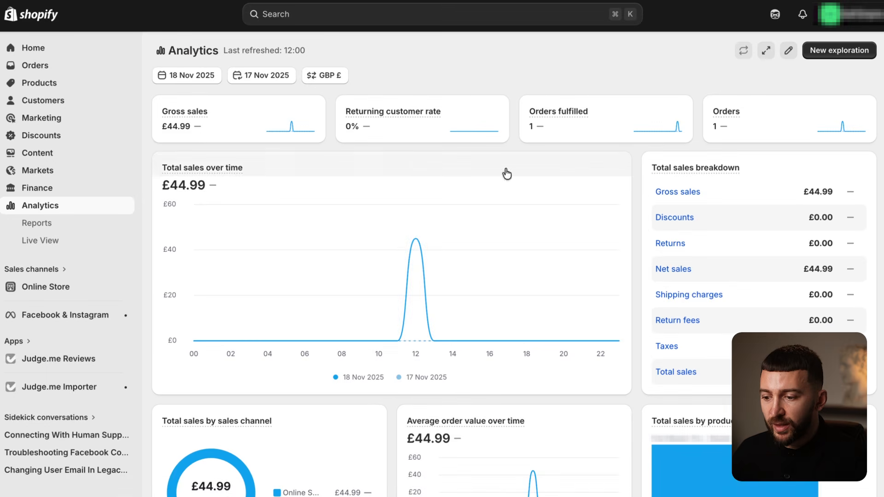
# - Switch Shopify Analytics to 19 November and enter £44.99 revenue for that day
pyautogui.click(187, 75)
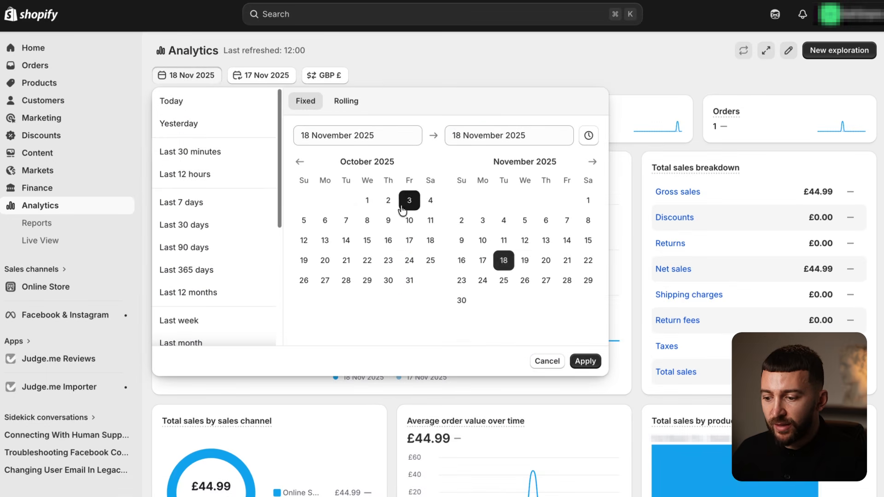
pyautogui.click(525, 260)
pyautogui.click(586, 363)
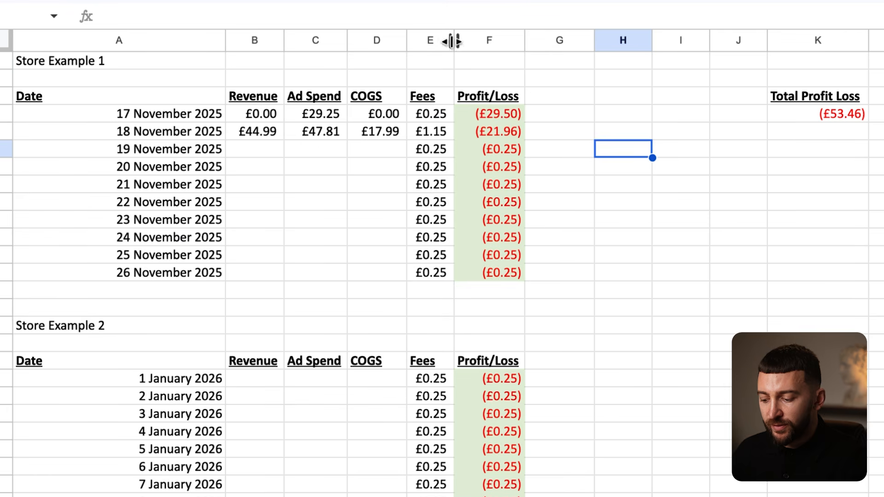
pyautogui.click(247, 144)
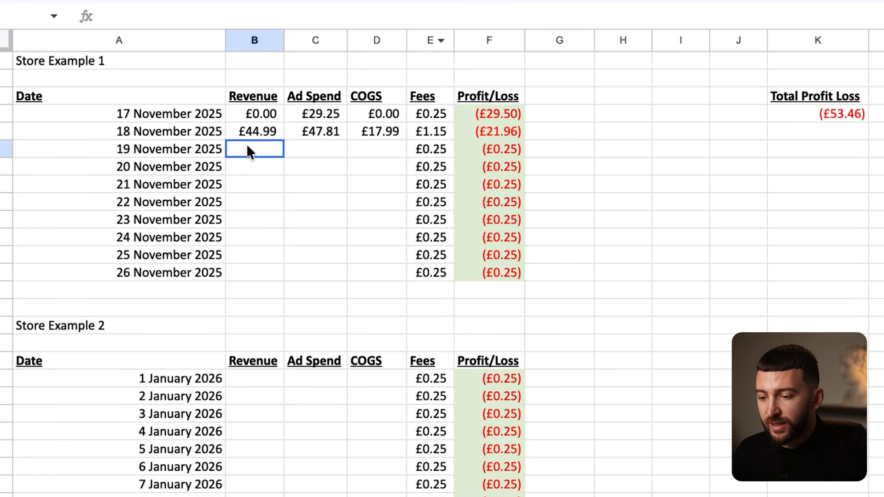
pyautogui.write('44.99')
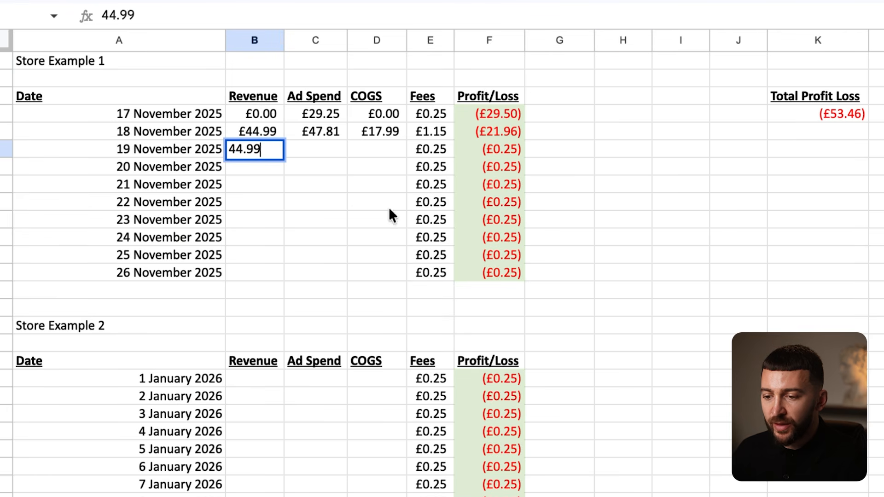
pyautogui.click(355, 203)
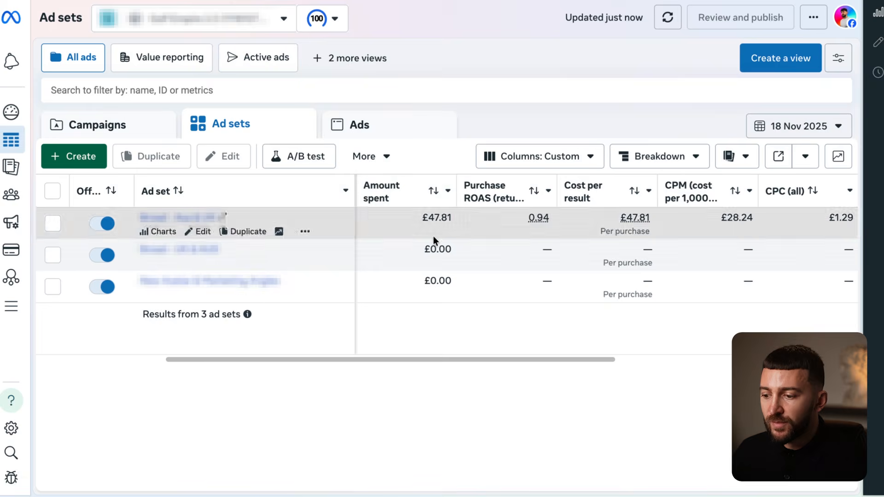
# - Set Meta Ads Manager to 19 November, then enter £55.53 ad spend and £17.99 COGS
pyautogui.click(778, 123)
pyautogui.click(626, 266)
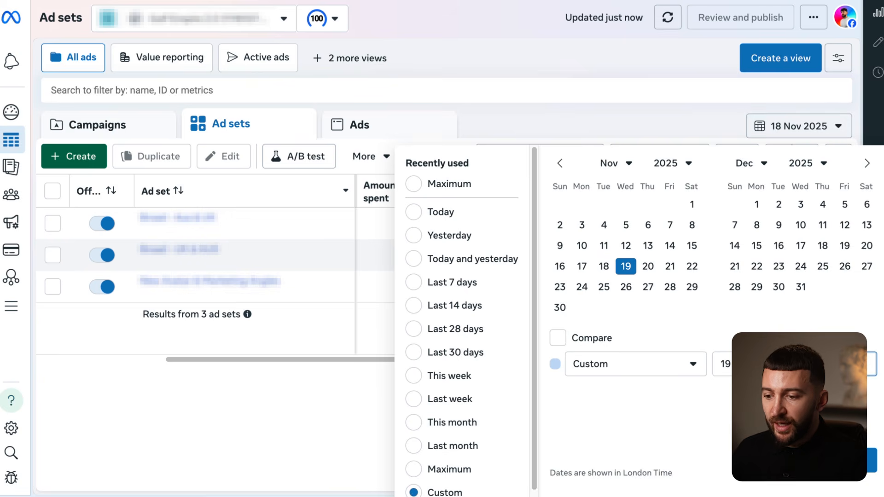
pyautogui.click(871, 460)
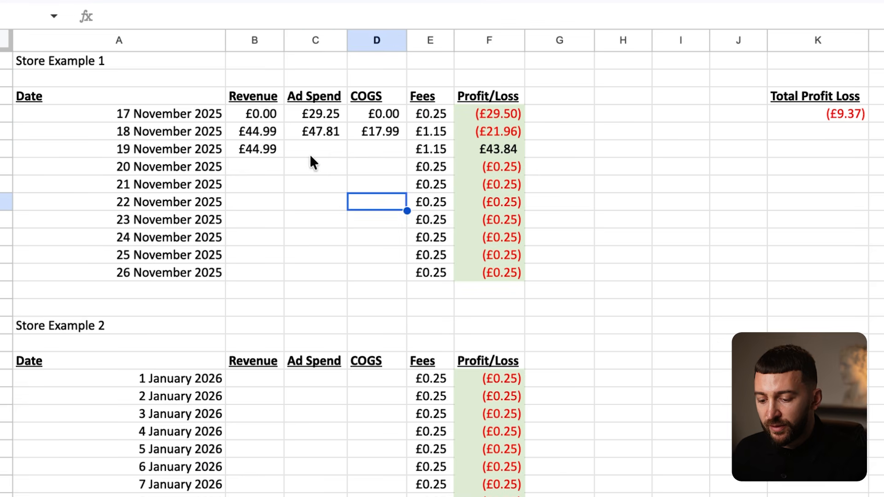
pyautogui.click(310, 154)
pyautogui.write('55.')
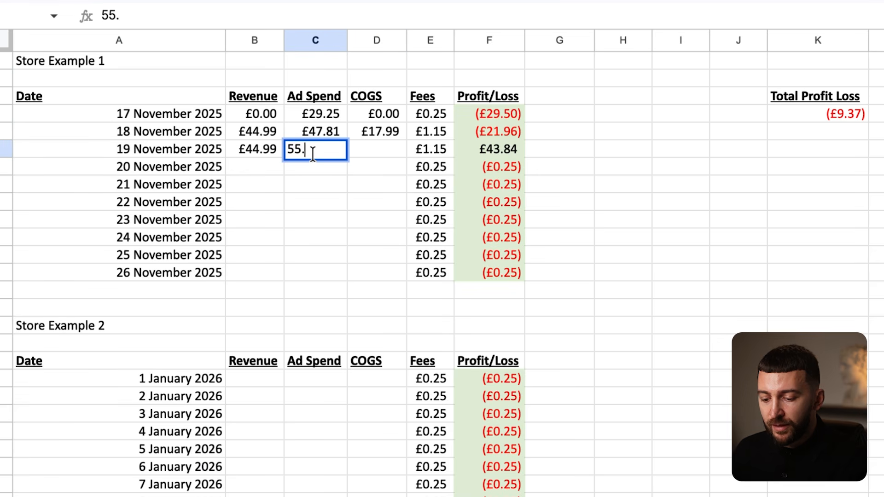
pyautogui.write('53')
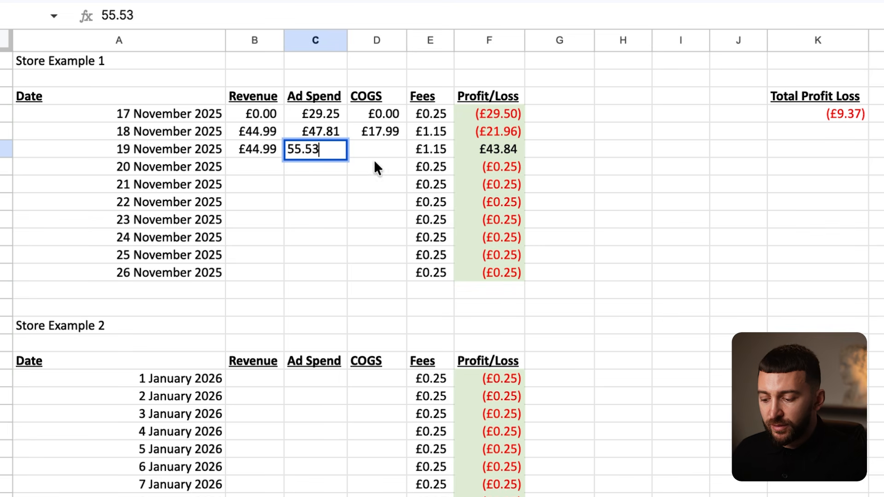
pyautogui.click(372, 145)
pyautogui.write('17.99')
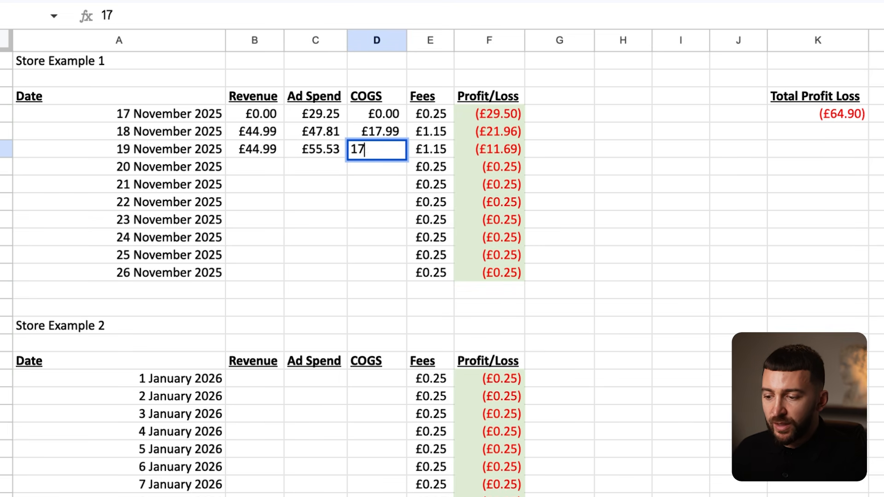
pyautogui.click(410, 201)
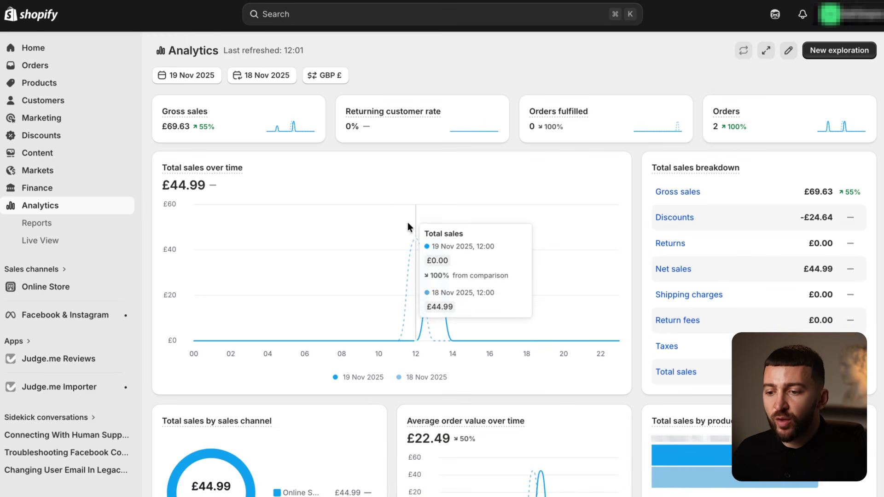
pyautogui.moveTo(424, 112)
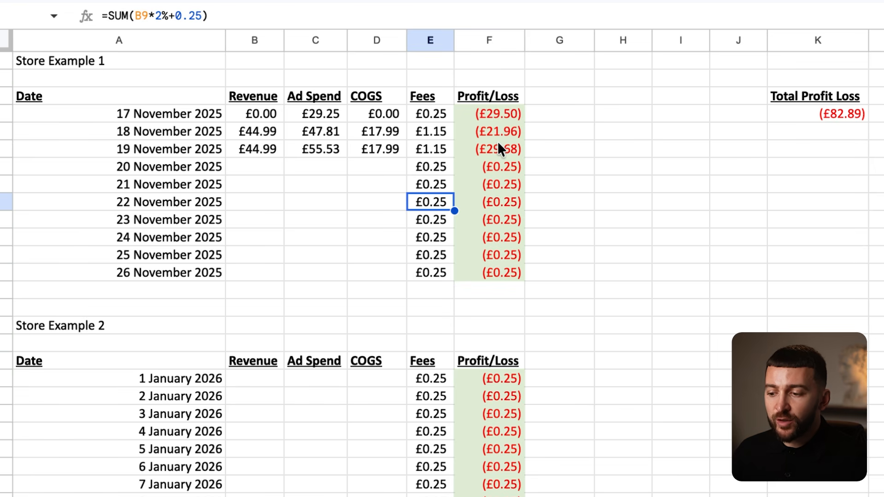
pyautogui.click(880, 116)
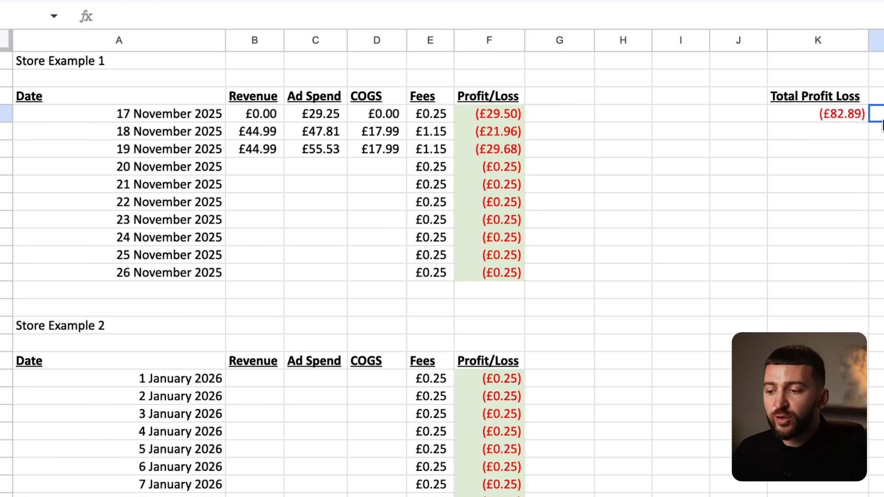
pyautogui.click(829, 120)
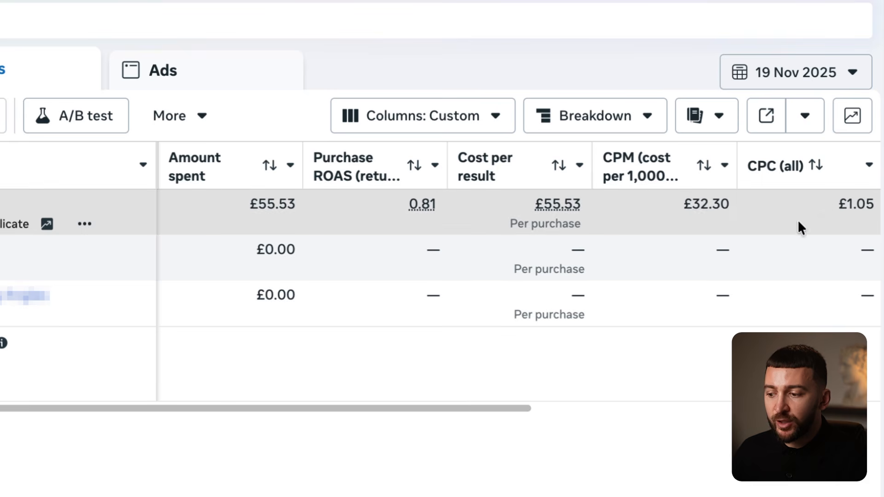
pyautogui.moveTo(386, 408); pyautogui.dragTo(478, 413)
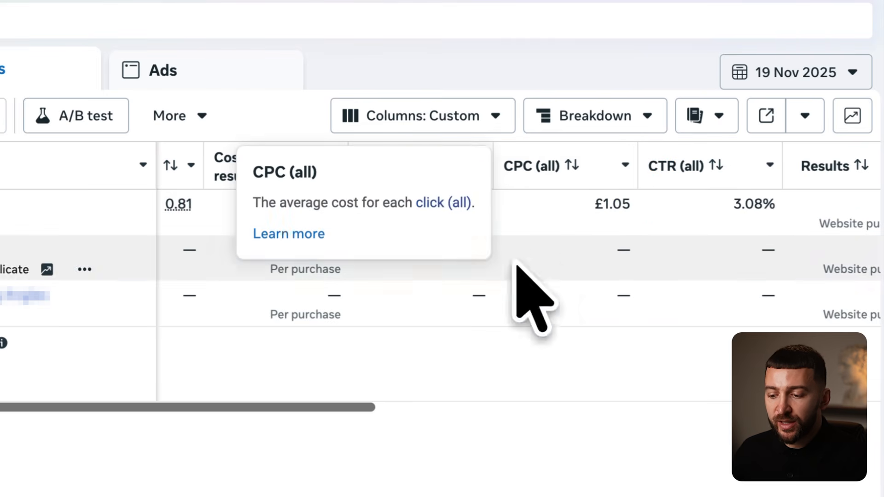
pyautogui.moveTo(288, 409); pyautogui.dragTo(274, 409)
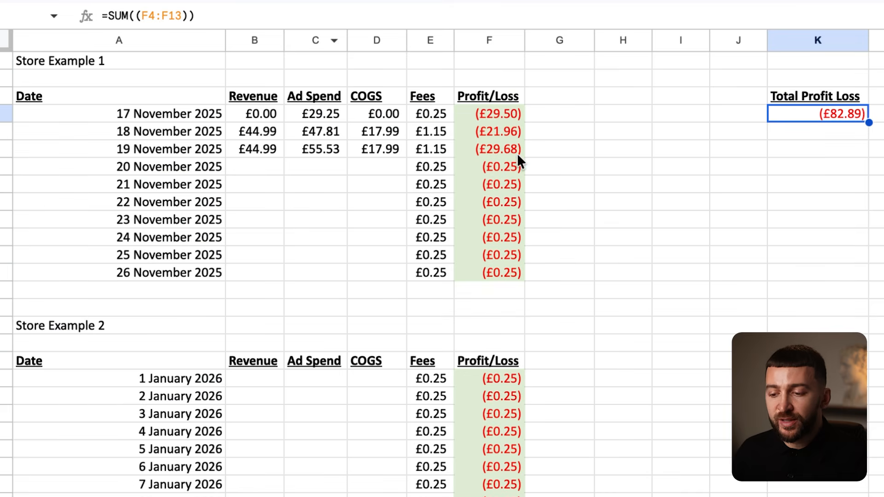
pyautogui.click(516, 153)
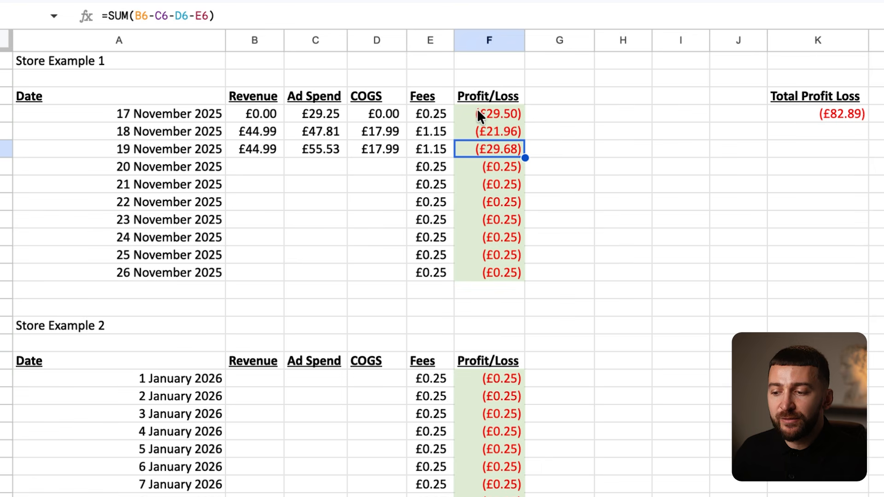
pyautogui.click(842, 116)
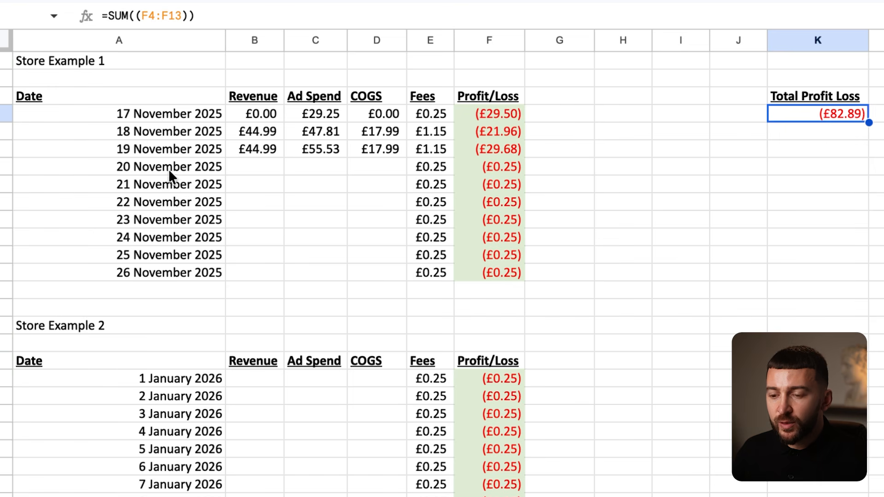
pyautogui.click(272, 176)
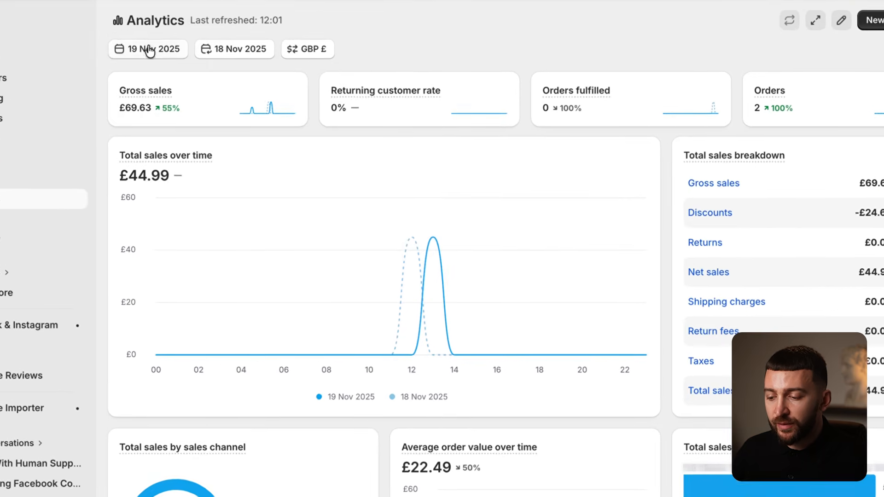
# - Switch Shopify's sales report to 20 November and enter £44.99 revenue for that day
pyautogui.click(146, 49)
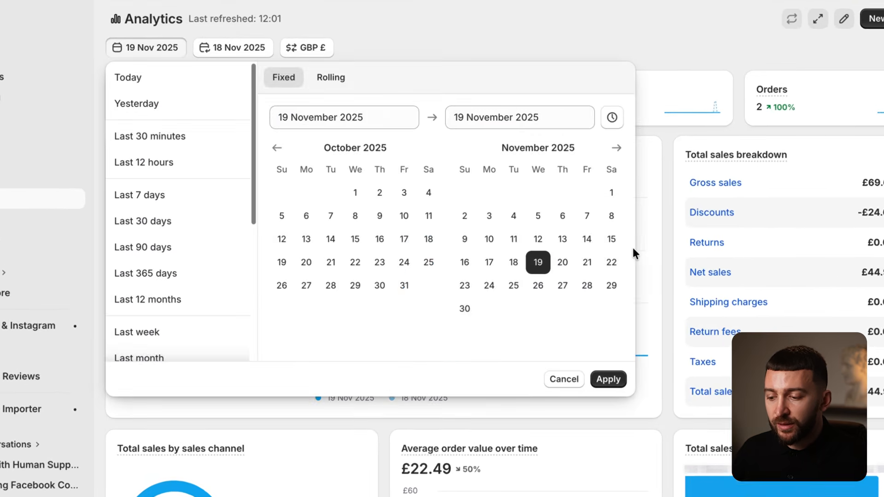
pyautogui.click(563, 262)
pyautogui.click(608, 379)
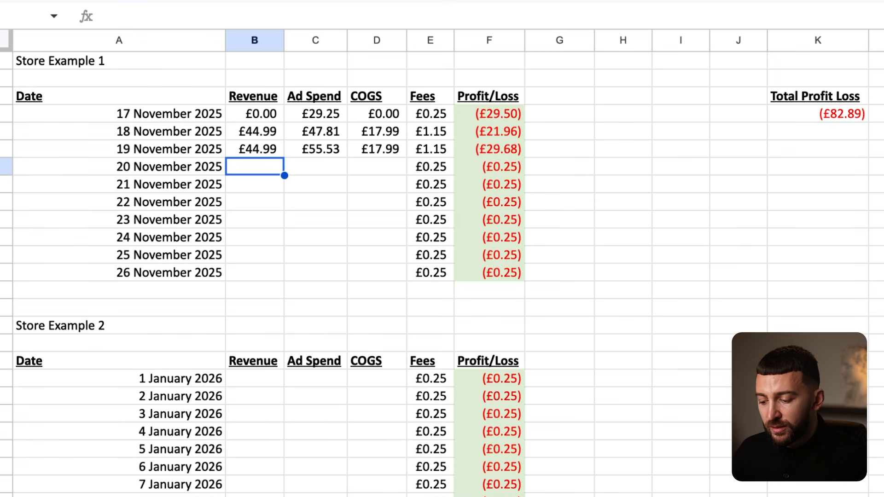
pyautogui.write('44.9')
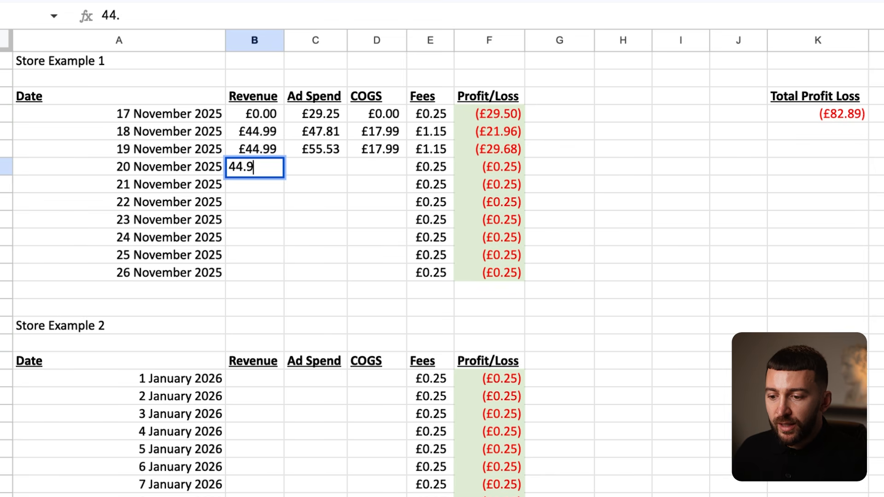
pyautogui.write('9')
pyautogui.click(399, 239)
# - Set Meta Ads Manager to 20 November, then enter £30.66 ad spend and £17.99 COGS
pyautogui.click(328, 168)
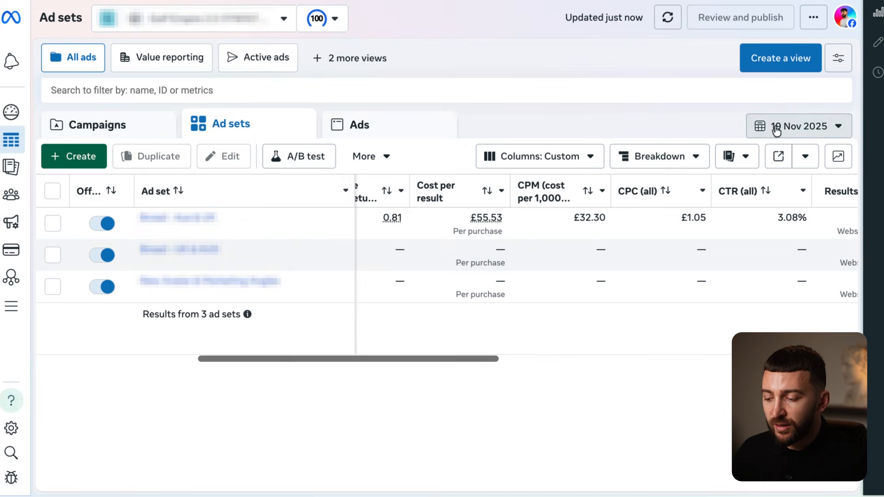
pyautogui.click(799, 126)
pyautogui.click(649, 266)
pyautogui.click(872, 460)
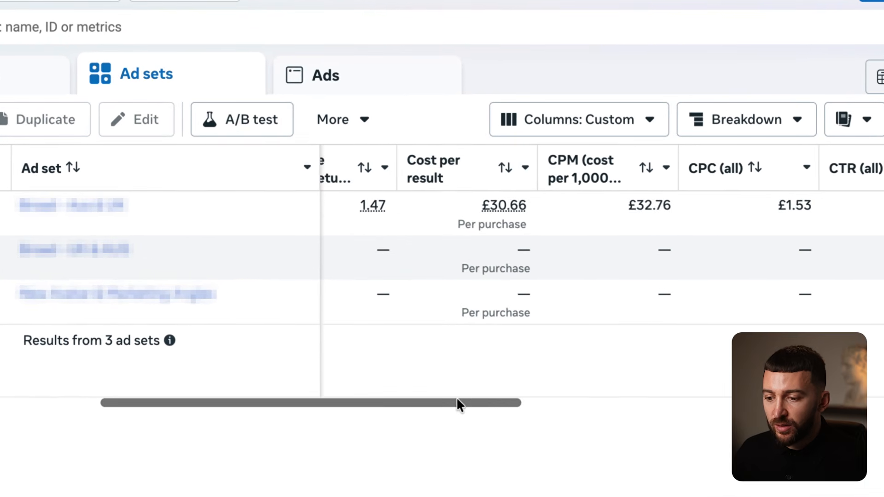
pyautogui.moveTo(457, 404); pyautogui.dragTo(373, 405)
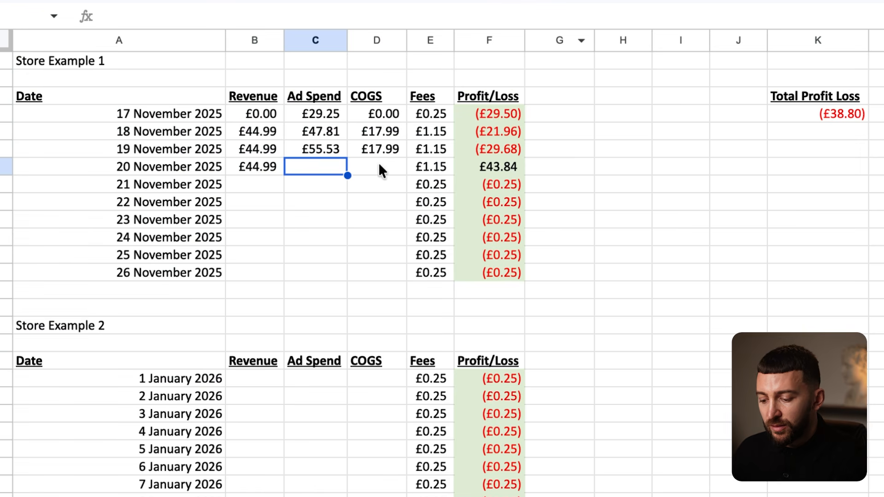
pyautogui.write('30')
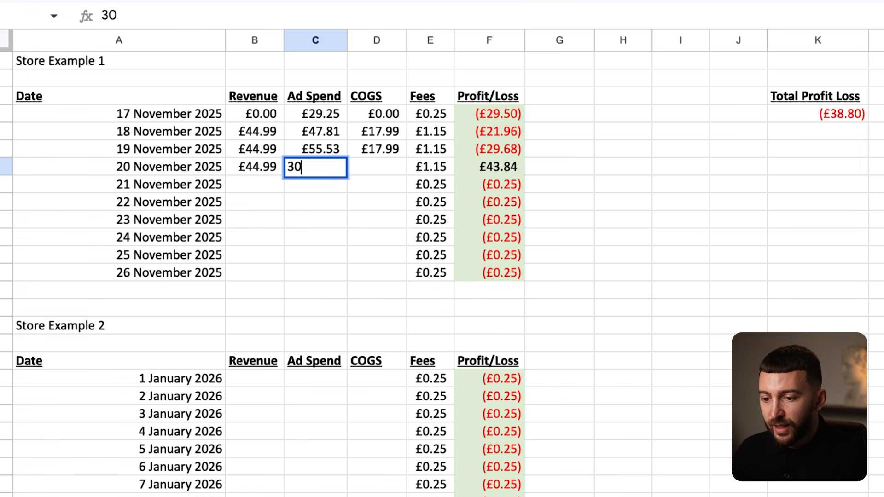
pyautogui.write('.66')
pyautogui.click(382, 165)
pyautogui.write('17.99')
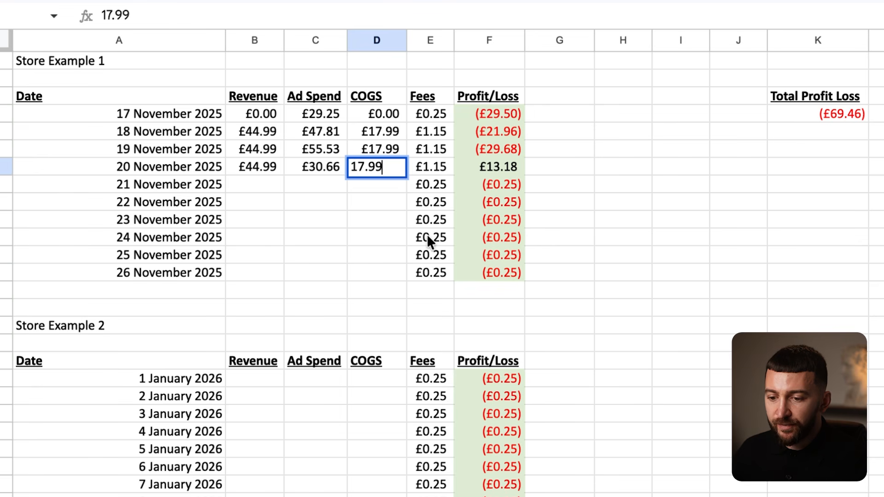
pyautogui.click(388, 225)
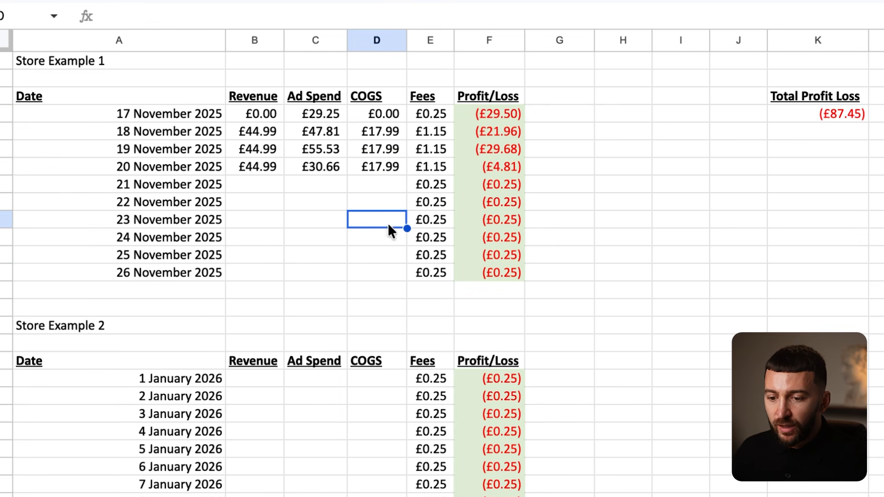
# - Switch Shopify's sales report to 21 November only and enter £89.33 revenue for that day
pyautogui.click(266, 188)
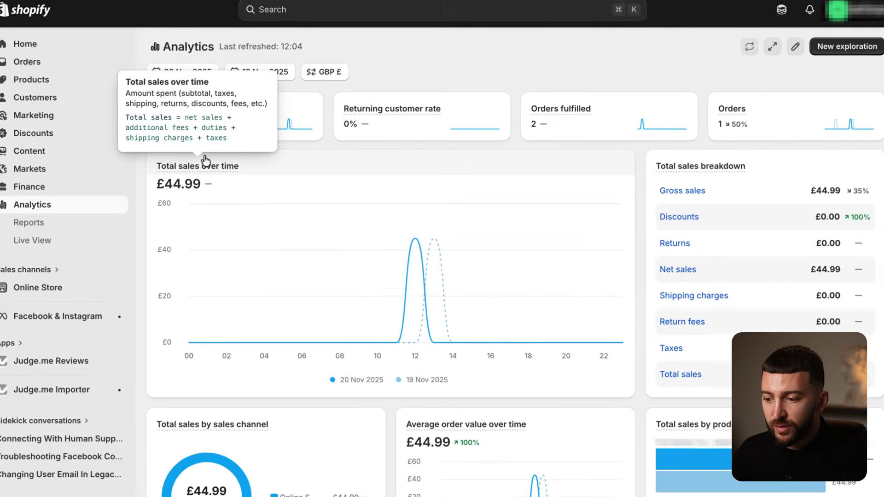
pyautogui.click(202, 75)
pyautogui.click(584, 262)
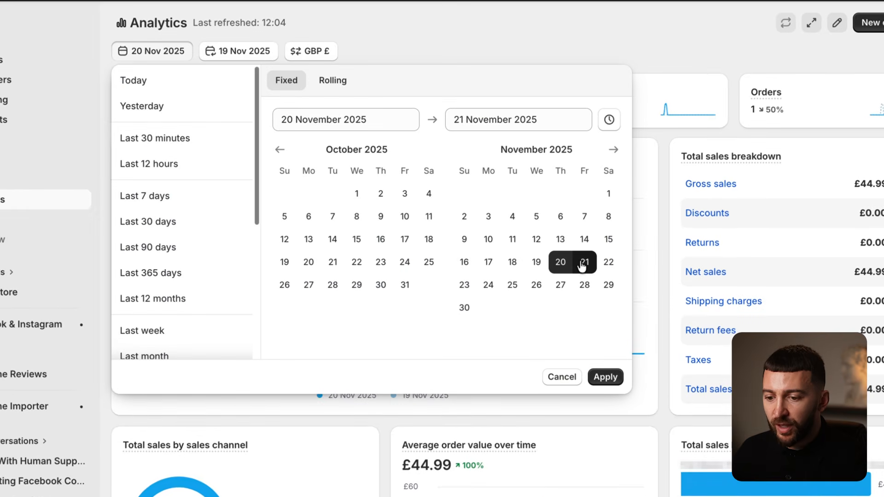
pyautogui.click(584, 262)
pyautogui.click(605, 378)
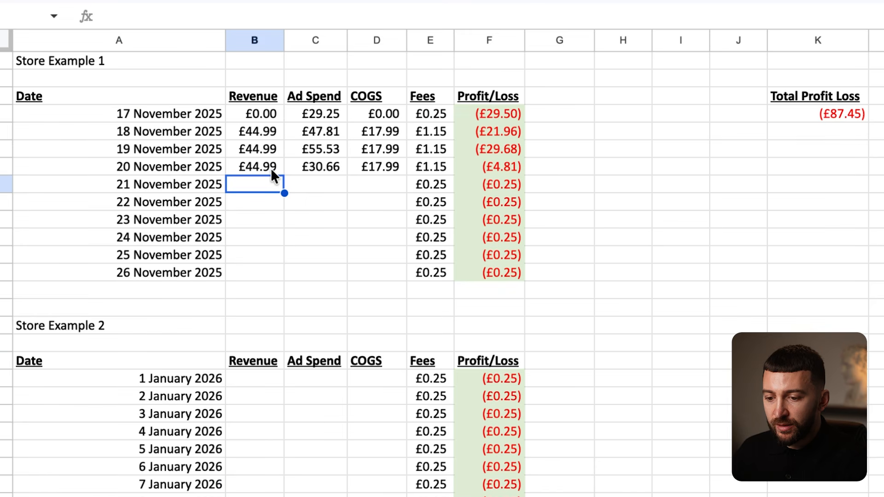
pyautogui.write('89.33')
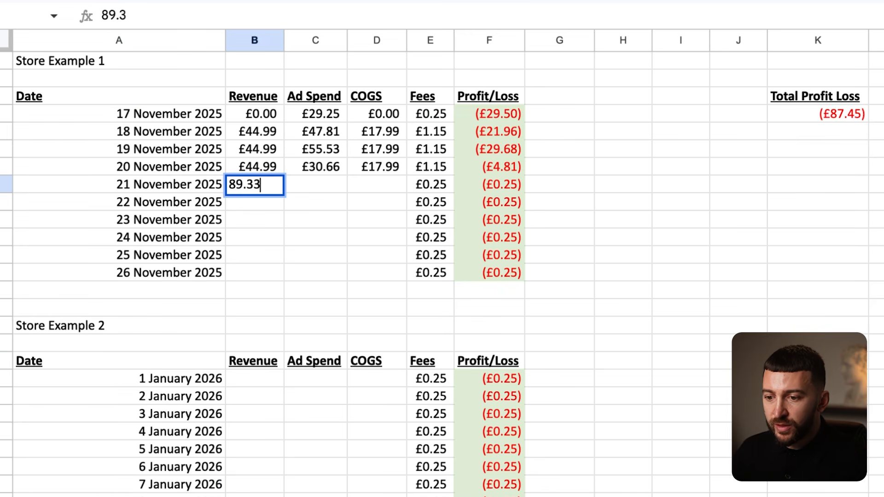
pyautogui.press('Return')
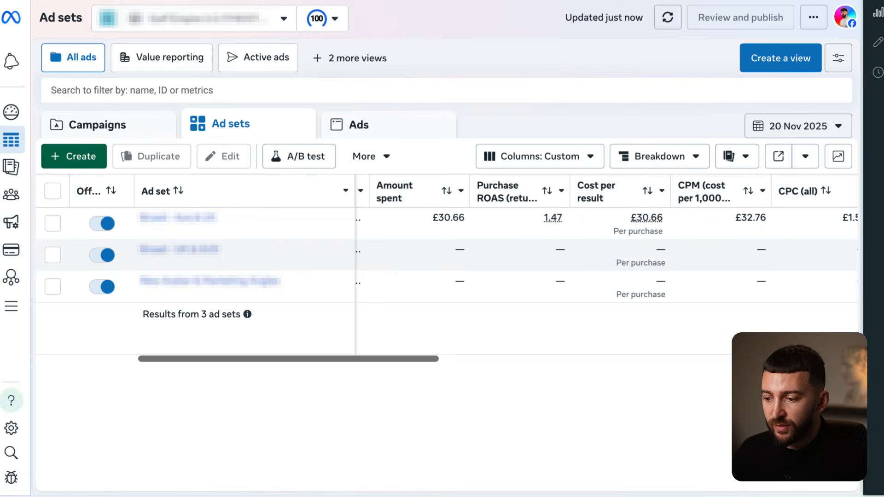
# - Set Meta Ads Manager to 21 November, then enter £69.22 ad spend and £35.98 COGS
pyautogui.click(798, 125)
pyautogui.click(671, 266)
pyautogui.click(853, 462)
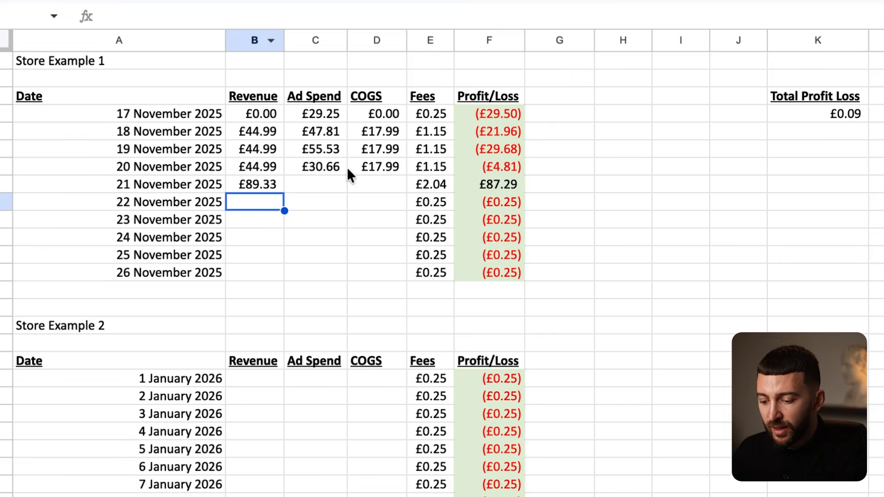
pyautogui.click(331, 182)
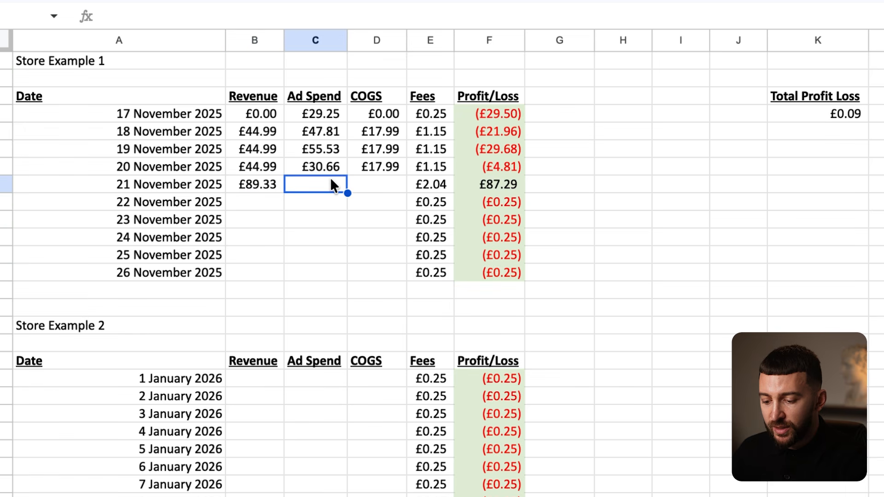
pyautogui.write('69.')
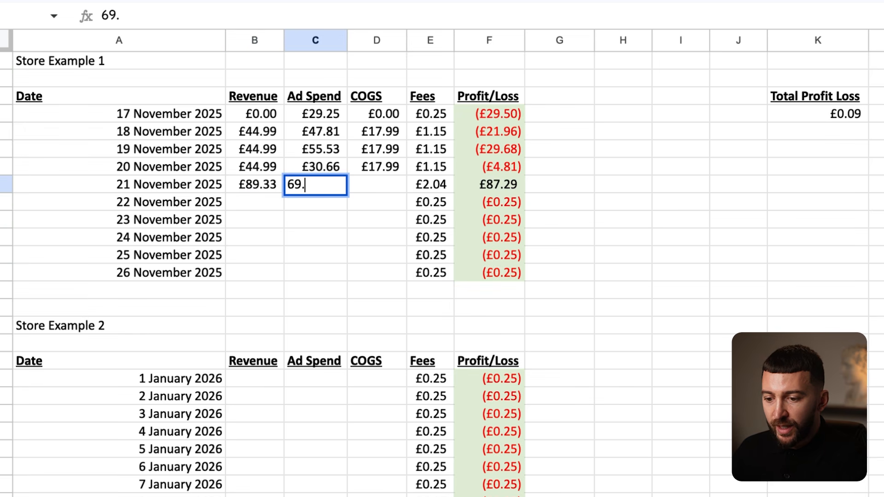
pyautogui.write('22')
pyautogui.click(386, 225)
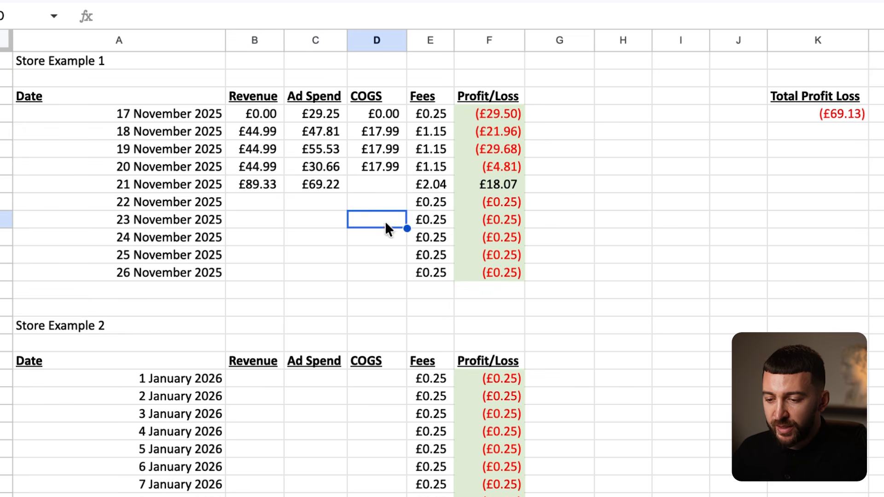
pyautogui.click(382, 180)
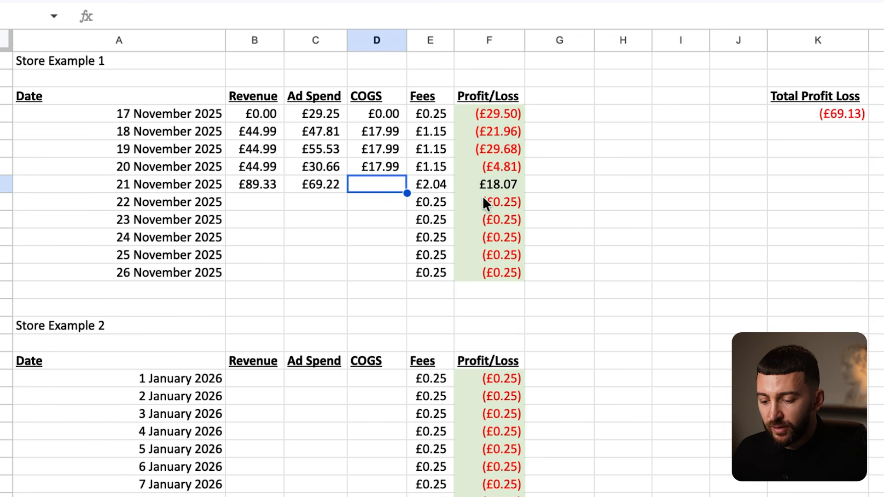
pyautogui.write('35.9')
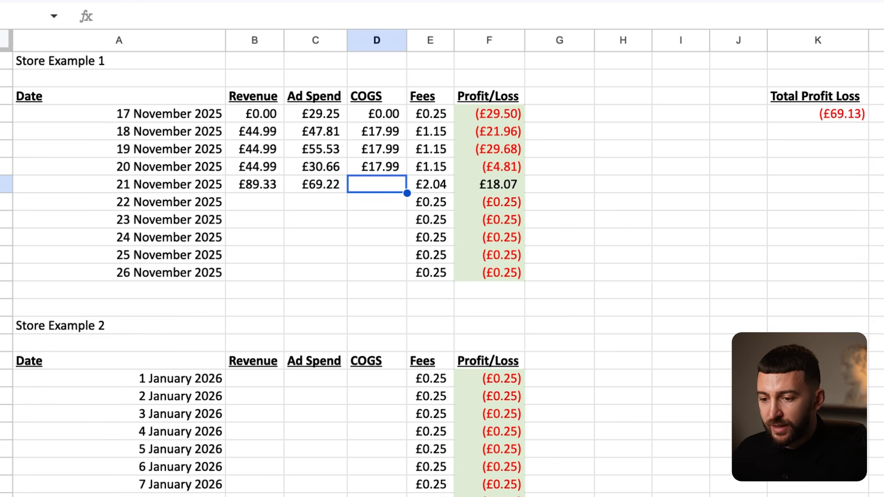
pyautogui.write('8')
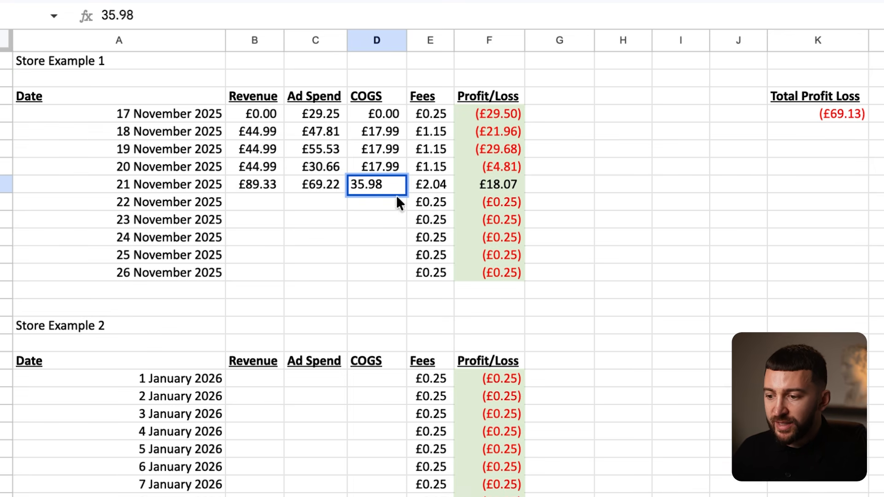
pyautogui.click(346, 219)
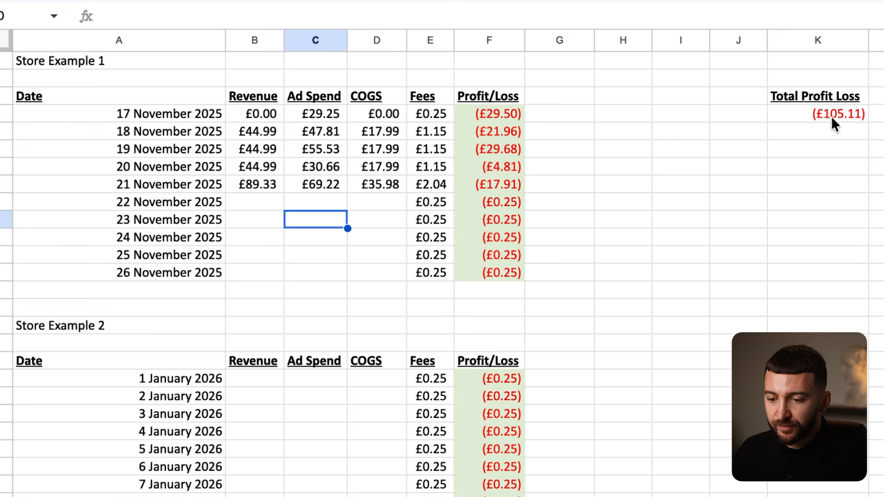
pyautogui.click(247, 202)
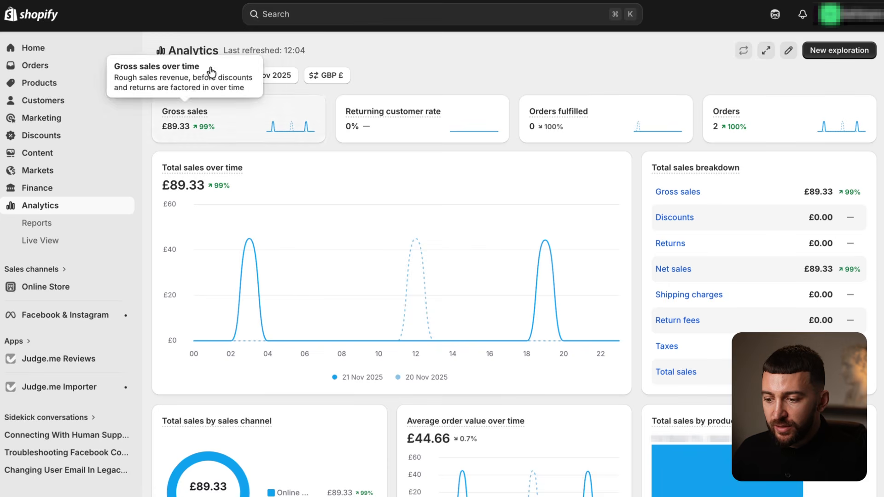
# - Set Shopify Analytics to 22 November 2025 only, showing £178.66 gross sales from 4 orders
pyautogui.click(198, 77)
pyautogui.click(588, 260)
pyautogui.click(588, 261)
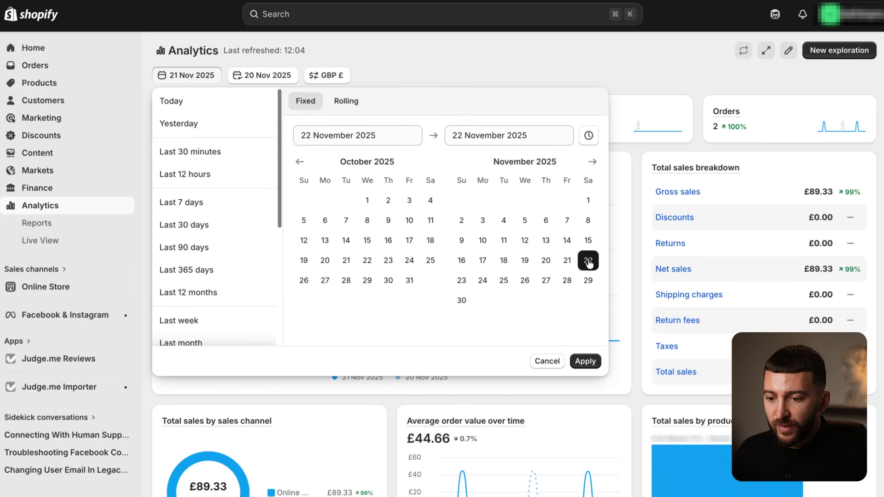
pyautogui.click(585, 361)
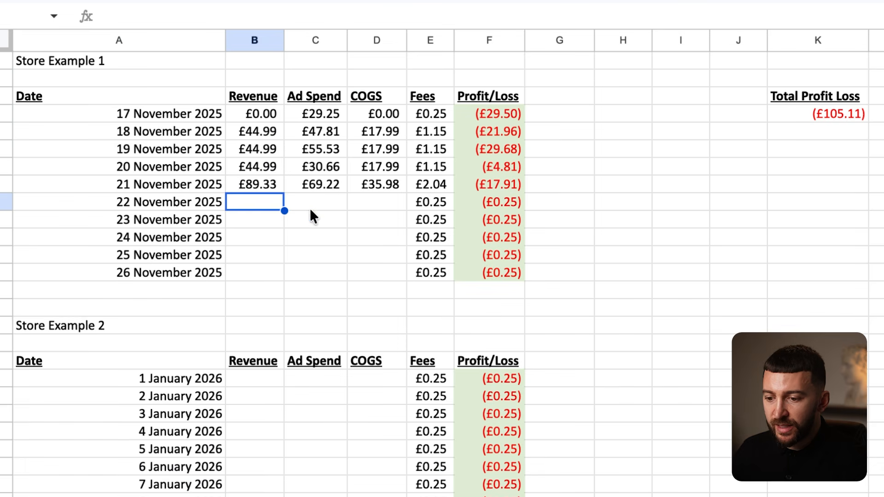
# - Enter 178 revenue and 72 COGS in the 22 November row
pyautogui.write('178')
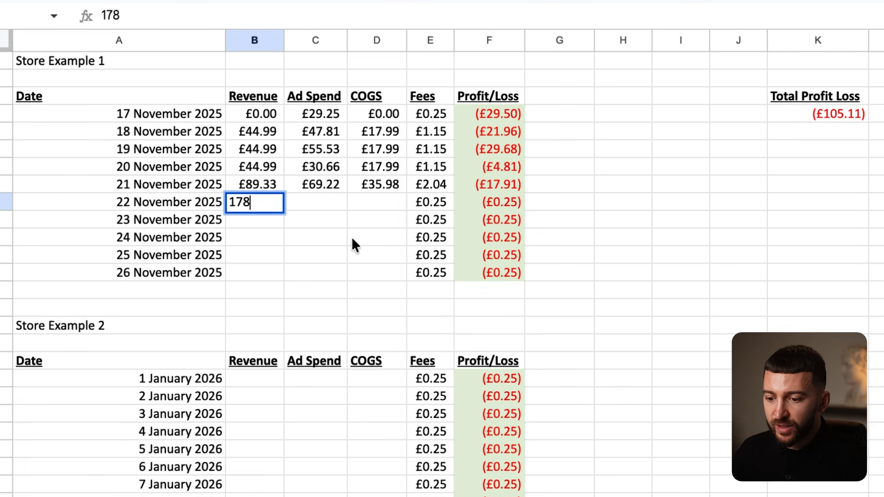
pyautogui.click(376, 250)
pyautogui.click(374, 203)
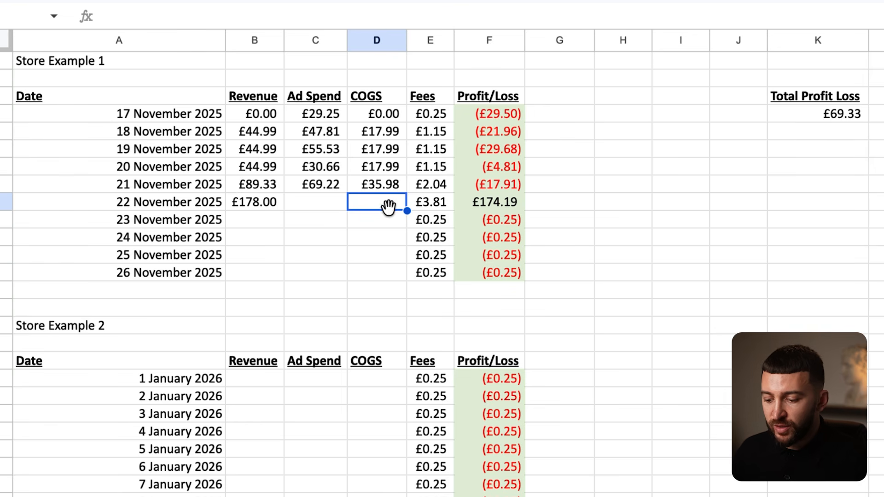
pyautogui.write('7')
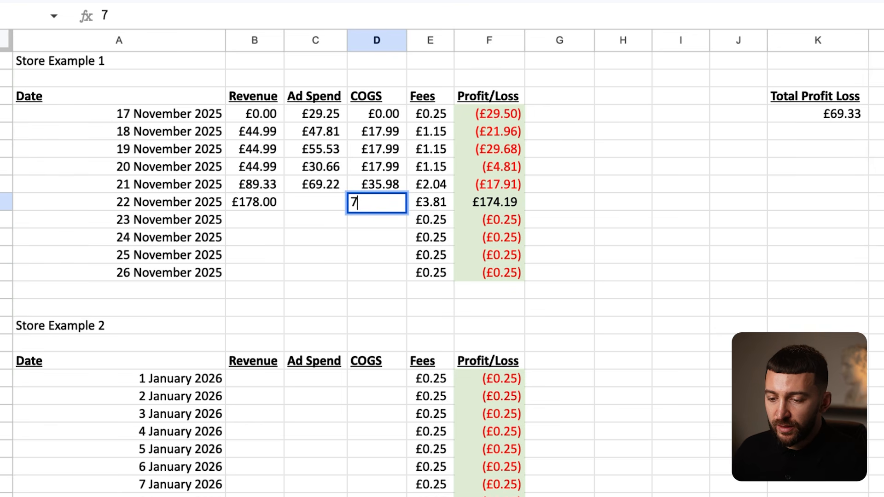
pyautogui.write('2')
pyautogui.press('Return')
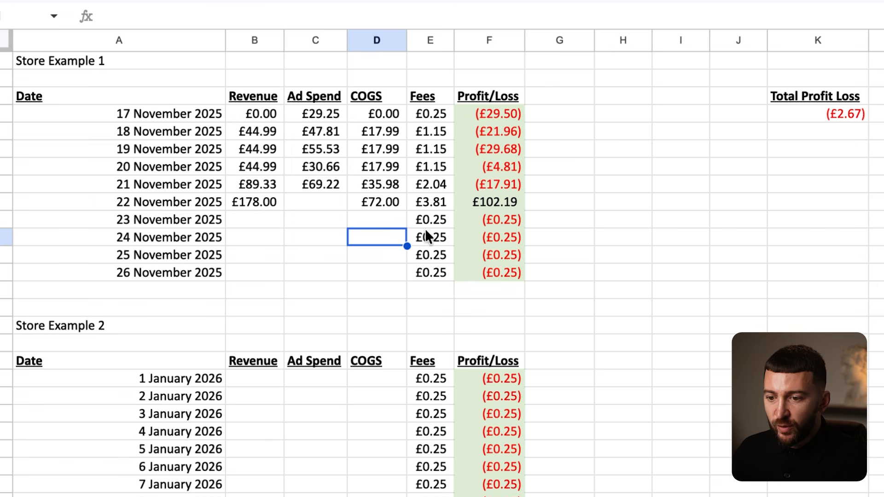
# - Set Meta Ads Manager's reporting day to 22 November and enter 82 as that day's ad spend
pyautogui.click(322, 206)
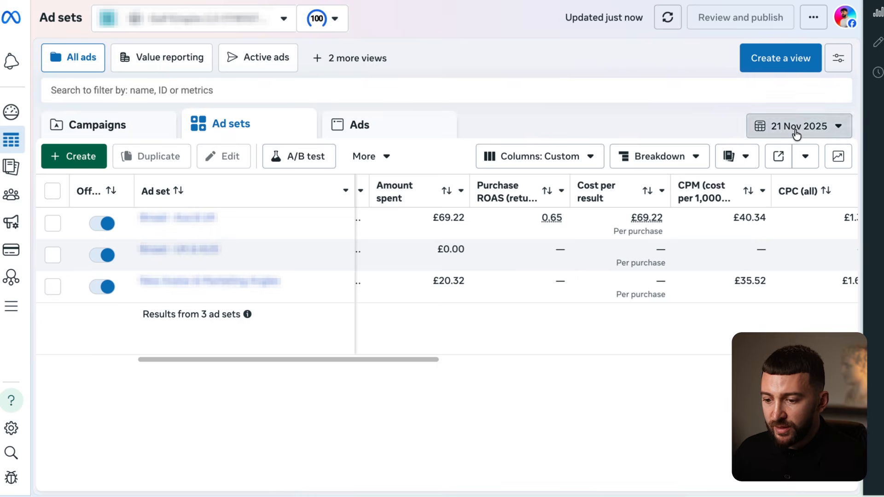
pyautogui.click(797, 129)
pyautogui.click(692, 266)
pyautogui.click(871, 461)
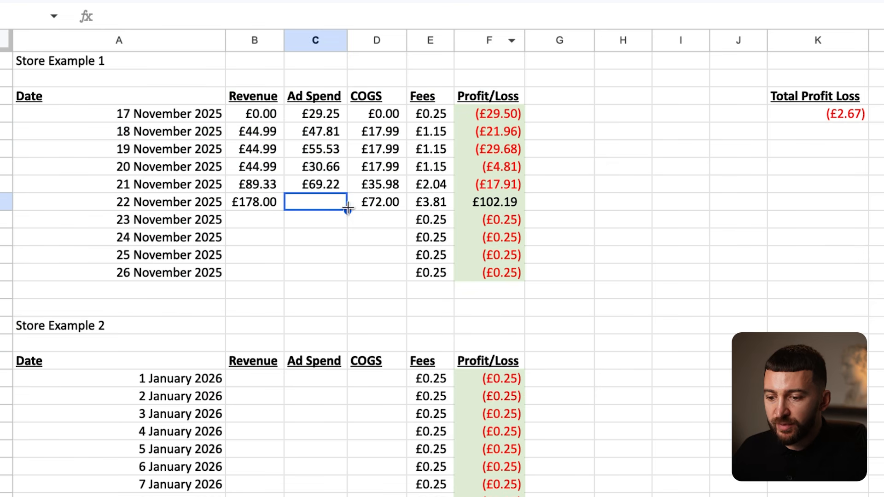
pyautogui.write('82')
pyautogui.click(375, 261)
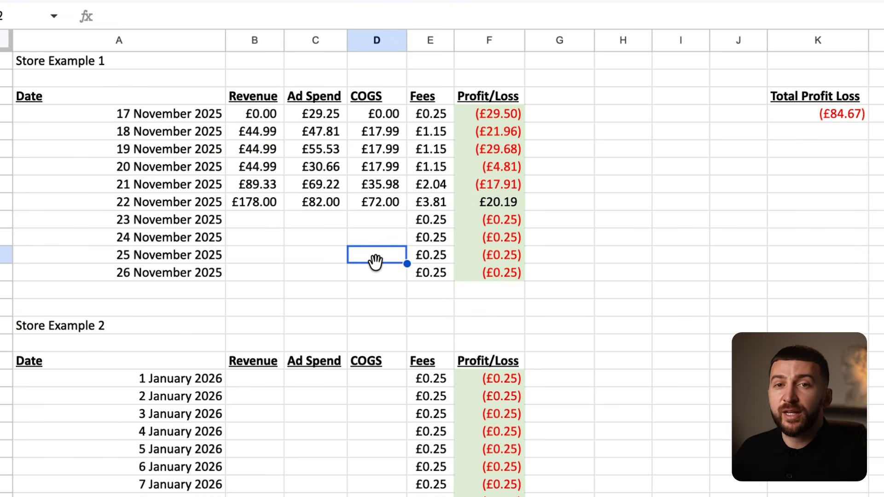
pyautogui.click(492, 203)
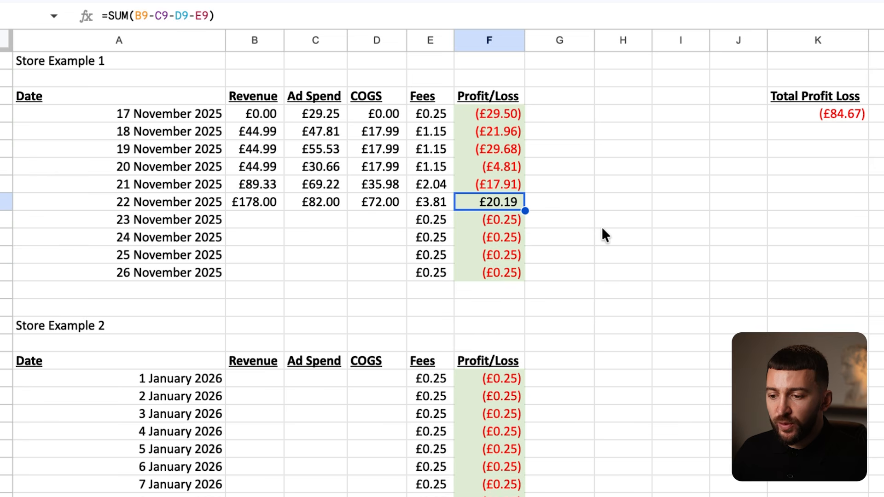
pyautogui.moveTo(538, 115); pyautogui.dragTo(257, 201)
pyautogui.moveTo(366, 205); pyautogui.dragTo(473, 194)
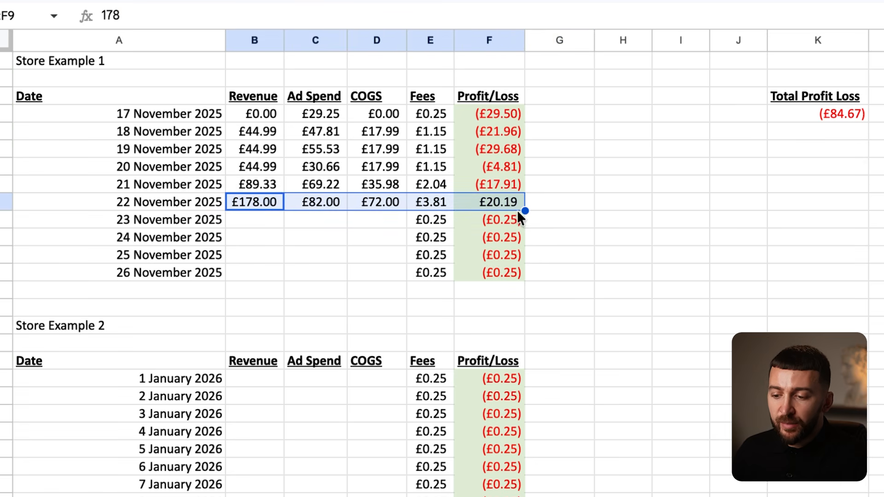
pyautogui.click(598, 217)
pyautogui.click(503, 202)
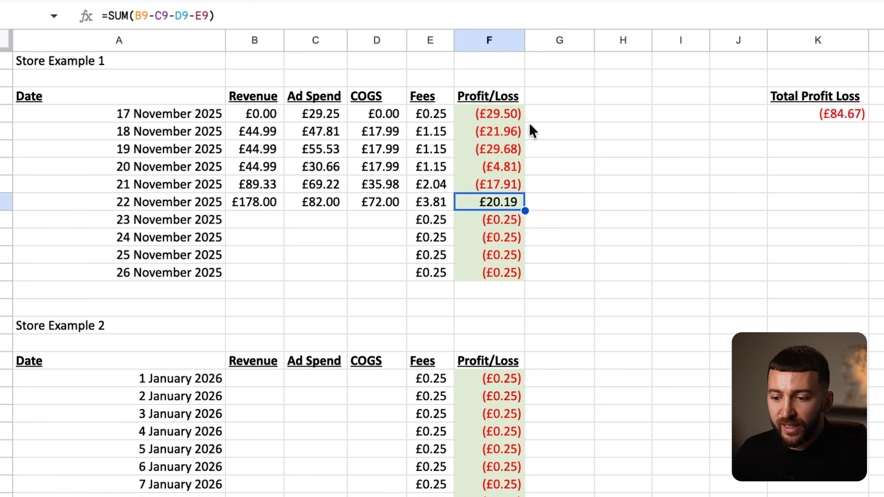
pyautogui.moveTo(502, 110); pyautogui.dragTo(503, 184)
pyautogui.click(274, 151)
pyautogui.click(267, 170)
pyautogui.click(355, 110)
pyautogui.moveTo(258, 203); pyautogui.dragTo(433, 203)
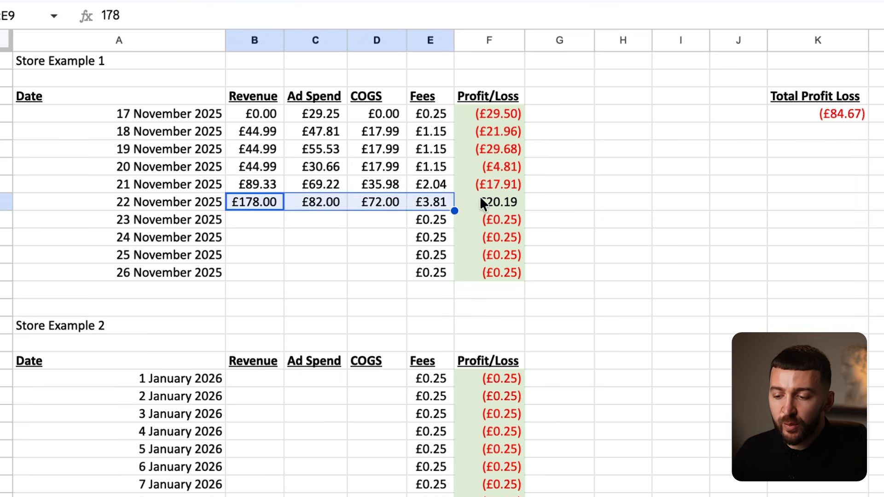
pyautogui.click(483, 204)
pyautogui.click(634, 203)
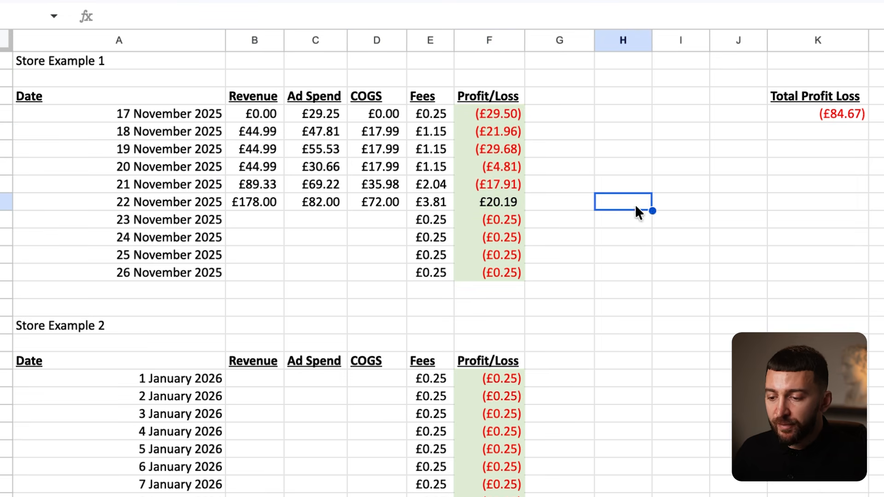
pyautogui.click(586, 257)
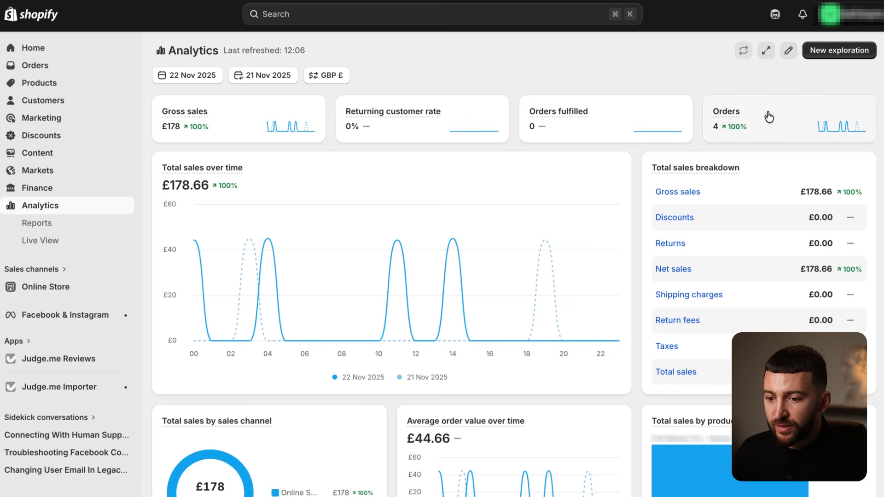
# - Set Shopify Analytics' start and end dates both to 23 November 2025
pyautogui.moveTo(739, 115)
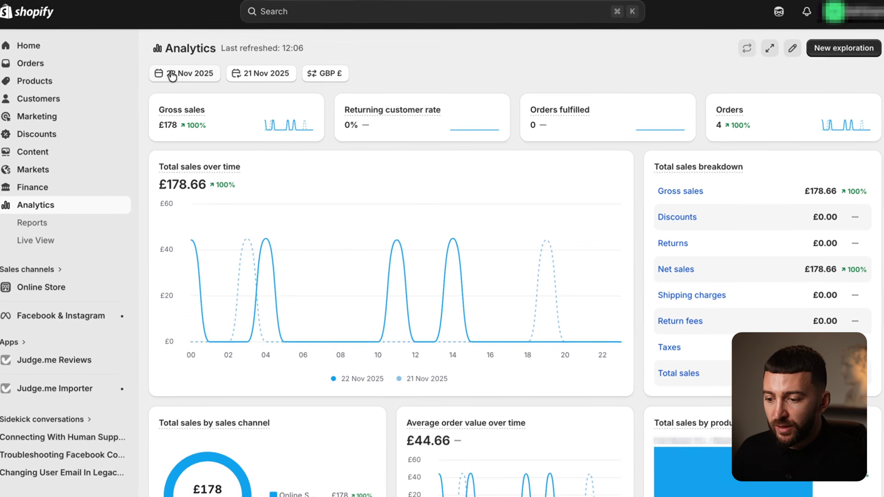
pyautogui.click(177, 75)
pyautogui.click(461, 282)
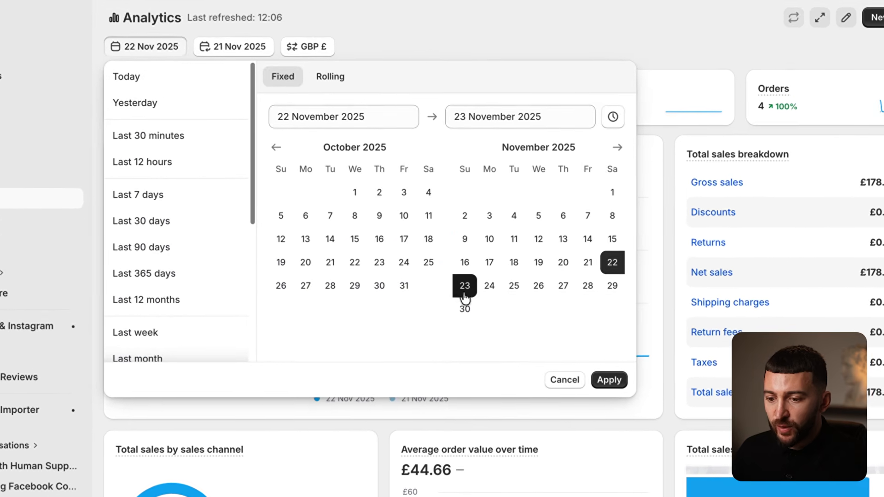
pyautogui.click(464, 295)
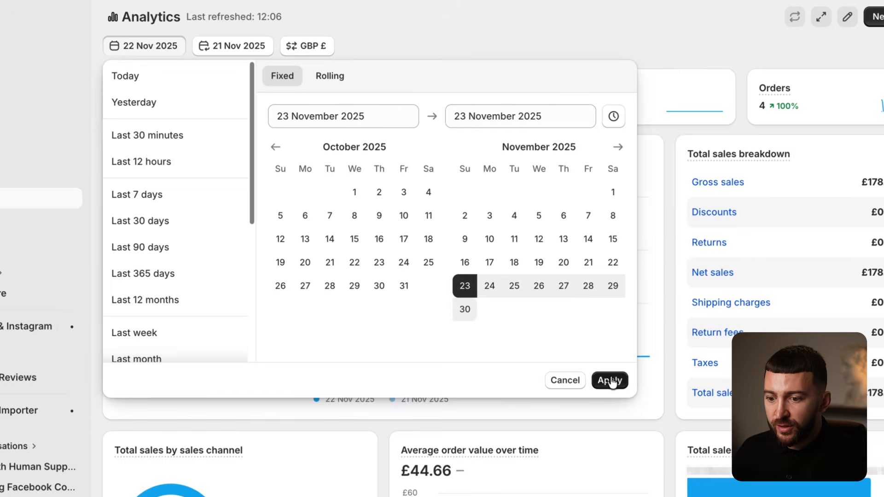
pyautogui.click(609, 380)
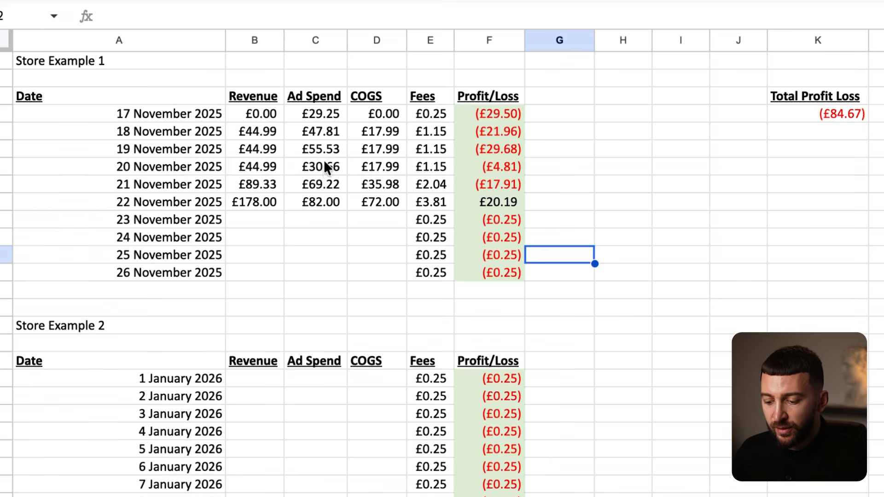
# - Enter £134.36 revenue and £54 COGS for 23 November
pyautogui.click(253, 212)
pyautogui.write('134')
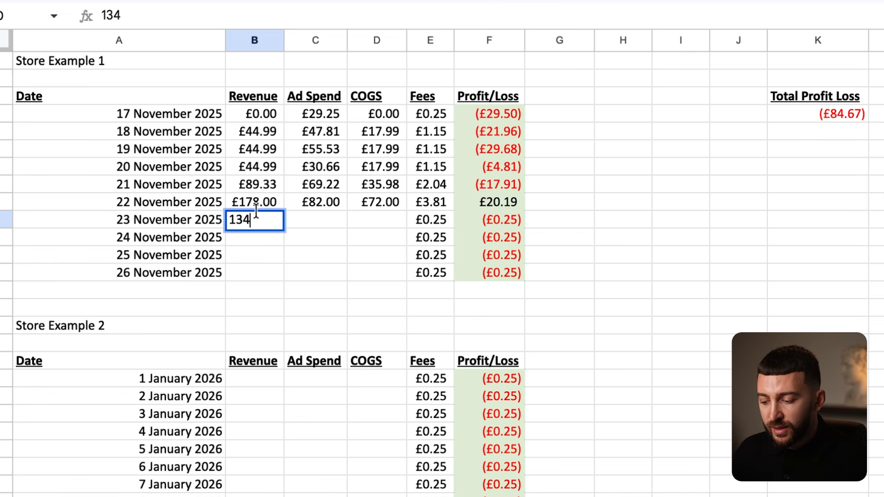
pyautogui.write('.36')
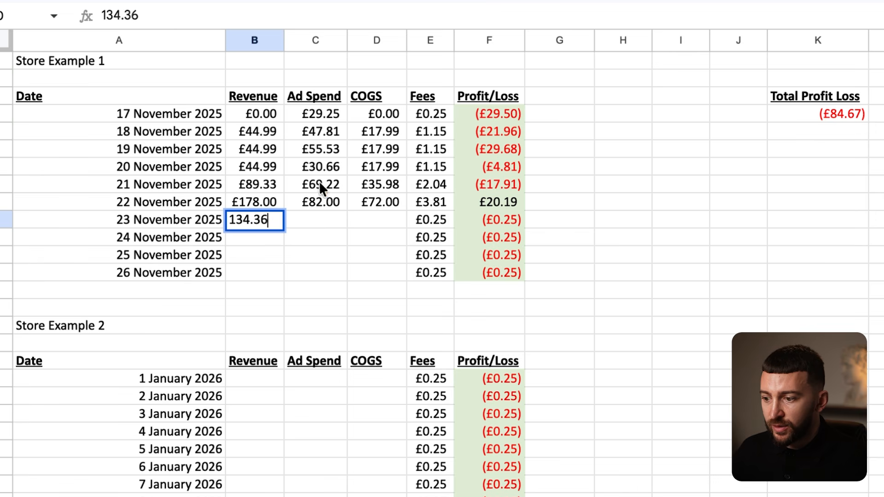
pyautogui.press('Return')
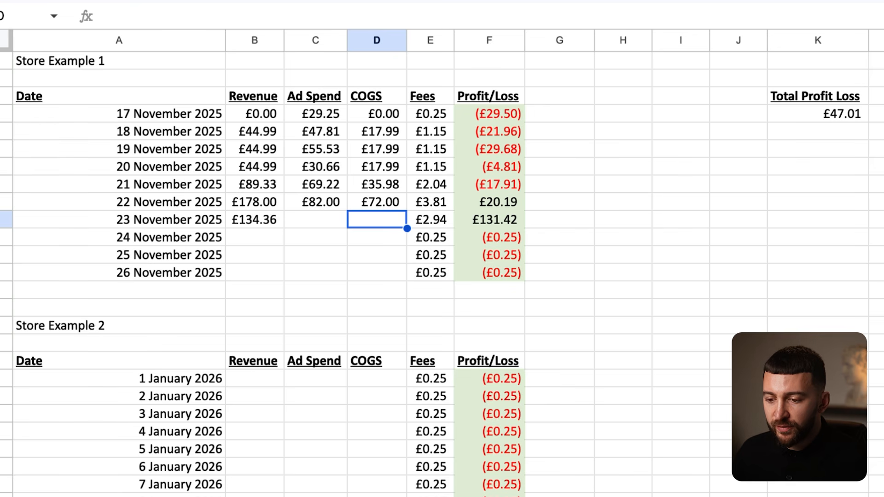
pyautogui.write('54')
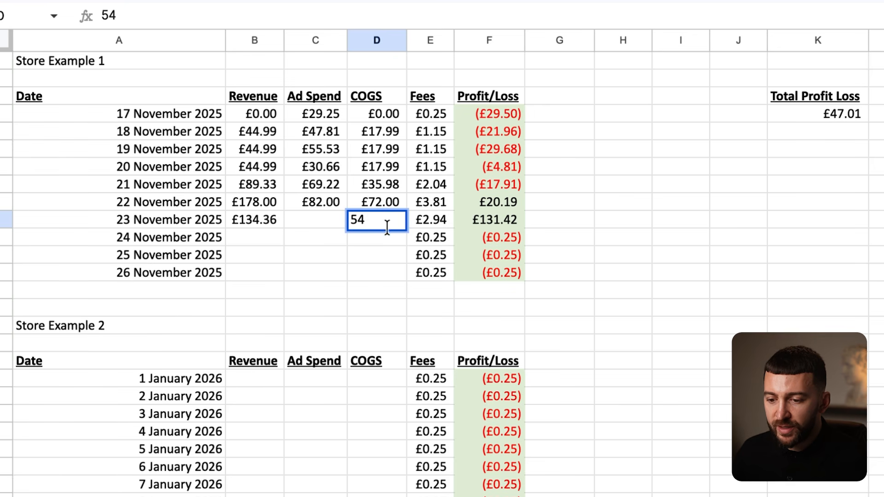
pyautogui.press('Return')
pyautogui.press('Return')
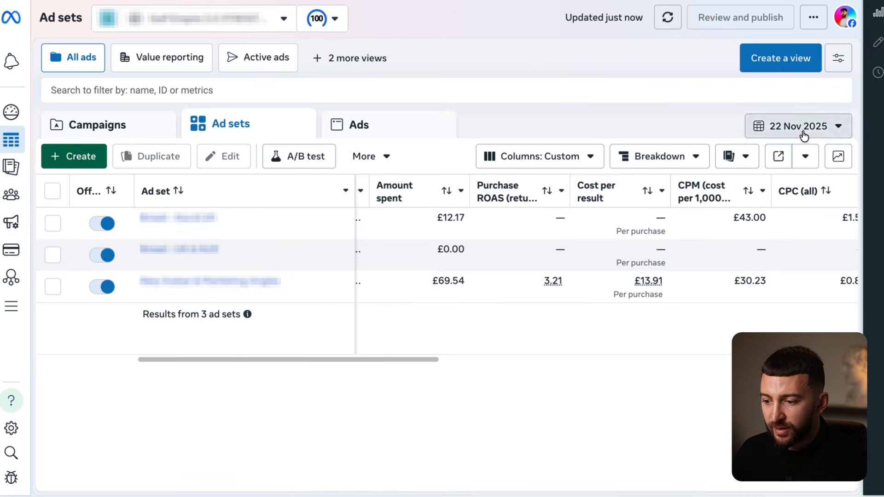
# - Switch the ad report to 23 November and record its £88.93 ad spend
pyautogui.click(820, 127)
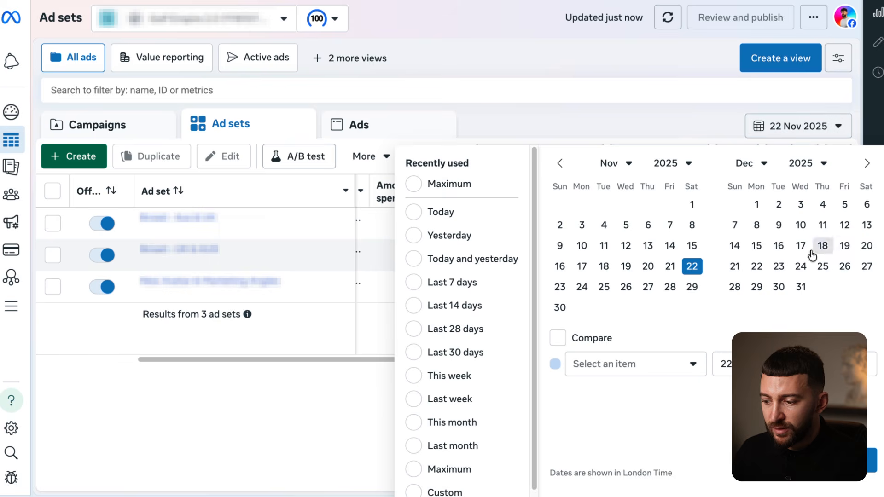
pyautogui.click(560, 287)
pyautogui.click(871, 461)
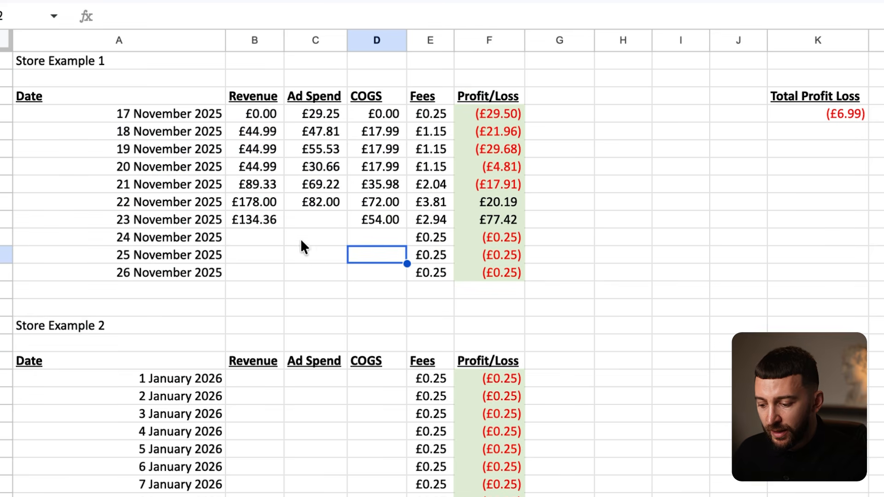
pyautogui.click(307, 221)
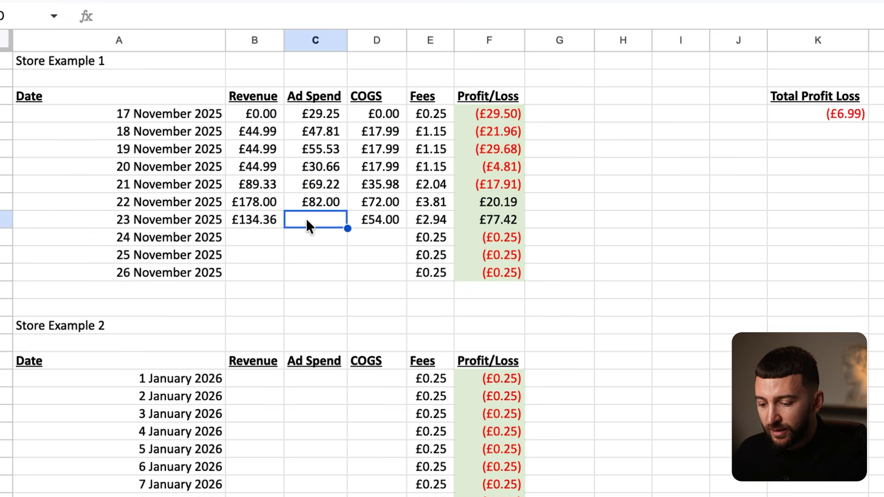
pyautogui.write('88.')
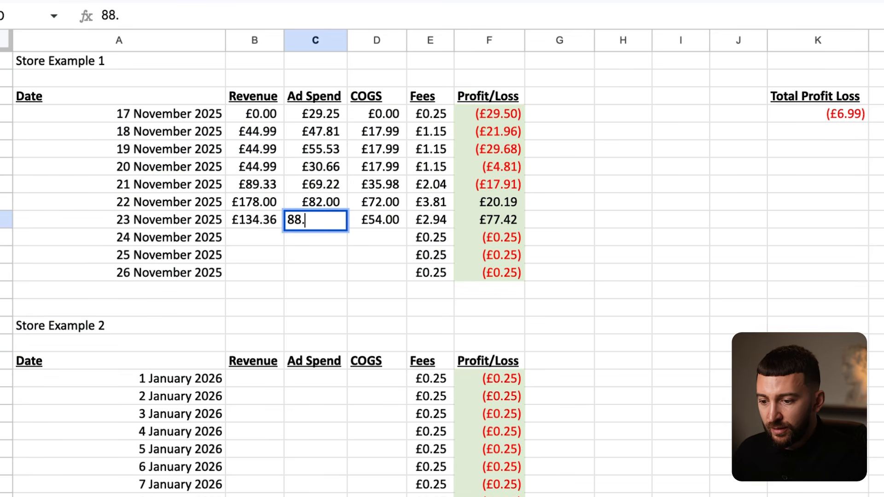
pyautogui.write('93')
pyautogui.press('Return')
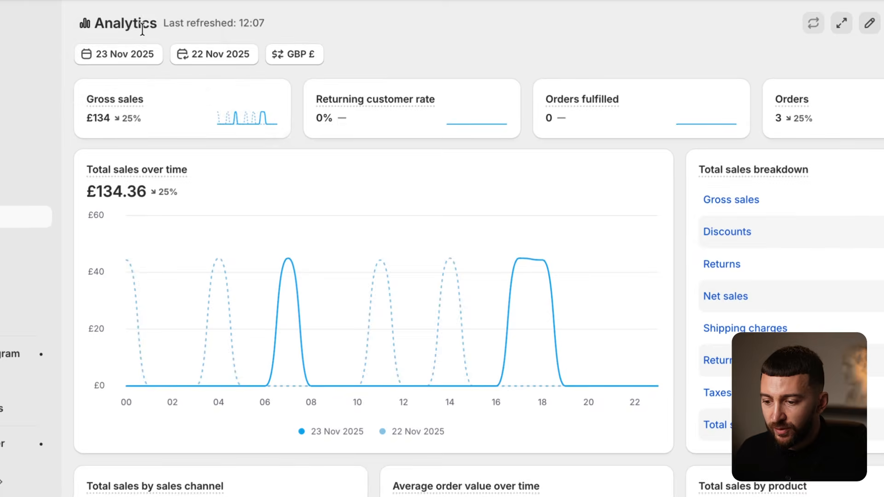
# - Set Shopify analytics to 24 November and enter £0.00 revenue for that day
pyautogui.click(138, 55)
pyautogui.click(486, 311)
pyautogui.click(487, 312)
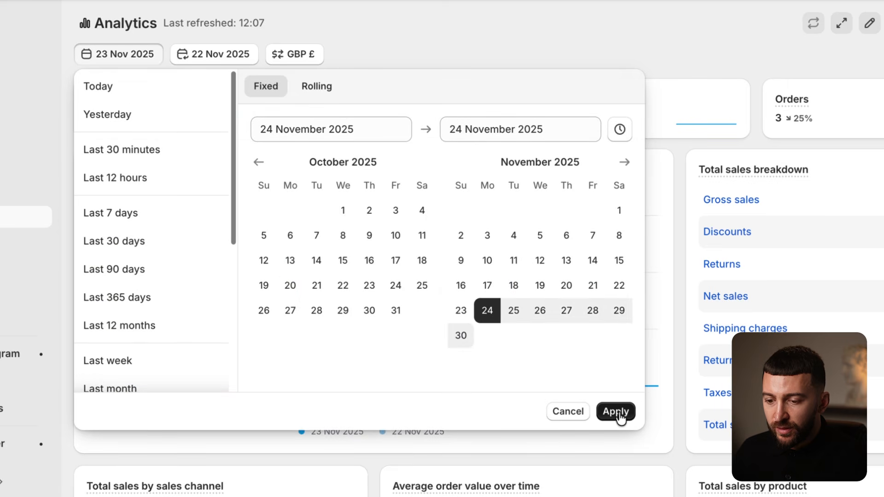
pyautogui.click(617, 412)
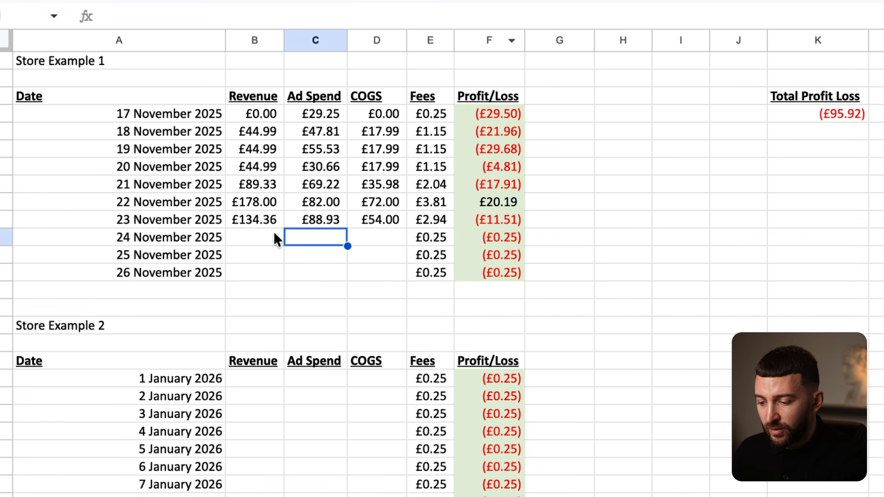
pyautogui.click(257, 233)
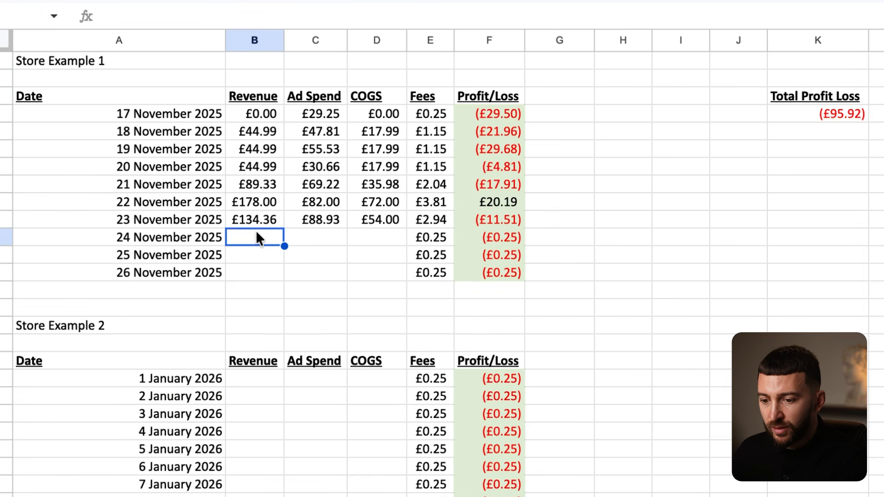
pyautogui.write('0')
pyautogui.click(614, 258)
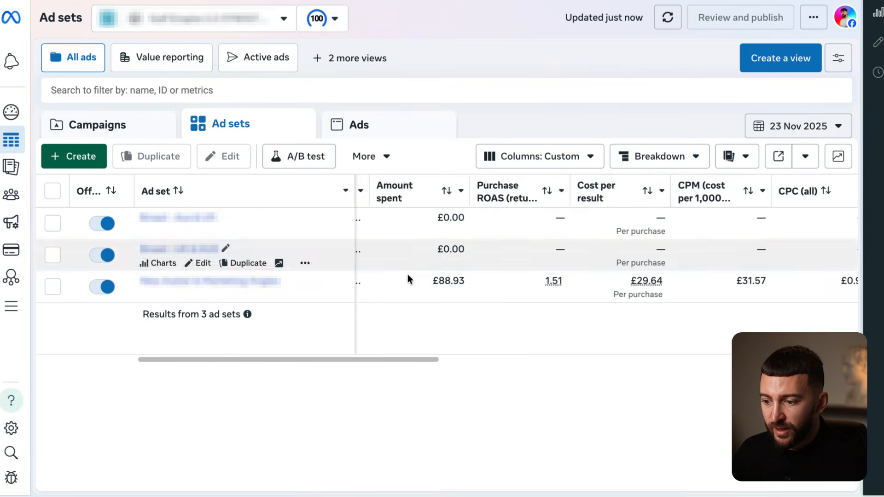
# - Switch the ad report to 24 November, enter £79.28 ad spend, and check the total formula
pyautogui.click(788, 131)
pyautogui.click(582, 287)
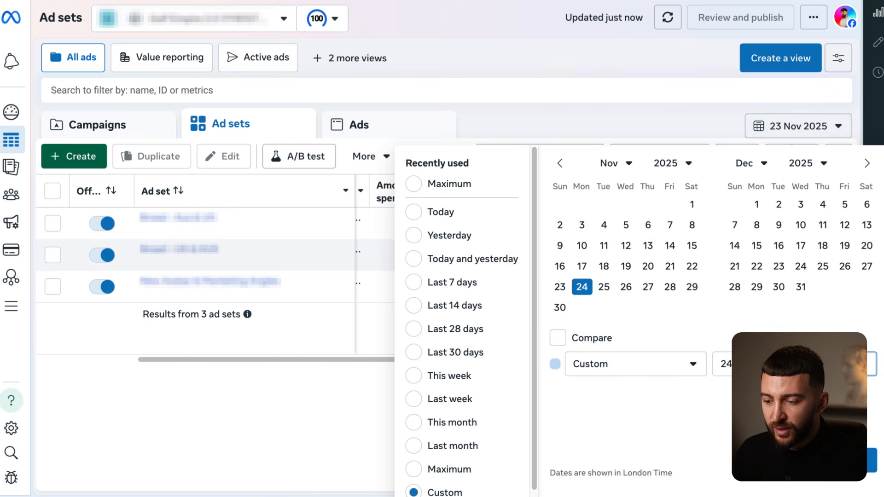
pyautogui.click(871, 460)
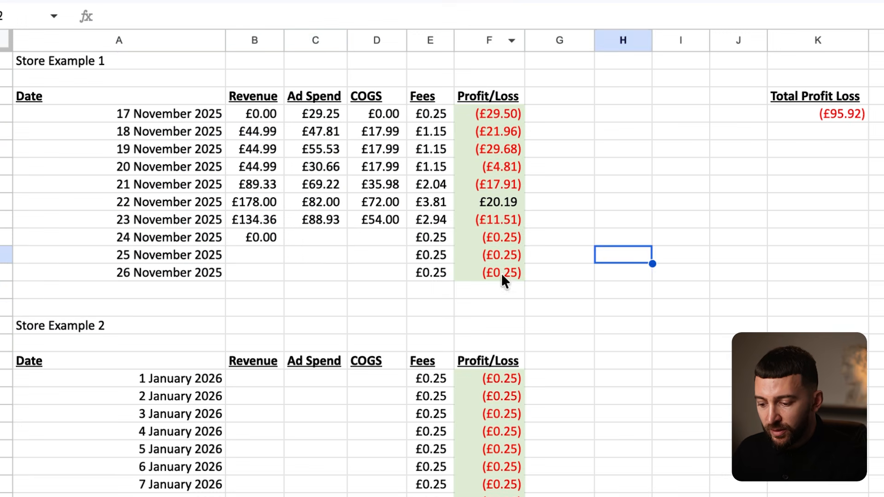
pyautogui.click(308, 236)
pyautogui.write('7')
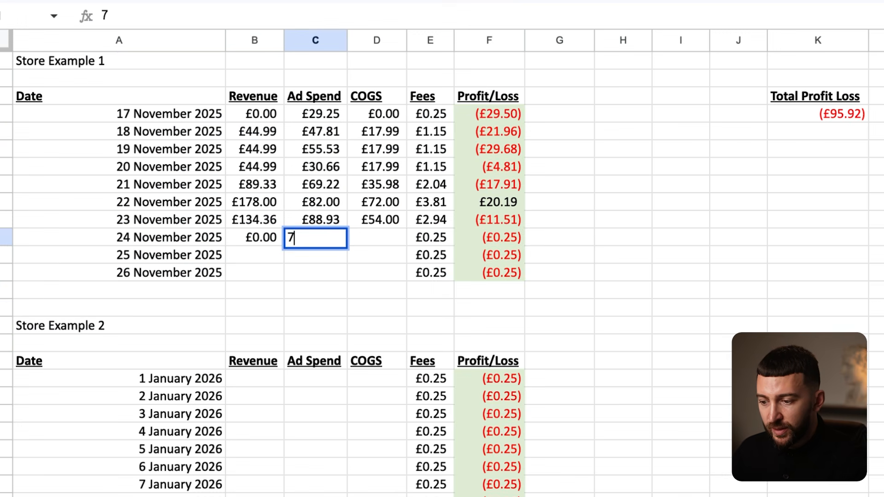
pyautogui.write('9.28')
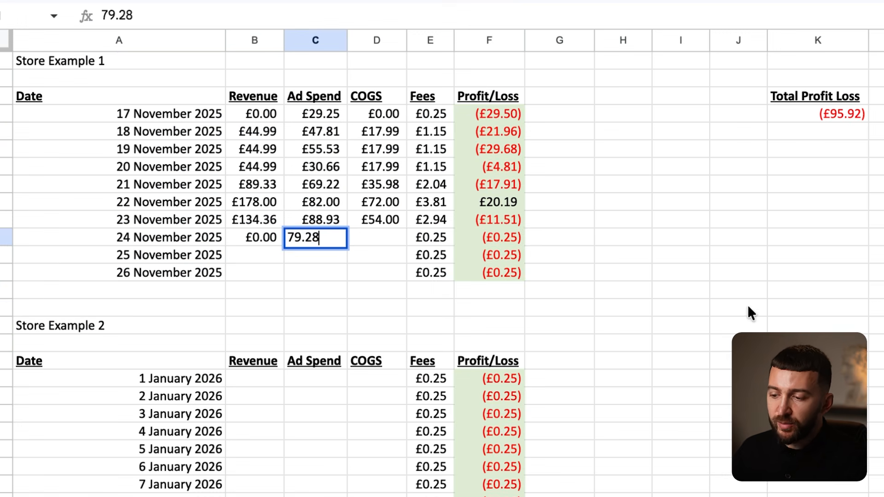
pyautogui.click(747, 306)
pyautogui.click(828, 113)
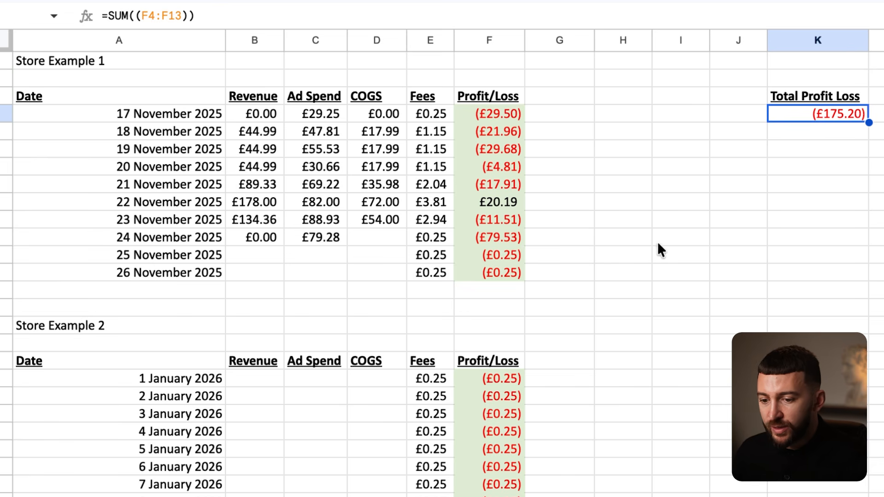
# - Enter £0.00 COGS for 24 November
pyautogui.click(372, 236)
pyautogui.write('0')
pyautogui.click(681, 254)
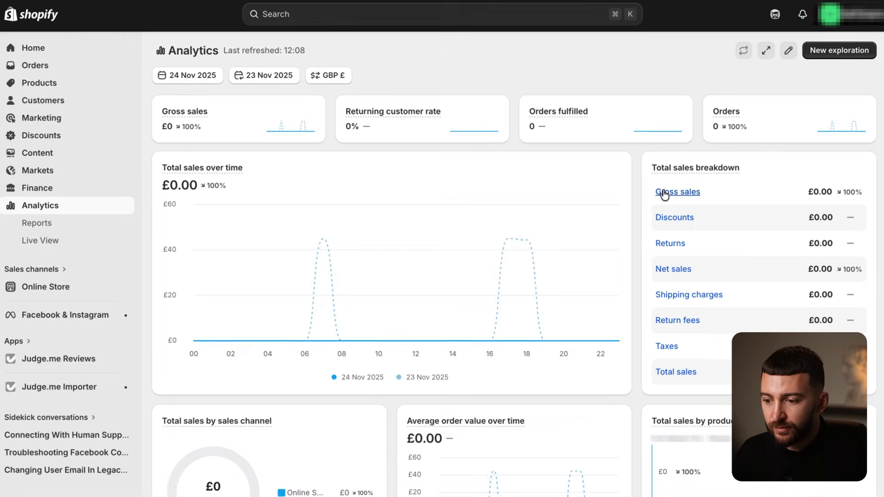
# - Set Shopify analytics to 25 November and enter £0.00 revenue for that day
pyautogui.click(190, 74)
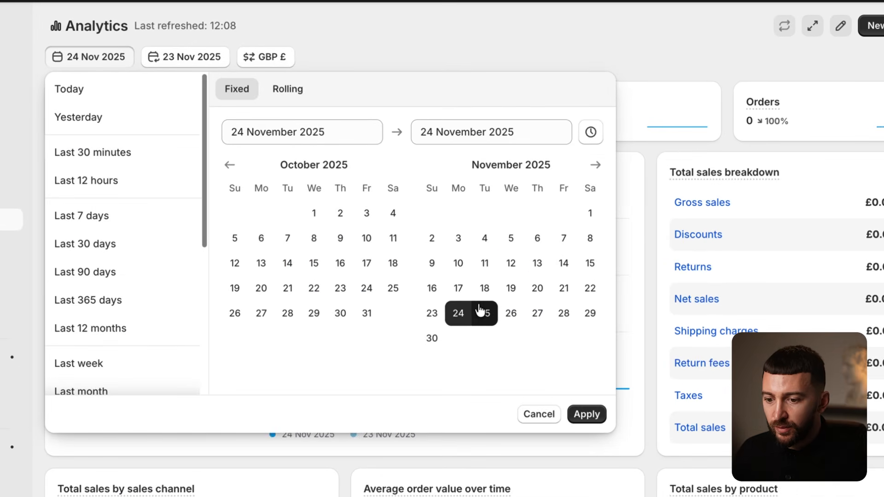
pyautogui.click(485, 311)
pyautogui.click(587, 412)
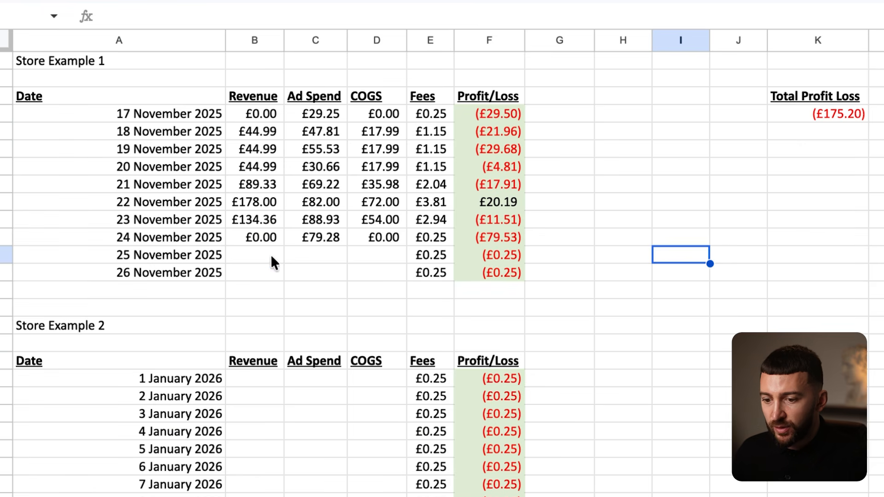
pyautogui.click(255, 255)
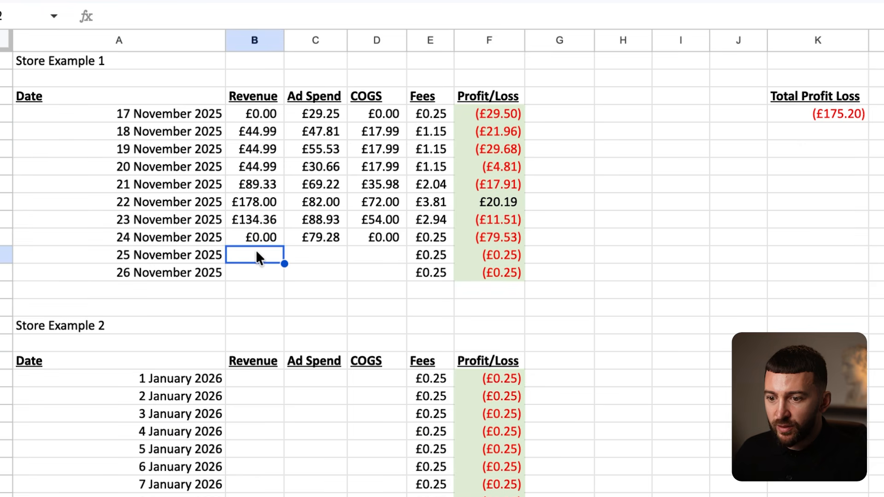
pyautogui.write('0')
pyautogui.click(531, 306)
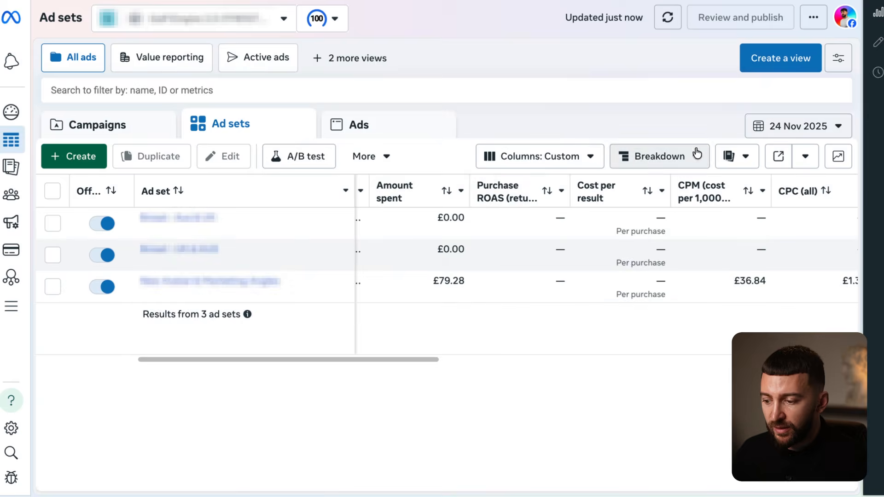
# - Switch the ad report to 25 November, then enter £51.74 ad spend and £0.00 COGS
pyautogui.click(799, 125)
pyautogui.click(602, 286)
pyautogui.click(872, 460)
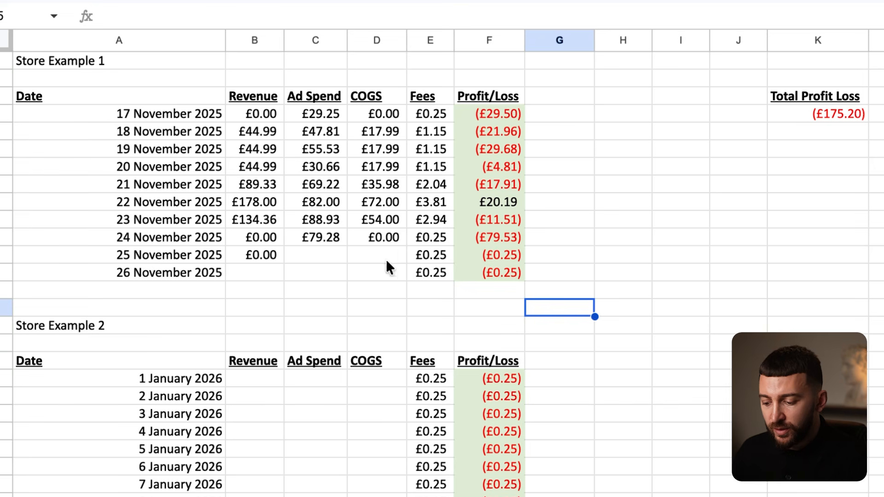
pyautogui.click(302, 251)
pyautogui.write('51.74')
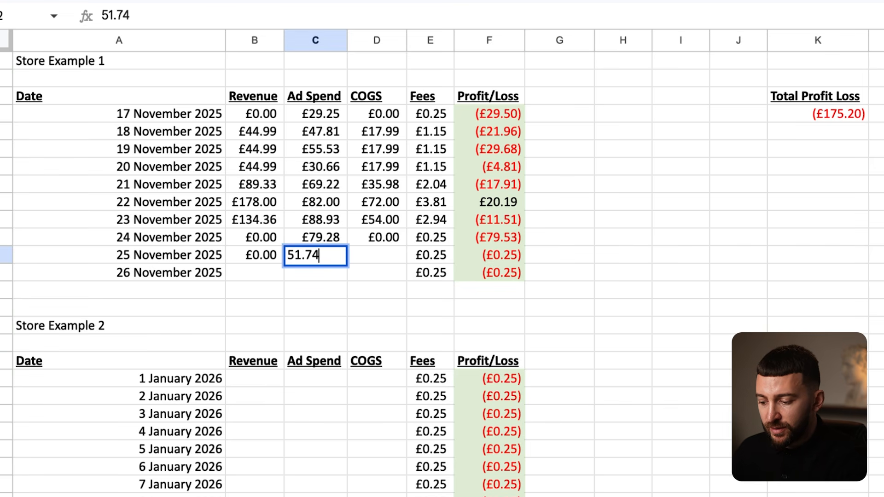
pyautogui.press('Return')
pyautogui.click(380, 254)
pyautogui.write('0')
pyautogui.click(517, 325)
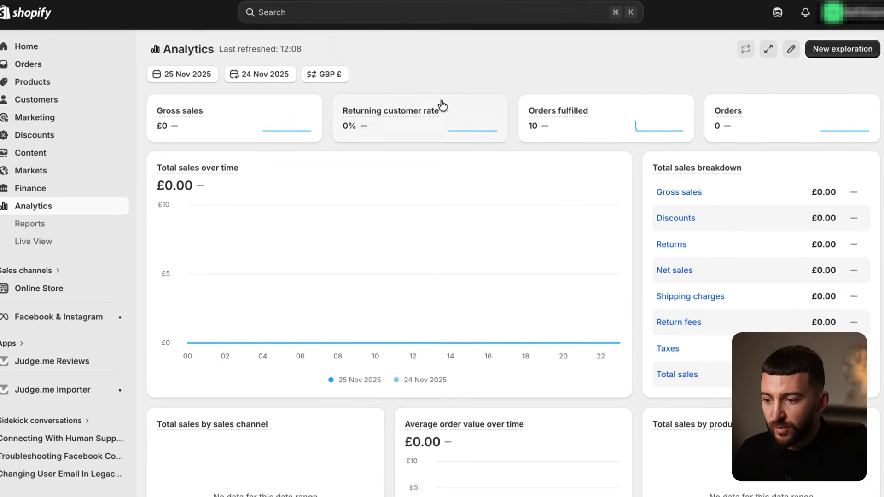
# - Set Shopify analytics to 26 November and enter £44.30 revenue and £17.99 COGS
pyautogui.click(192, 77)
pyautogui.click(515, 302)
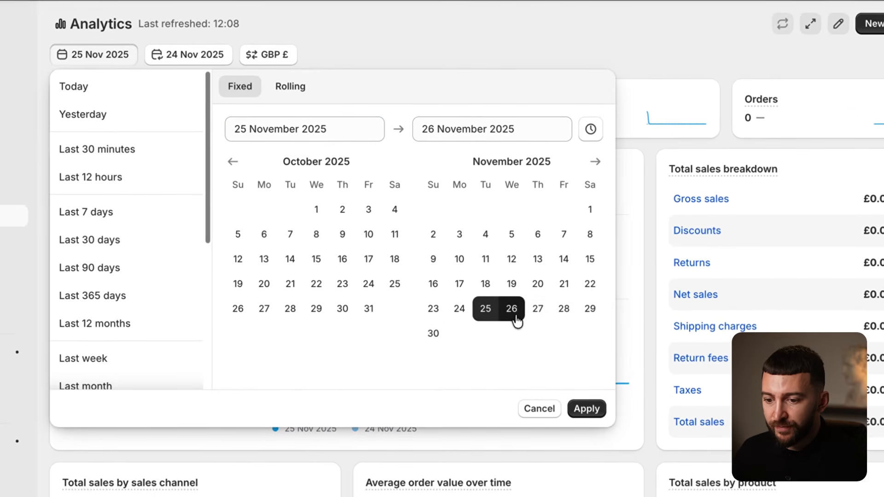
pyautogui.click(587, 397)
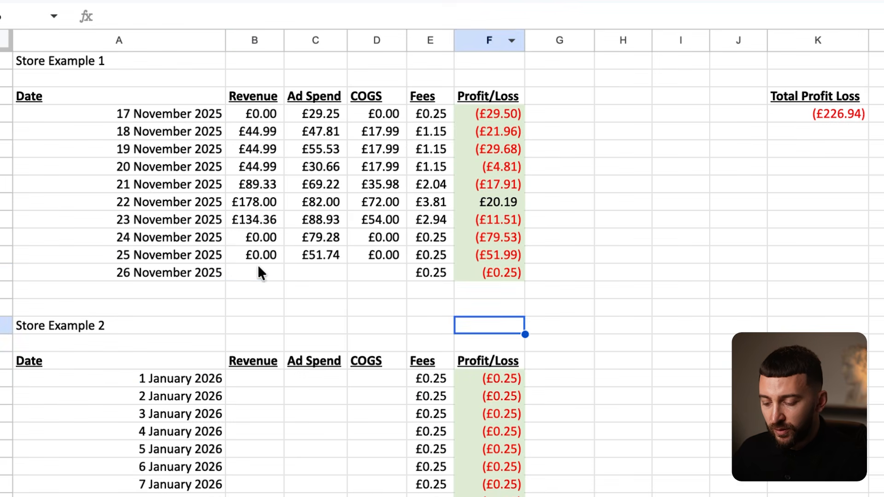
pyautogui.click(259, 267)
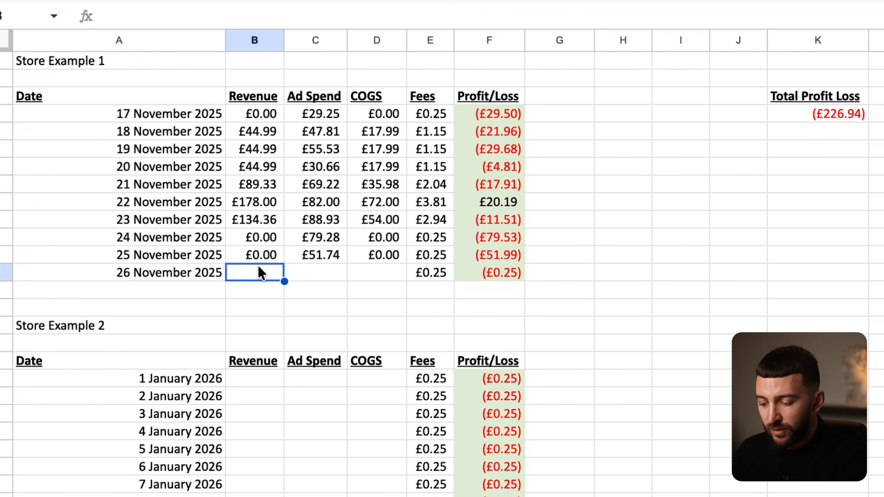
pyautogui.write('44.3')
pyautogui.click(375, 342)
pyautogui.click(369, 270)
pyautogui.write('17.99')
pyautogui.click(443, 322)
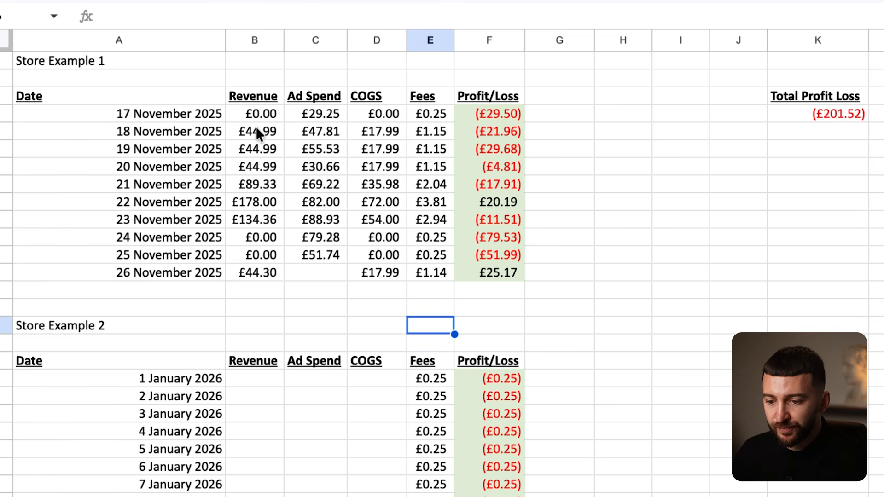
# - Check the 18 November revenue and COGS values
pyautogui.moveTo(256, 130); pyautogui.dragTo(374, 131)
pyautogui.click(391, 132)
pyautogui.click(242, 131)
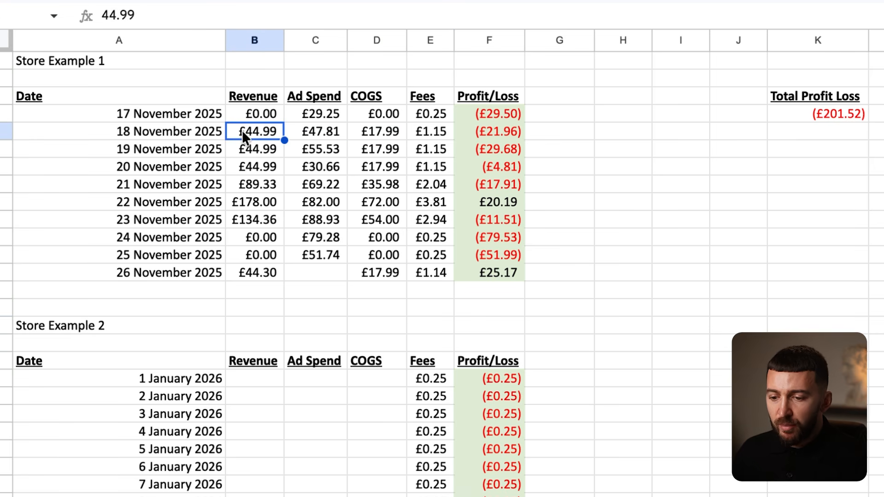
pyautogui.click(373, 132)
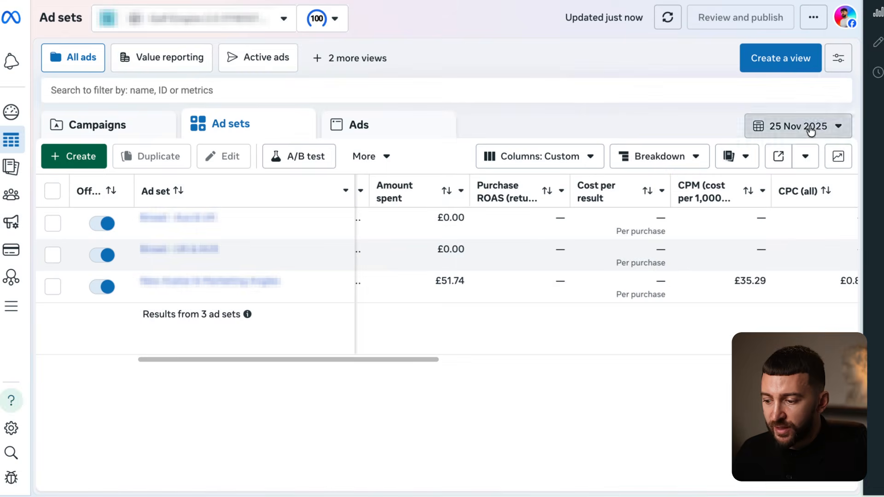
# - Switch the ad report to 26 November, enter £39.74 ad spend, and check the total formula
pyautogui.click(809, 126)
pyautogui.click(625, 288)
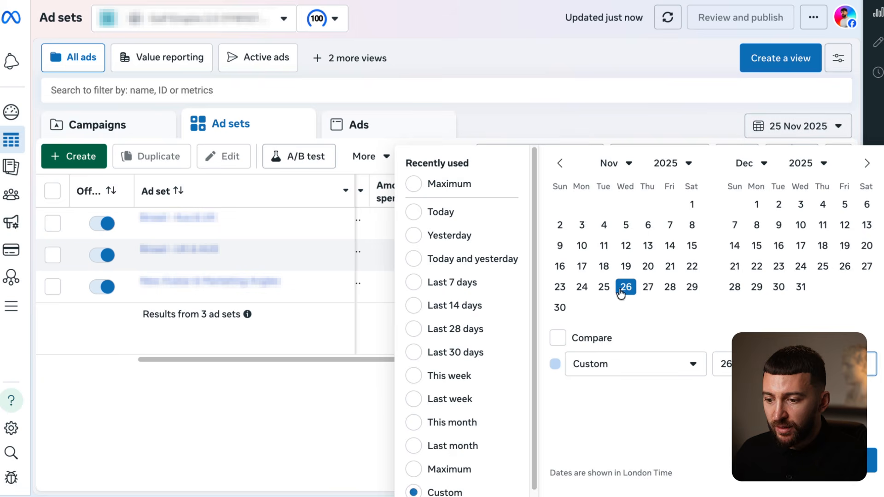
pyautogui.click(872, 460)
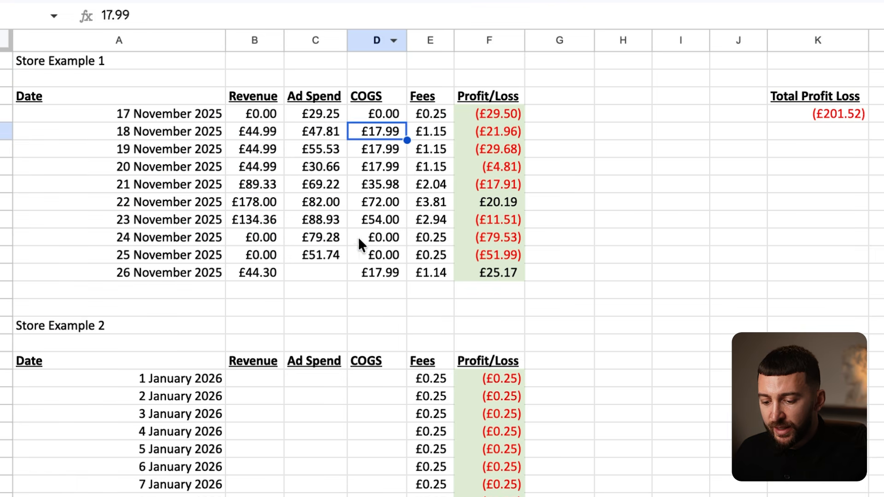
pyautogui.click(322, 271)
pyautogui.write('39.74')
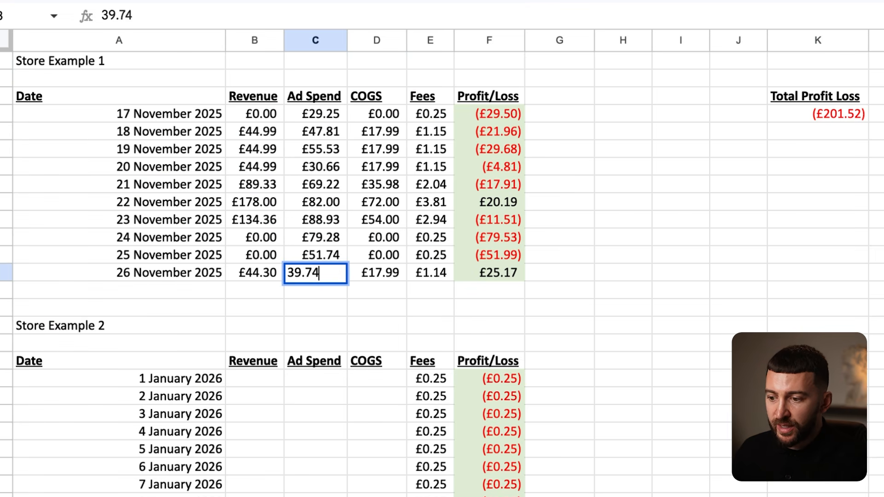
pyautogui.press('Return')
pyautogui.click(806, 115)
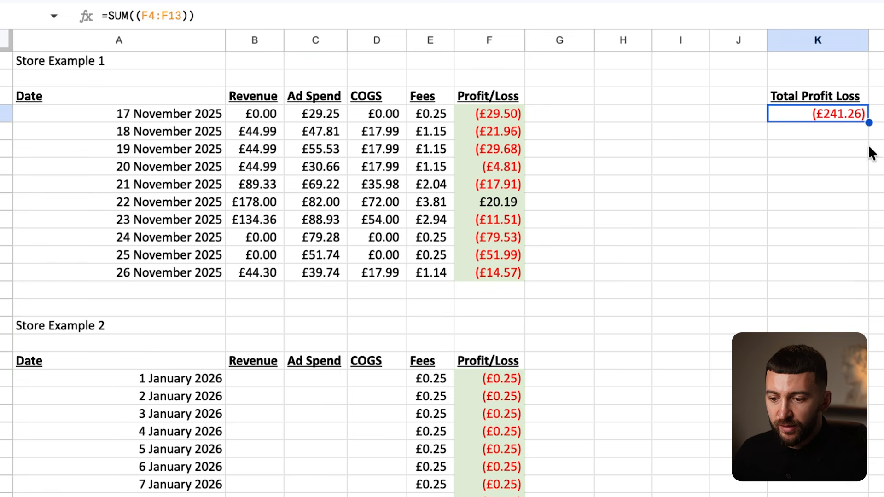
# - Highlight the Store Example 1 figures for 17–26 November to review them
pyautogui.moveTo(221, 114); pyautogui.dragTo(509, 277)
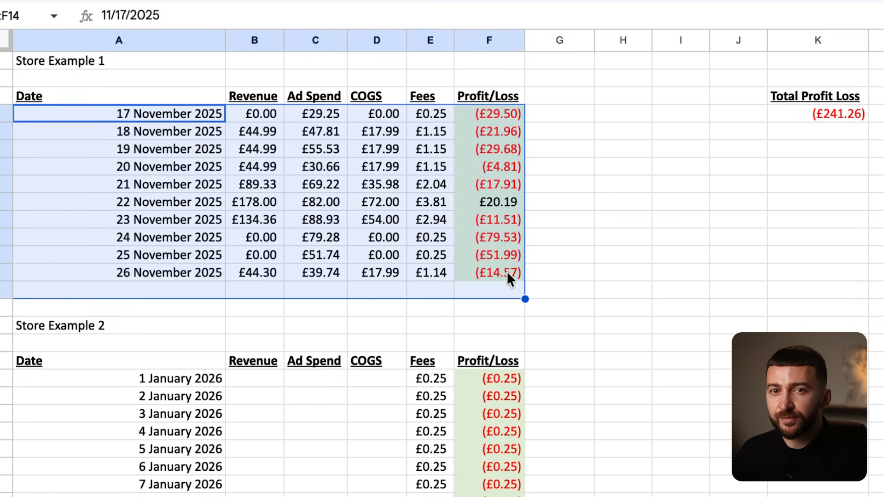
pyautogui.click(634, 253)
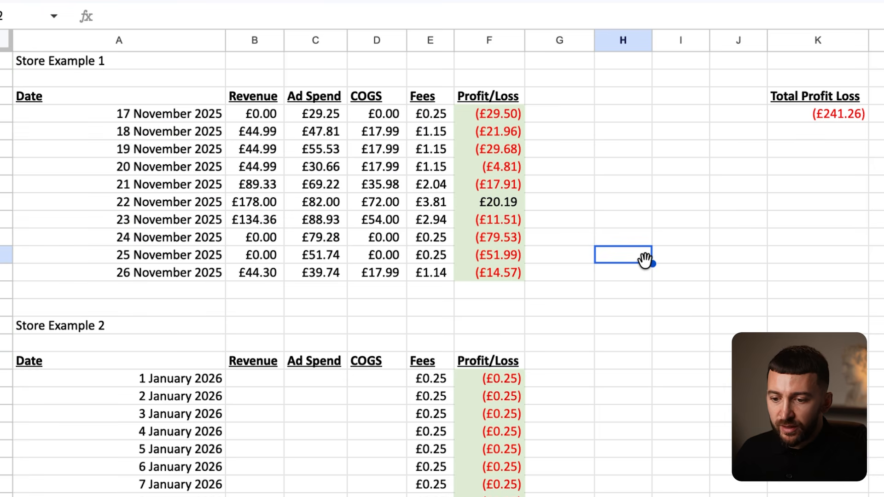
pyautogui.moveTo(192, 114); pyautogui.dragTo(504, 269)
pyautogui.click(668, 272)
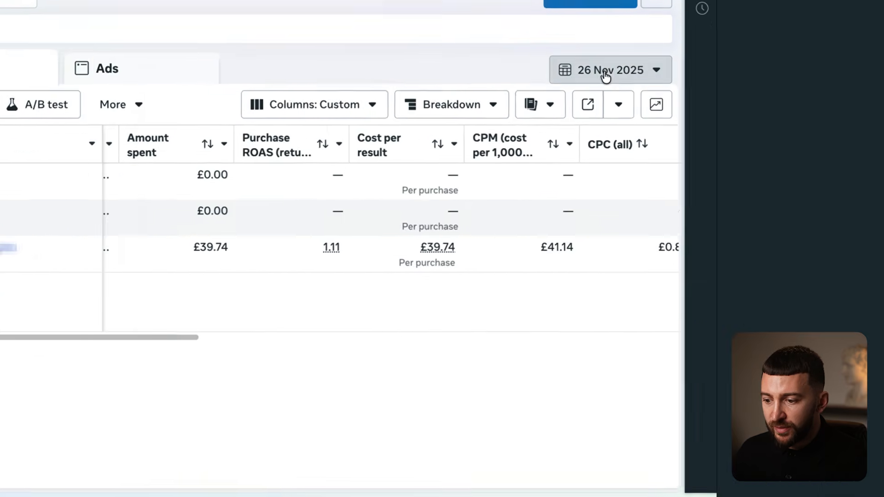
# - Set the ad report range to 17–26 November and review the Amount spent column
pyautogui.click(797, 125)
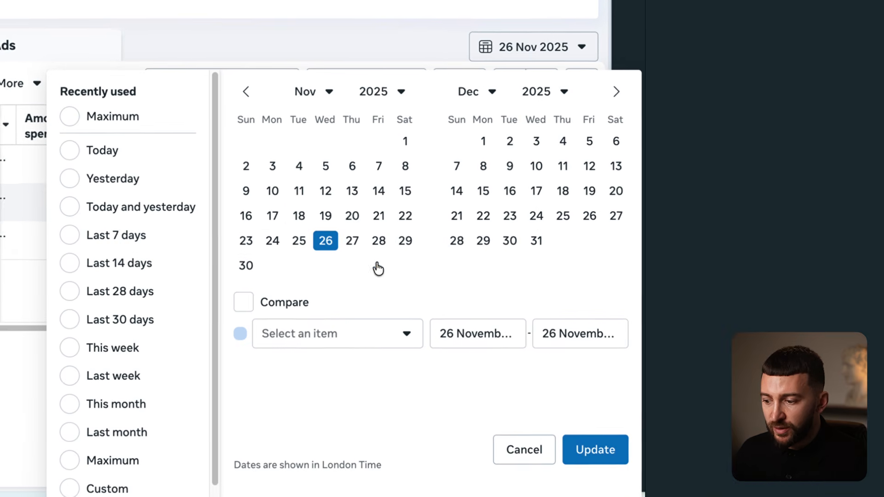
pyautogui.click(278, 216)
pyautogui.click(329, 241)
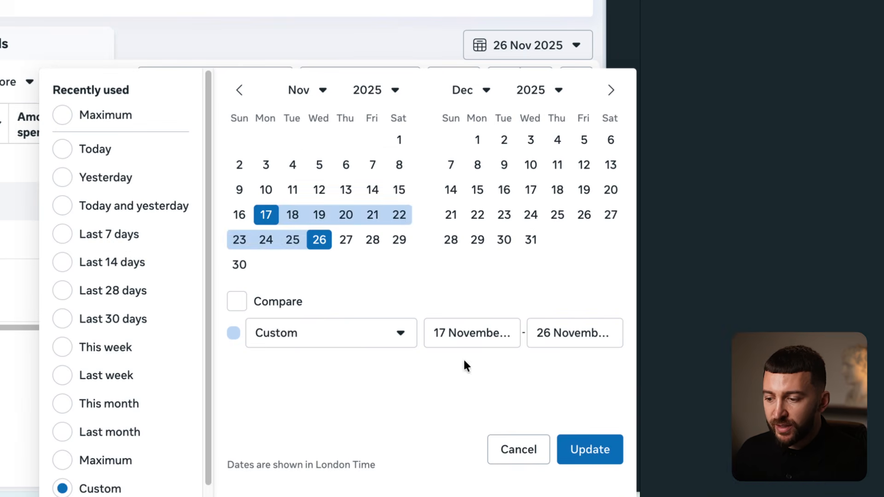
pyautogui.click(609, 450)
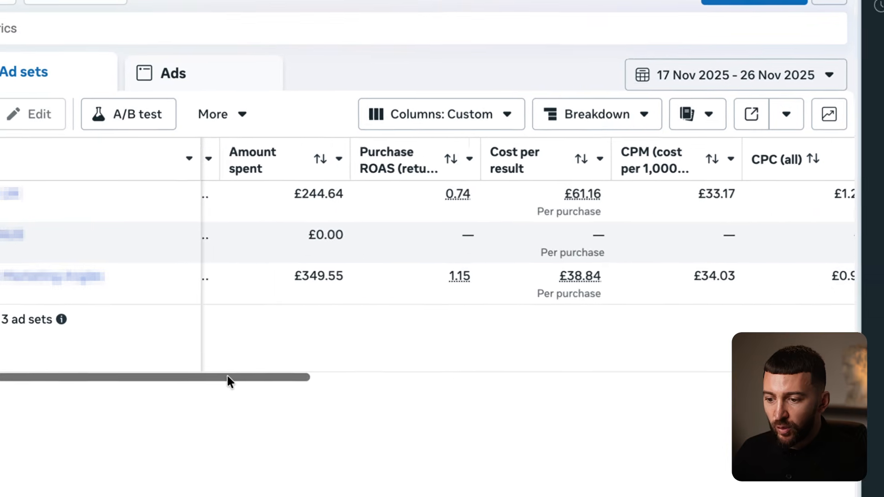
pyautogui.moveTo(229, 381); pyautogui.dragTo(333, 393)
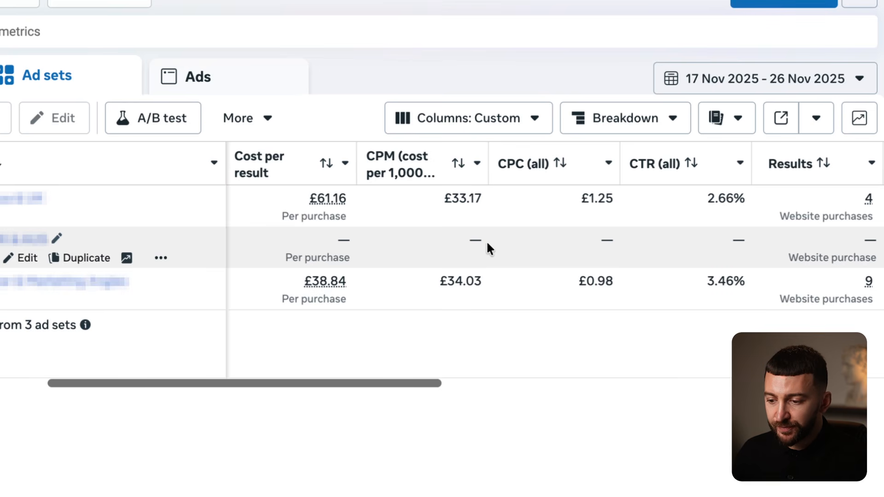
pyautogui.moveTo(382, 383); pyautogui.dragTo(449, 392)
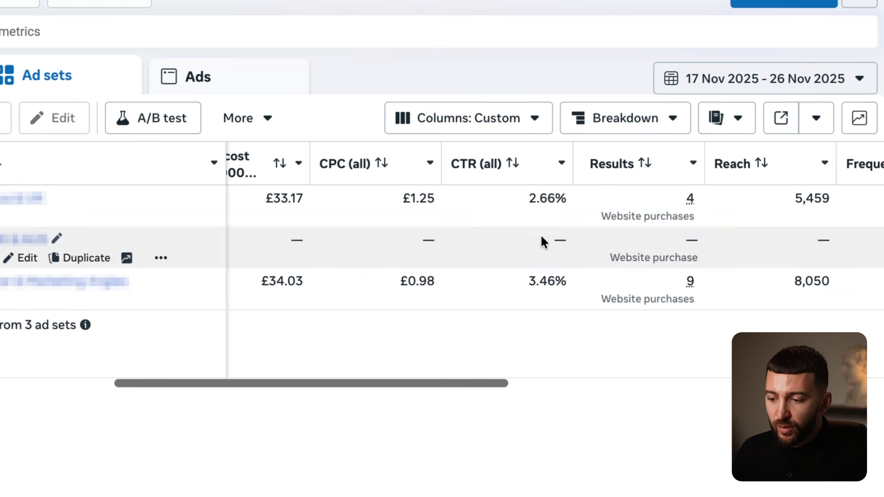
pyautogui.moveTo(408, 385); pyautogui.dragTo(251, 385)
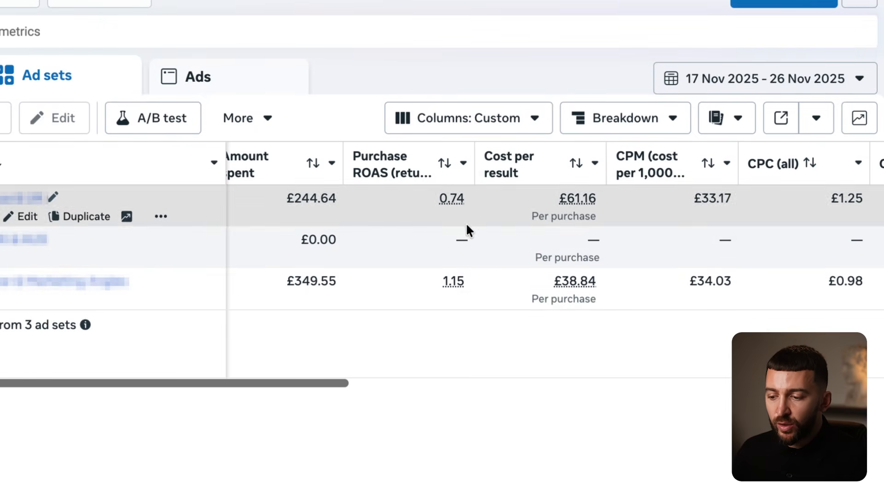
pyautogui.moveTo(251, 384); pyautogui.dragTo(292, 388)
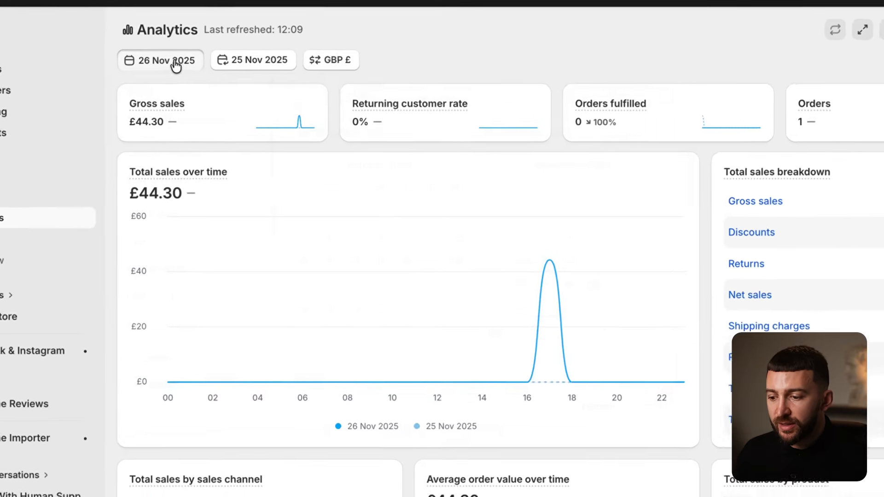
# - Set the Shopify analytics date range to Nov 17–26, 2025
pyautogui.click(189, 72)
pyautogui.click(532, 293)
pyautogui.click(586, 319)
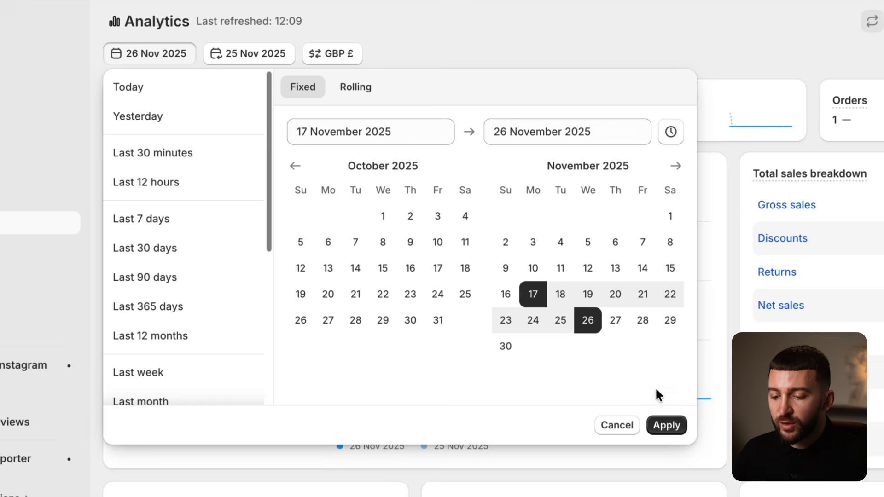
pyautogui.click(666, 426)
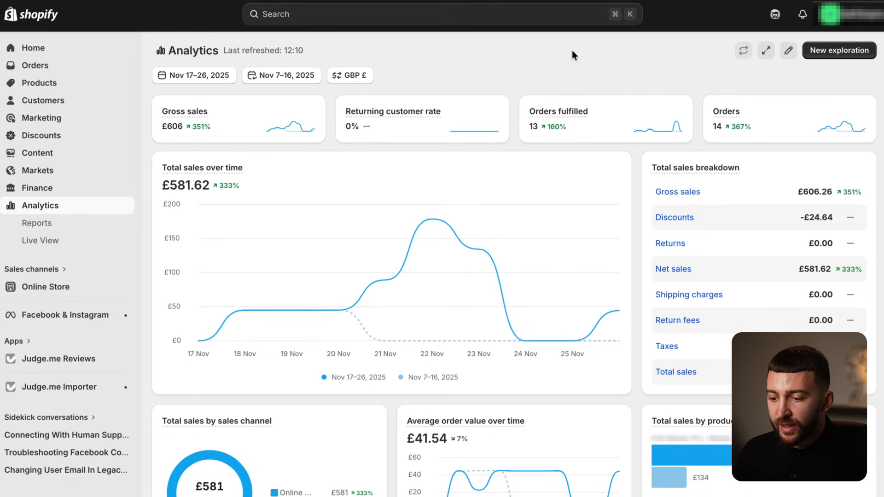
# - Review the charts showing £581.62 total sales and £606 gross sales for the period
pyautogui.scroll(-5, 550, 46)
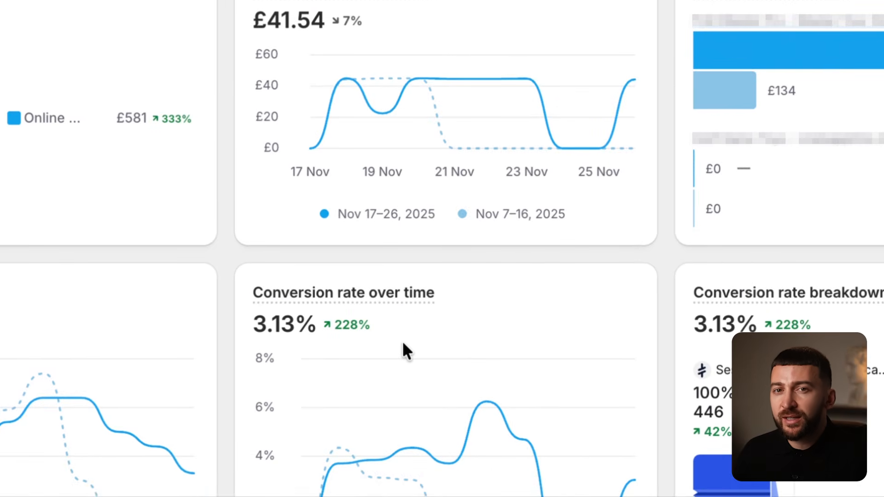
pyautogui.scroll(5, 407, 348)
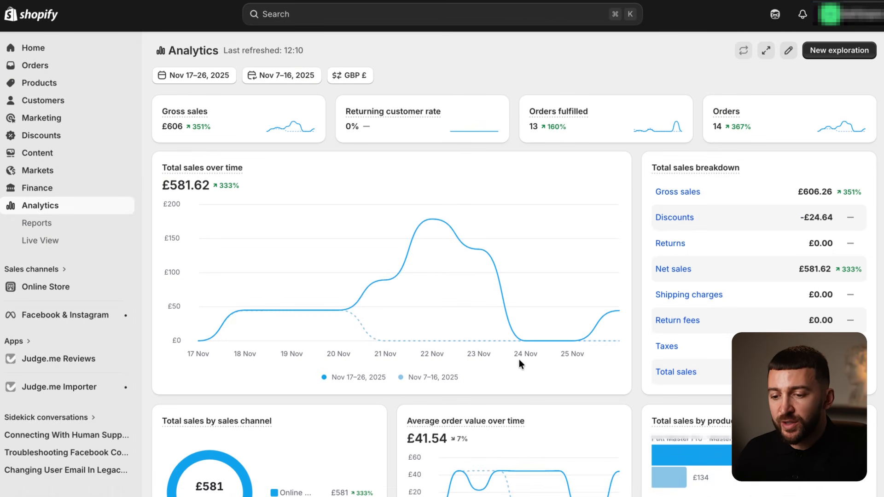
pyautogui.scroll(-9, 519, 359)
pyautogui.scroll(1, 486, 238)
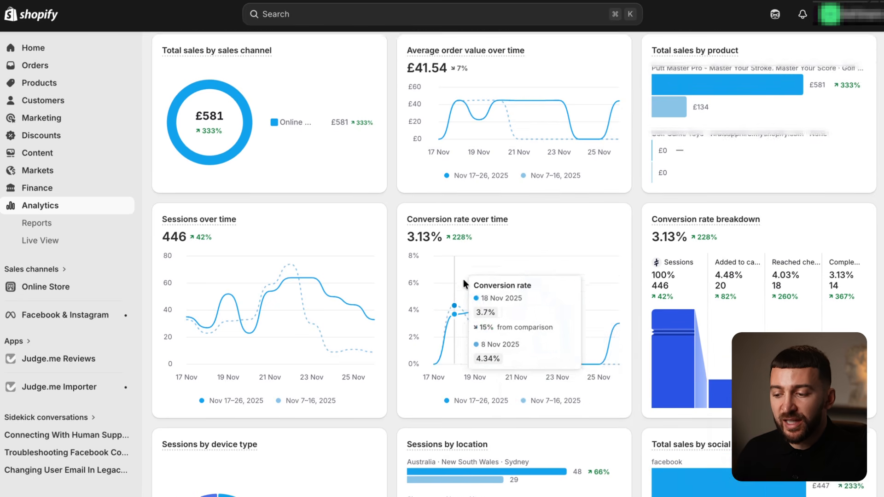
pyautogui.scroll(8, 524, 414)
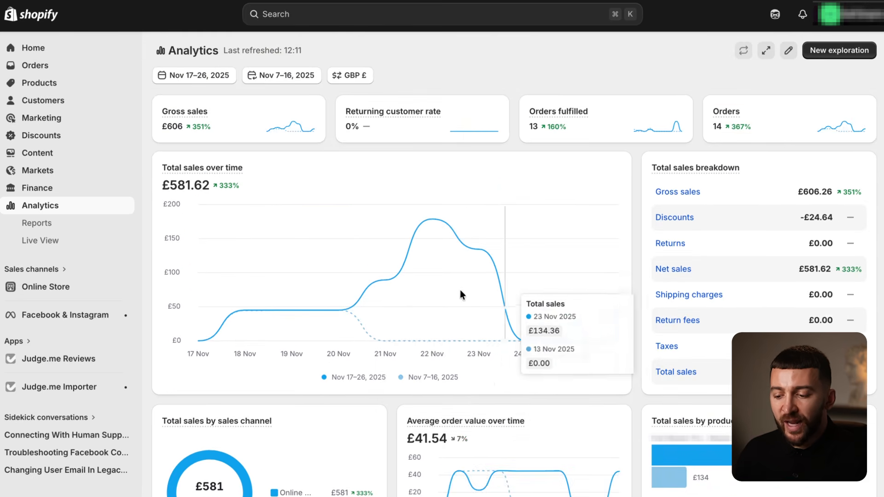
pyautogui.scroll(-3, 491, 280)
pyautogui.scroll(3, 511, 435)
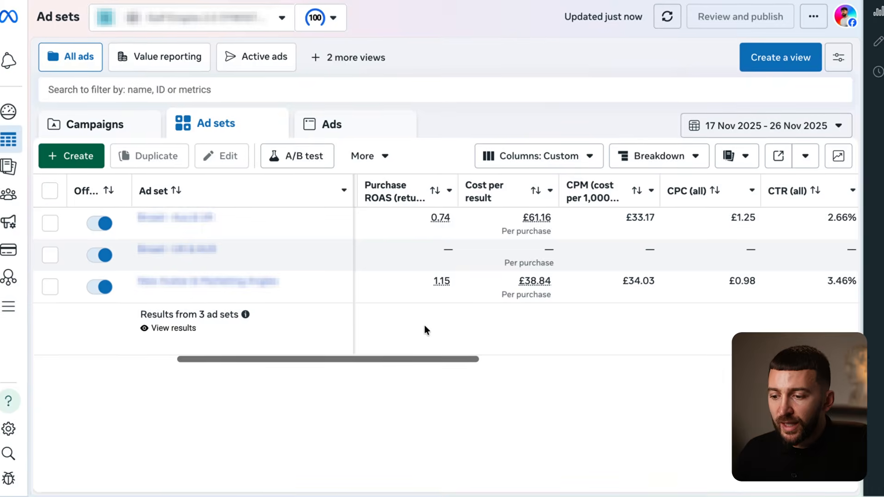
pyautogui.moveTo(422, 360); pyautogui.dragTo(501, 370)
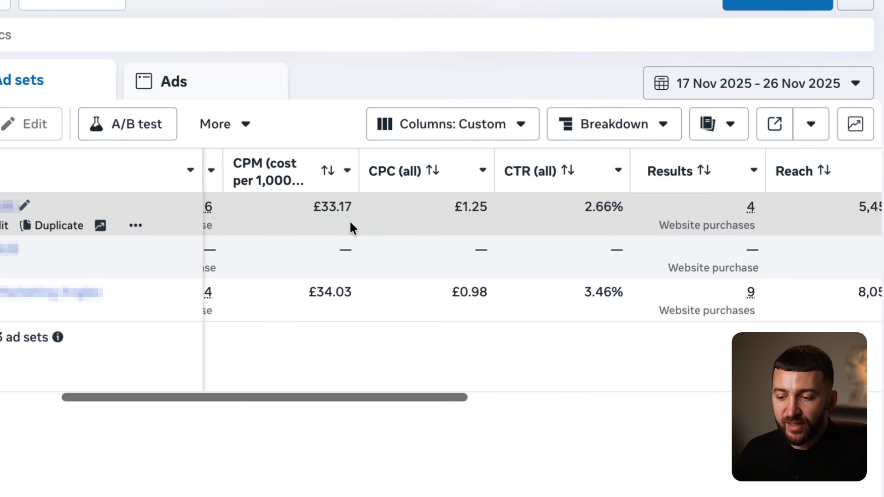
pyautogui.moveTo(353, 404); pyautogui.dragTo(335, 399)
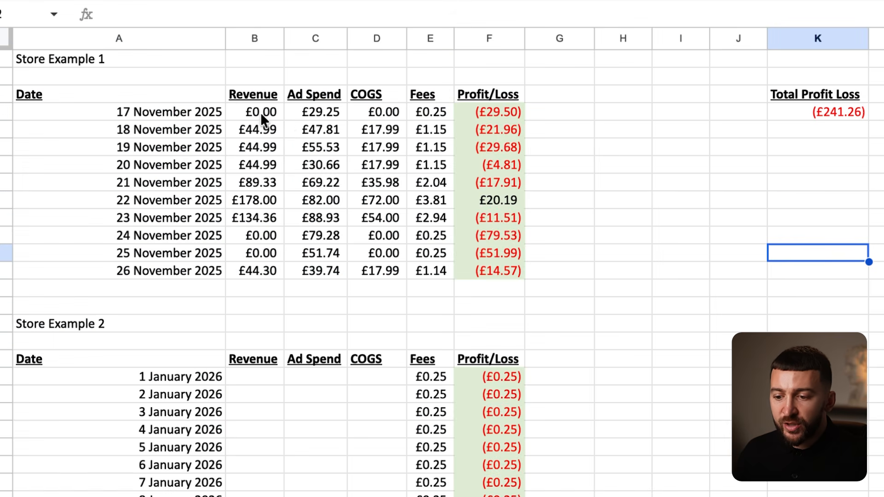
pyautogui.moveTo(248, 128); pyautogui.dragTo(429, 128)
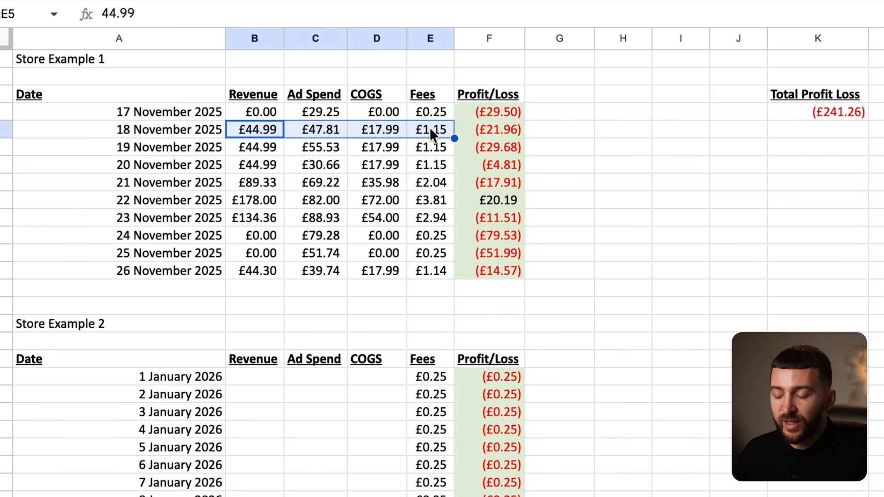
pyautogui.click(429, 128)
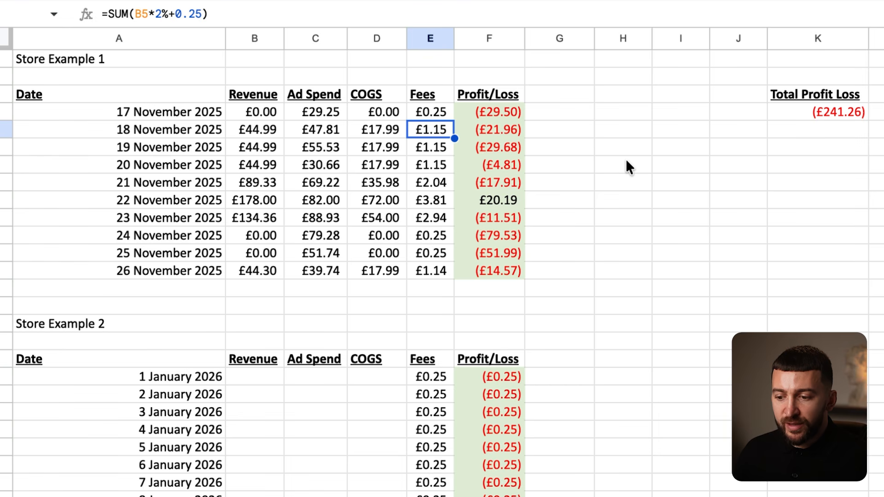
pyautogui.moveTo(482, 113); pyautogui.dragTo(507, 201)
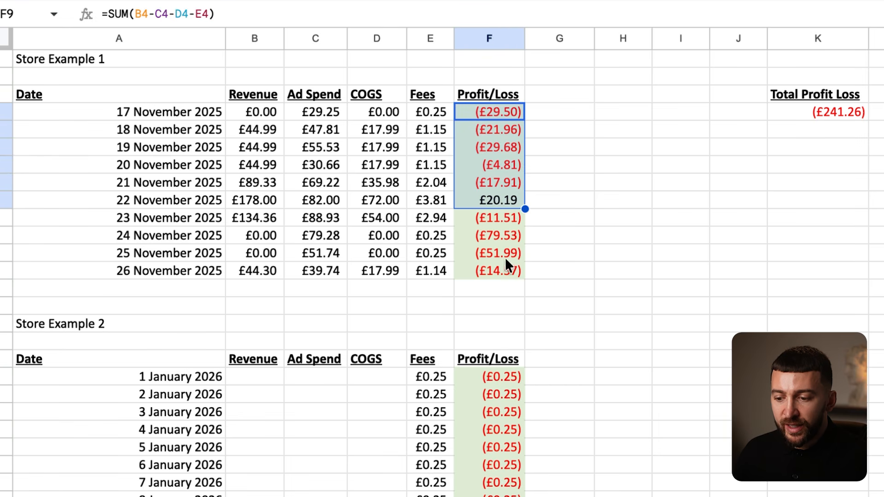
pyautogui.click(555, 252)
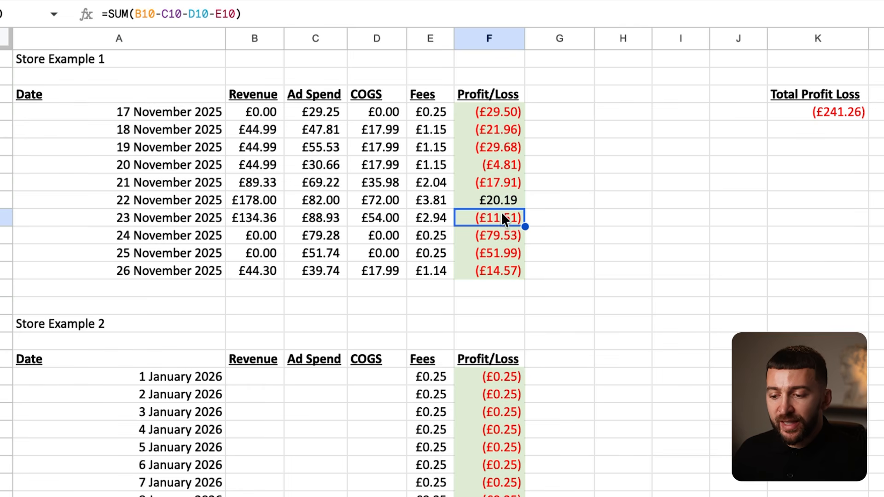
pyautogui.click(490, 267)
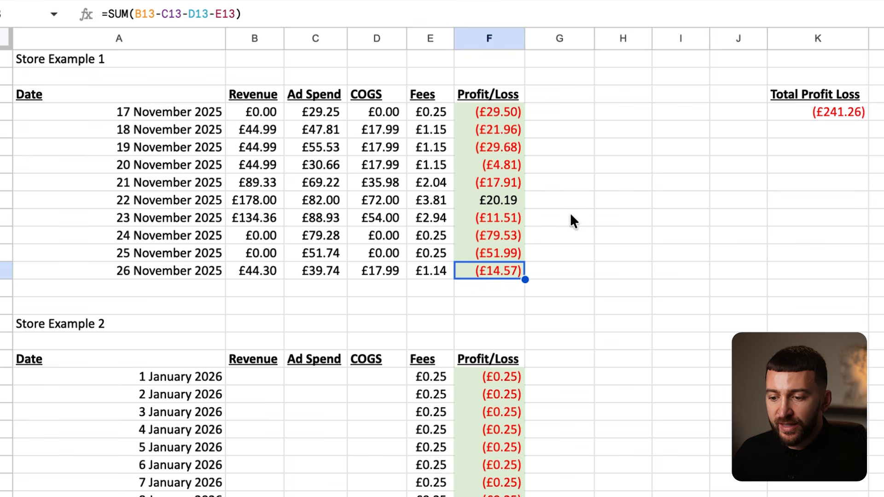
pyautogui.click(503, 169)
pyautogui.click(503, 188)
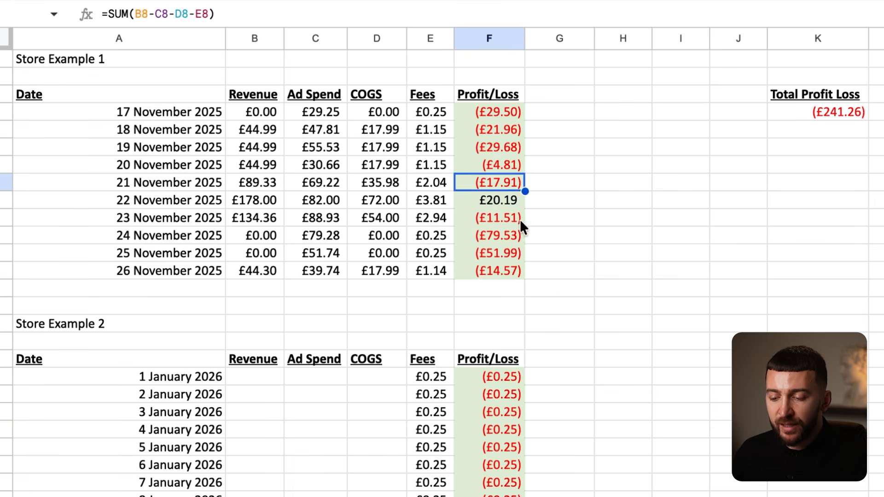
pyautogui.click(500, 219)
pyautogui.click(501, 273)
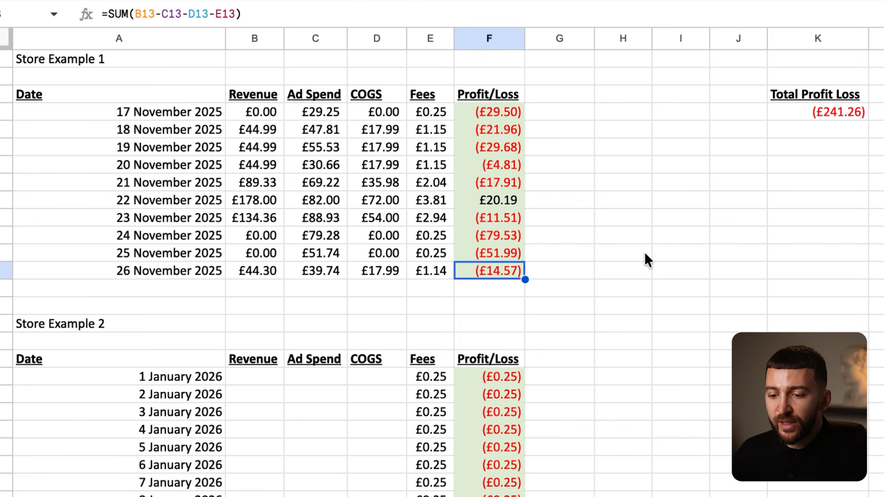
pyautogui.scroll(-5, 645, 251)
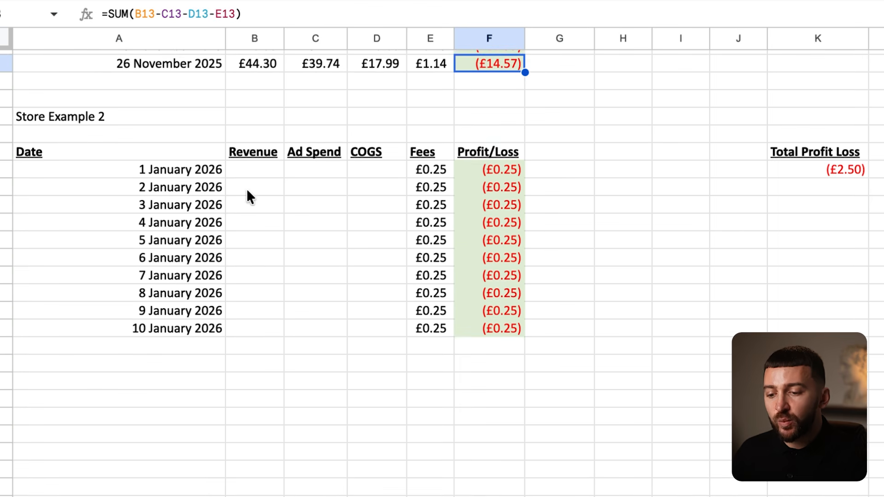
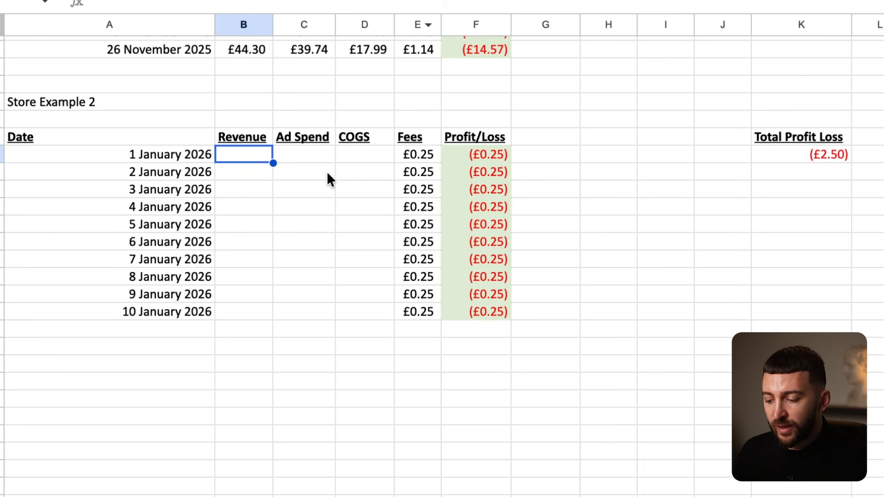
# - Enter 3,501.61 revenue, 1,635.13 ad spend and 888 COGS for 1 January, then check the £908.20 profit
pyautogui.write('3')
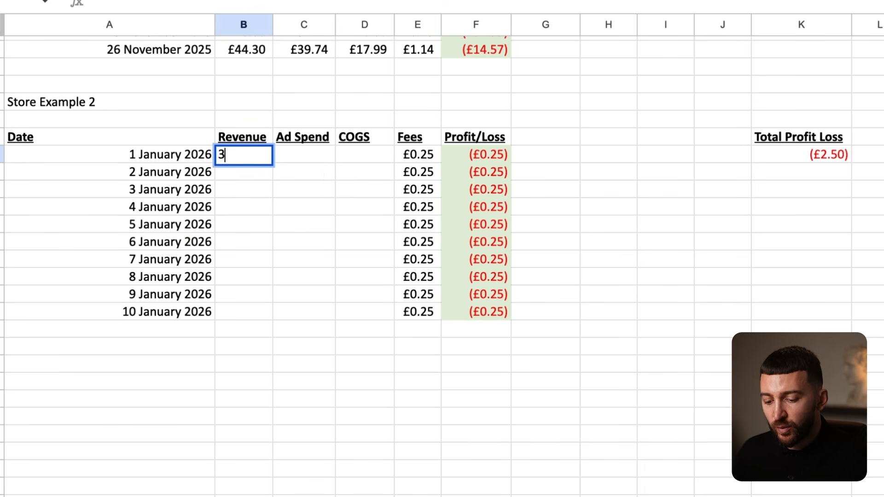
pyautogui.write('501.61')
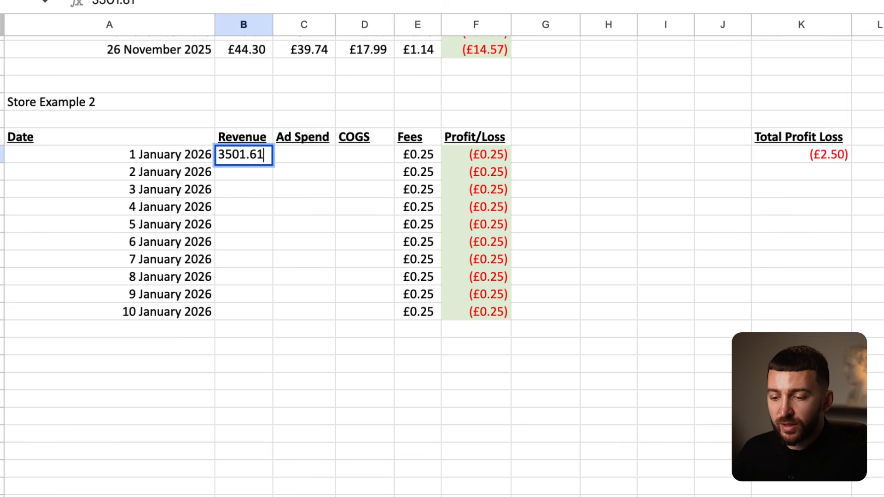
pyautogui.press('Return')
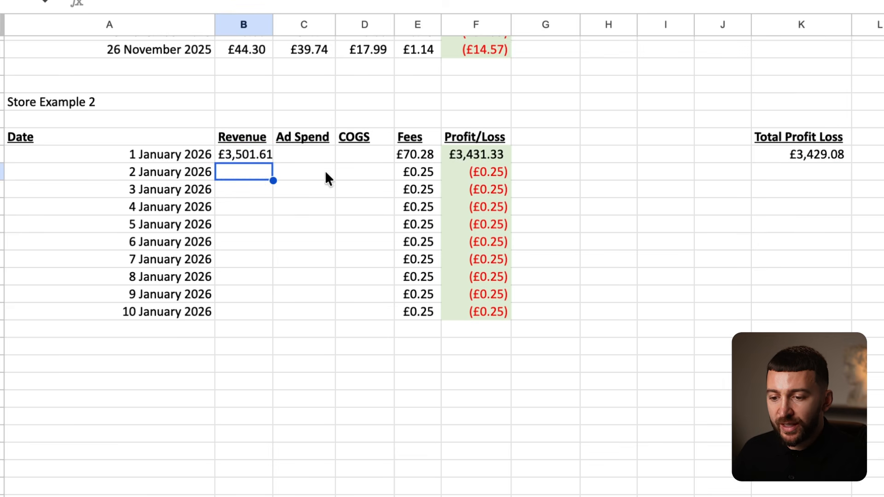
pyautogui.click(229, 156)
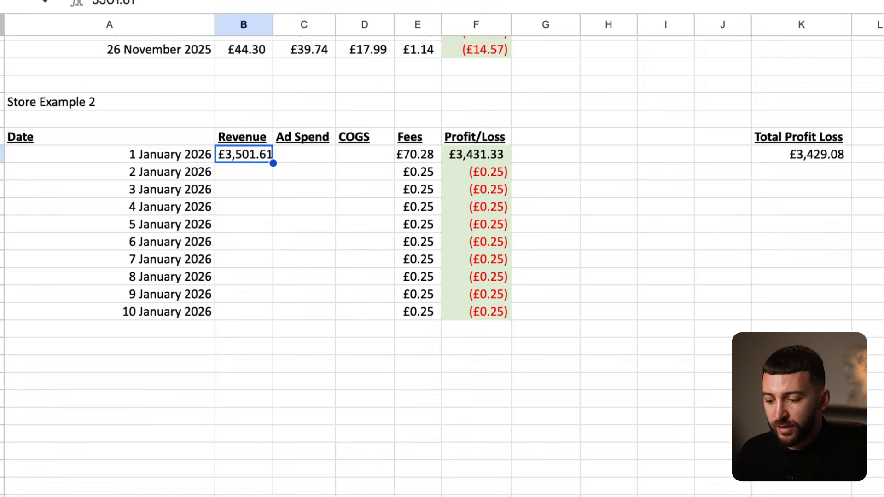
pyautogui.click(317, 150)
pyautogui.write('163')
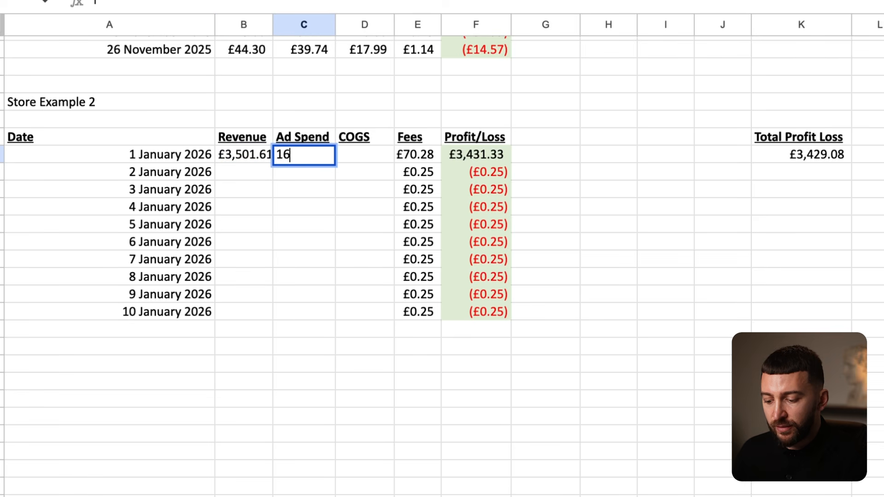
pyautogui.write('5.13')
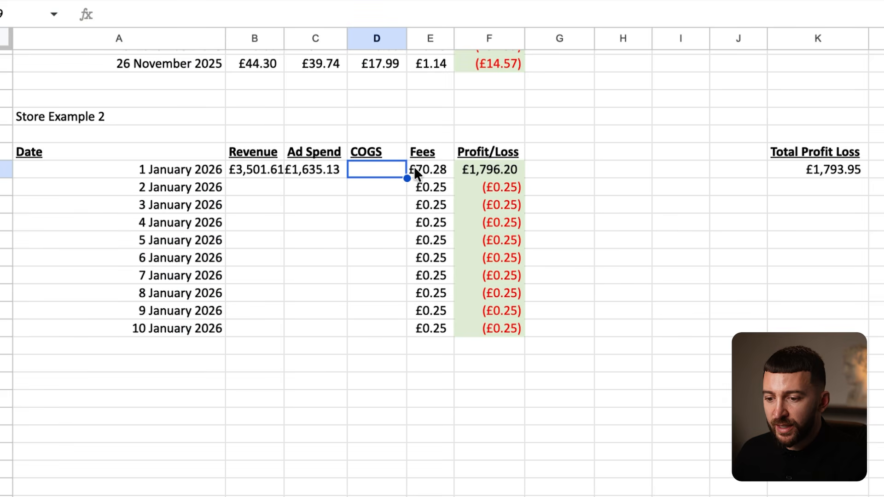
pyautogui.write('888')
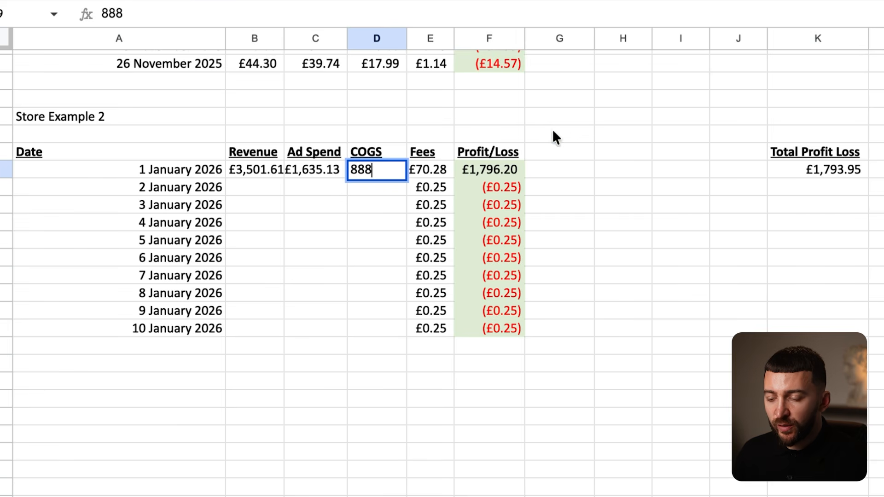
pyautogui.click(551, 130)
pyautogui.click(507, 170)
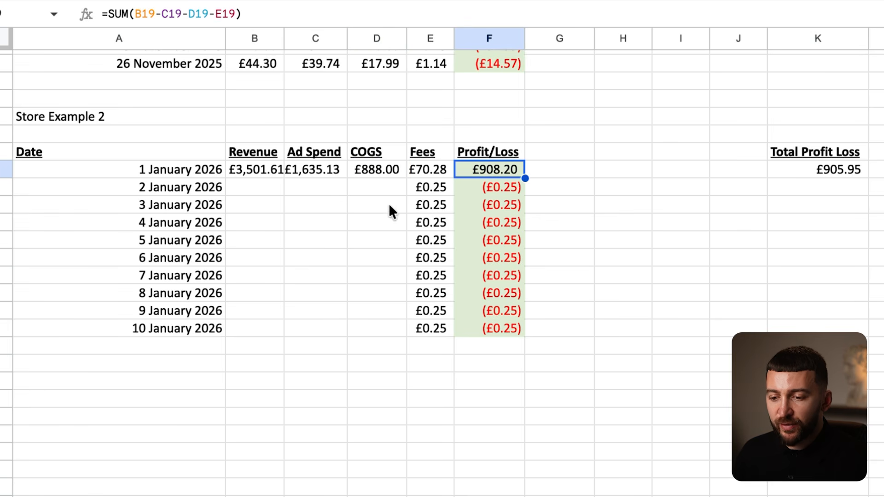
pyautogui.click(302, 168)
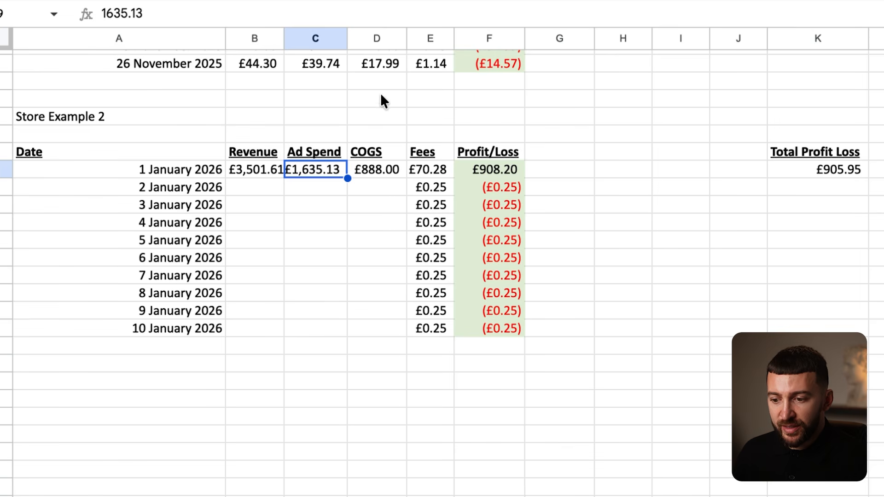
# - Switch Shopify Analytics to 2 January and enter 3,302.60 as that day's revenue
pyautogui.click(479, 63)
pyautogui.click(486, 168)
pyautogui.click(491, 187)
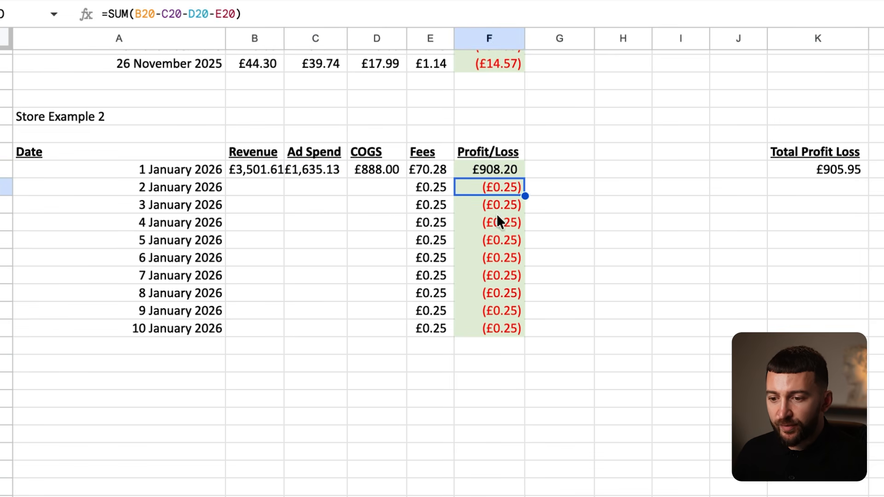
pyautogui.click(243, 190)
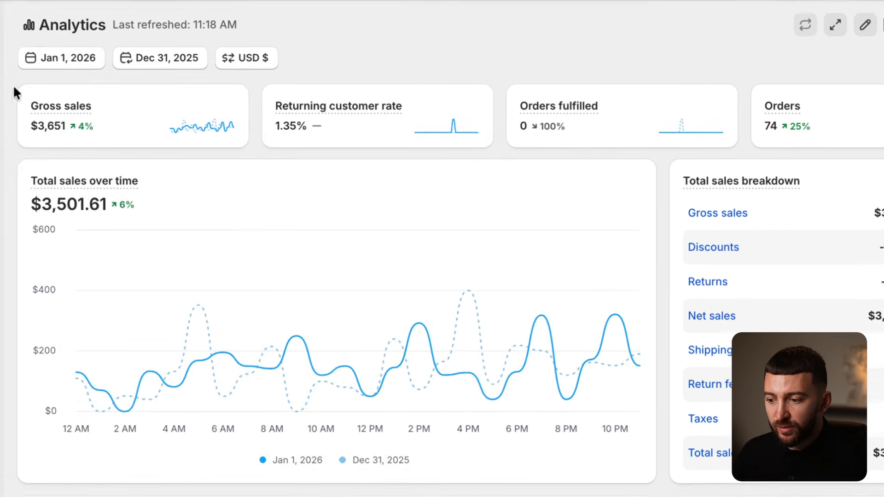
pyautogui.click(20, 59)
pyautogui.click(575, 230)
pyautogui.click(574, 231)
pyautogui.click(594, 441)
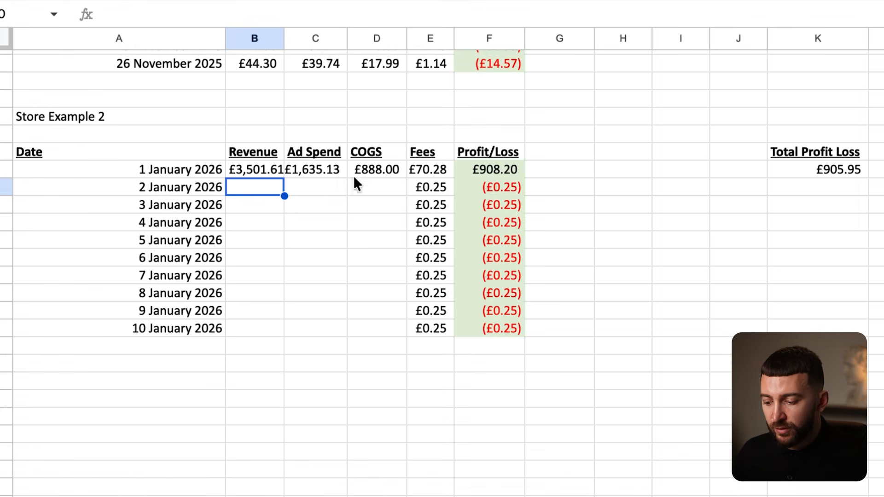
pyautogui.write('3,302')
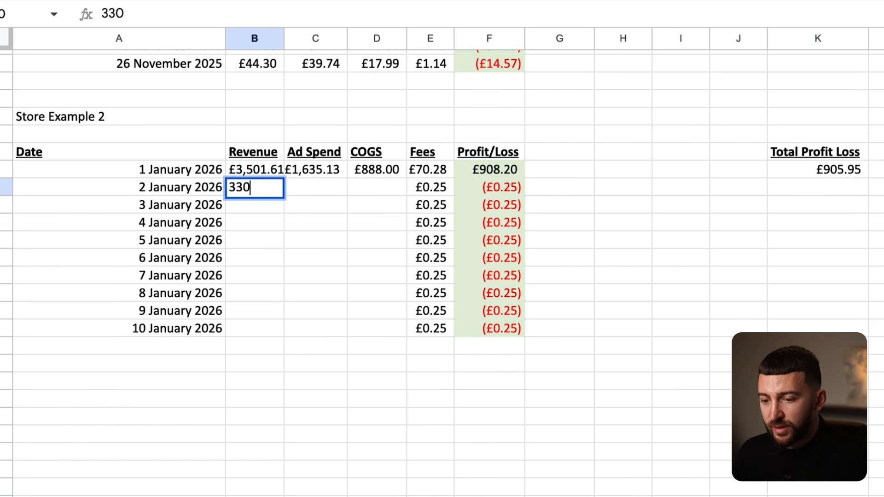
pyautogui.write('.6')
pyautogui.click(383, 259)
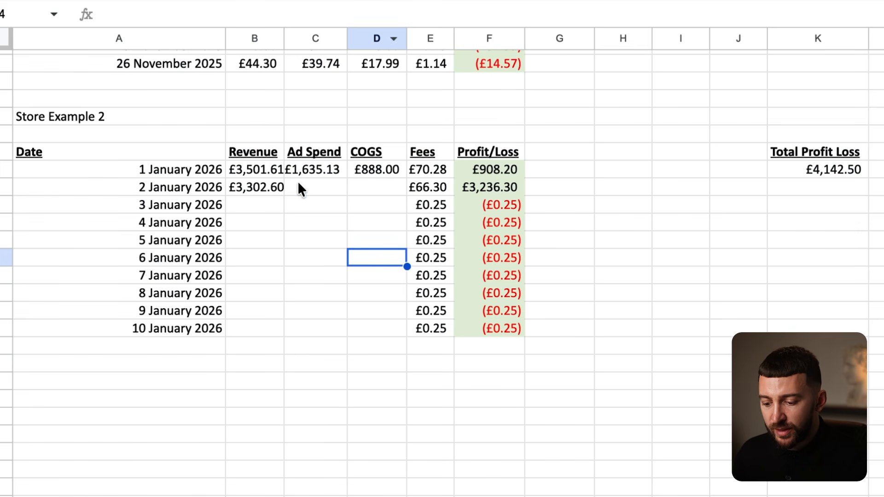
# - Enter 1,649.65 as the 2 January ad spend
pyautogui.click(301, 187)
pyautogui.write('1646')
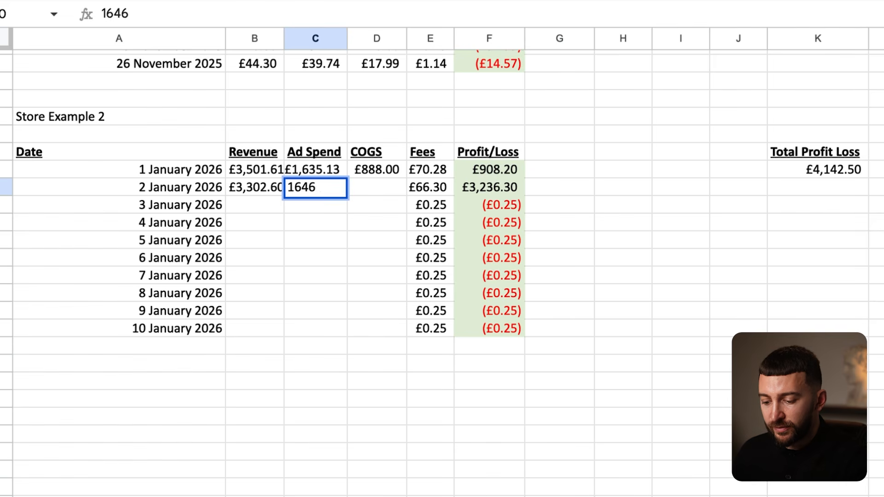
pyautogui.press('BackSpace')
pyautogui.write('9.65')
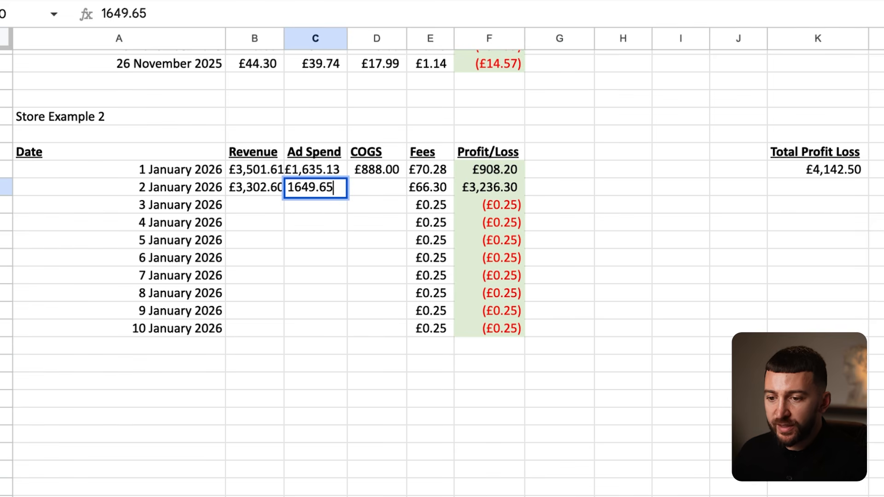
pyautogui.press('Return')
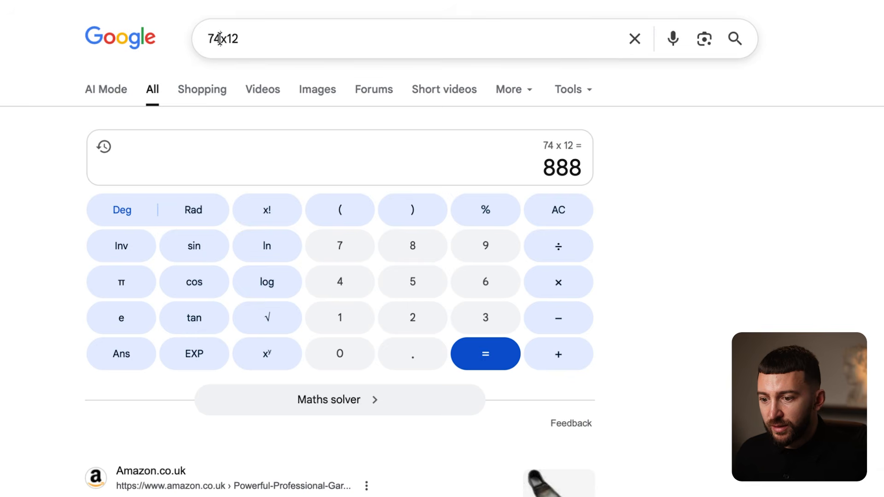
# - Calculate 66 × 12, enter 792 as 2 January COGS, and check the Profit/Loss formula
pyautogui.moveTo(221, 38); pyautogui.dragTo(193, 44)
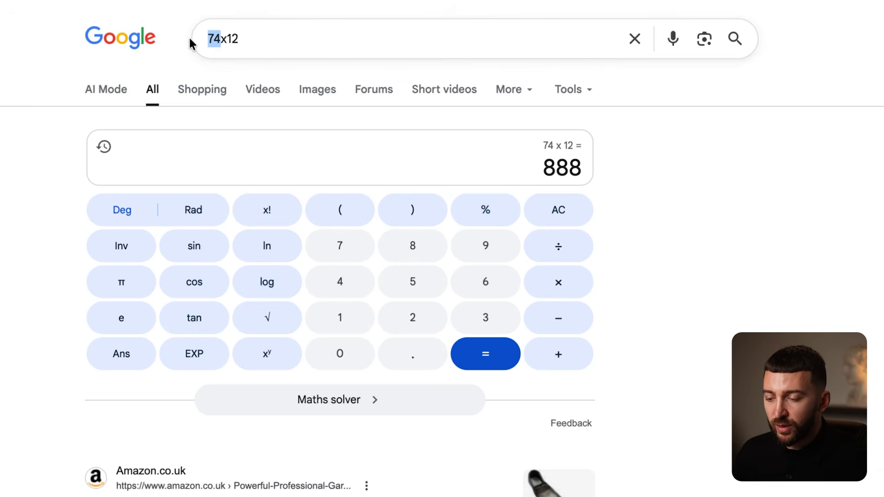
pyautogui.write('66')
pyautogui.press('Return')
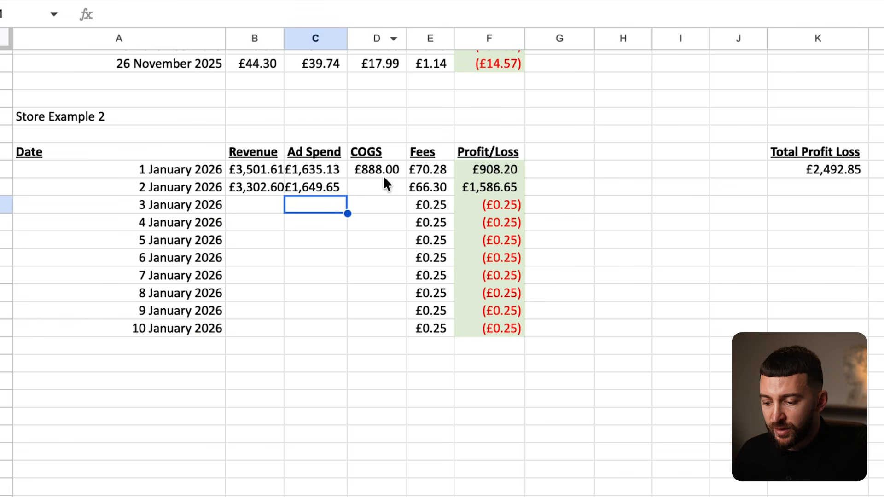
pyautogui.click(385, 184)
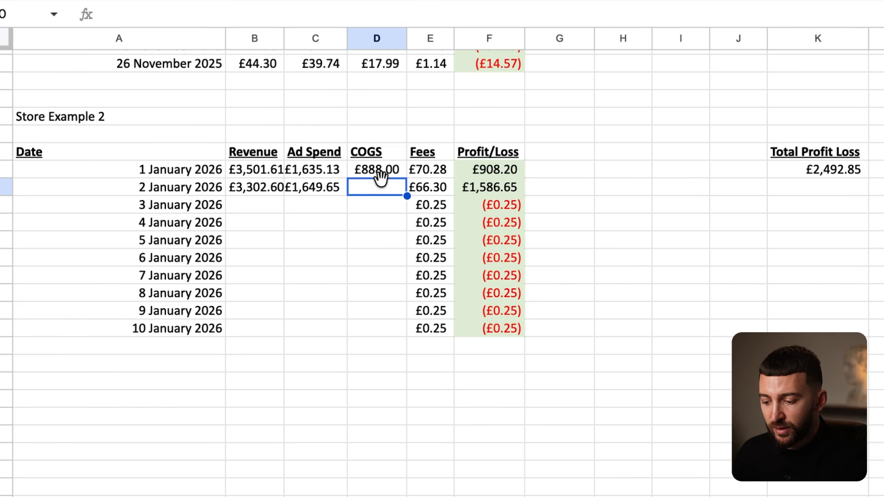
pyautogui.write('792')
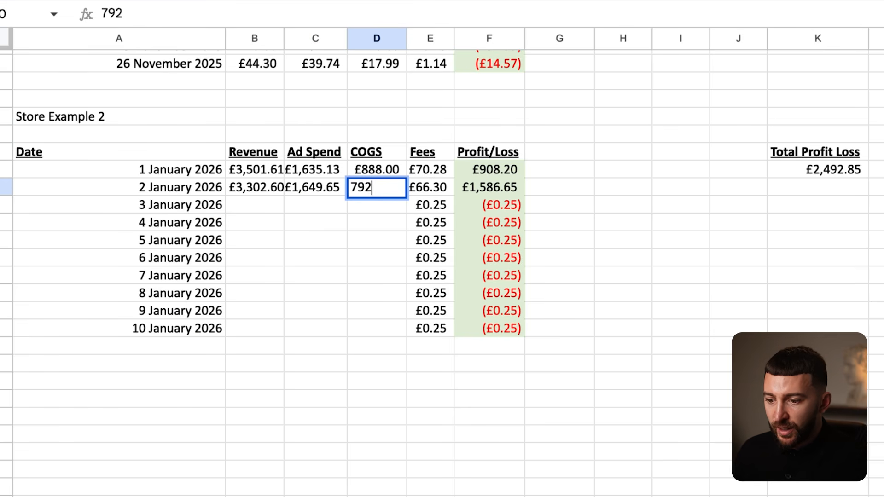
pyautogui.press('Return')
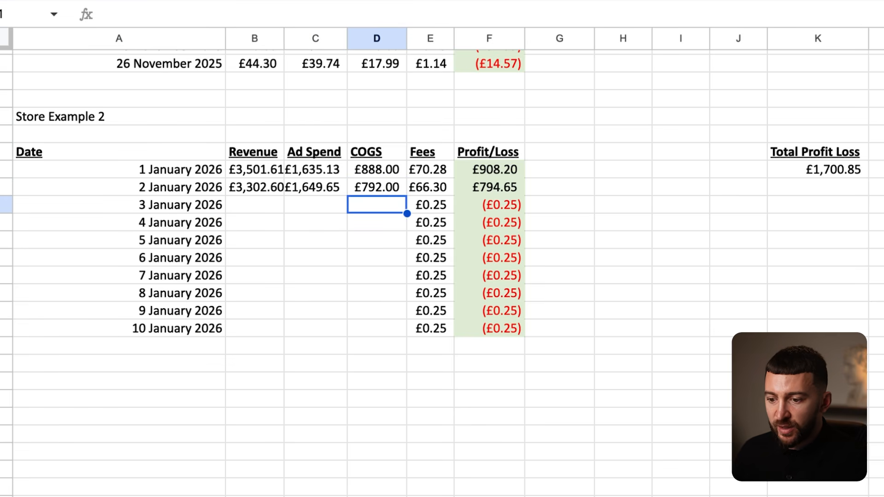
pyautogui.click(490, 186)
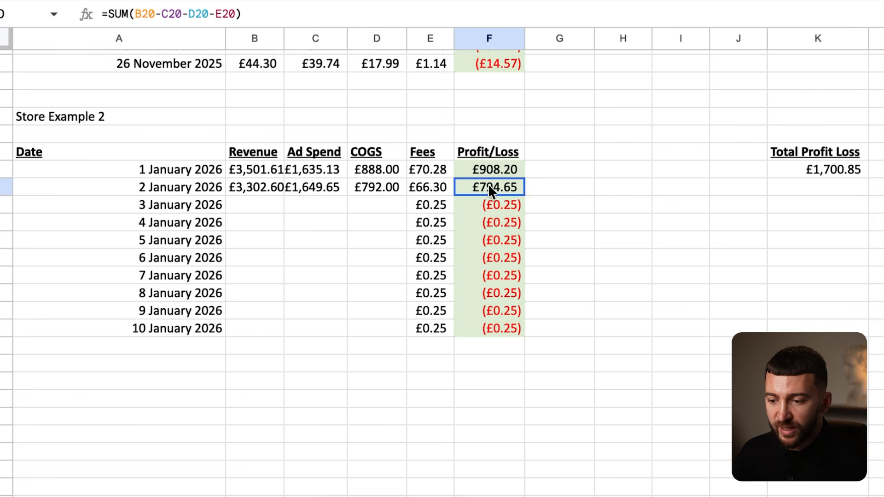
pyautogui.click(473, 166)
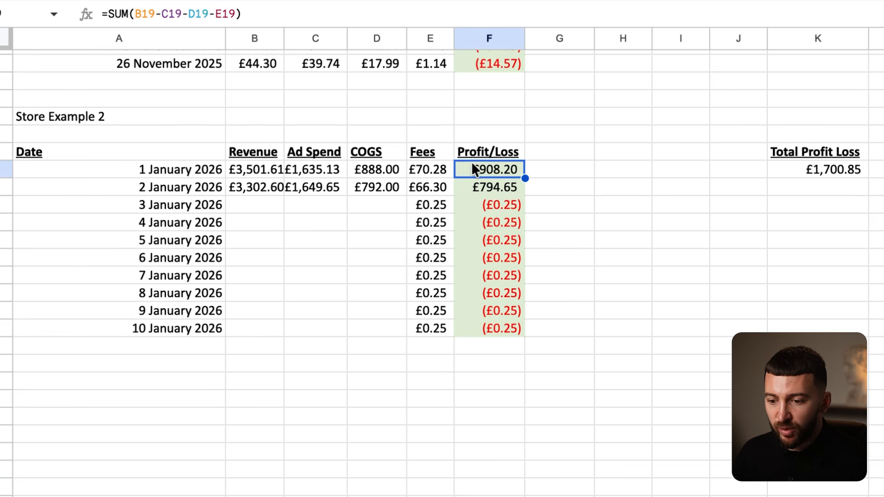
pyautogui.click(474, 194)
# - Switch Shopify Analytics to the single day 3 January 2026
pyautogui.click(273, 194)
pyautogui.click(263, 205)
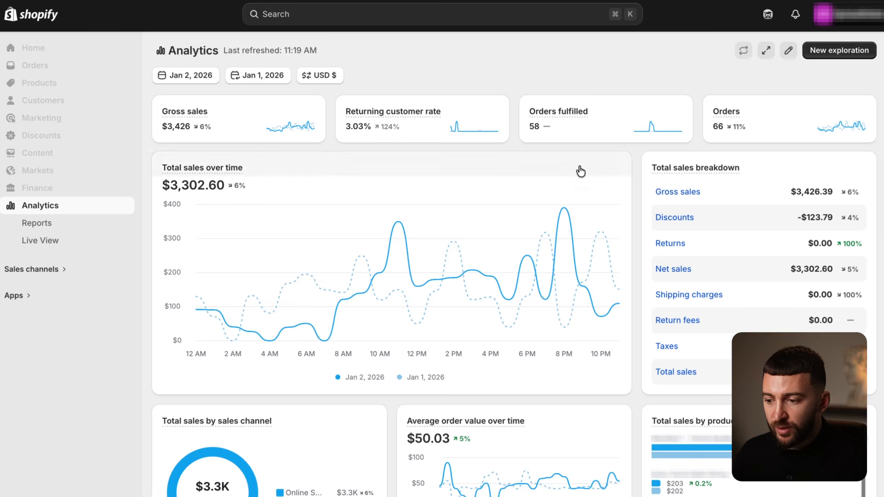
pyautogui.click(179, 77)
pyautogui.click(589, 201)
pyautogui.click(589, 202)
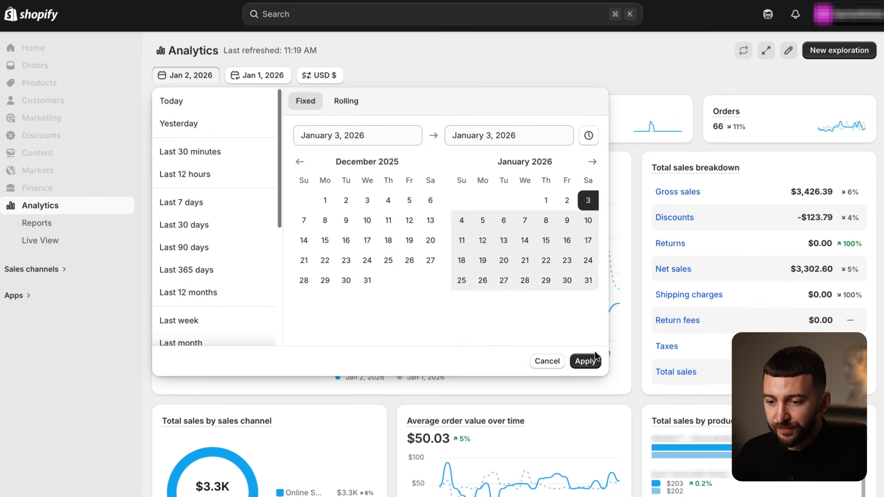
pyautogui.click(585, 361)
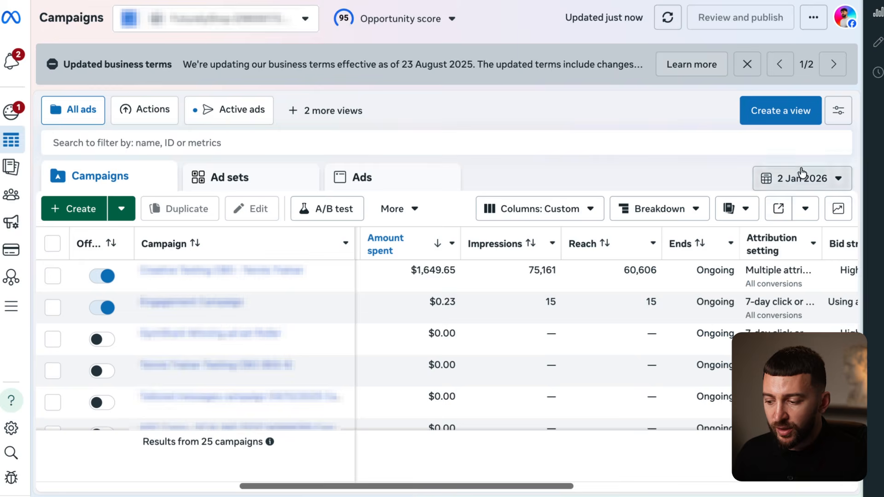
# - Set the Meta Ads Manager campaign date range to 3 Jan 2026
pyautogui.click(806, 176)
pyautogui.click(682, 221)
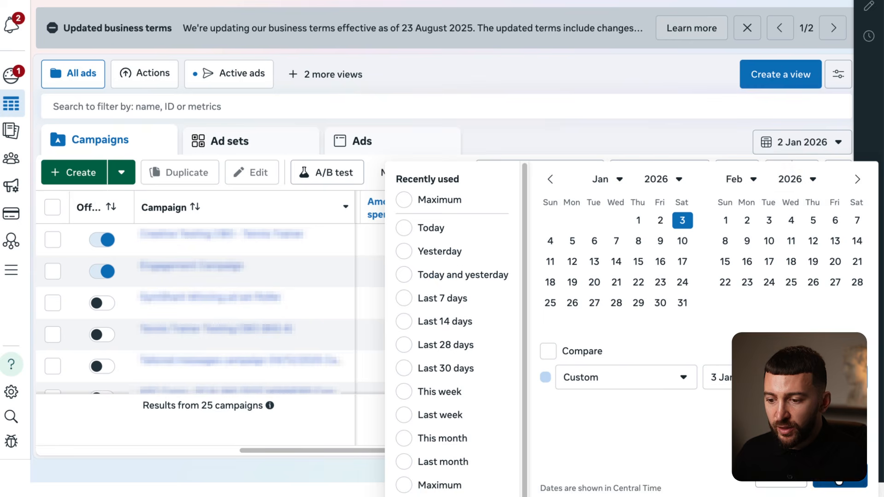
pyautogui.click(840, 481)
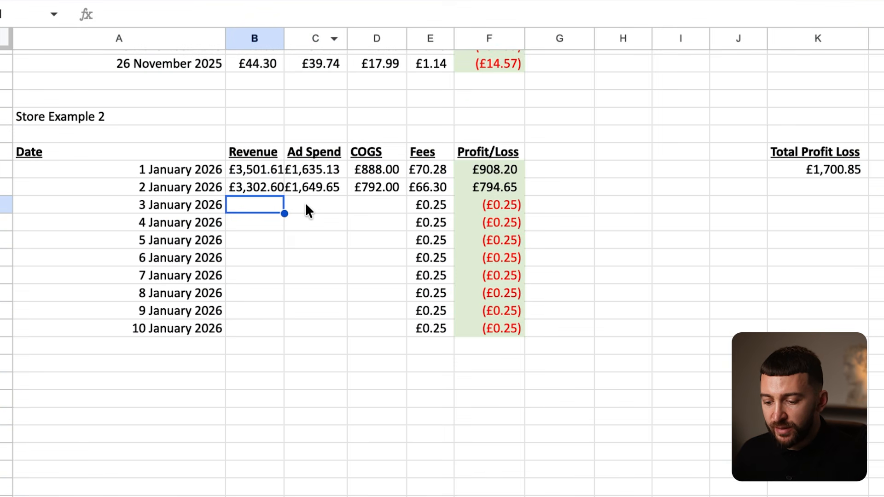
# - Enter 1,655.41 ad spend and 672 COGS (56 × 12) for 3 January
pyautogui.click(305, 204)
pyautogui.write('1,655.41')
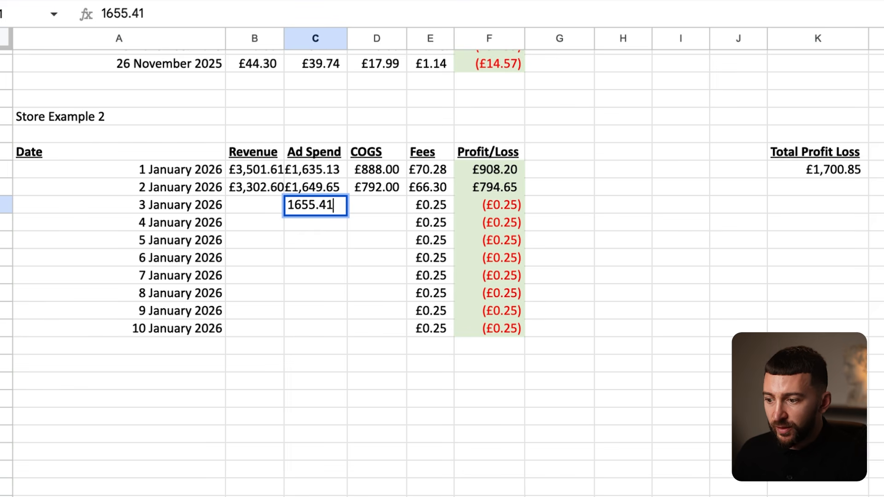
pyautogui.press('Return')
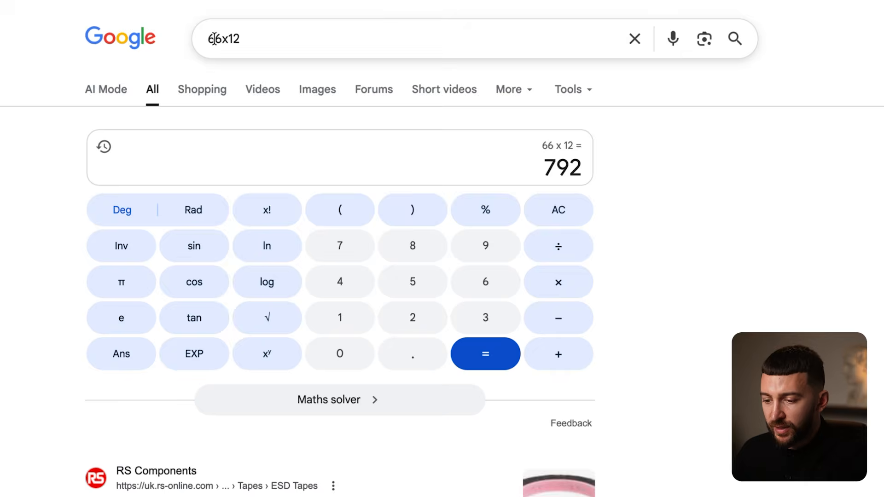
pyautogui.click(214, 38)
pyautogui.press('BackSpace')
pyautogui.write('56x12')
pyautogui.press('Return')
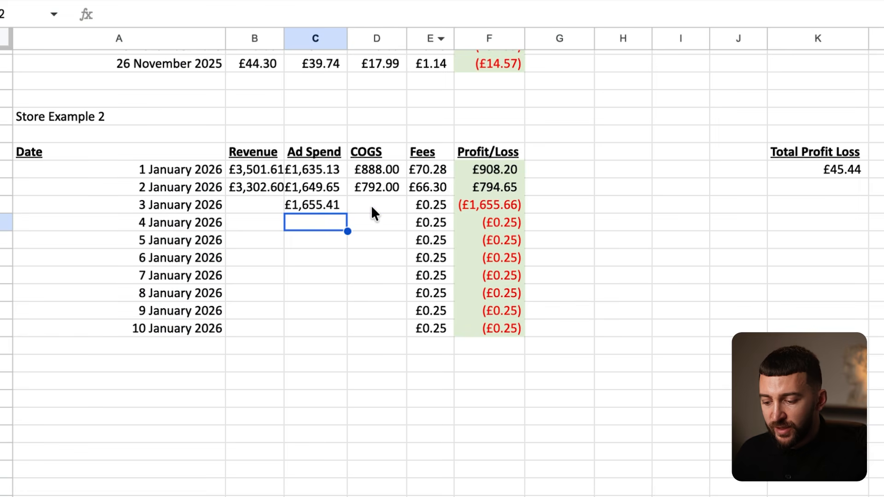
pyautogui.click(370, 206)
pyautogui.write('672')
pyautogui.press('Return')
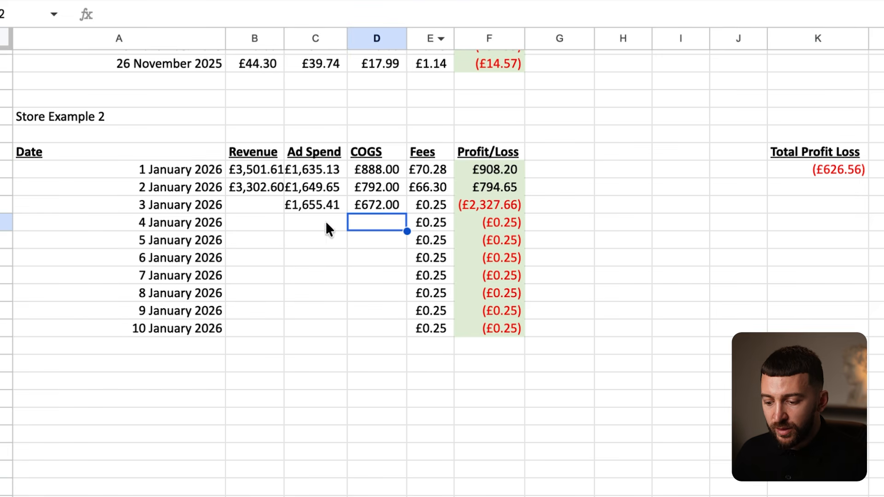
# - Enter 2,714.15 as the 3 January revenue and check its Profit/Loss formula
pyautogui.click(240, 206)
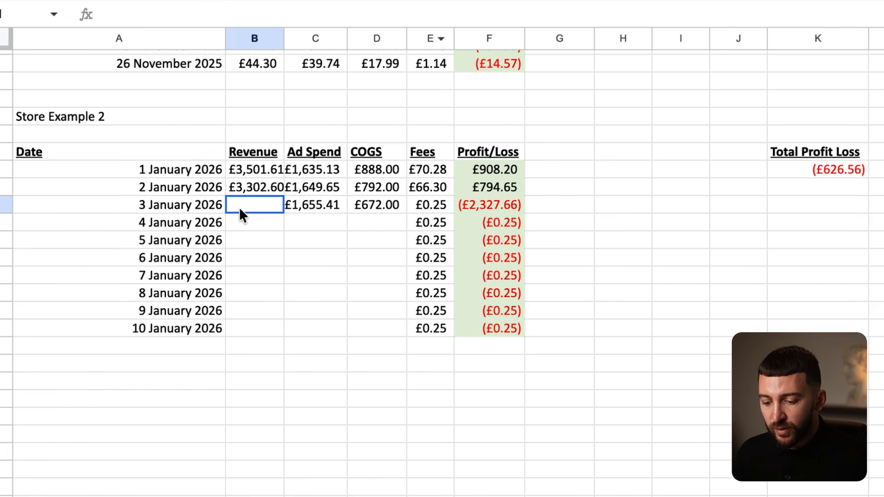
pyautogui.write('2,71')
pyautogui.write('4.15')
pyautogui.press('Return')
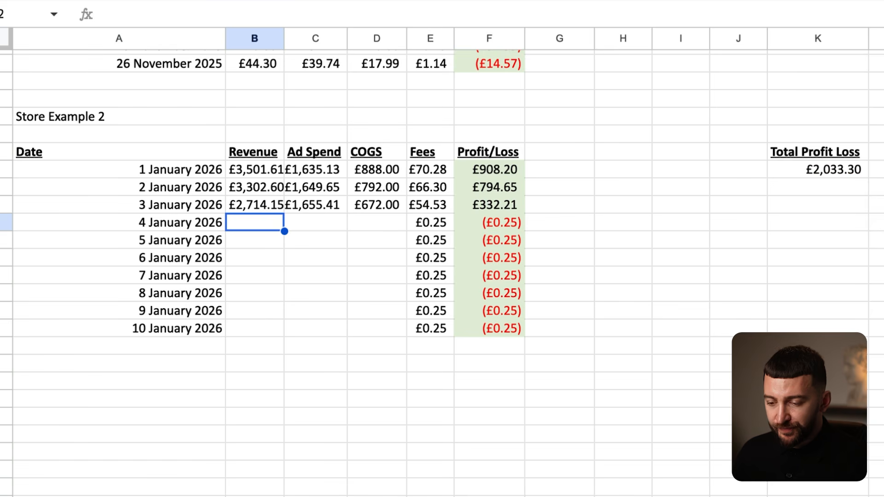
pyautogui.click(470, 243)
pyautogui.click(479, 206)
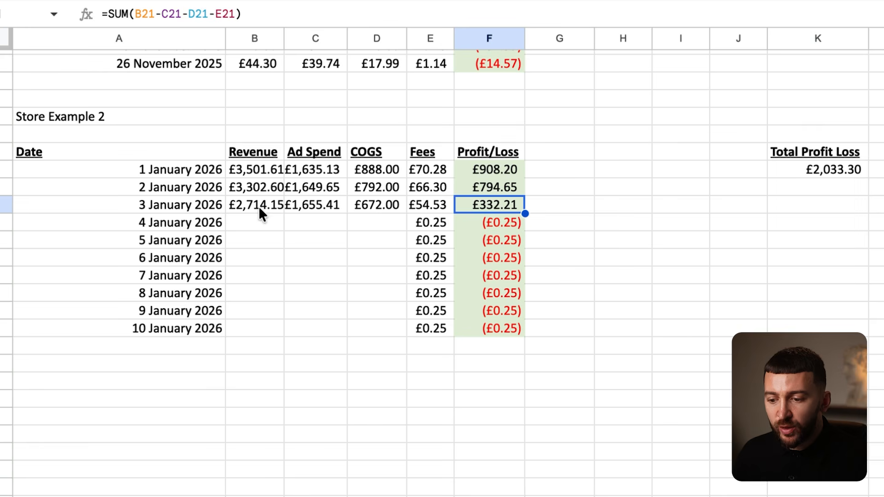
pyautogui.click(244, 208)
pyautogui.click(480, 203)
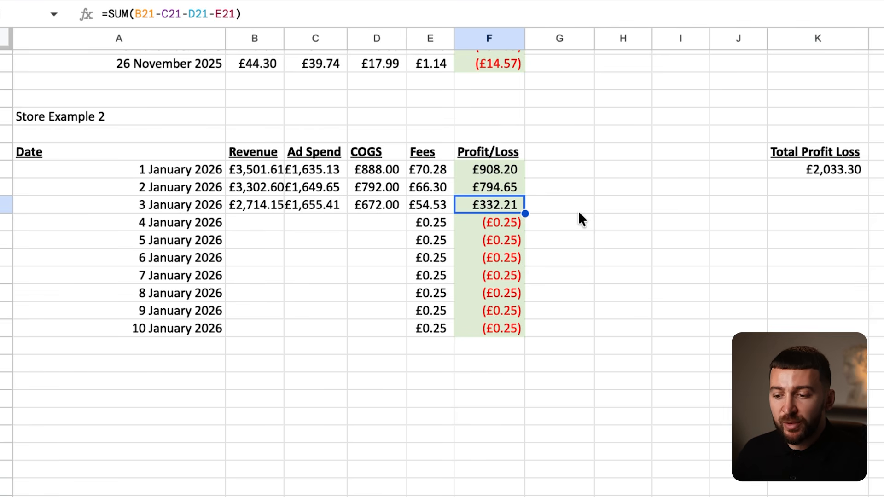
# - Review the 3 January row figures behind the £332.21 profit
pyautogui.click(512, 217)
pyautogui.click(481, 199)
pyautogui.moveTo(268, 203); pyautogui.dragTo(497, 202)
pyautogui.click(619, 203)
pyautogui.moveTo(261, 200); pyautogui.dragTo(476, 200)
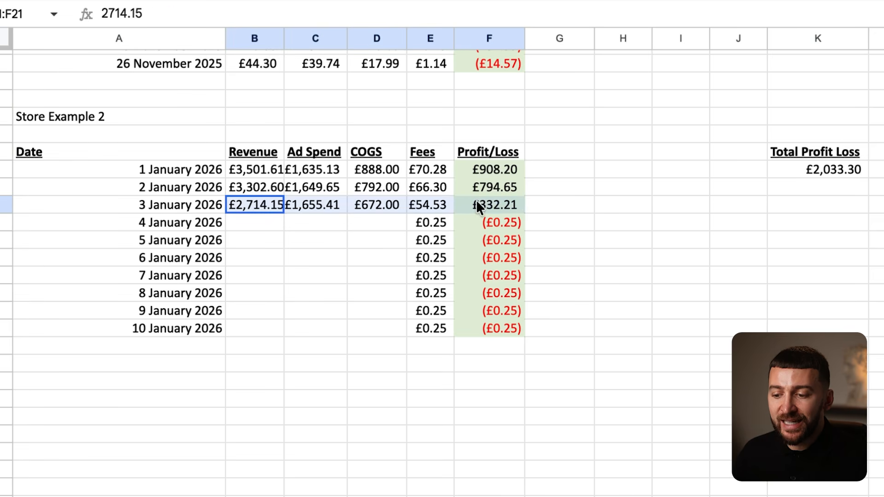
pyautogui.click(495, 200)
pyautogui.click(582, 238)
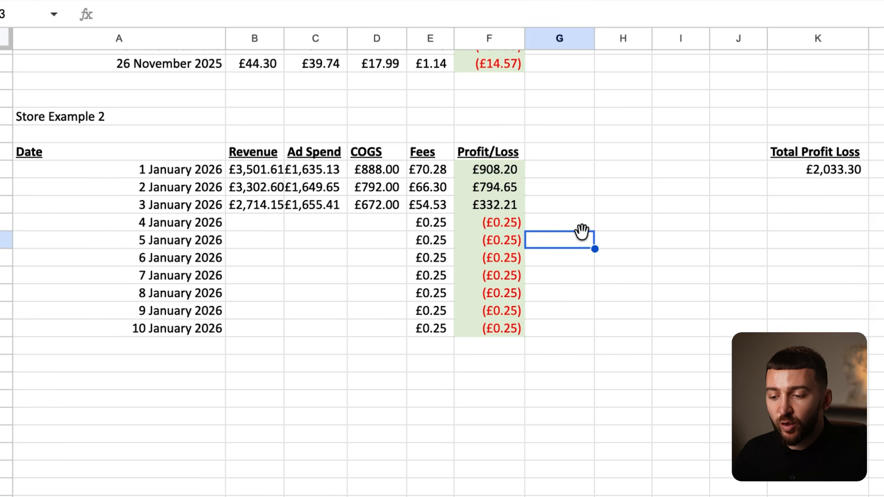
pyautogui.click(489, 204)
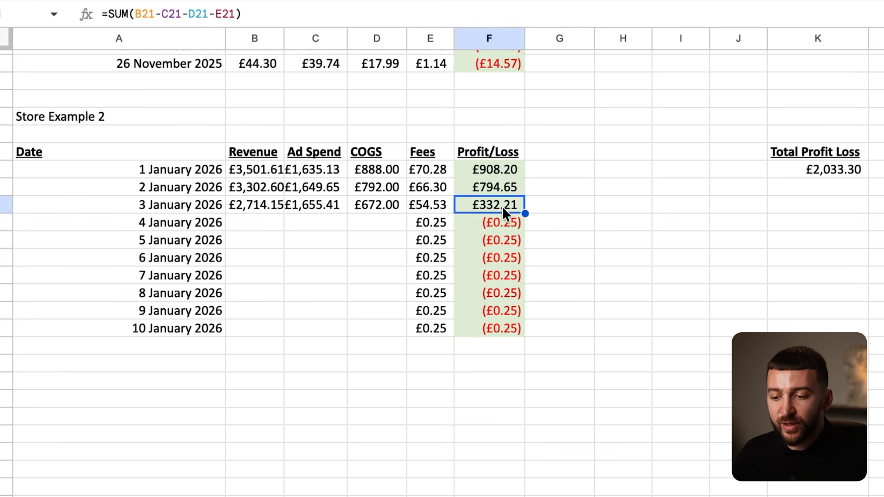
pyautogui.click(253, 201)
pyautogui.click(478, 202)
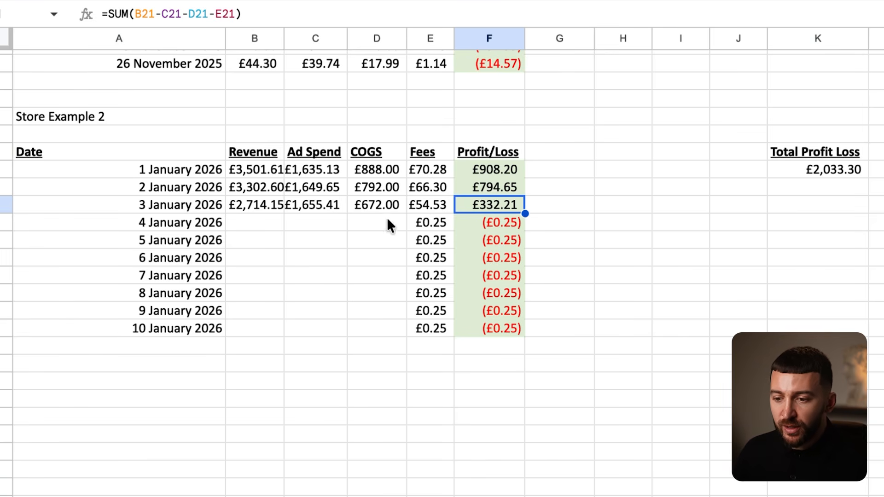
pyautogui.click(254, 223)
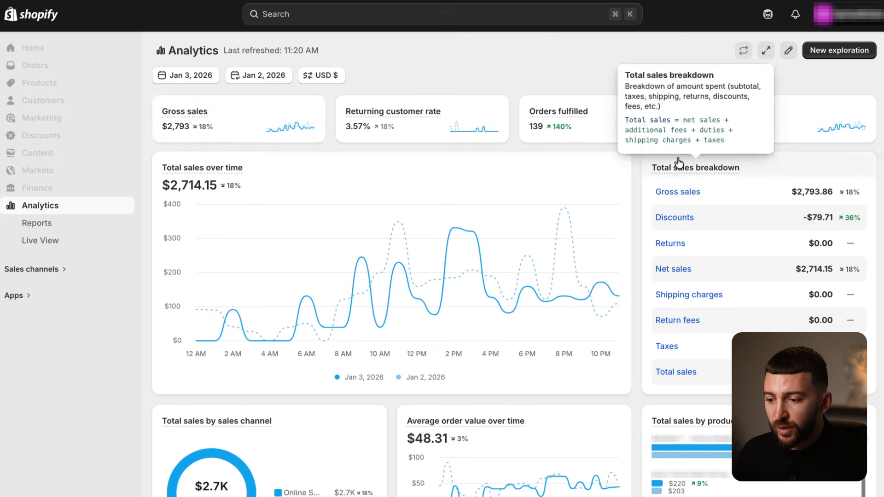
# - Switch Shopify Analytics to 4 January and enter 3,272.83 as that day's revenue
pyautogui.click(187, 76)
pyautogui.click(460, 222)
pyautogui.click(585, 361)
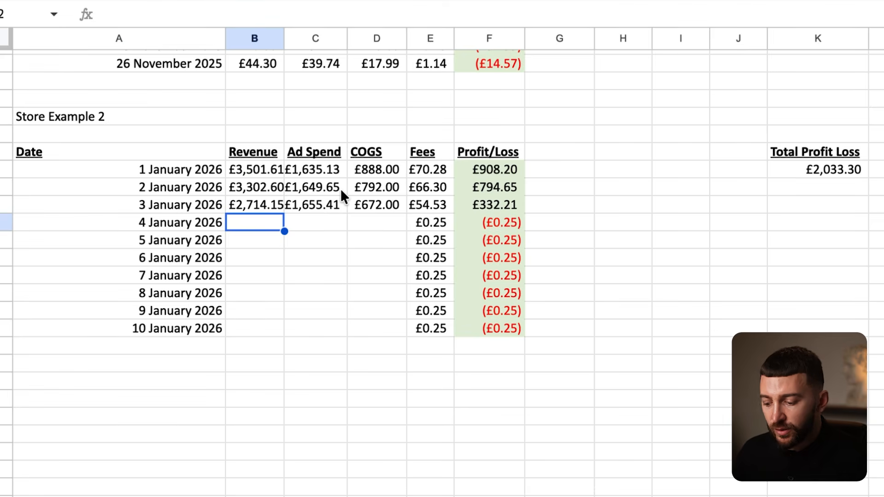
pyautogui.write('3,272.')
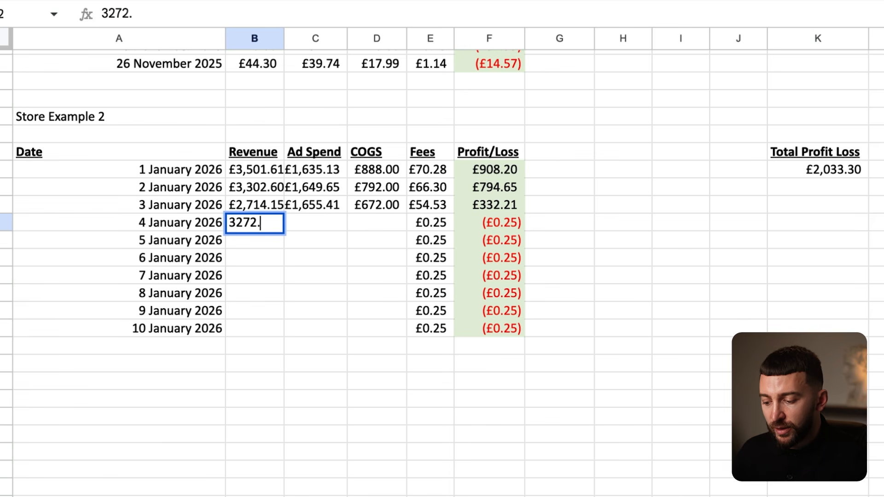
pyautogui.write('83')
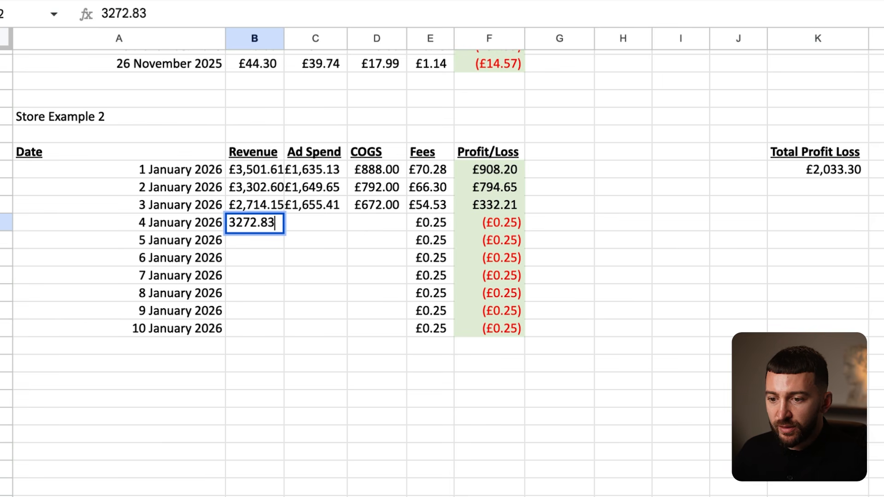
pyautogui.press('Return')
# - Set Ads Manager to 4 Jan 2026 and enter 1,824.59 as the ad spend
pyautogui.click(316, 223)
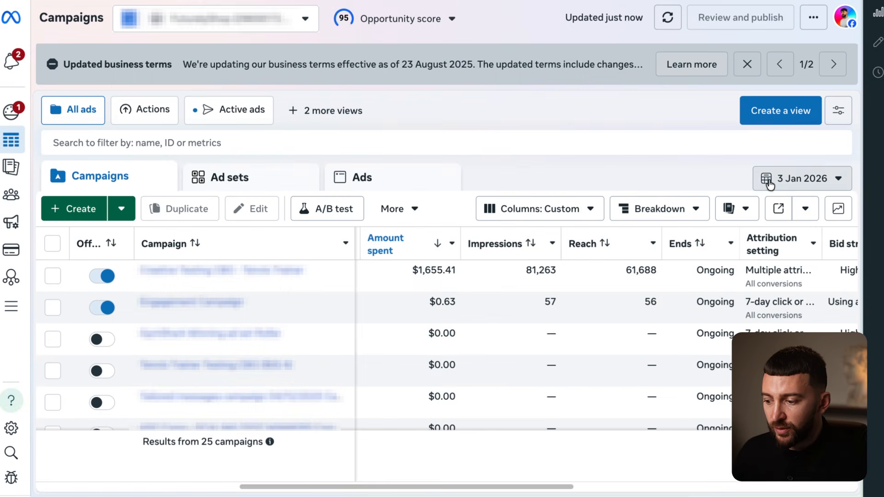
pyautogui.click(778, 174)
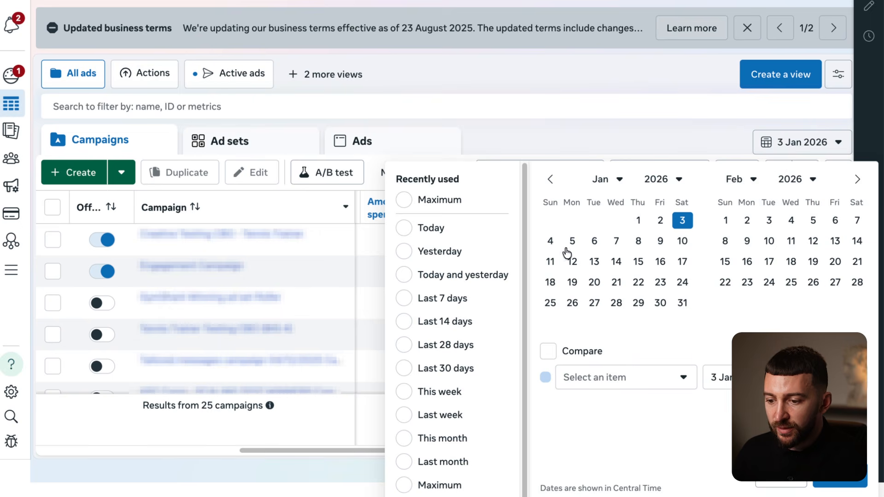
pyautogui.click(550, 241)
pyautogui.click(840, 480)
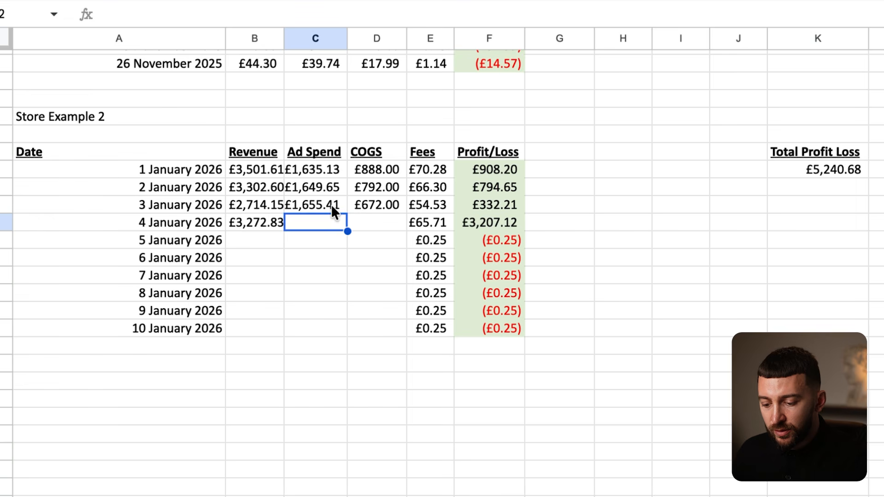
pyautogui.write('1,8')
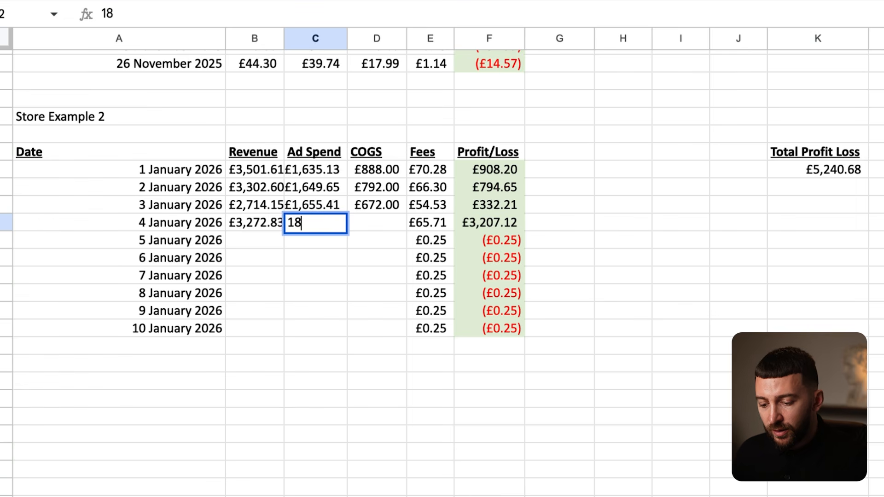
pyautogui.write('24.59')
pyautogui.press('Return')
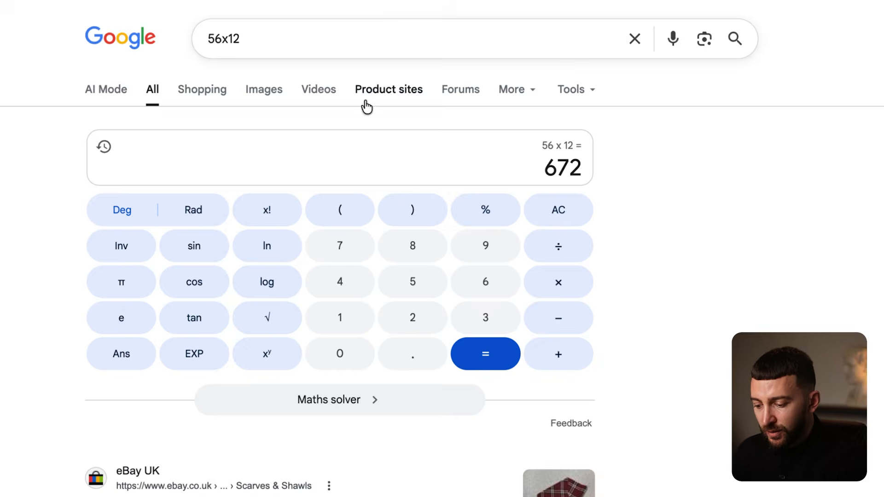
# - Calculate 59 × 12 and enter 708 as the 4 January COGS
pyautogui.click(221, 36)
pyautogui.press('BackSpace')
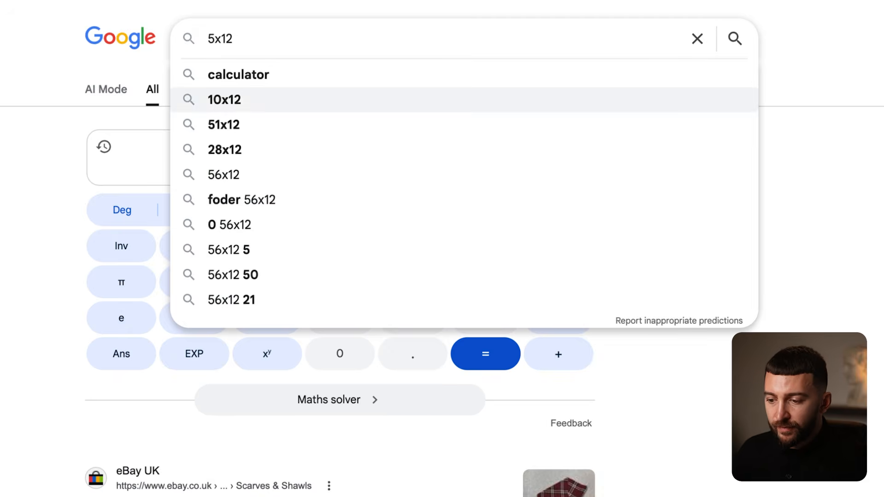
pyautogui.write('9')
pyautogui.press('Return')
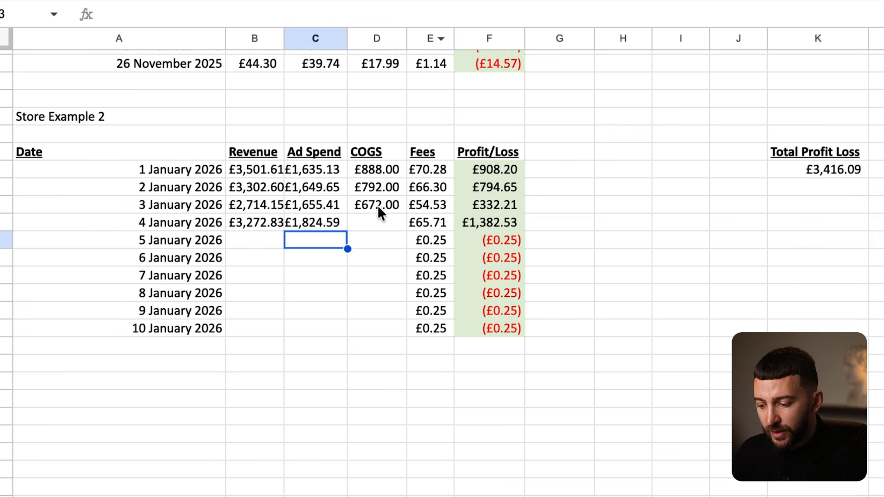
pyautogui.click(374, 218)
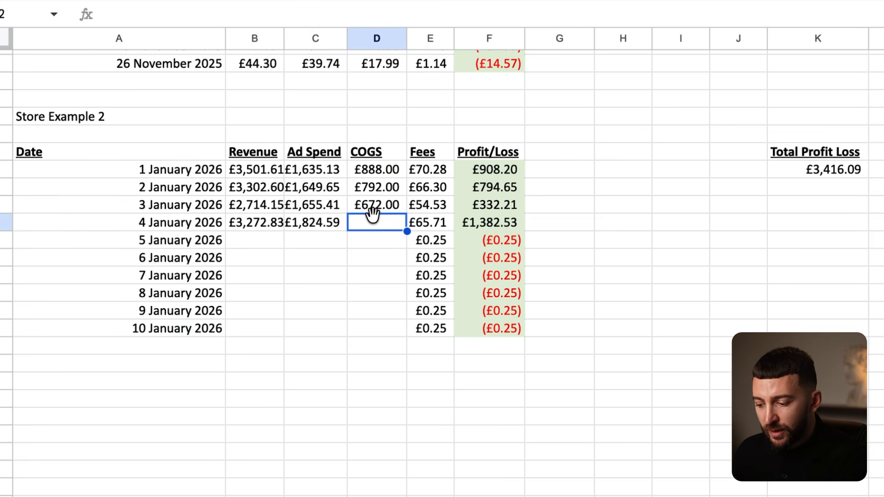
pyautogui.write('7-')
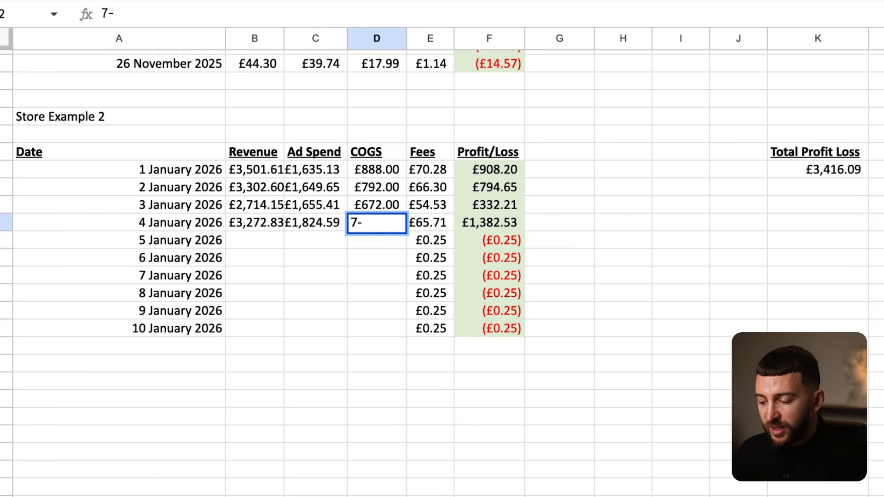
pyautogui.press('BackSpace')
pyautogui.write('08')
pyautogui.press('Return')
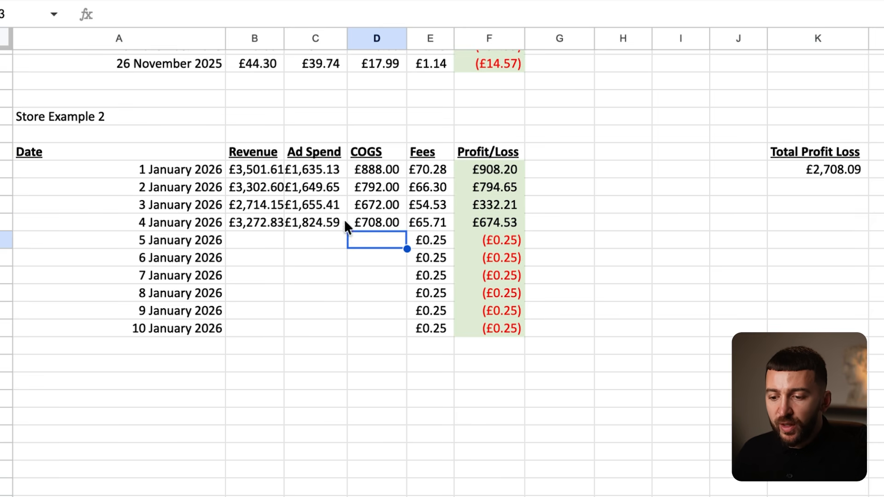
pyautogui.moveTo(316, 175); pyautogui.dragTo(321, 221)
pyautogui.click(322, 257)
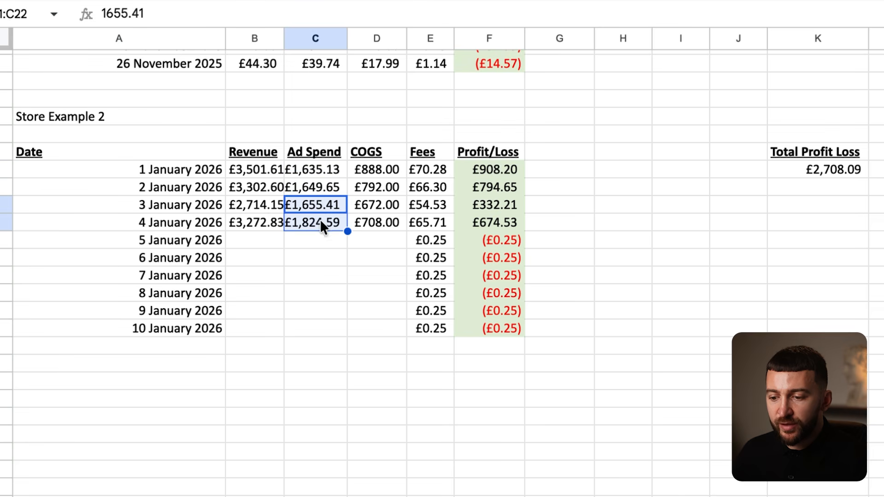
pyautogui.click(331, 261)
pyautogui.click(486, 204)
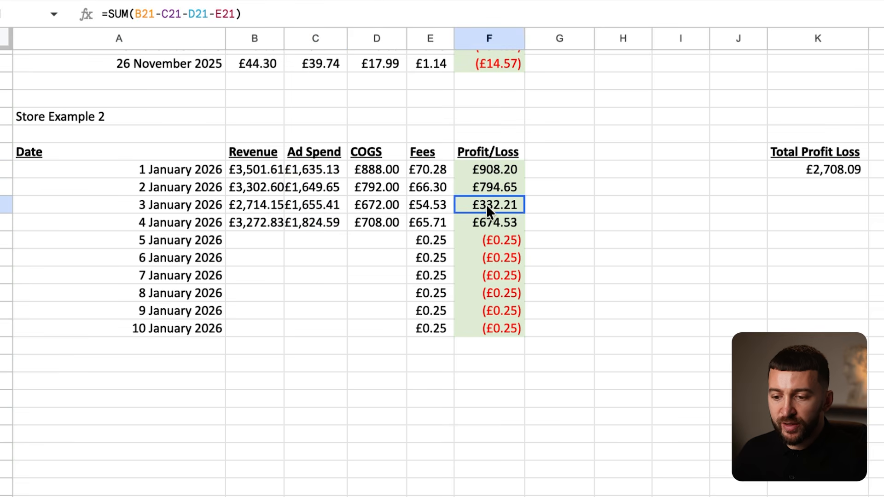
pyautogui.moveTo(308, 208); pyautogui.dragTo(316, 220)
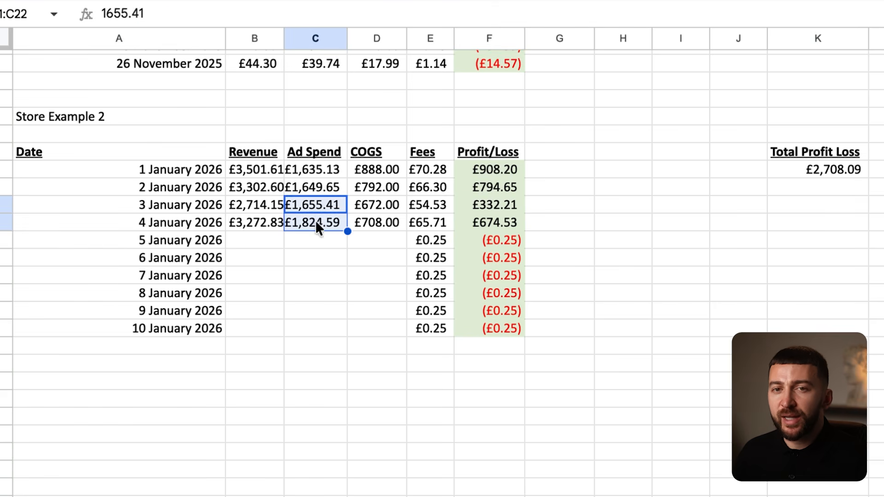
pyautogui.click(313, 256)
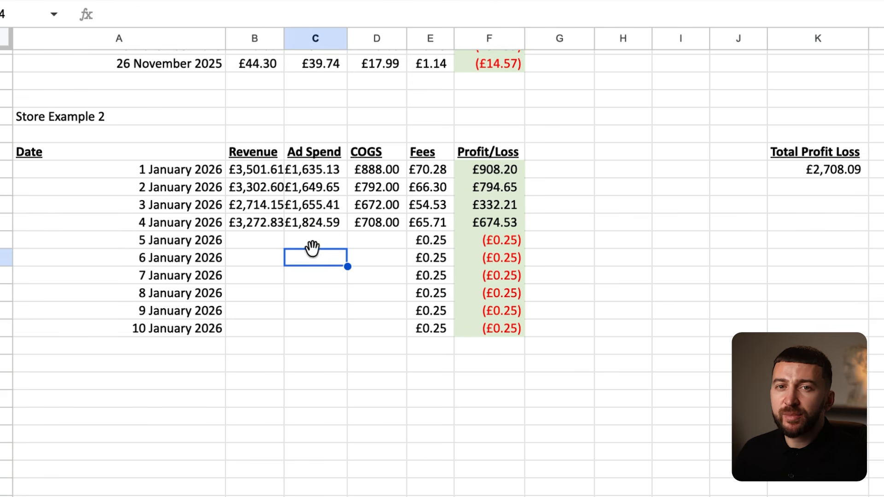
pyautogui.click(312, 206)
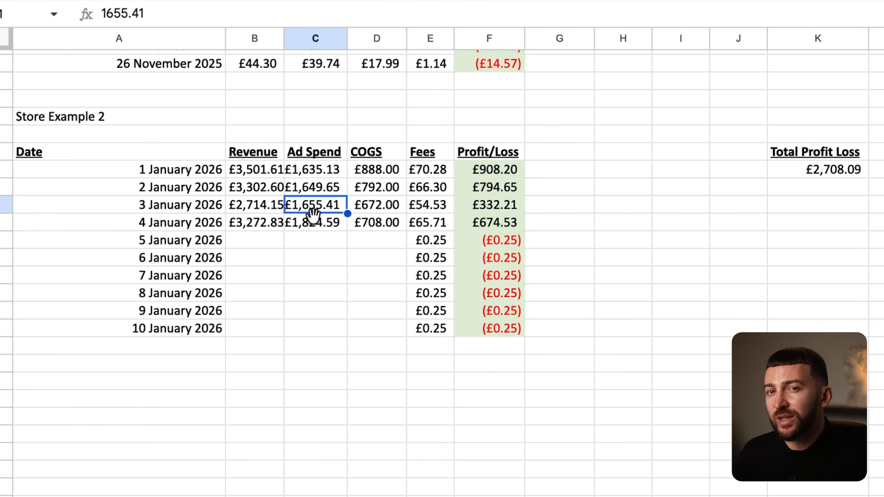
pyautogui.click(309, 222)
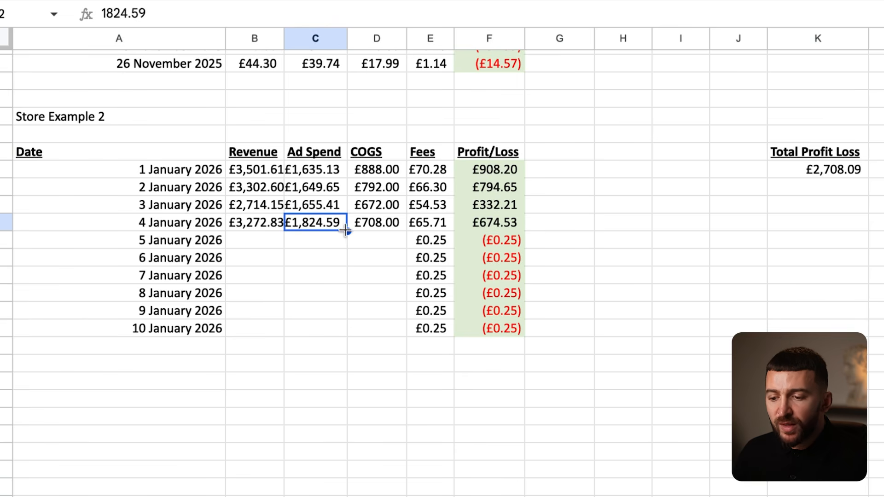
pyautogui.click(327, 208)
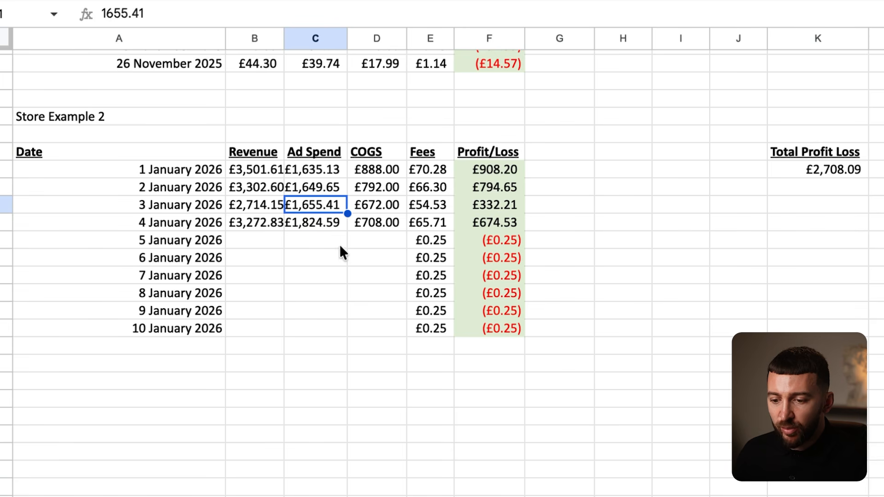
pyautogui.click(494, 218)
pyautogui.click(263, 227)
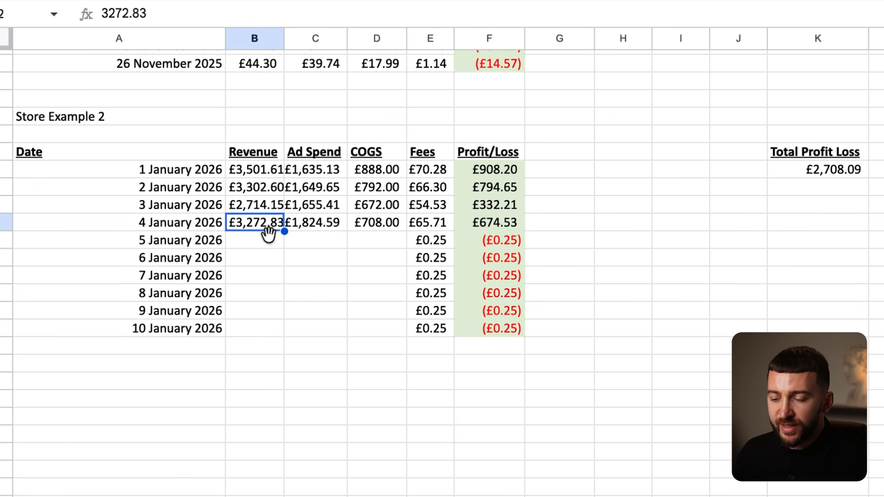
pyautogui.click(496, 219)
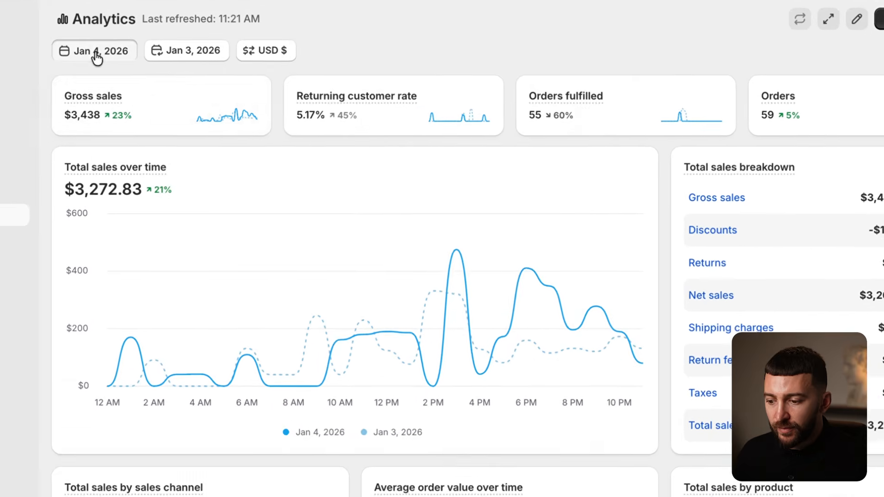
# - Switch Shopify Analytics to 5 January and enter 2,288.45 as that day's revenue
pyautogui.click(191, 72)
pyautogui.click(469, 236)
pyautogui.click(469, 236)
pyautogui.click(600, 415)
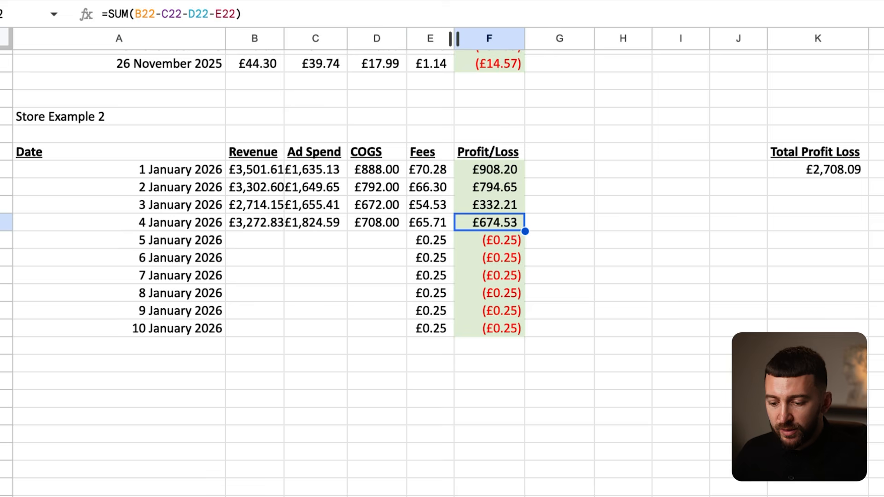
pyautogui.click(253, 235)
pyautogui.write('2')
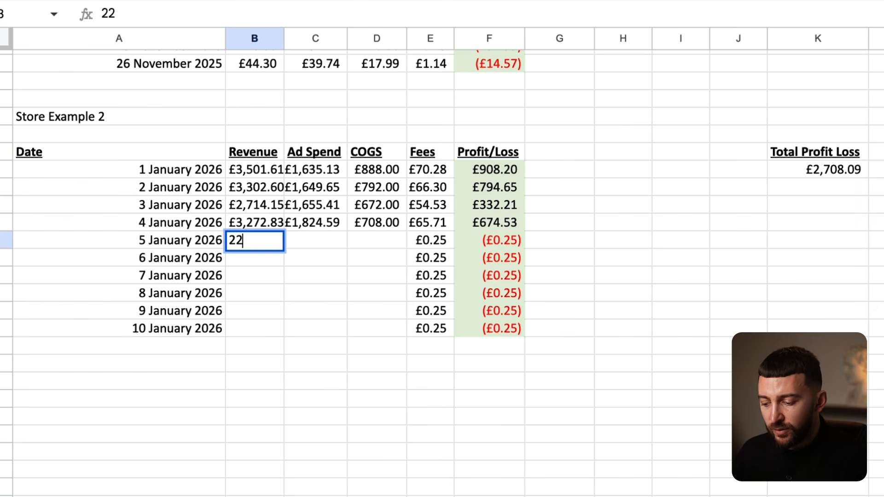
pyautogui.write(',288.45')
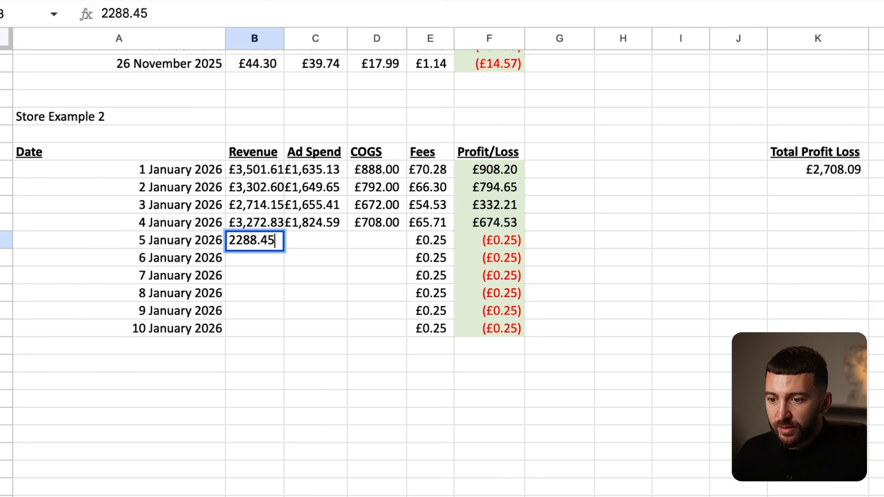
pyautogui.press('Return')
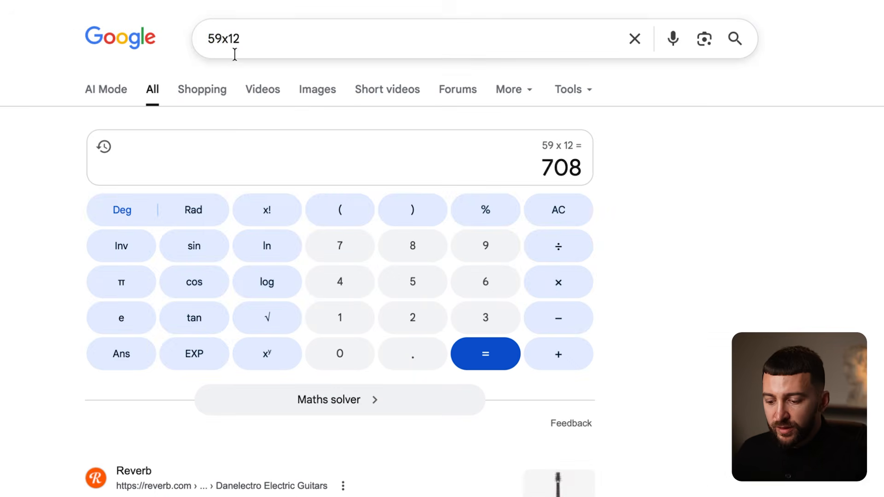
# - Calculate 47 × 12 and enter 564 as the 5 January COGS
pyautogui.moveTo(221, 38); pyautogui.dragTo(186, 46)
pyautogui.write('47')
pyautogui.press('Return')
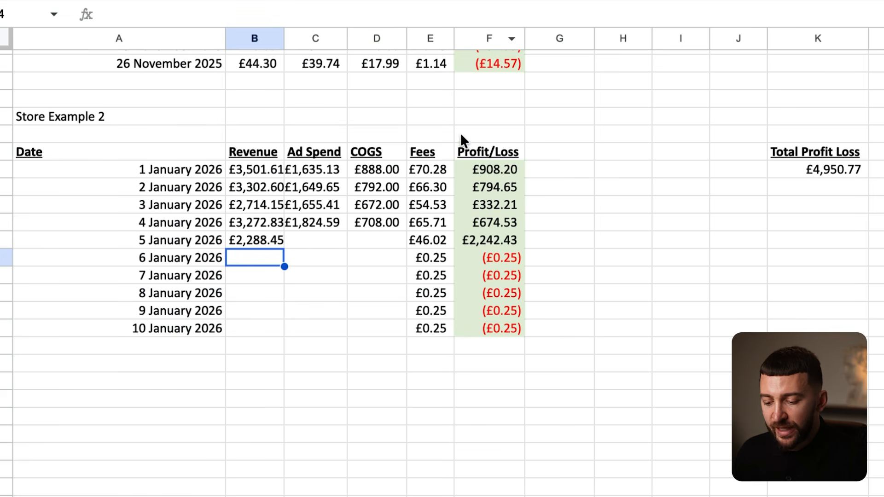
pyautogui.click(355, 234)
pyautogui.write('56')
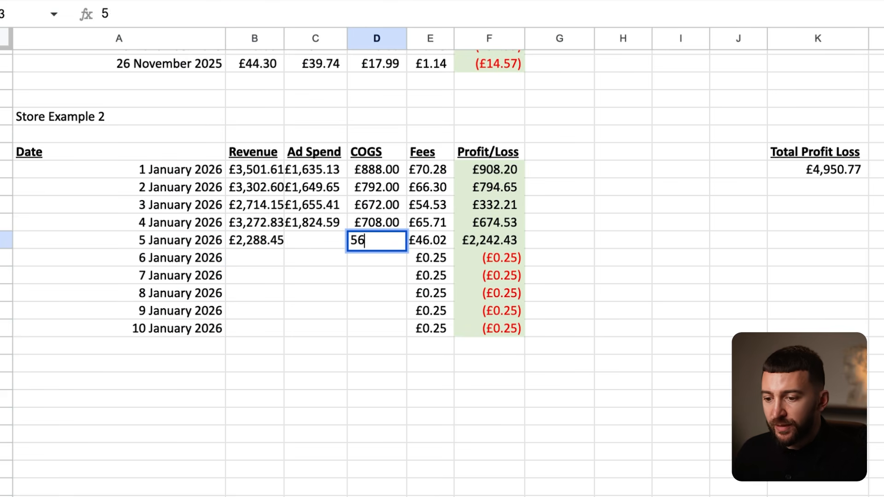
pyautogui.write('4')
pyautogui.press('Return')
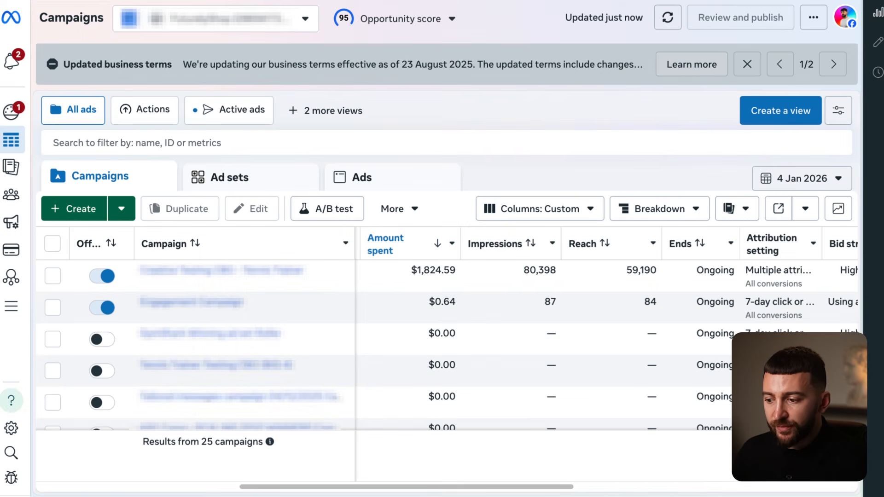
# - Set Ads Manager to 5 January, enter 1,740.92 ad spend, and check the £62.49 loss
pyautogui.click(799, 179)
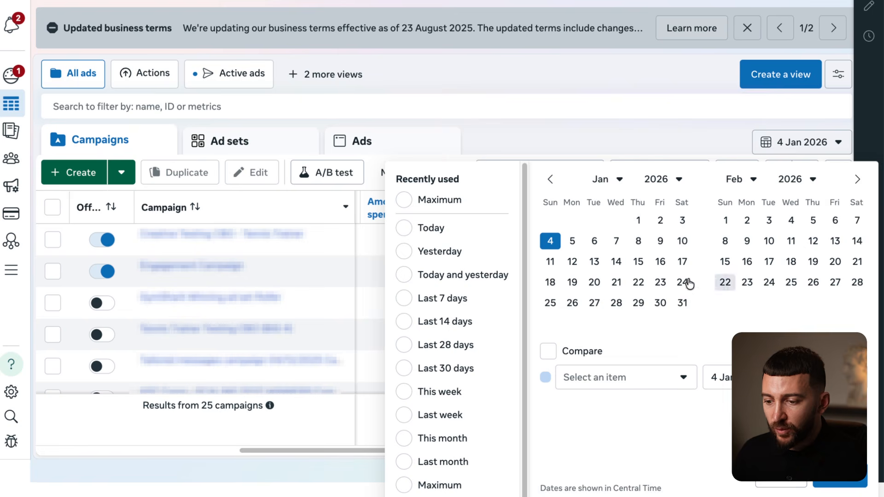
pyautogui.click(573, 277)
pyautogui.click(840, 476)
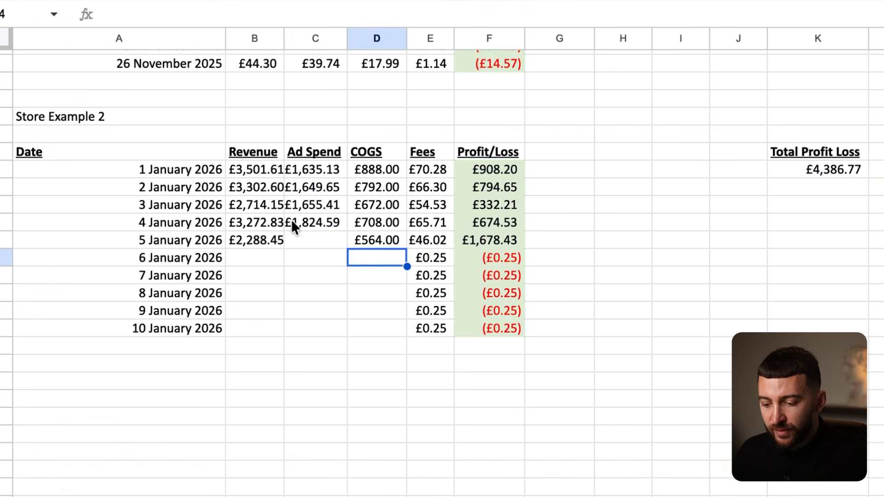
pyautogui.click(315, 239)
pyautogui.write('1,740')
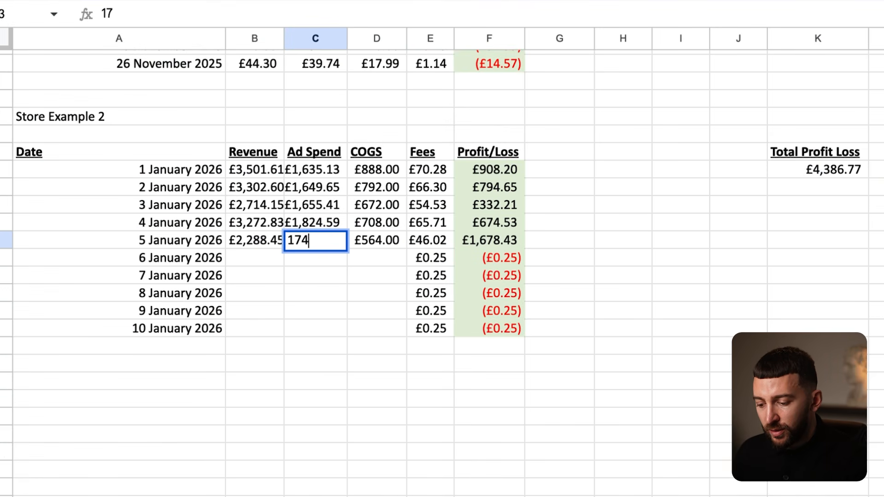
pyautogui.write('.92')
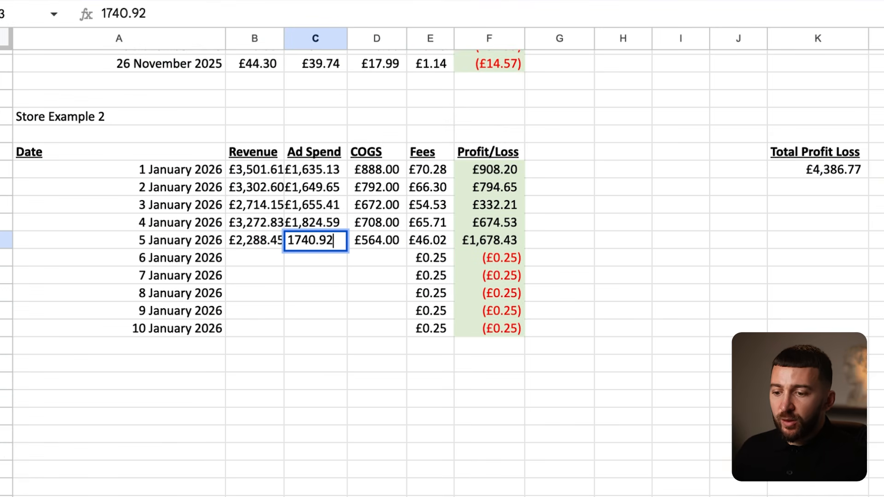
pyautogui.press('Return')
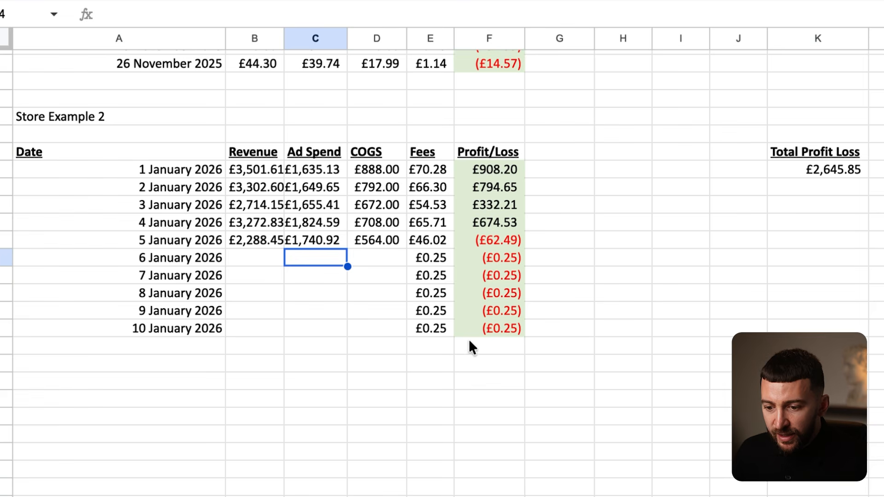
pyautogui.moveTo(254, 240); pyautogui.dragTo(492, 239)
pyautogui.click(495, 239)
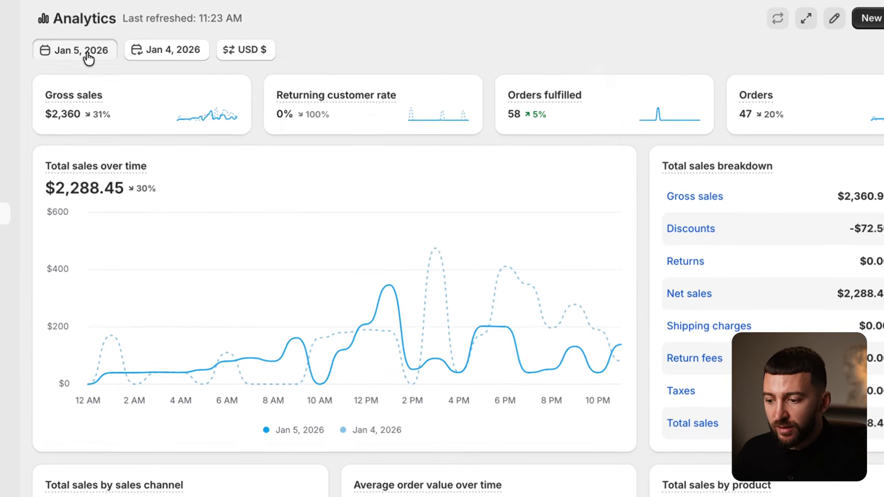
# - Switch Shopify Analytics to 6 January 2026, showing $2,317.76 net sales from 49 orders
pyautogui.click(87, 56)
pyautogui.click(476, 237)
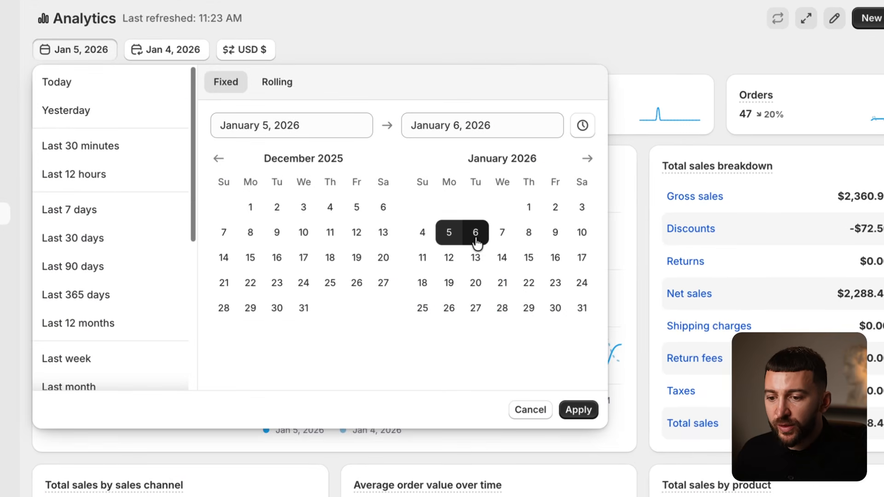
pyautogui.click(477, 238)
pyautogui.click(577, 411)
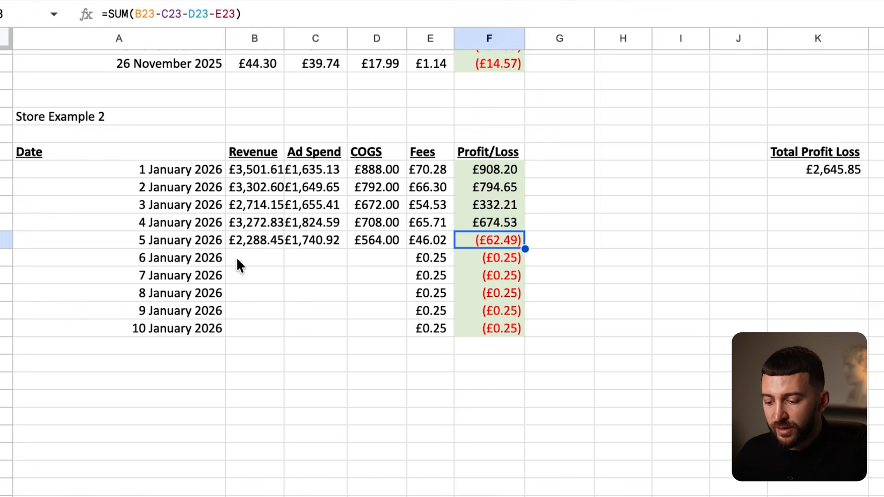
# - Enter 2,317.76 revenue and, with Ads Manager set to 6 January, 1,681.70 ad spend
pyautogui.click(238, 259)
pyautogui.write('2,317')
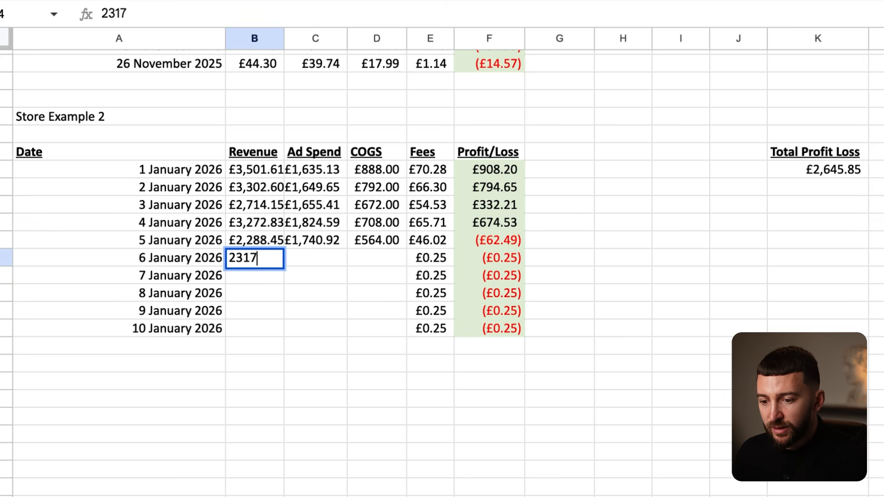
pyautogui.write('.76')
pyautogui.press('Return')
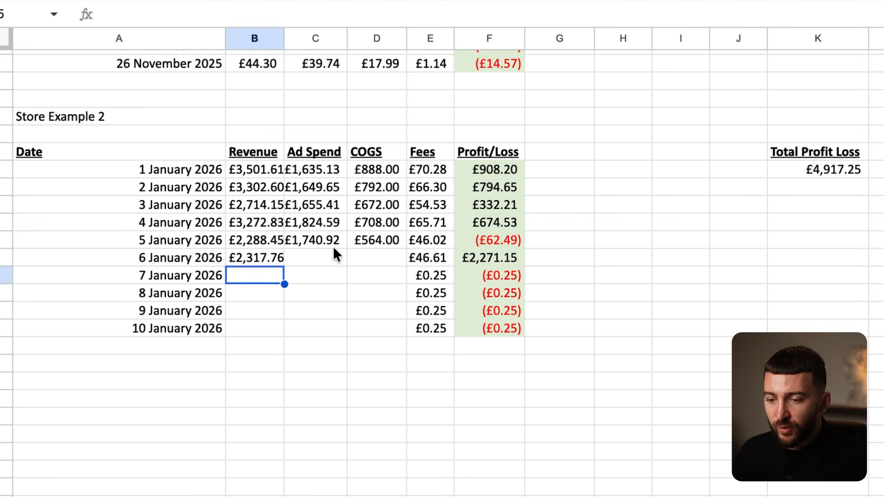
pyautogui.click(341, 256)
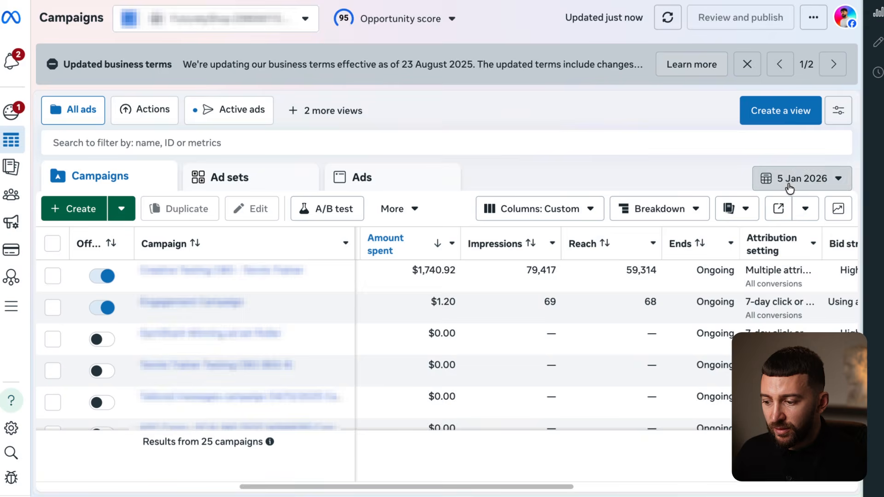
pyautogui.click(806, 177)
pyautogui.click(594, 241)
pyautogui.click(841, 479)
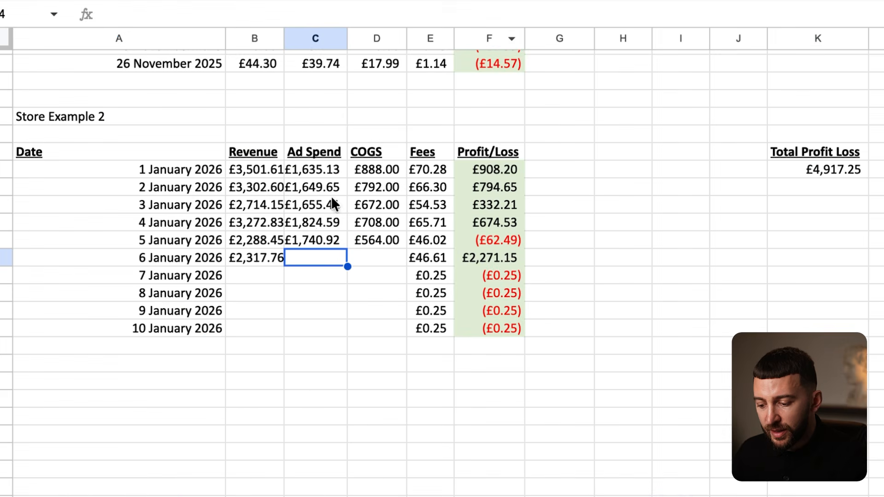
pyautogui.write('1,68')
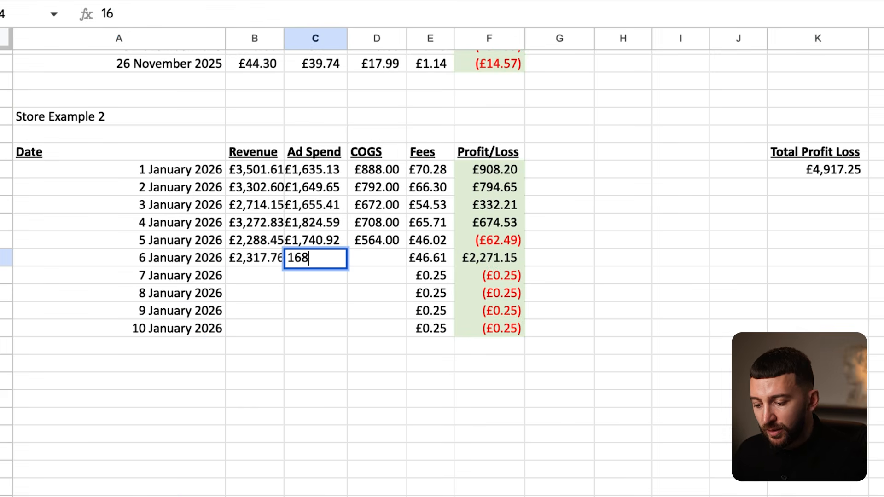
pyautogui.write('1.7')
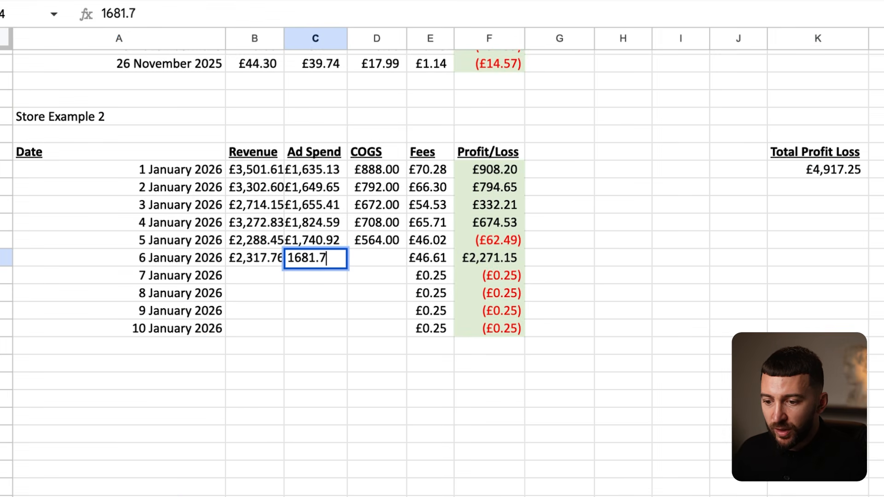
pyautogui.press('Return')
# - Calculate 49 × 12, enter 588 as 6 January COGS, and check the £1.45 profit
pyautogui.click(377, 258)
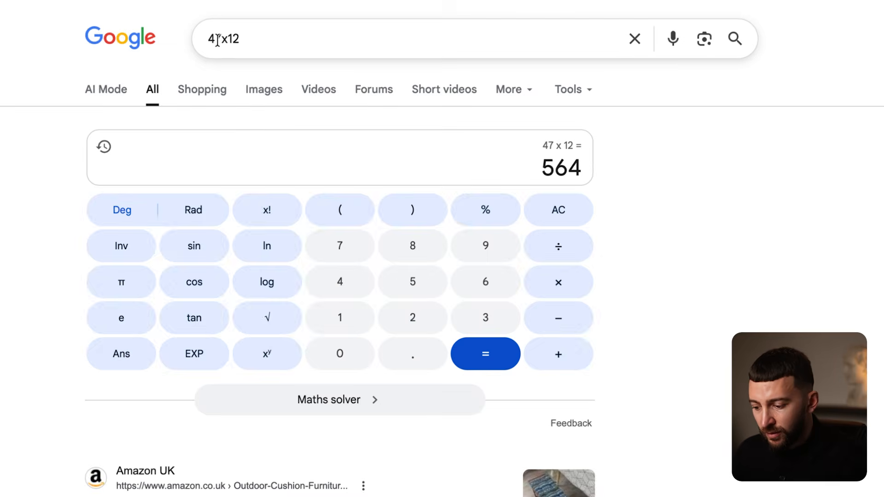
pyautogui.click(219, 39)
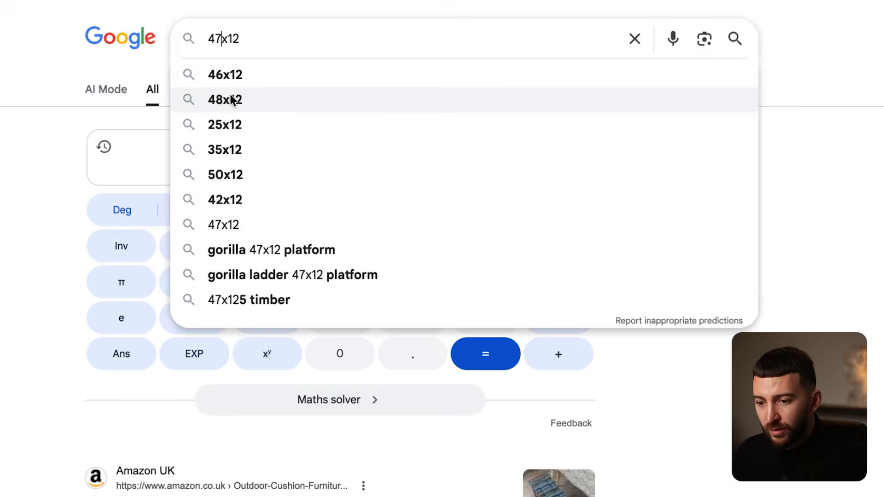
pyautogui.press('BackSpace')
pyautogui.write('9')
pyautogui.press('Return')
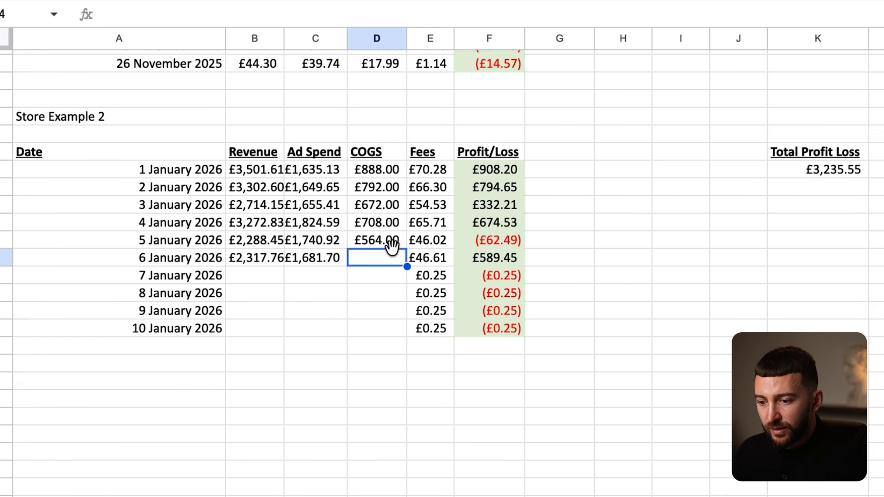
pyautogui.write('588')
pyautogui.press('Return')
pyautogui.moveTo(506, 261); pyautogui.dragTo(263, 259)
pyautogui.click(500, 259)
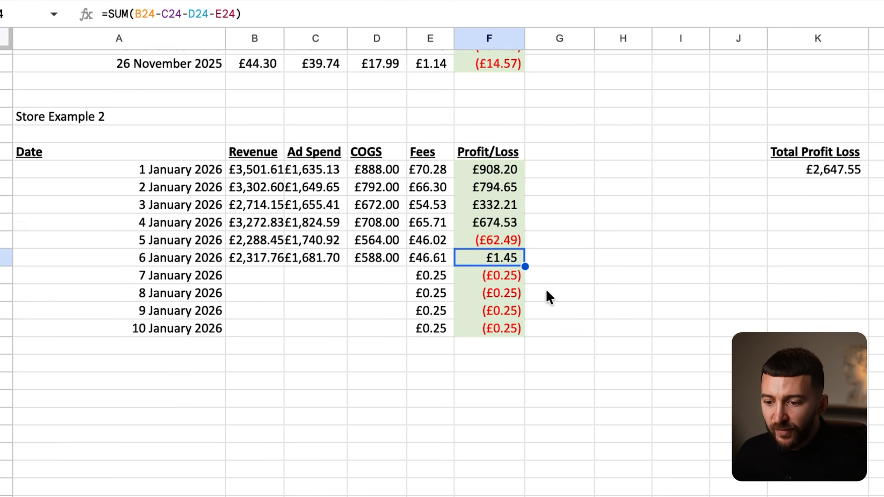
# - Review the profit/loss formulas for 1–6 January in cells F19–F24
pyautogui.click(599, 315)
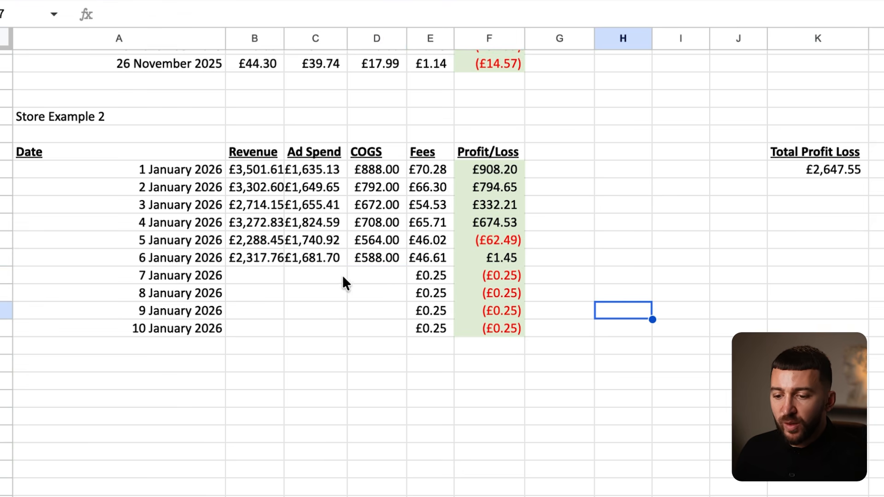
pyautogui.moveTo(233, 166); pyautogui.dragTo(494, 254)
pyautogui.click(498, 237)
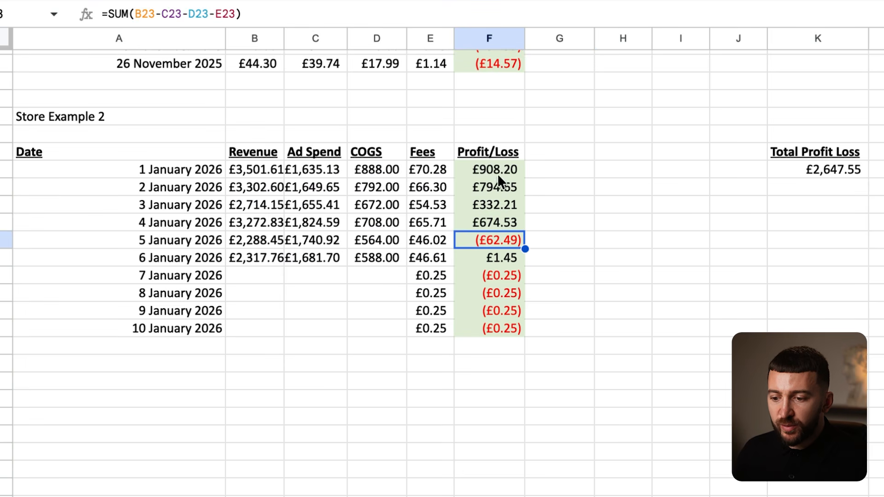
pyautogui.moveTo(487, 176); pyautogui.dragTo(496, 257)
pyautogui.click(499, 241)
pyautogui.click(496, 258)
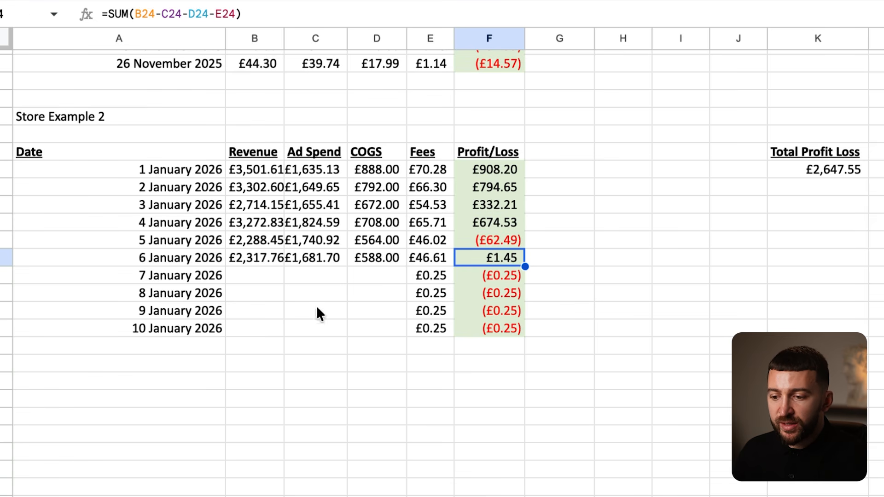
pyautogui.moveTo(493, 175); pyautogui.dragTo(494, 213)
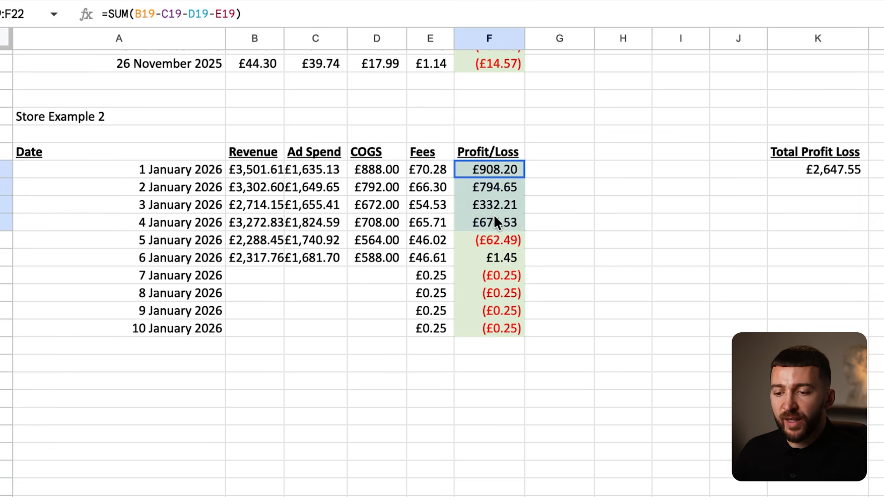
pyautogui.click(504, 223)
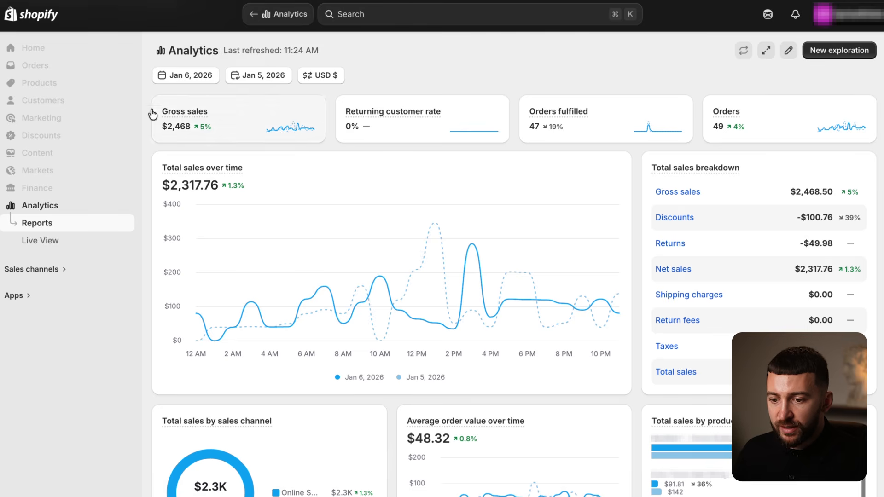
# - Set the Shopify analytics dashboard to the single day 24 February 2026
pyautogui.click(55, 207)
pyautogui.click(185, 76)
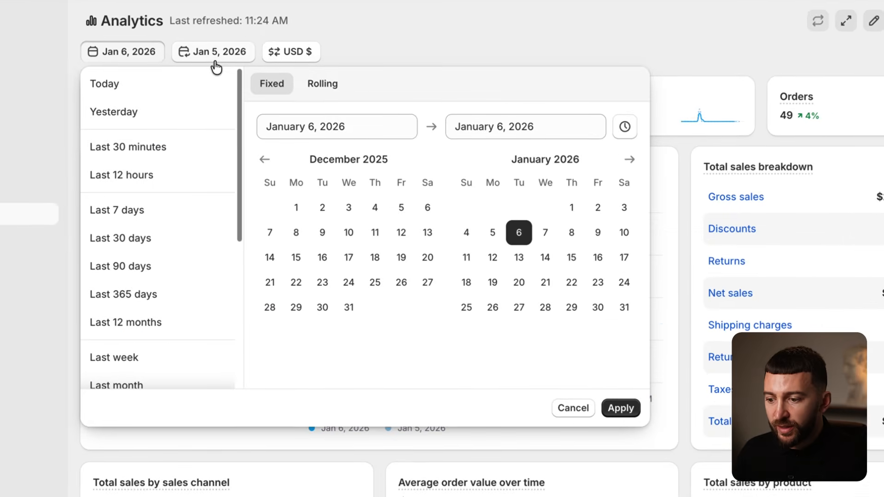
pyautogui.click(629, 159)
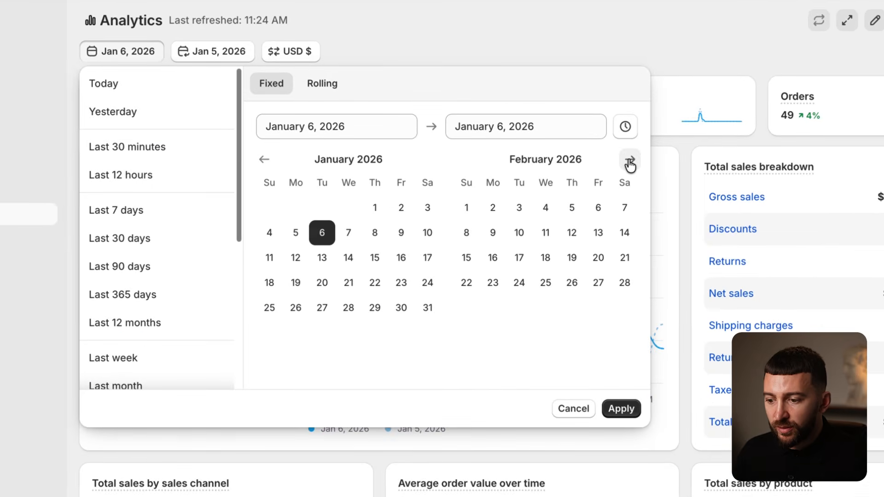
pyautogui.click(518, 284)
pyautogui.click(518, 284)
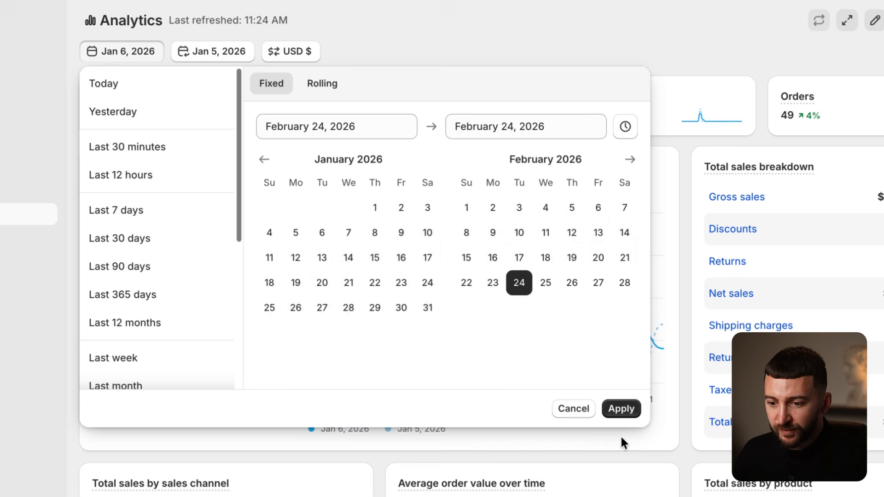
pyautogui.click(621, 409)
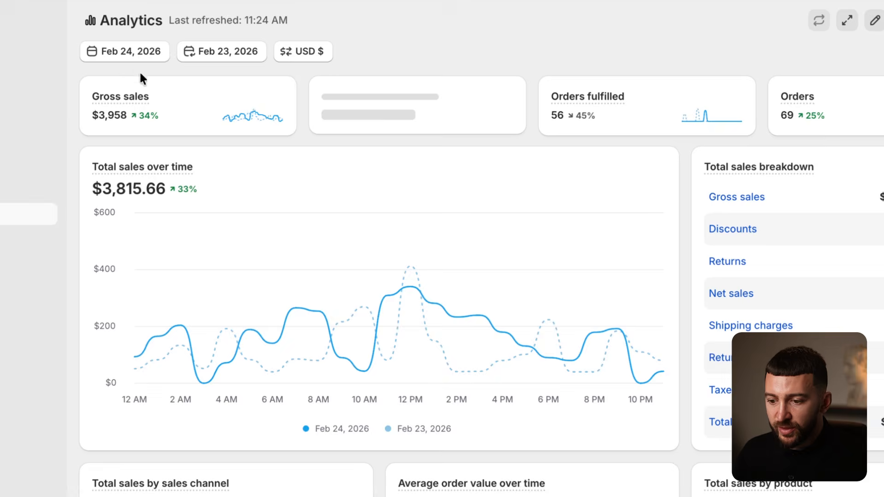
# - Change the dashboard report date to 1 March 2026
pyautogui.click(138, 54)
pyautogui.click(629, 161)
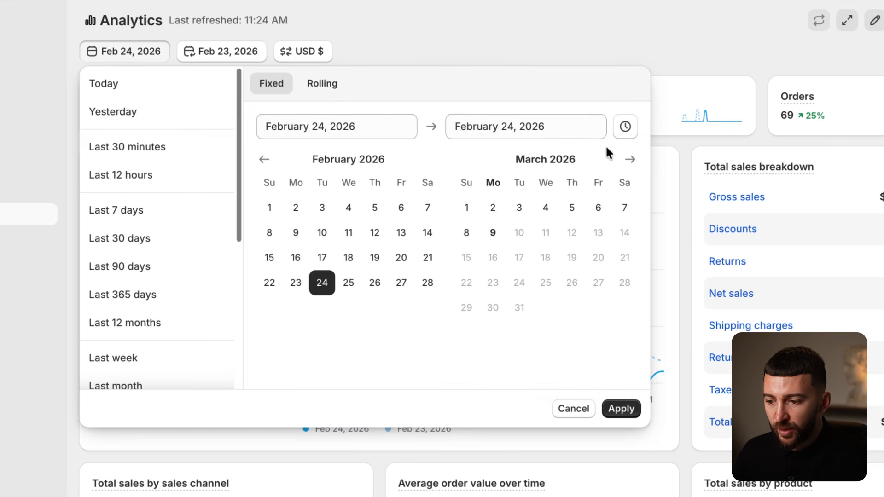
pyautogui.click(467, 207)
pyautogui.click(466, 208)
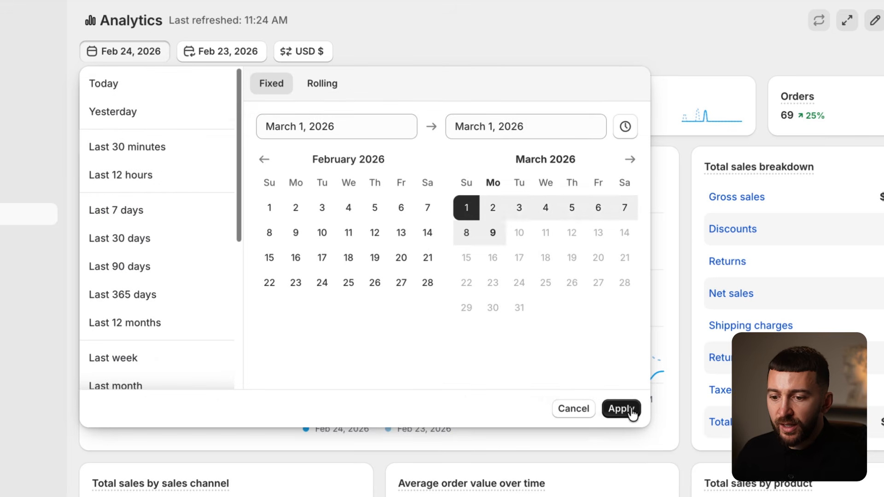
pyautogui.click(621, 409)
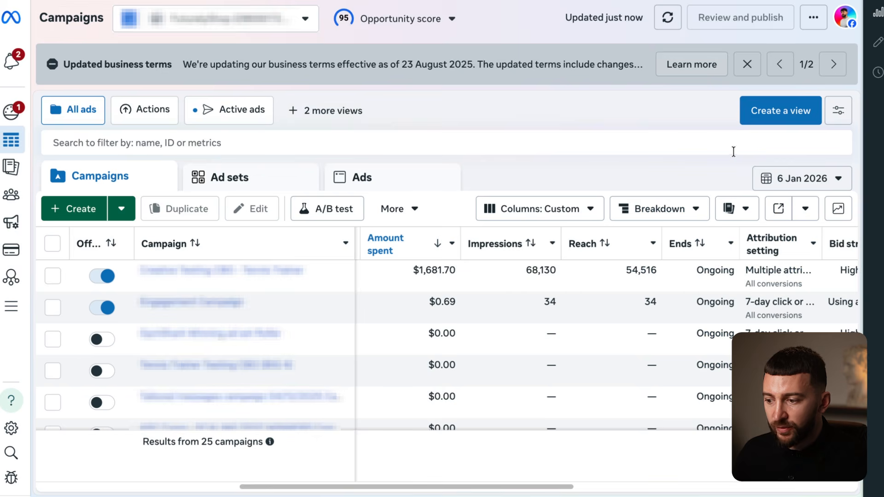
# - Set the Meta Ads campaigns report date to 1 March 2026
pyautogui.click(801, 178)
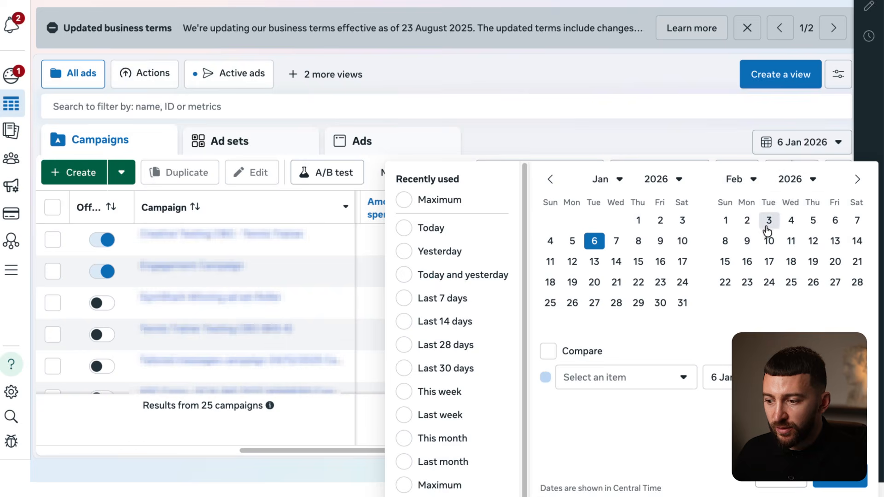
pyautogui.click(857, 180)
pyautogui.click(725, 220)
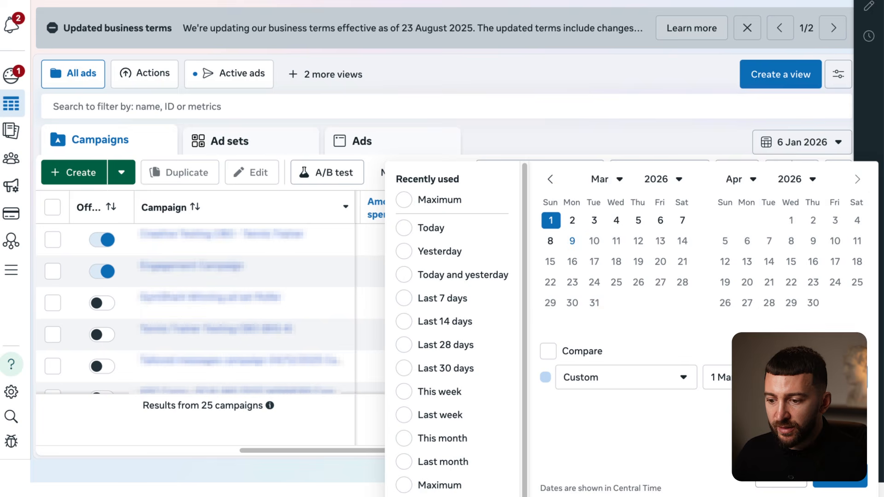
pyautogui.click(840, 481)
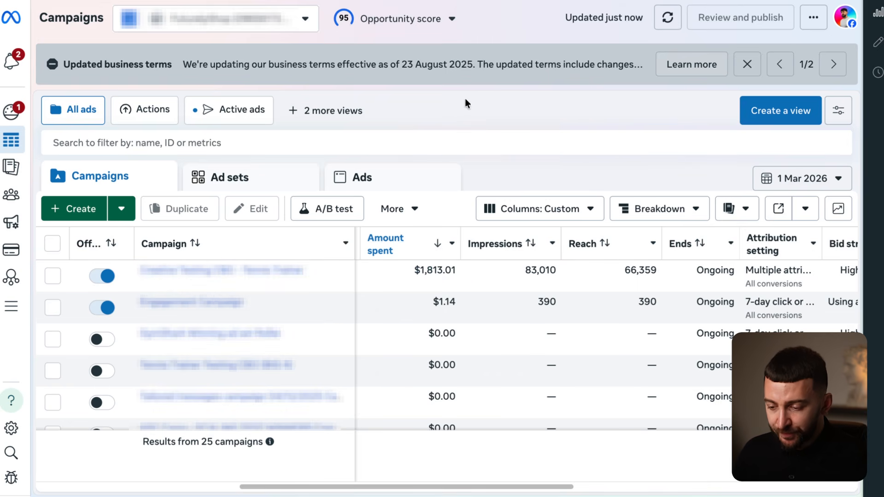
pyautogui.moveTo(414, 256)
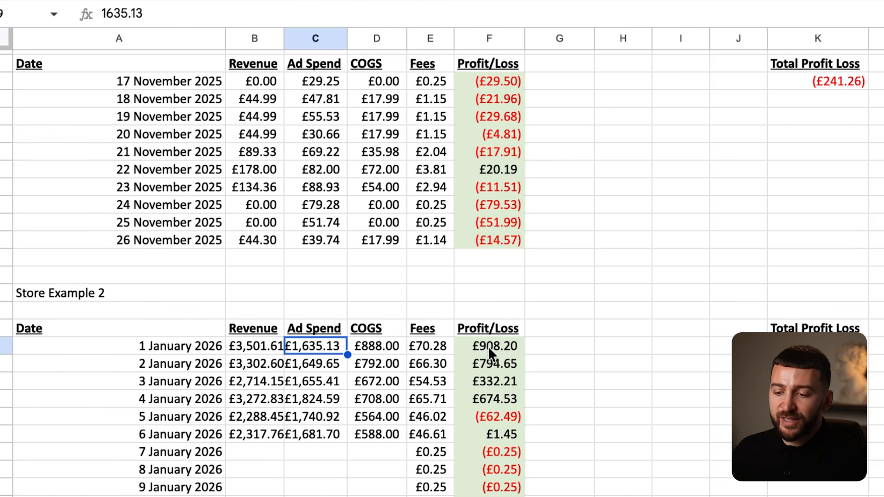
pyautogui.moveTo(485, 344); pyautogui.dragTo(499, 396)
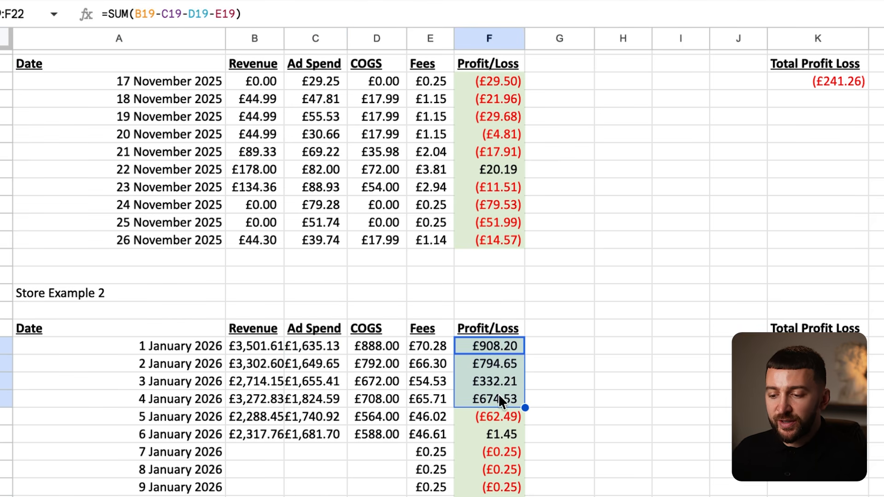
pyautogui.click(496, 361)
pyautogui.click(500, 420)
pyautogui.click(495, 432)
pyautogui.click(496, 419)
pyautogui.click(496, 434)
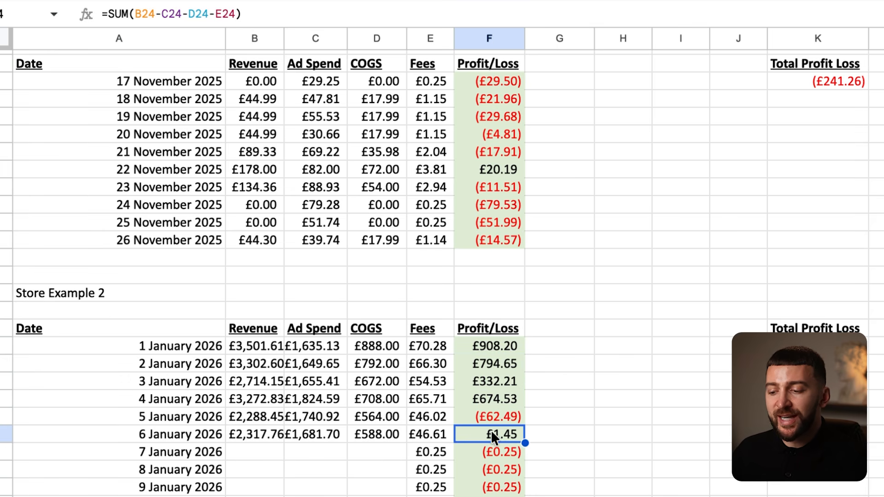
pyautogui.scroll(-3, 495, 422)
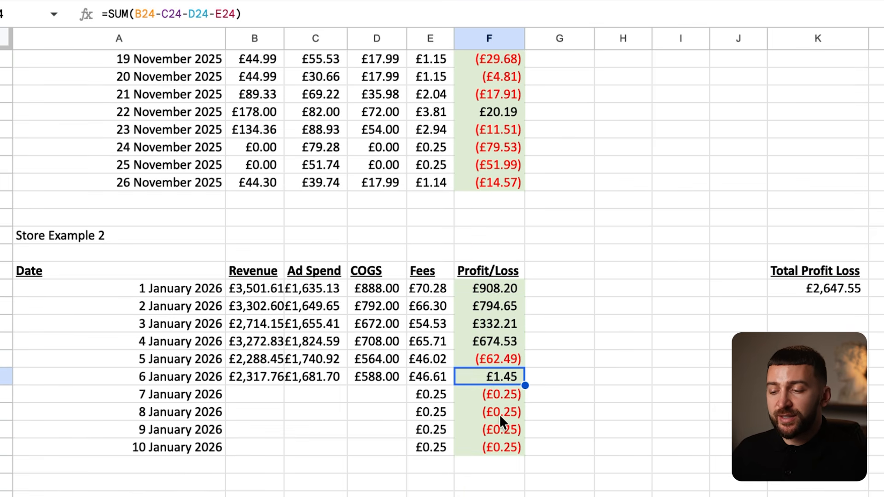